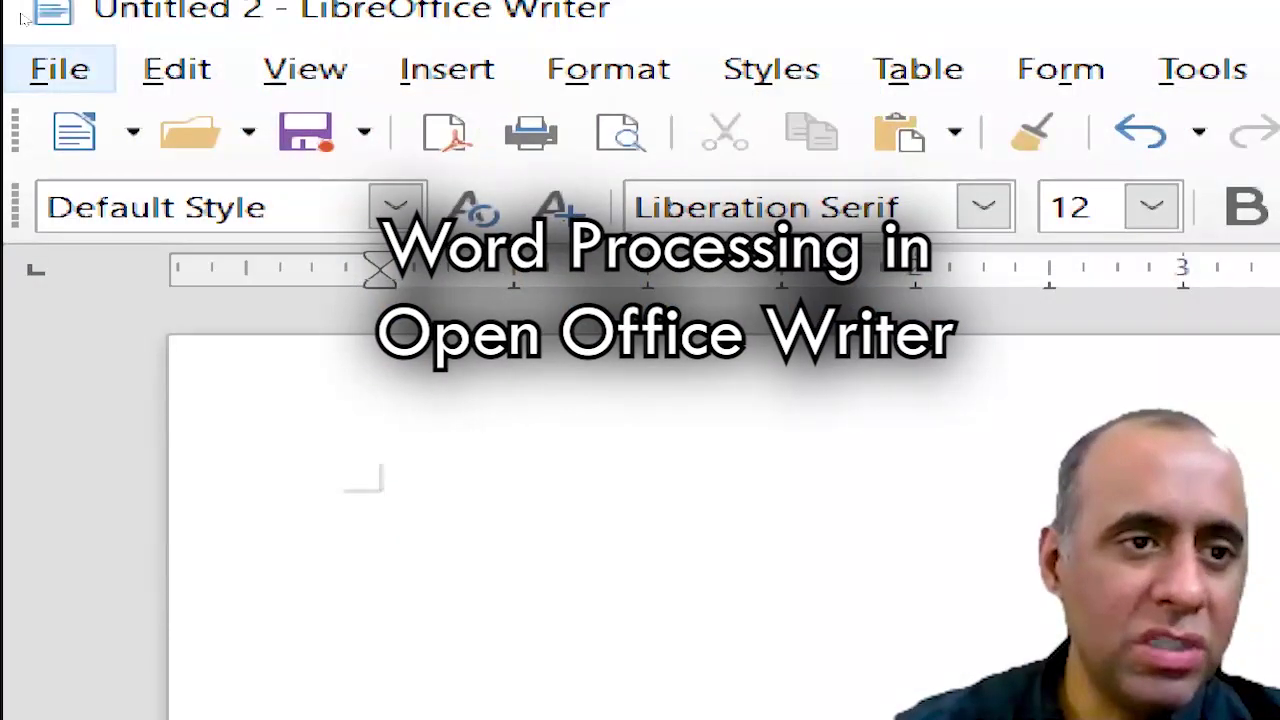
# Open the File menu over the blank Untitled 2 document.
pyautogui.click(60, 68)
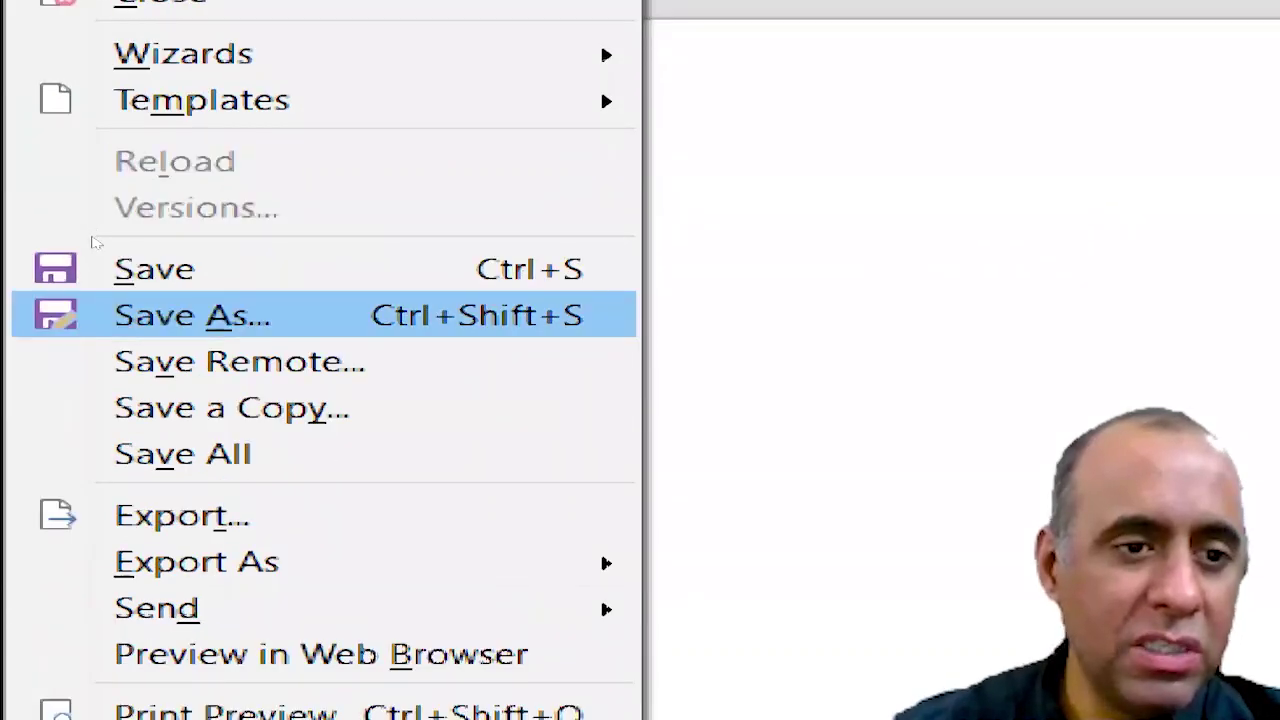
# Open the Save As dialog and point it at the Desktop folder.
pyautogui.press('Escape')
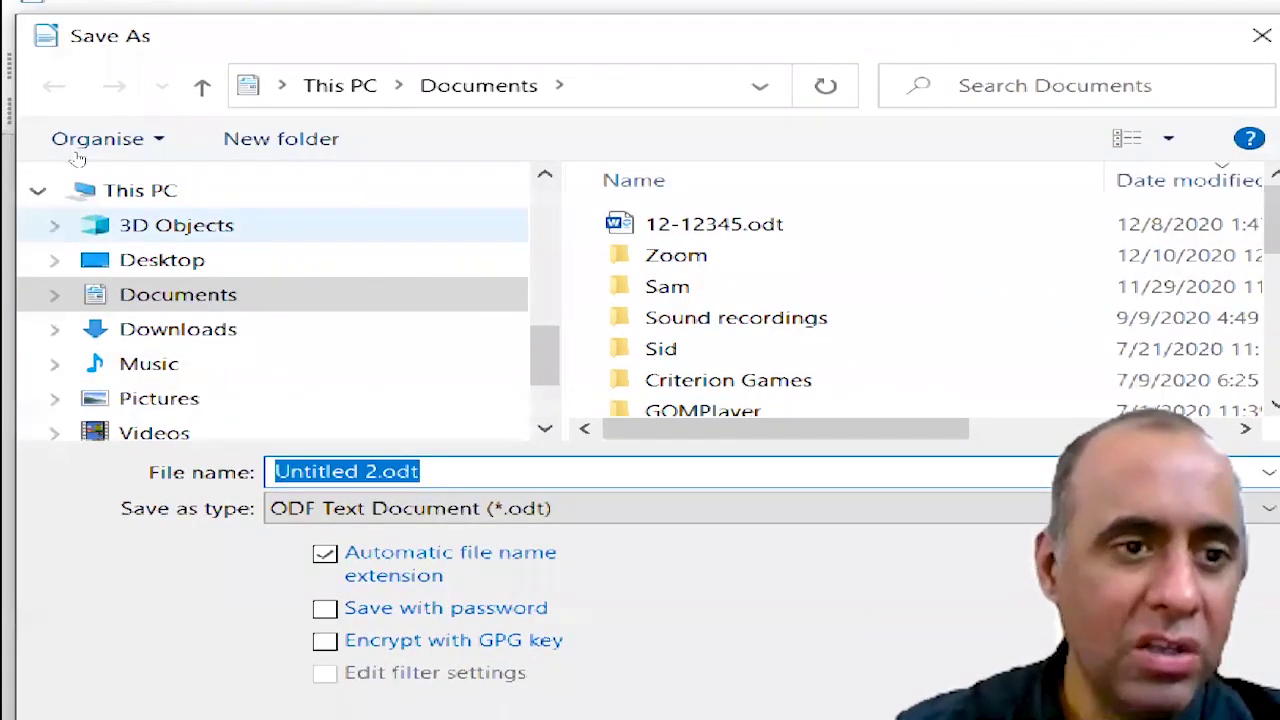
pyautogui.hotkey('shift', 'Tab')
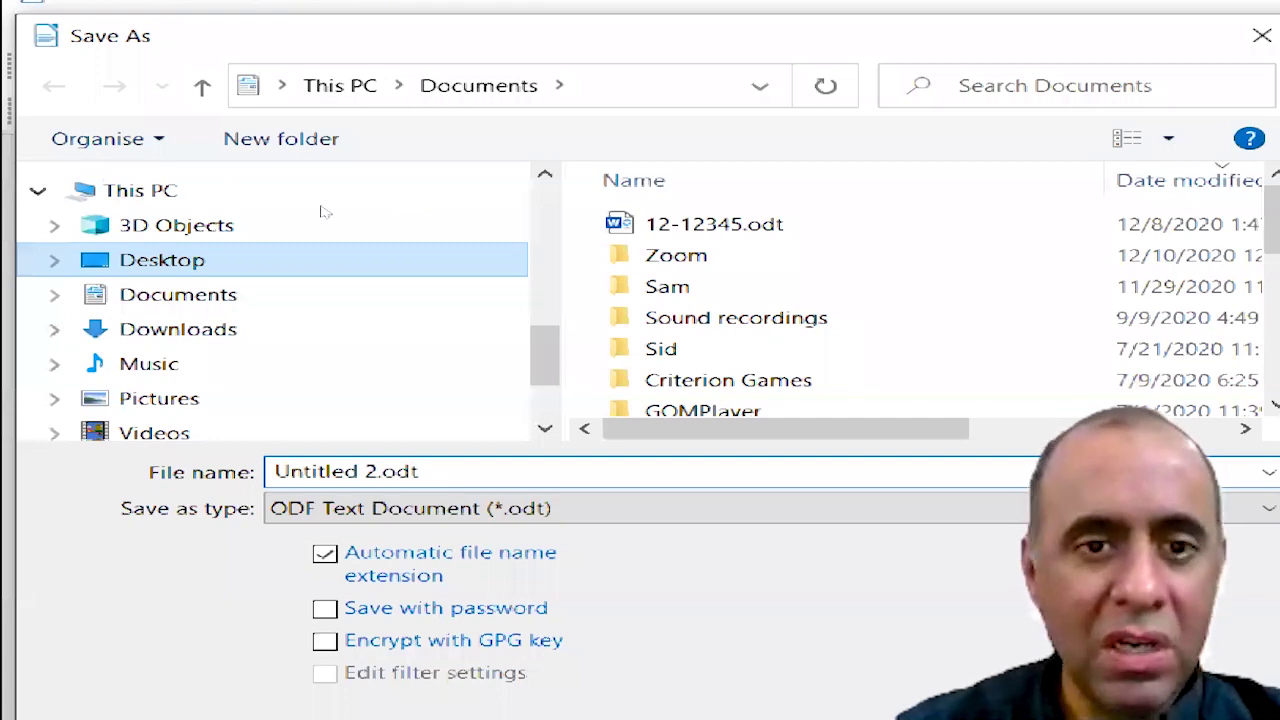
pyautogui.press('Return')
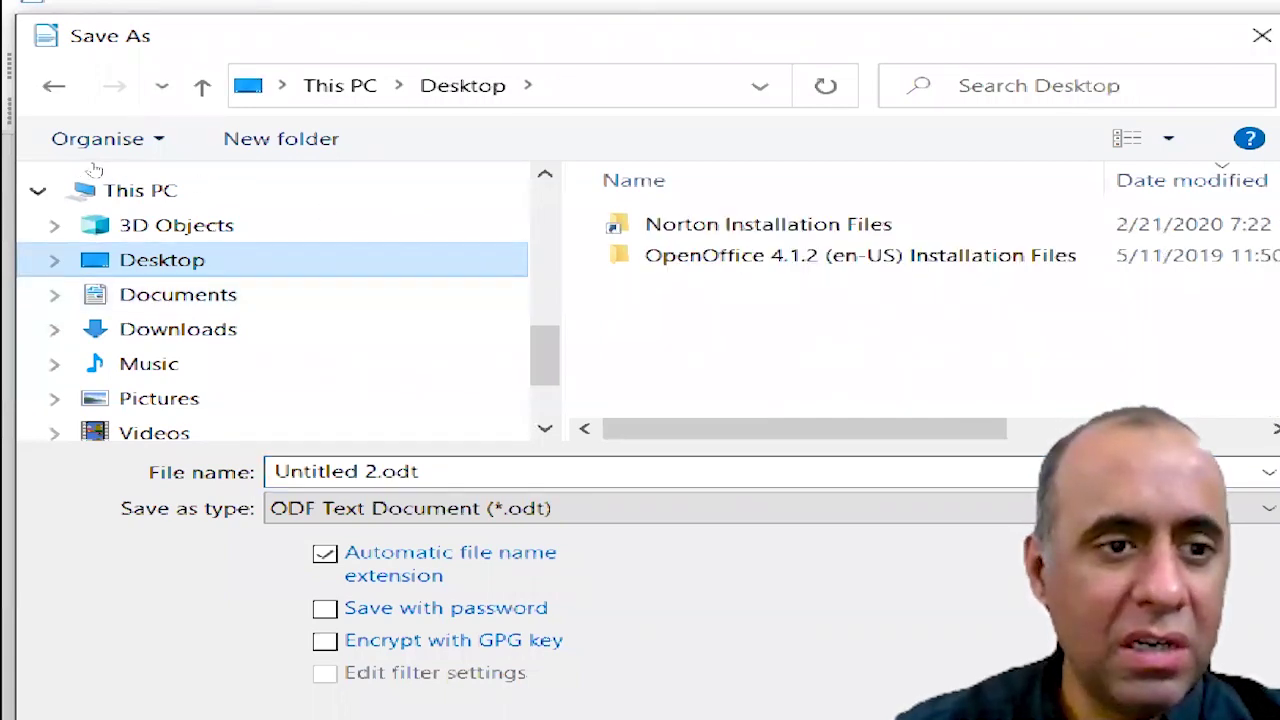
pyautogui.press('Tab')
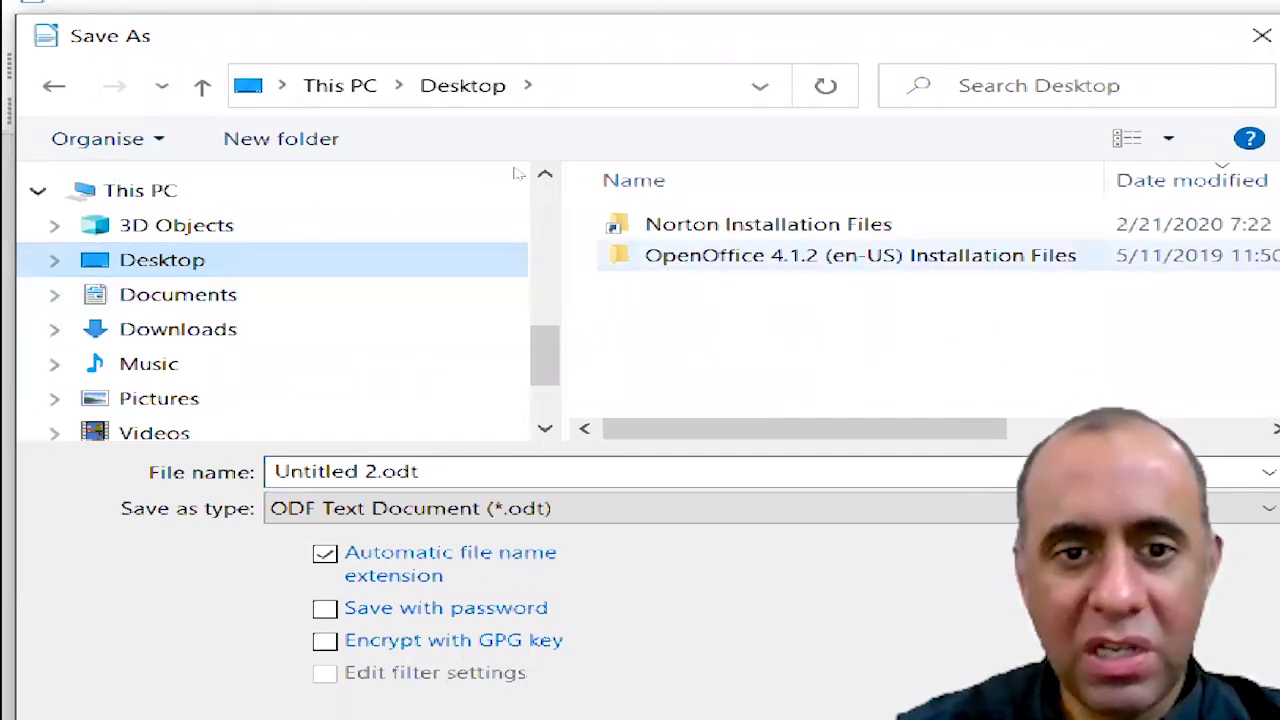
pyautogui.press('Up')
pyautogui.press('Down')
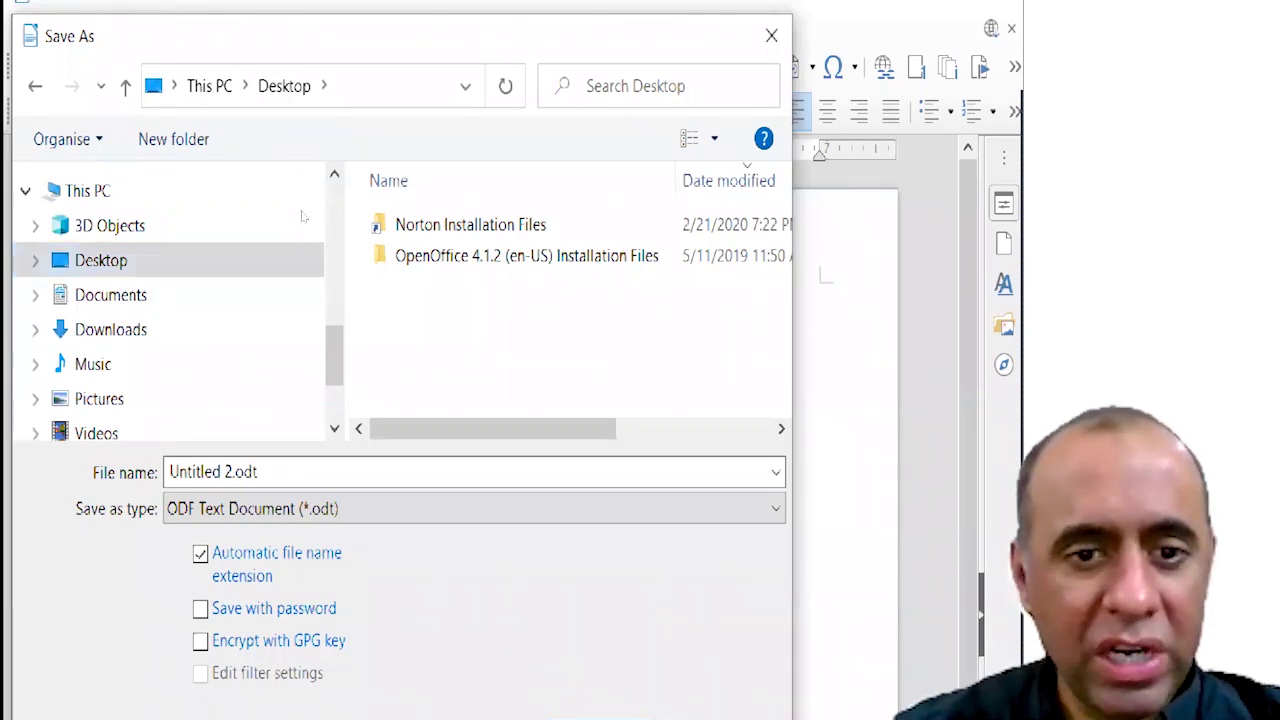
# Create a new Desktop folder named with the student's roll number and open it.
pyautogui.rightClick(452, 332)
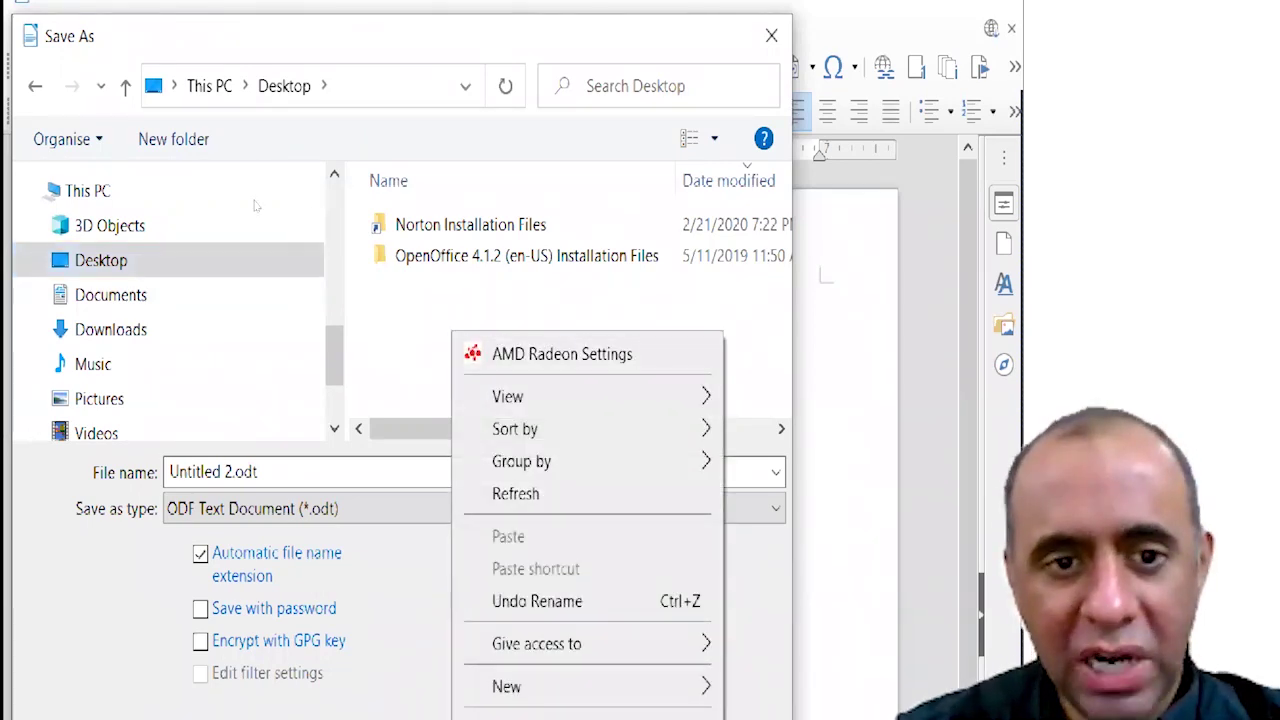
pyautogui.rightClick(373, 301)
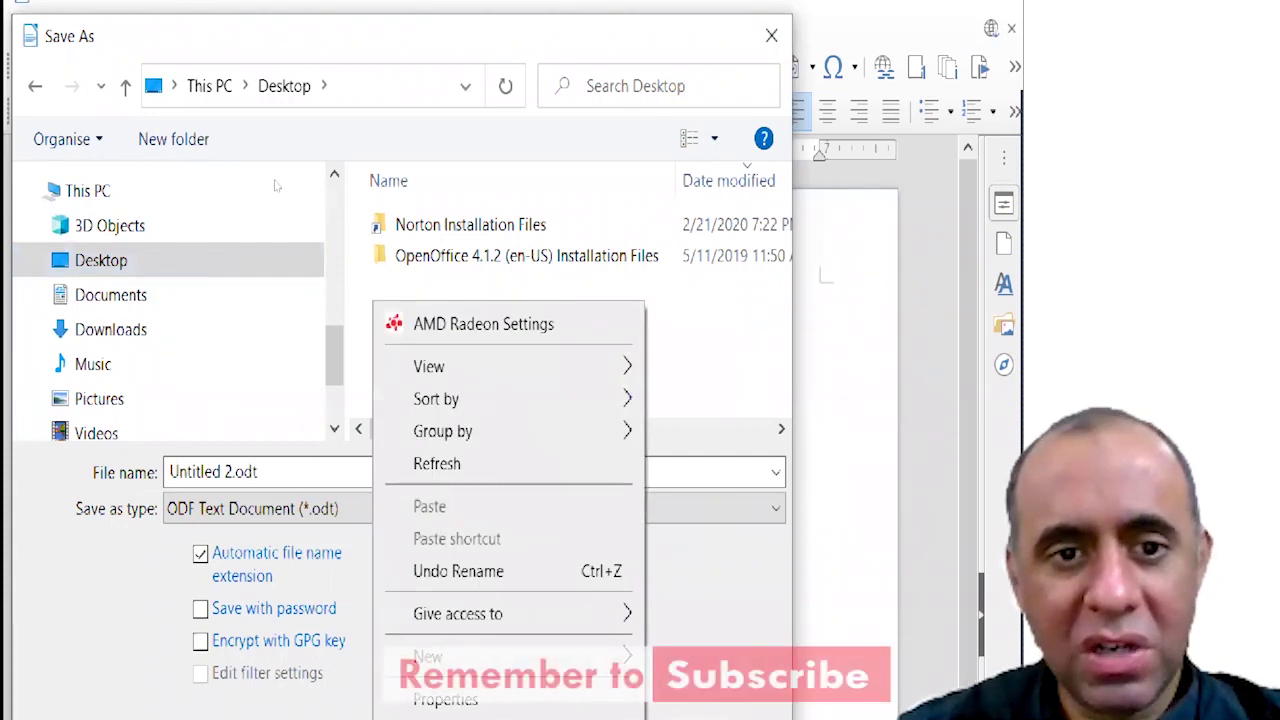
pyautogui.press('Escape')
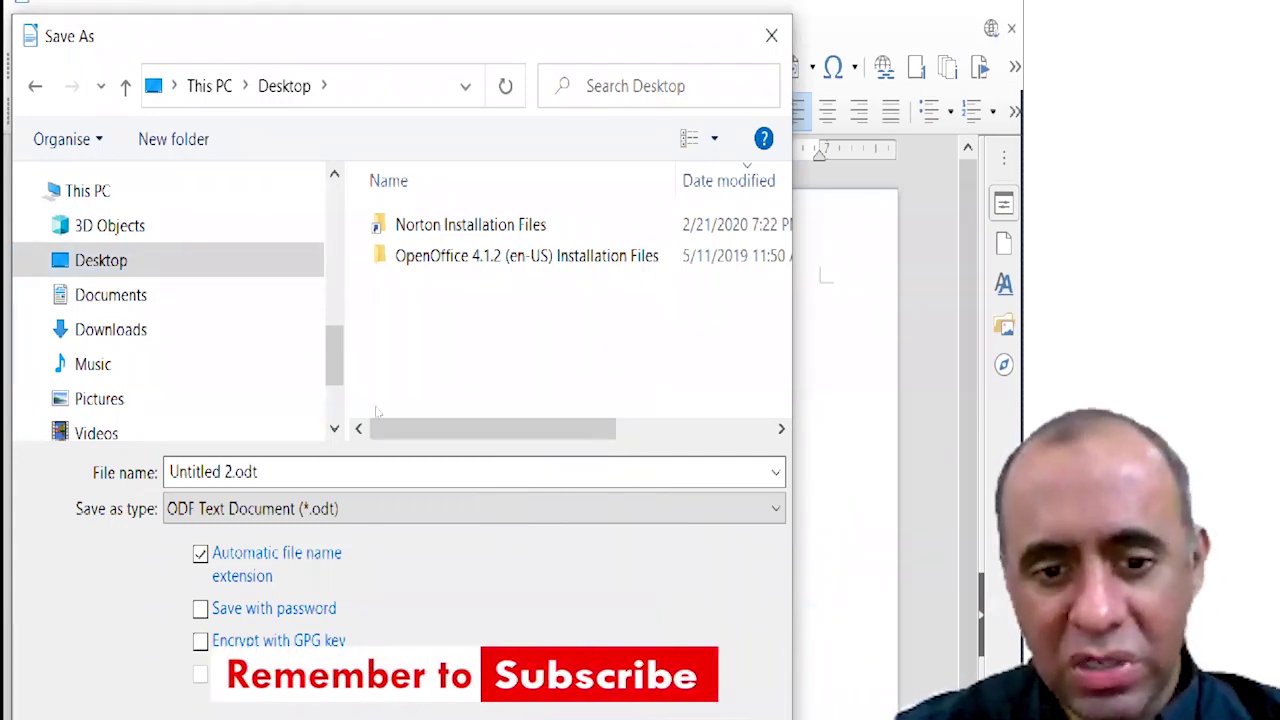
pyautogui.rightClick(396, 420)
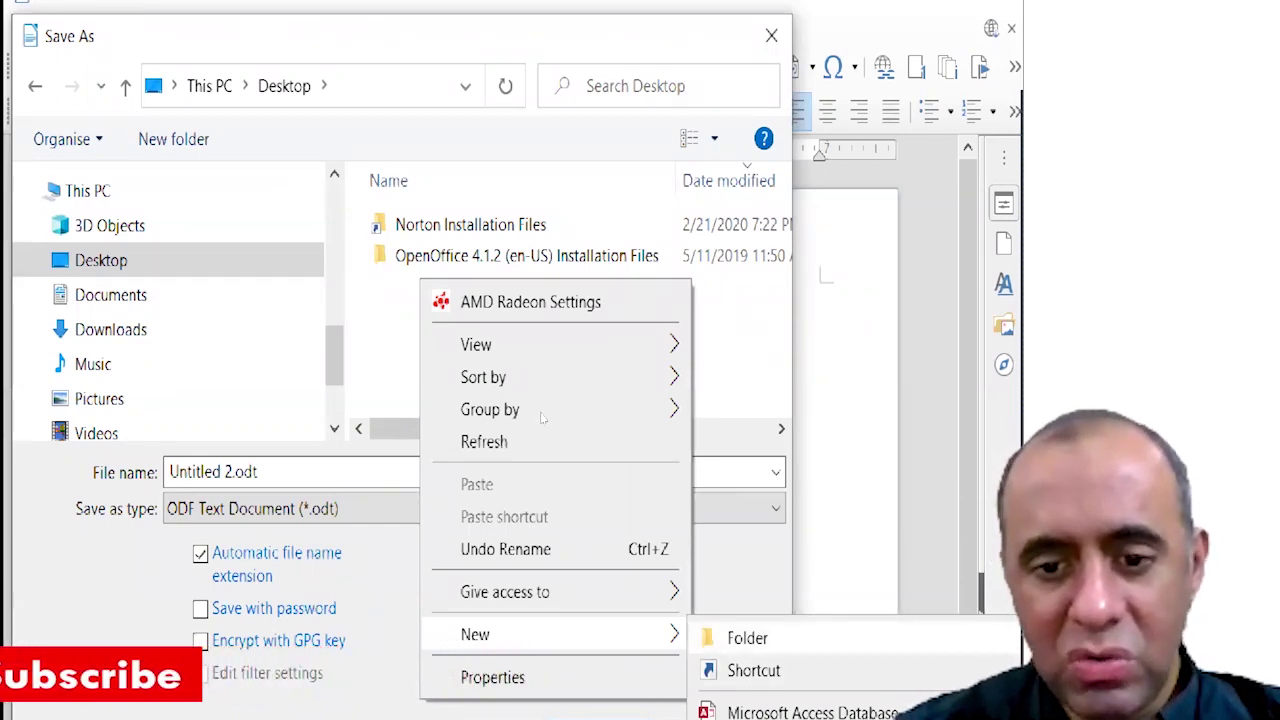
pyautogui.press('Return')
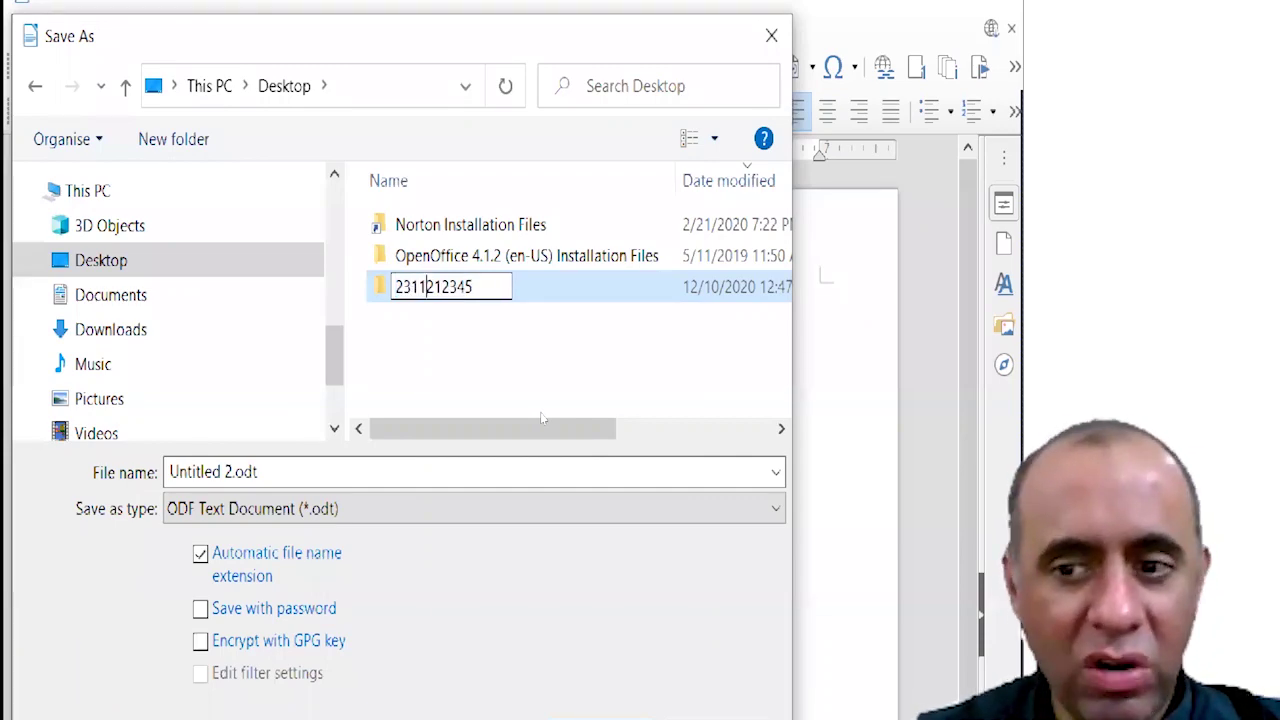
pyautogui.press('Return')
pyautogui.press('Return')
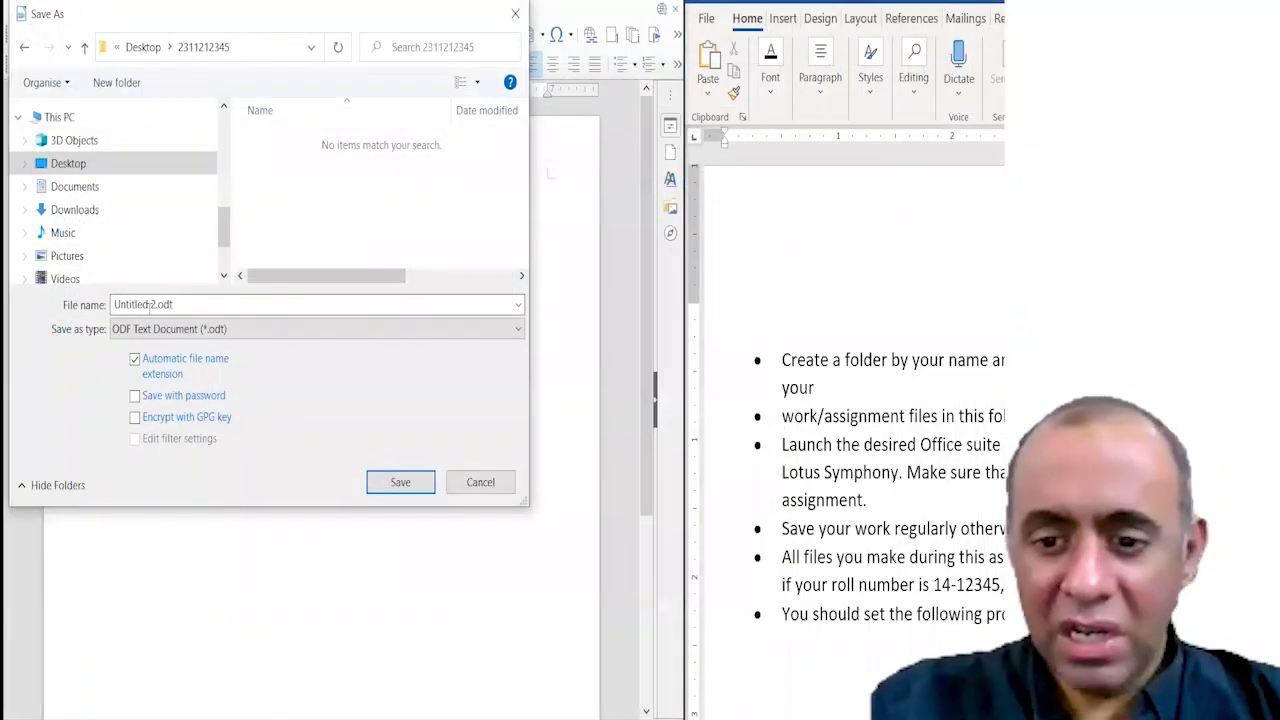
# Save the blank document as an .odt named with the roll number inside that folder.
pyautogui.tripleClick(148, 305)
pyautogui.click(929, 459)
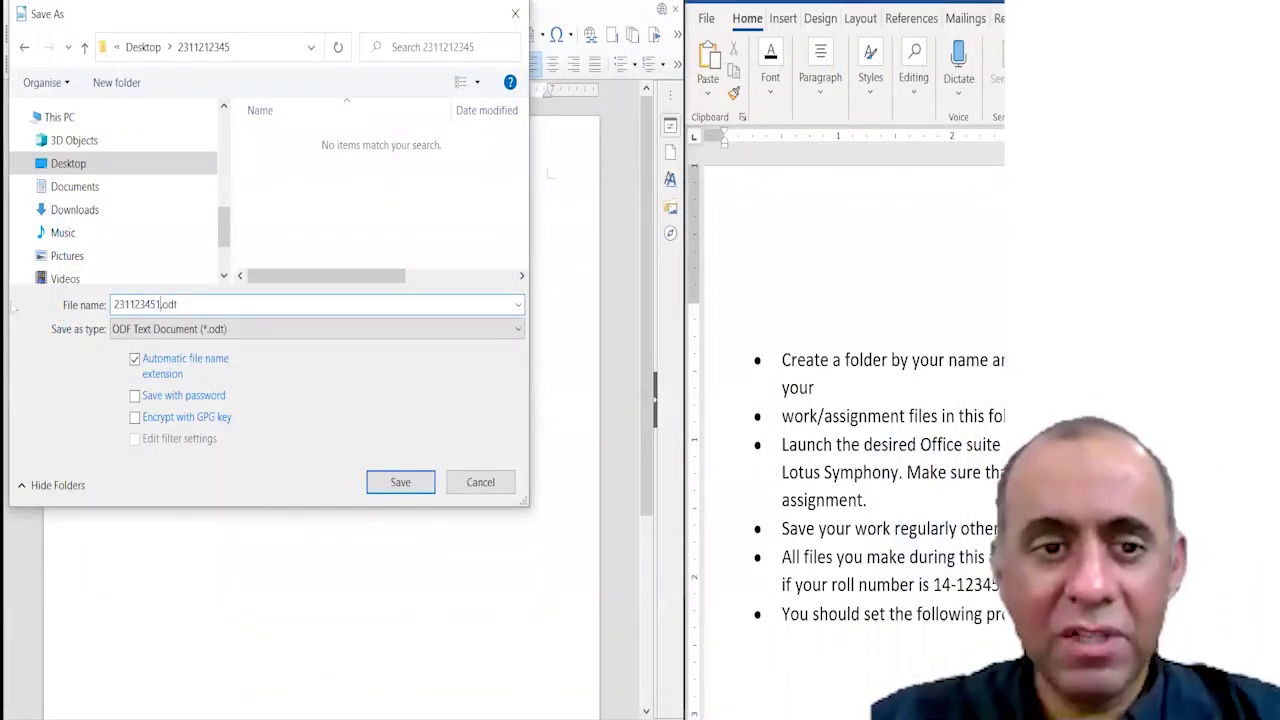
pyautogui.press('Return')
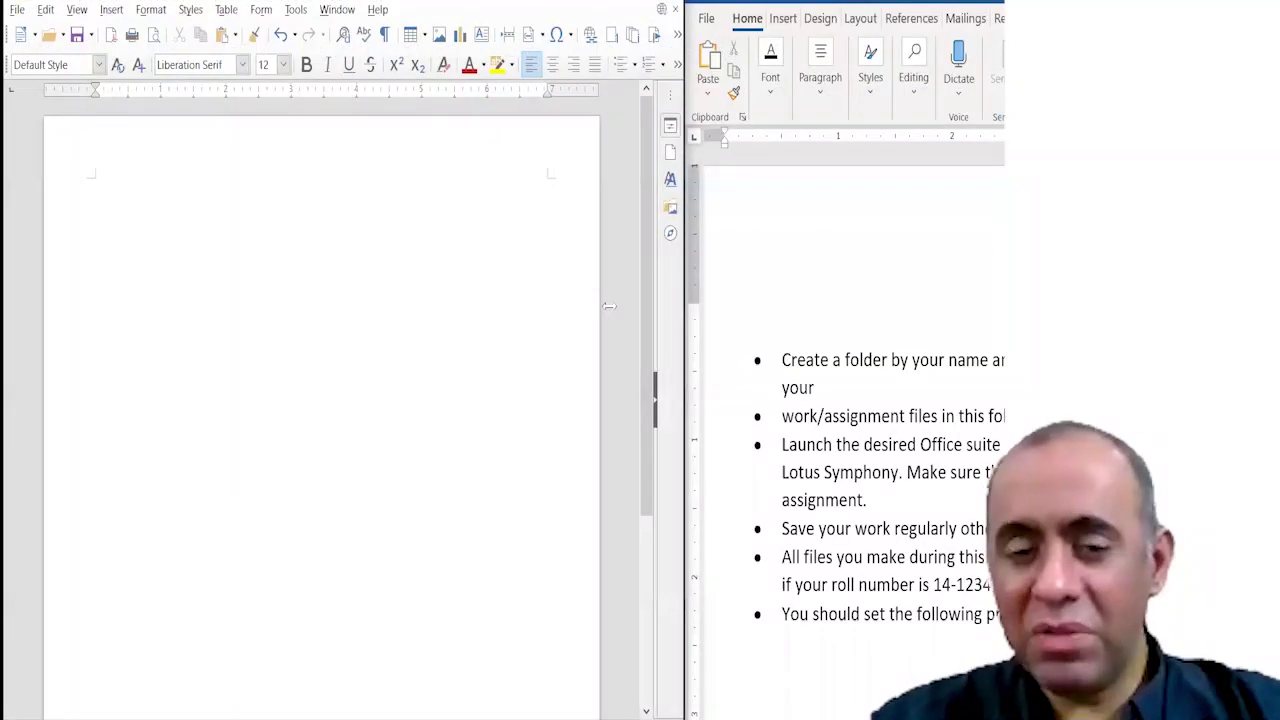
# Narrow the Writer window and delete the empty lines above Page Properties in Word.
pyautogui.moveTo(609, 305); pyautogui.dragTo(490, 305)
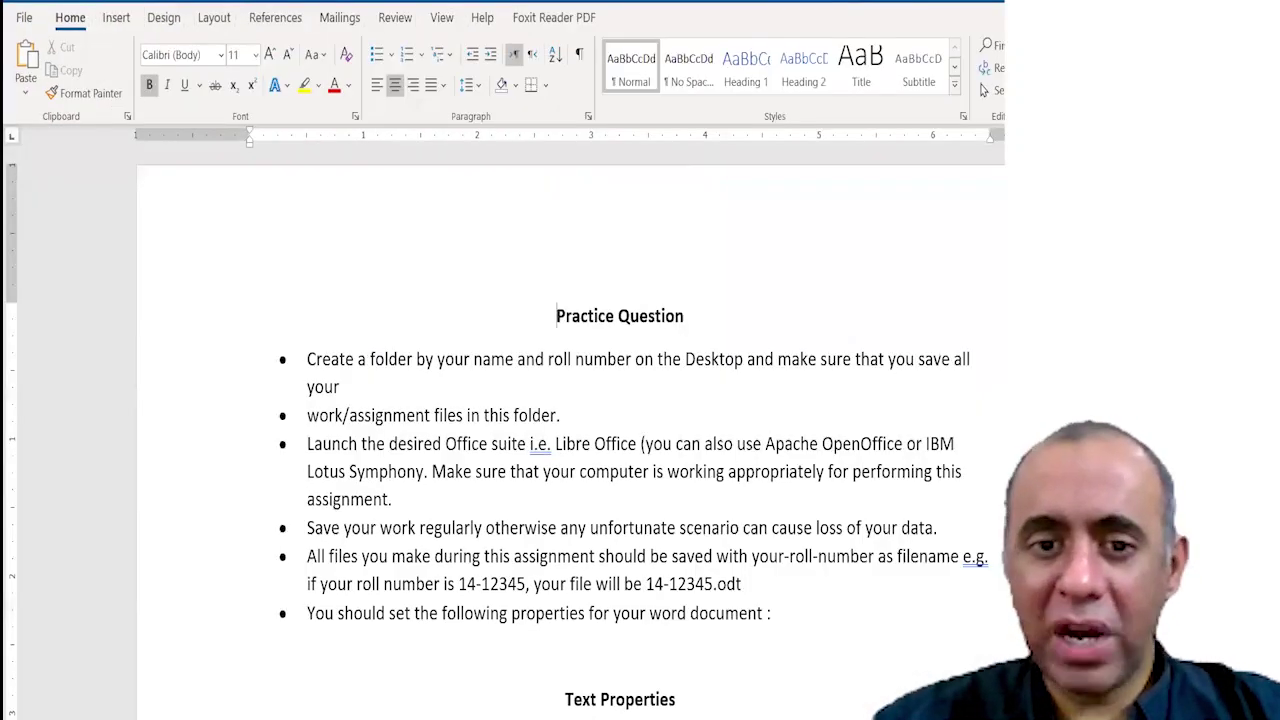
pyautogui.scroll(-12, 556, 316)
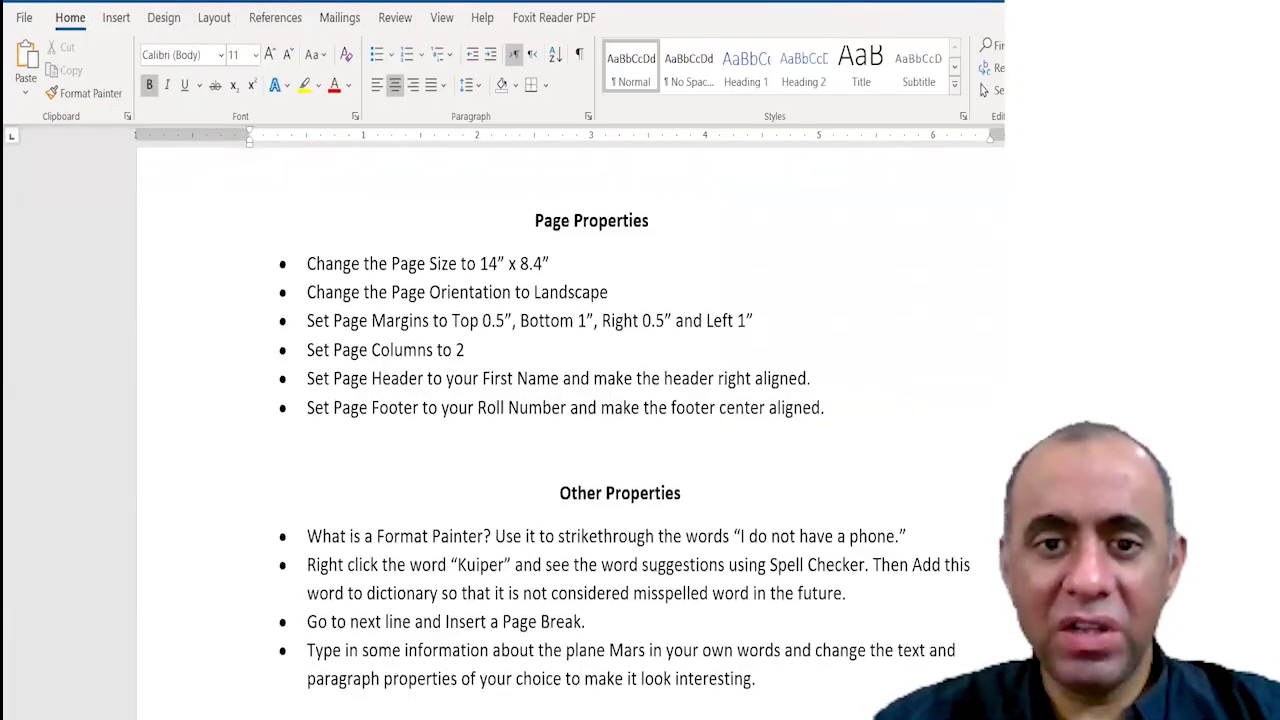
pyautogui.scroll(5, 784, 523)
pyautogui.doubleClick(784, 523)
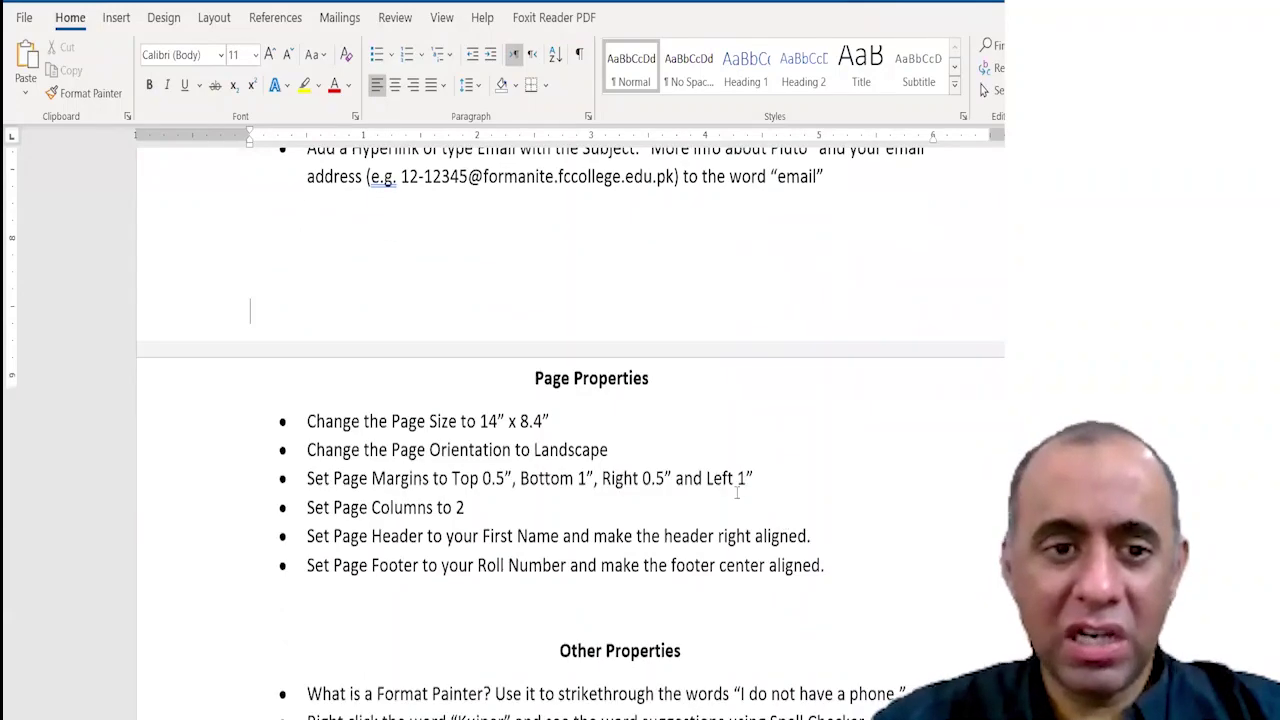
pyautogui.press('Up')
pyautogui.press('Up')
pyautogui.press('Delete')
pyautogui.press('Delete')
pyautogui.press('Delete')
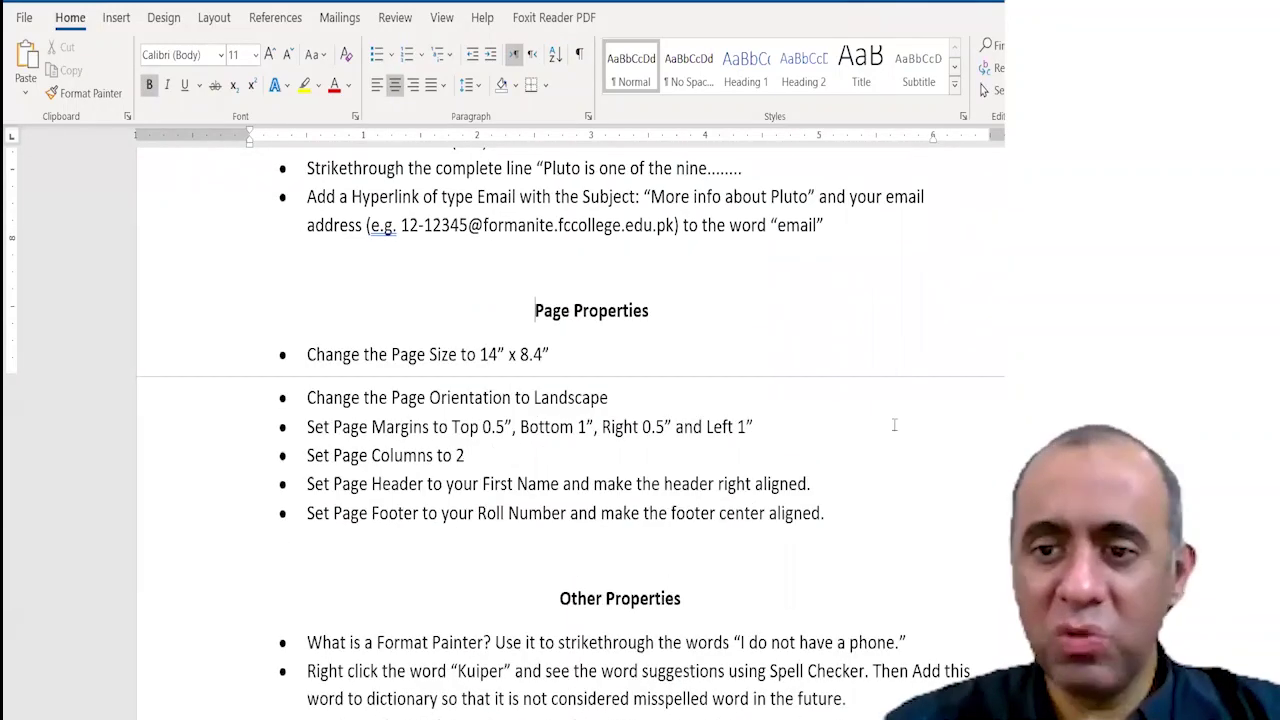
# Delete 'name and ' from the first Class Activity bullet and join its wrapped line.
pyautogui.scroll(10, 978, 418)
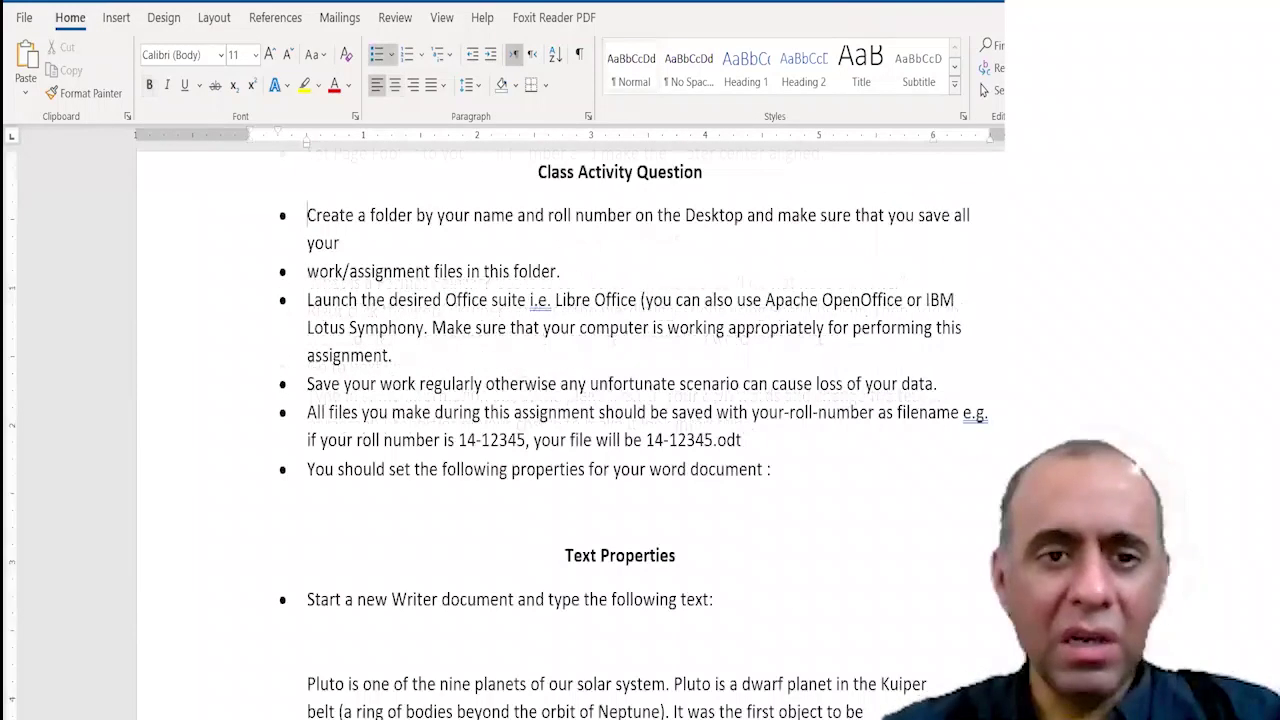
pyautogui.click(978, 418)
pyautogui.hotkey('shift', 'Down')
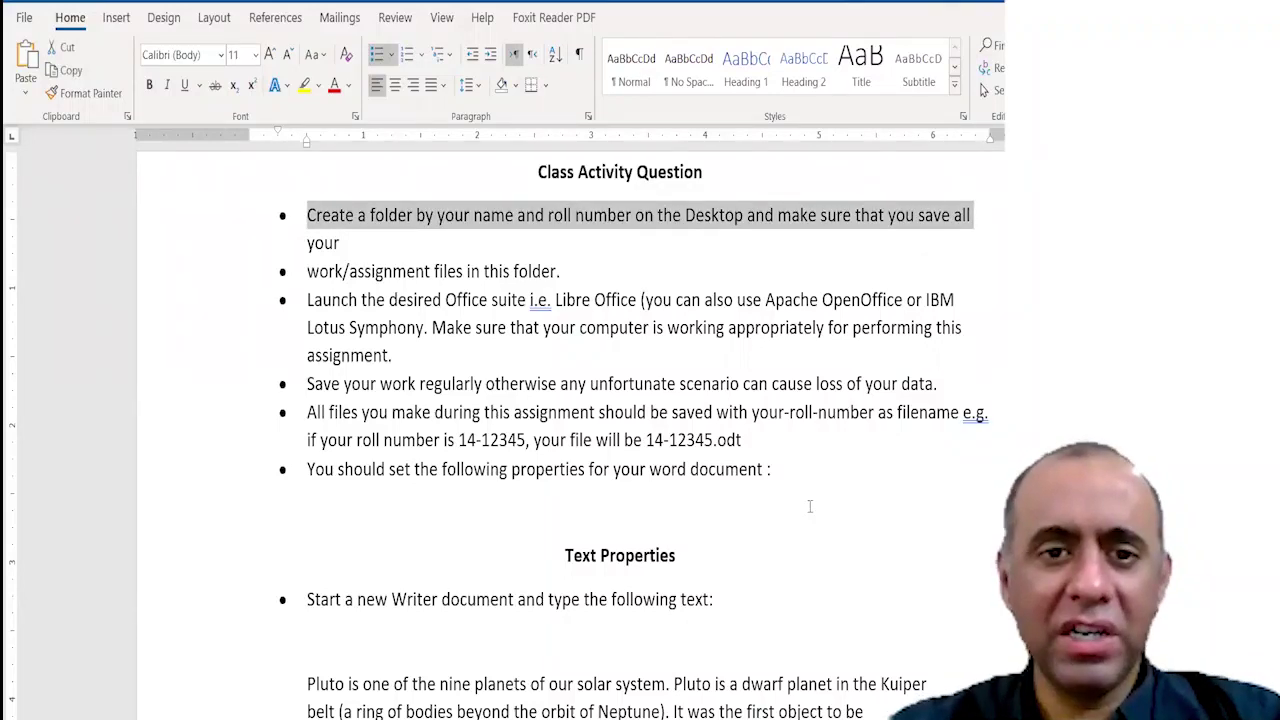
pyautogui.hotkey('shift', 'End')
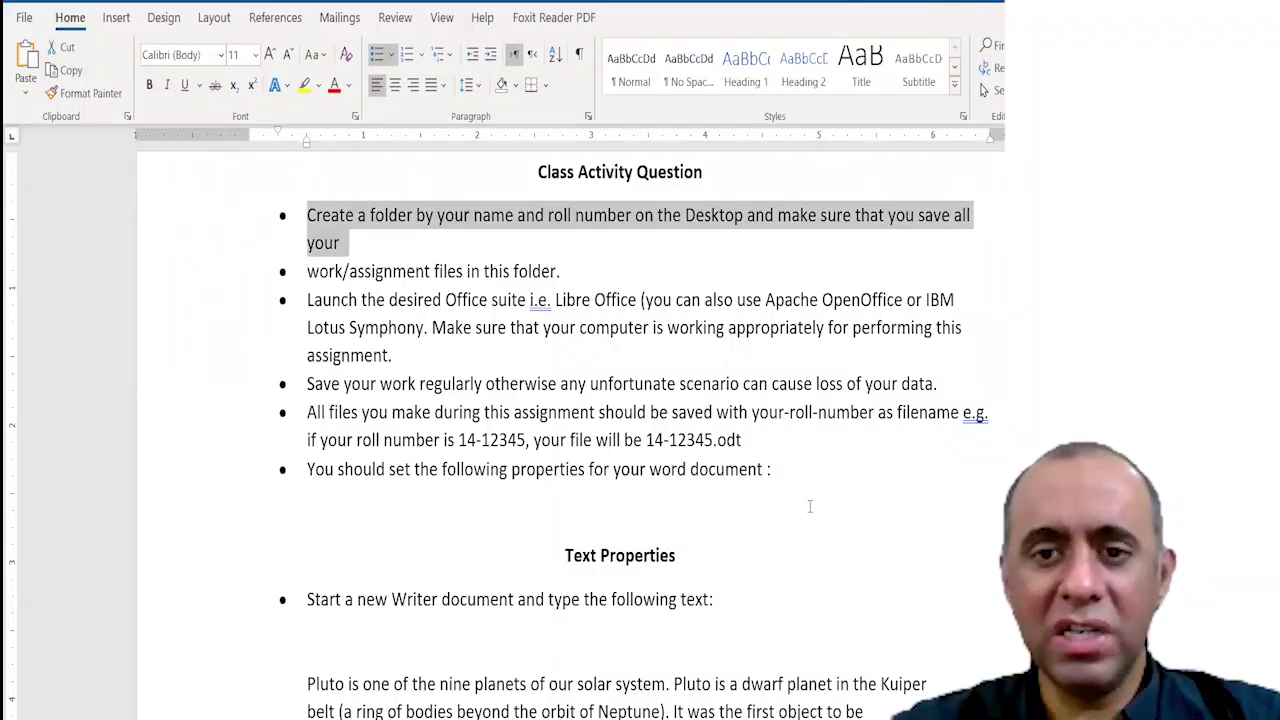
pyautogui.press('Left')
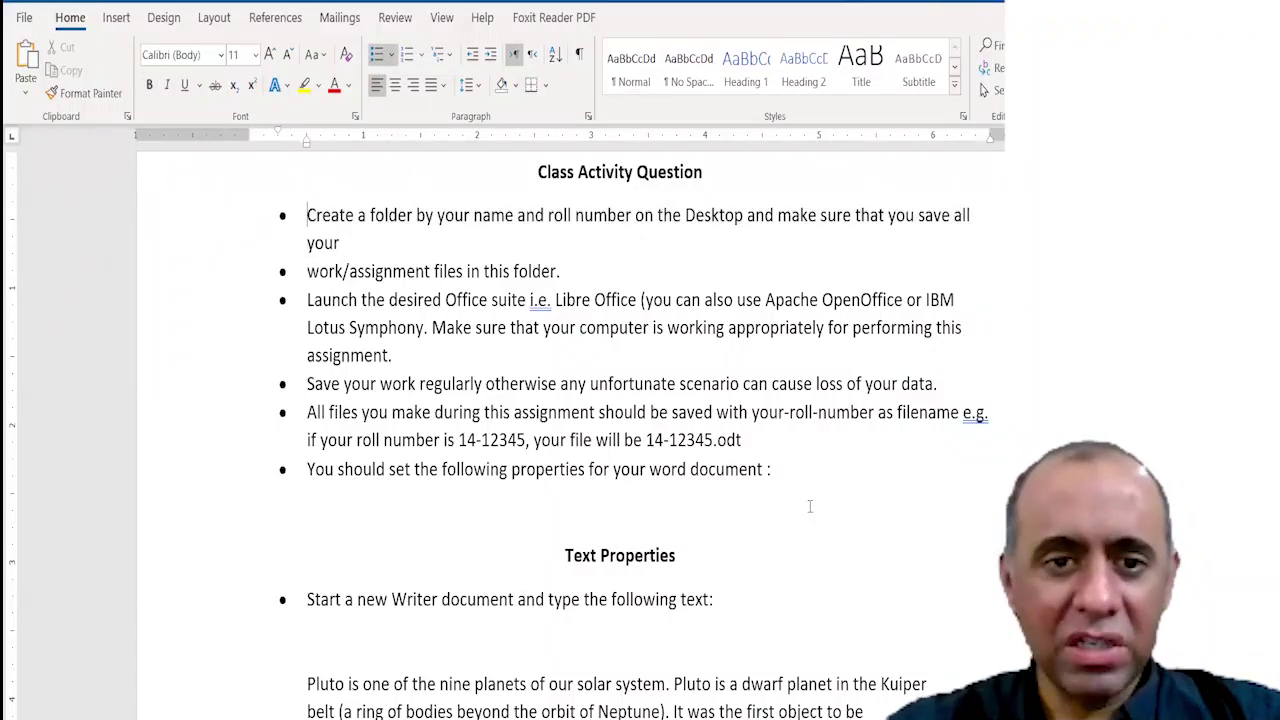
pyautogui.press('Right')
pyautogui.press('Right')
pyautogui.press('Right')
pyautogui.press('Right')
pyautogui.press('Right')
pyautogui.press('Right')
pyautogui.press('Right')
pyautogui.press('Right')
pyautogui.press('Right')
pyautogui.press('Right')
pyautogui.press('Right')
pyautogui.press('Right')
pyautogui.press('Right')
pyautogui.press('Right')
pyautogui.press('Right')
pyautogui.press('Right')
pyautogui.press('Delete')
pyautogui.press('Delete')
pyautogui.press('Delete')
pyautogui.press('Delete')
pyautogui.press('Delete')
pyautogui.press('Delete')
pyautogui.press('Delete')
pyautogui.press('Delete')
pyautogui.press('Delete')
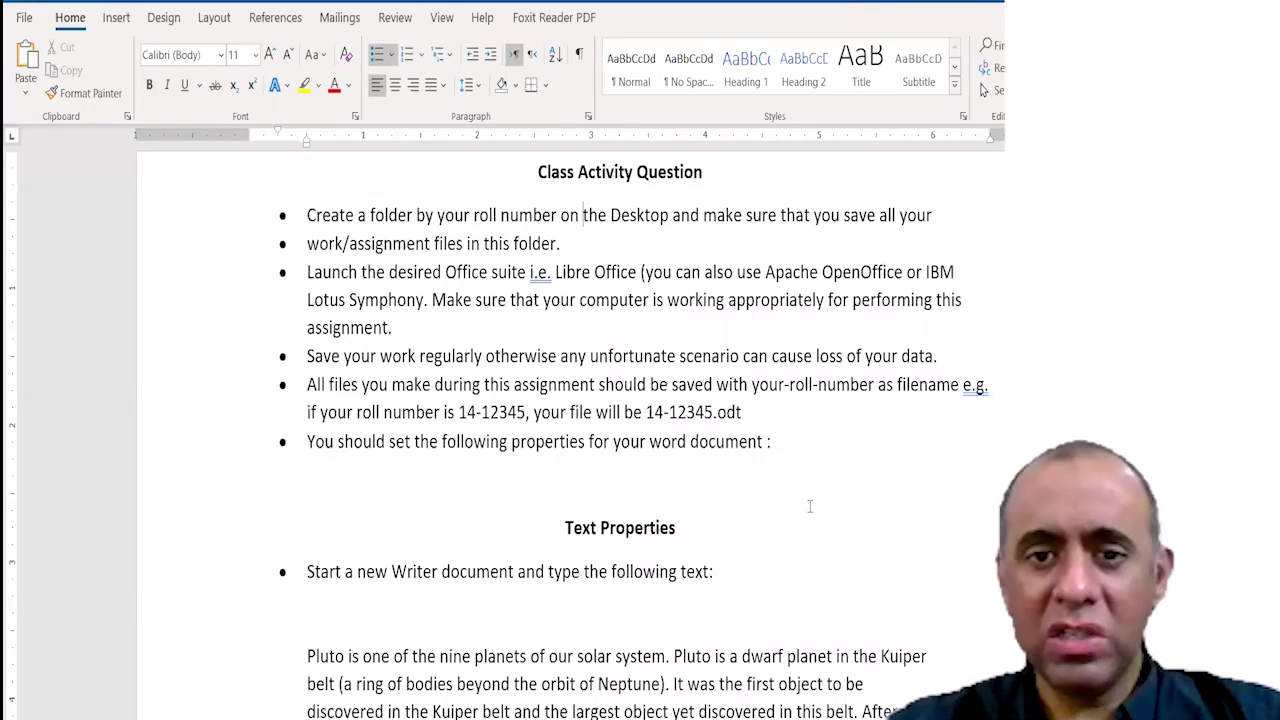
pyautogui.press('Right')
pyautogui.press('Right')
pyautogui.press('Right')
pyautogui.press('Right')
pyautogui.hotkey('shift', 'Right')
pyautogui.hotkey('shift', 'Right')
pyautogui.hotkey('shift', 'Right')
pyautogui.hotkey('shift', 'Right')
pyautogui.hotkey('shift', 'Right')
pyautogui.hotkey('shift', 'Right')
pyautogui.hotkey('shift', 'Right')
pyautogui.press('Left')
pyautogui.press('Left')
pyautogui.press('Left')
pyautogui.press('Left')
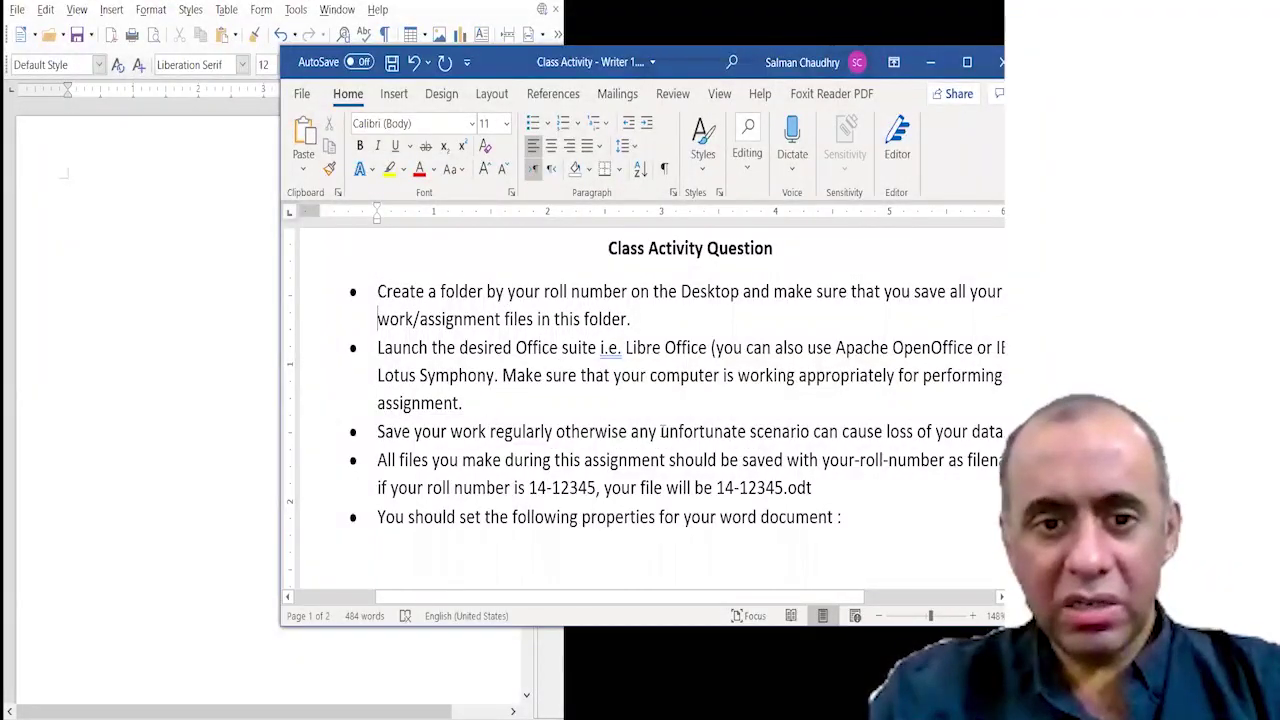
pyautogui.click(562, 347)
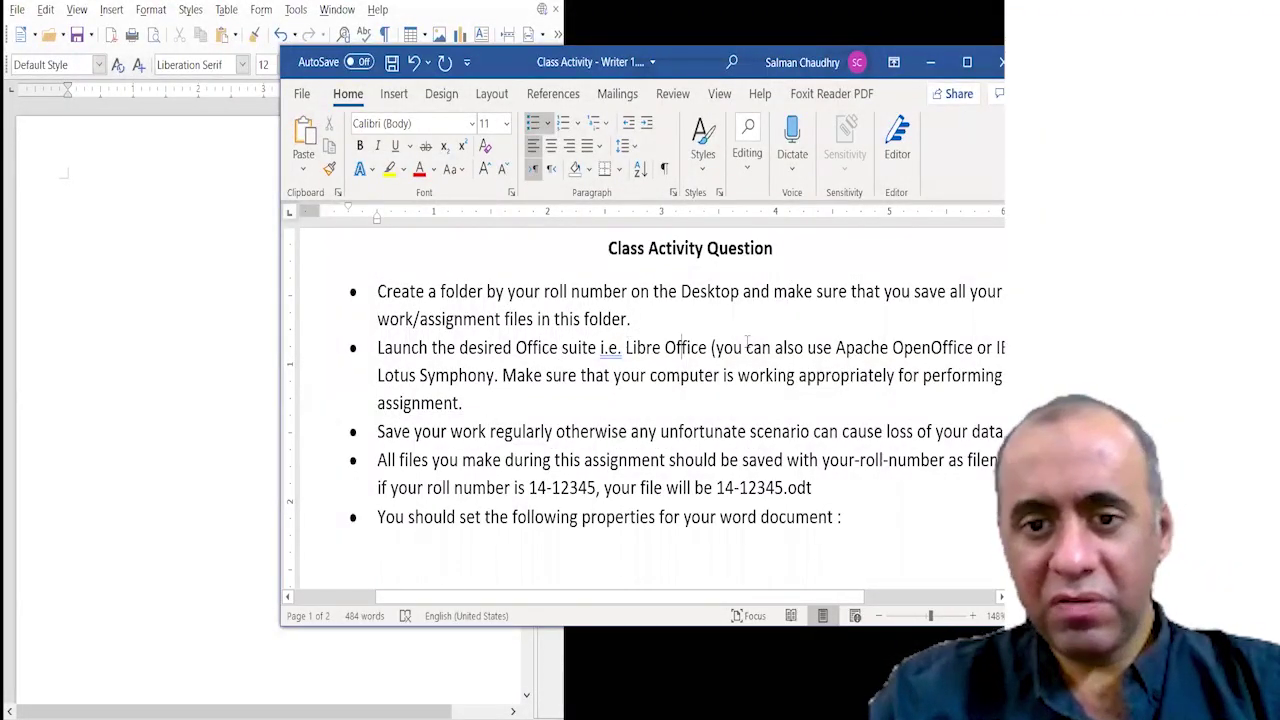
pyautogui.moveTo(747, 347); pyautogui.dragTo(664, 347)
pyautogui.moveTo(848, 598); pyautogui.dragTo(932, 598)
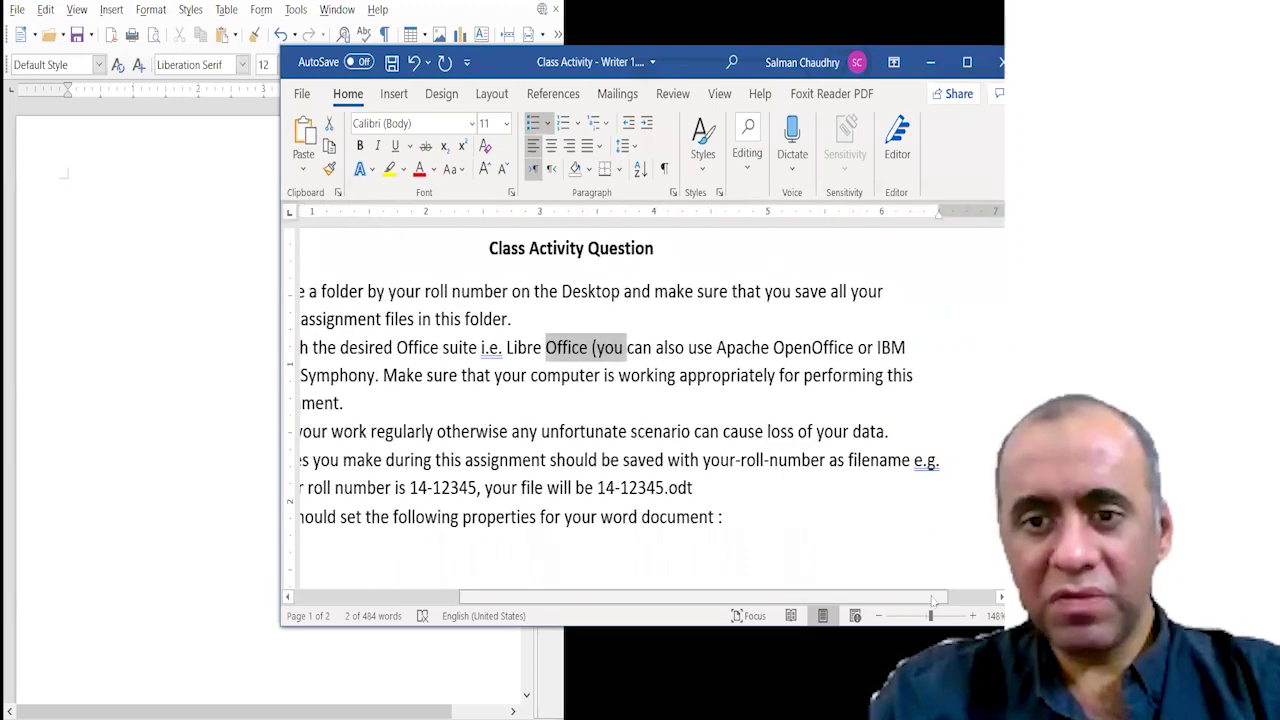
pyautogui.moveTo(782, 598); pyautogui.dragTo(618, 598)
pyautogui.moveTo(612, 375); pyautogui.dragTo(634, 375)
pyautogui.moveTo(781, 598); pyautogui.dragTo(871, 600)
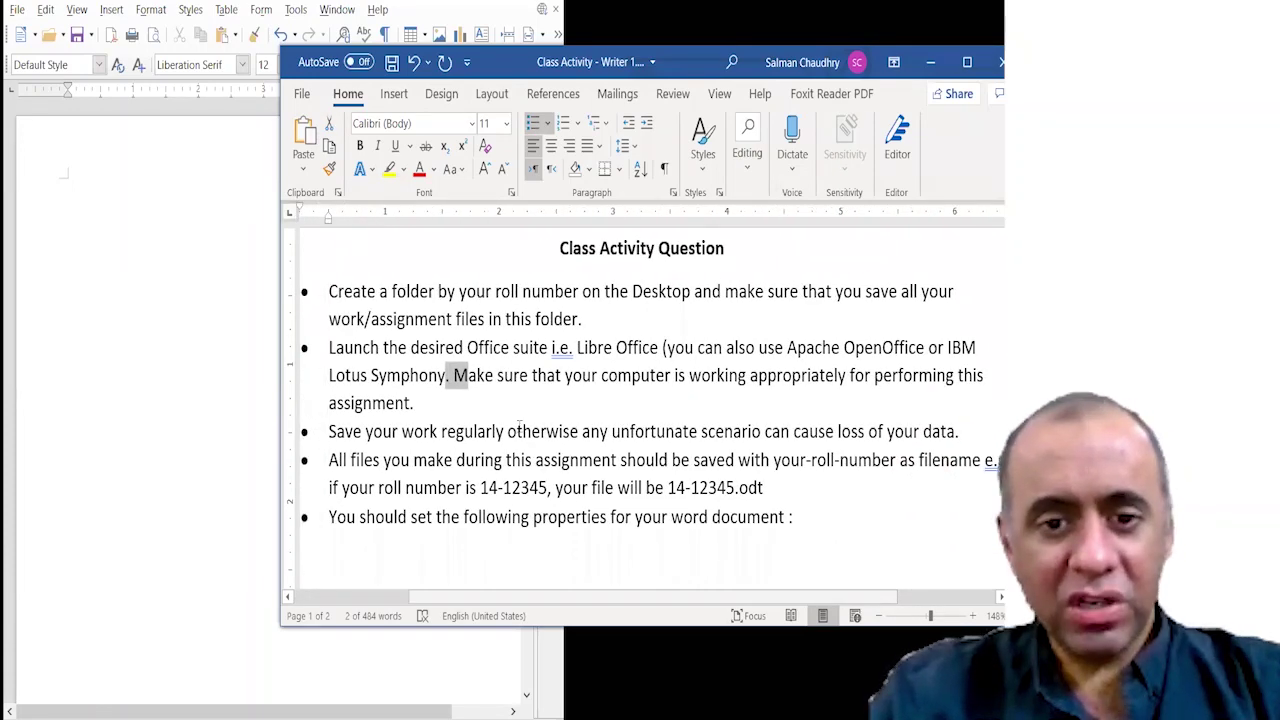
pyautogui.moveTo(442, 431); pyautogui.dragTo(918, 443)
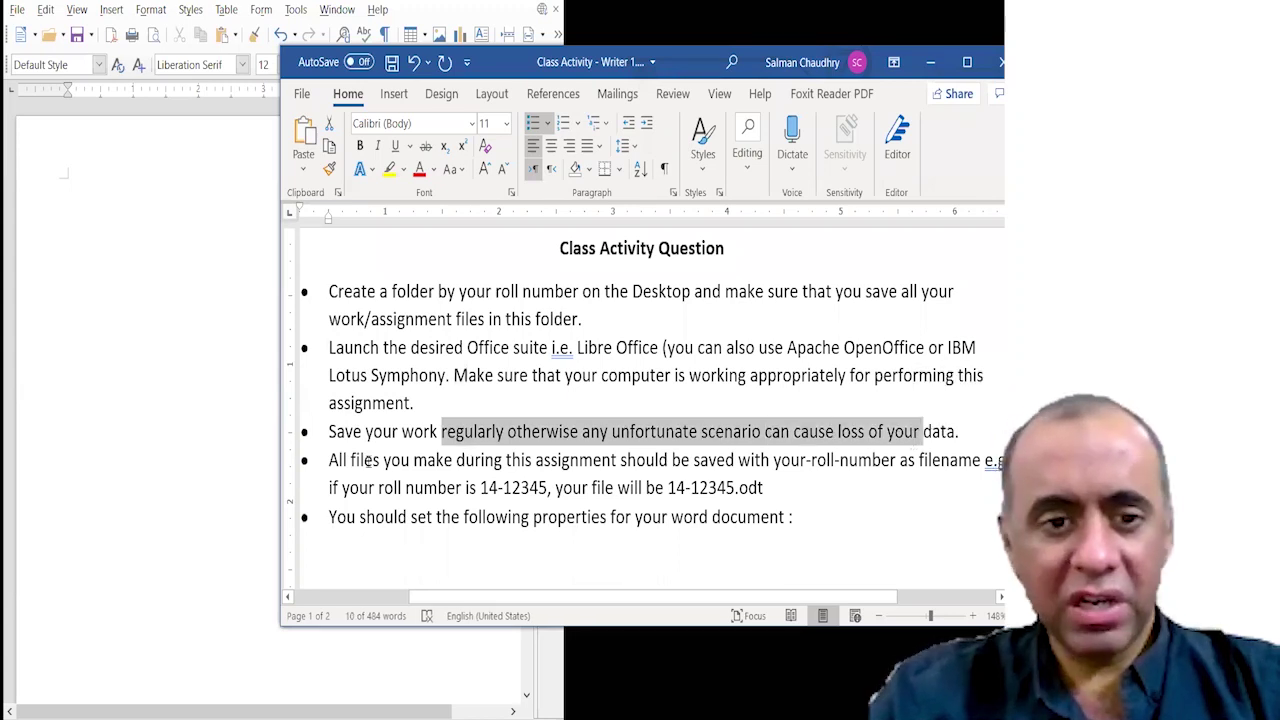
pyautogui.moveTo(329, 431); pyautogui.dragTo(512, 430)
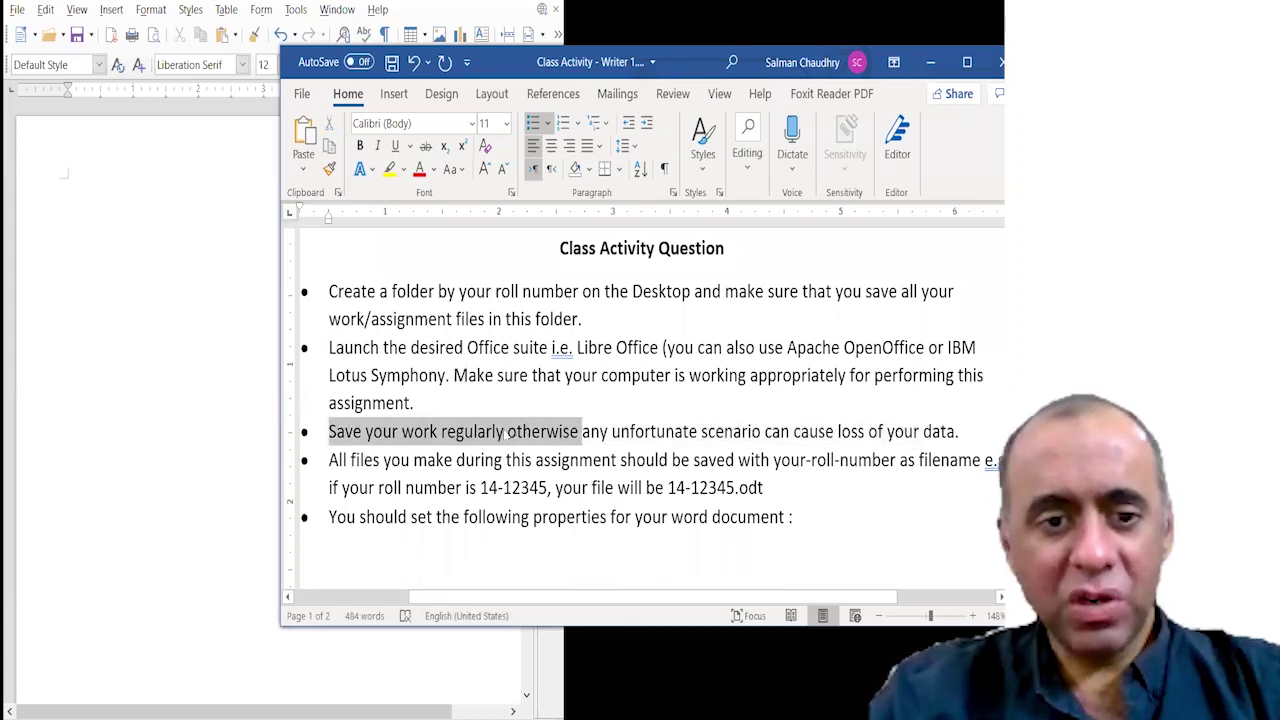
pyautogui.hotkey('ctrl', 'shift', 'Left')
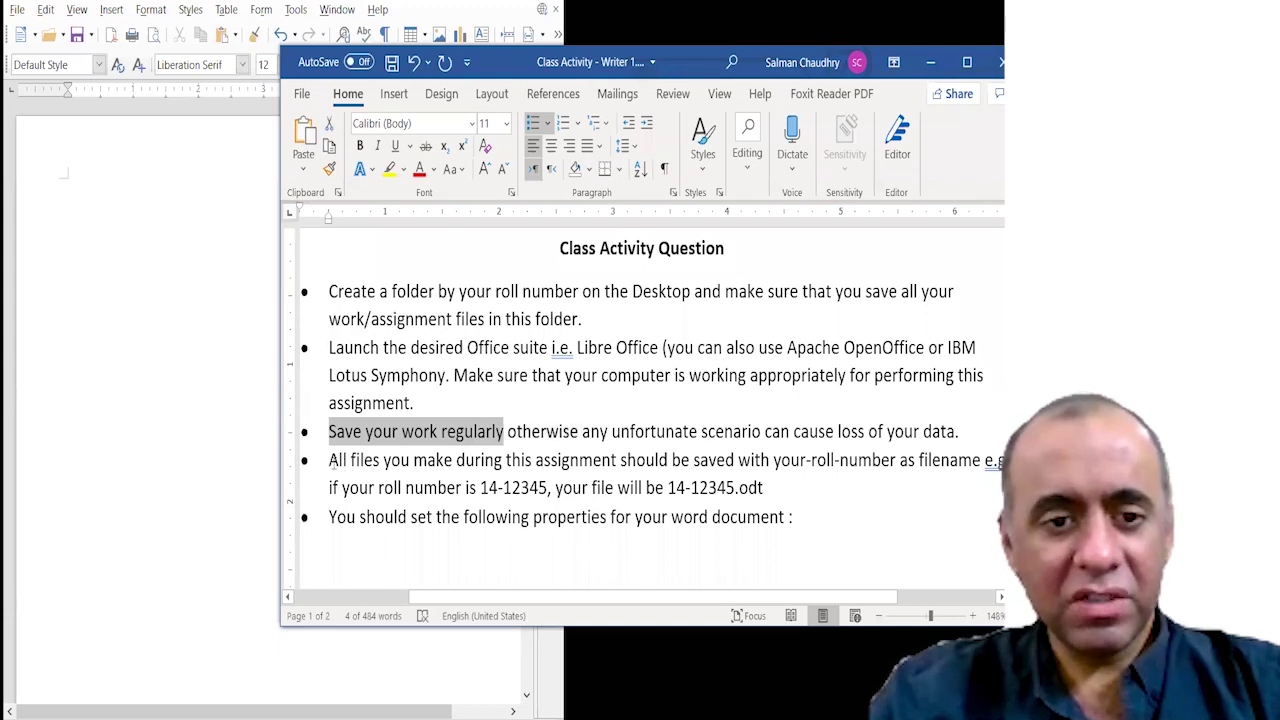
pyautogui.moveTo(344, 463); pyautogui.dragTo(853, 461)
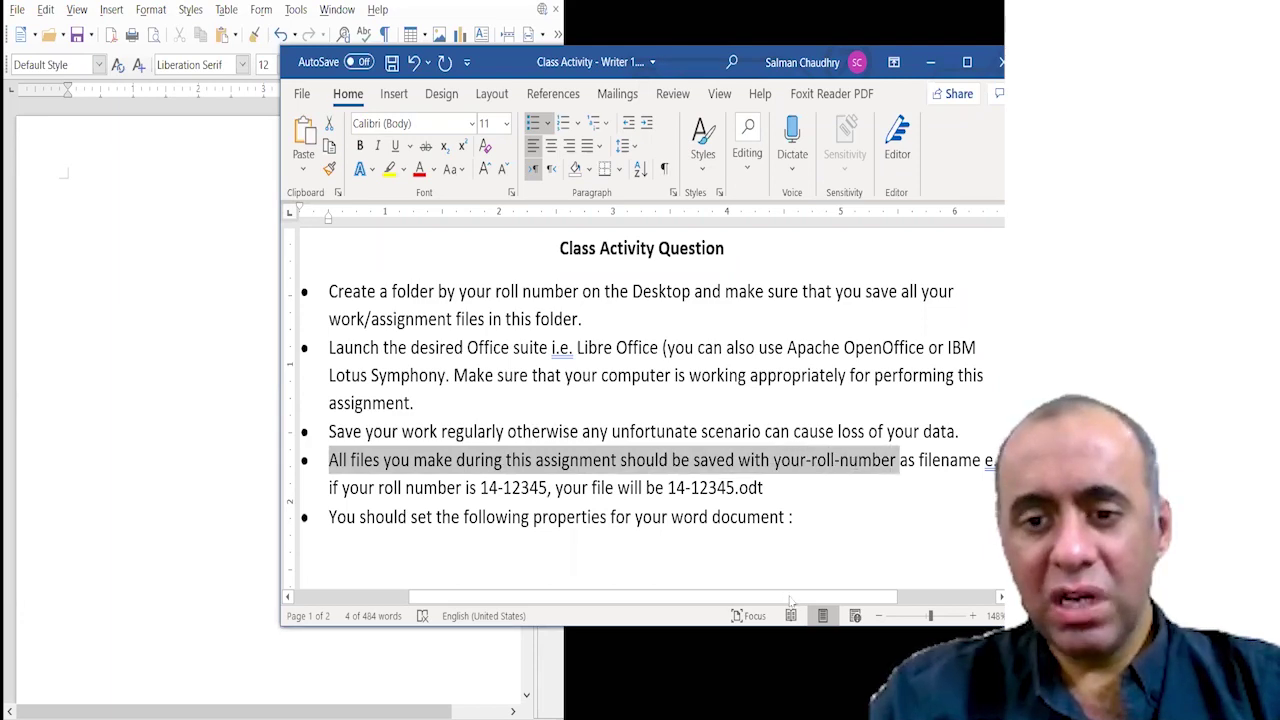
pyautogui.hscroll(2, 838, 606)
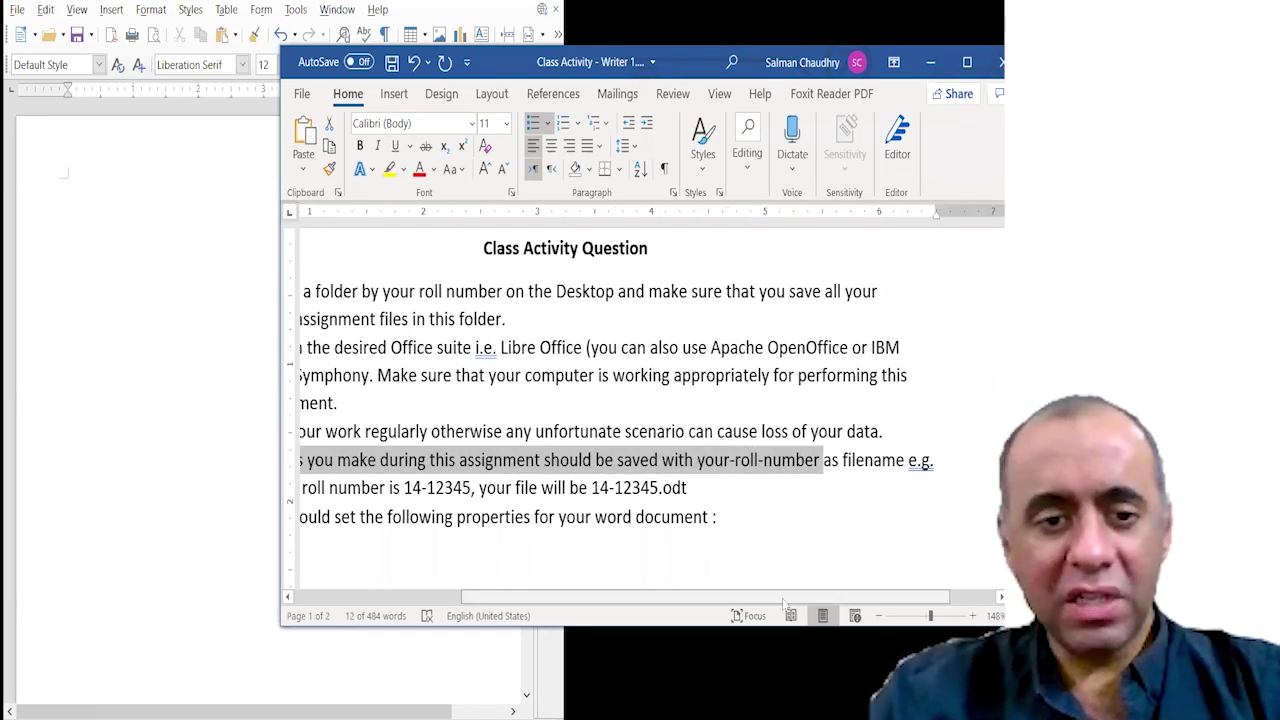
pyautogui.hscroll(-2, 786, 603)
pyautogui.moveTo(386, 508); pyautogui.dragTo(790, 522)
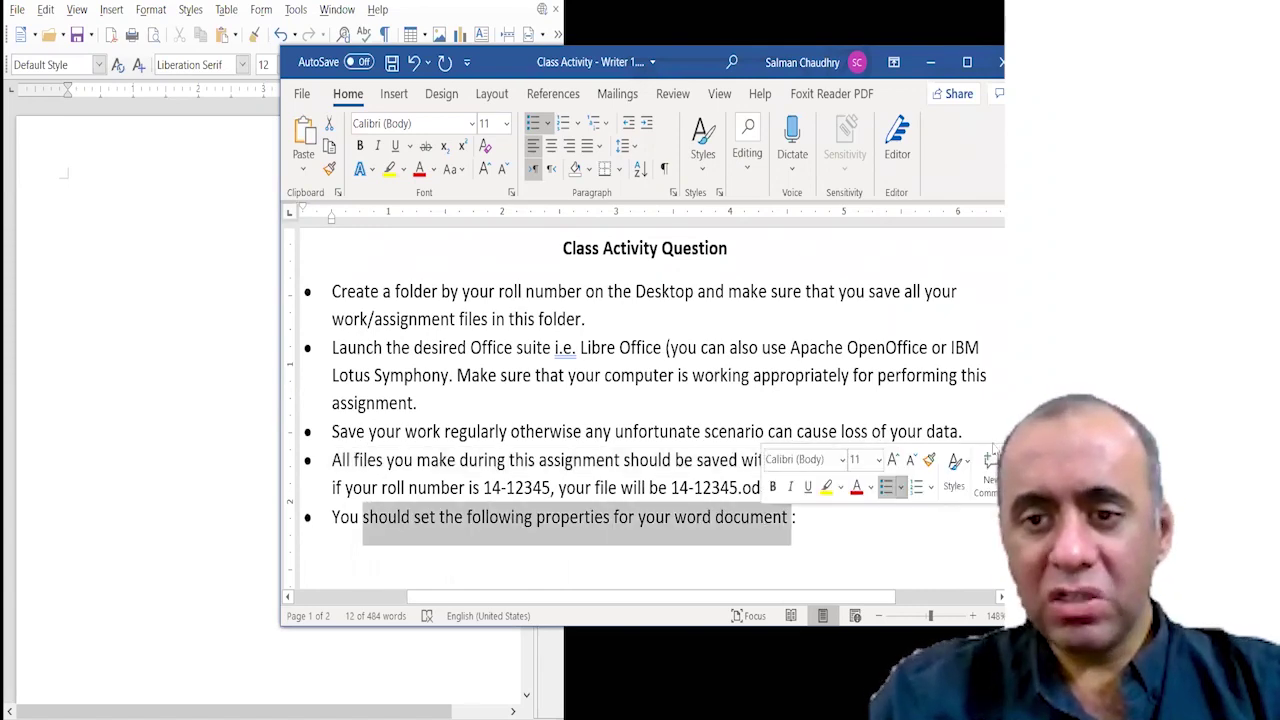
pyautogui.scroll(-4, 645, 420)
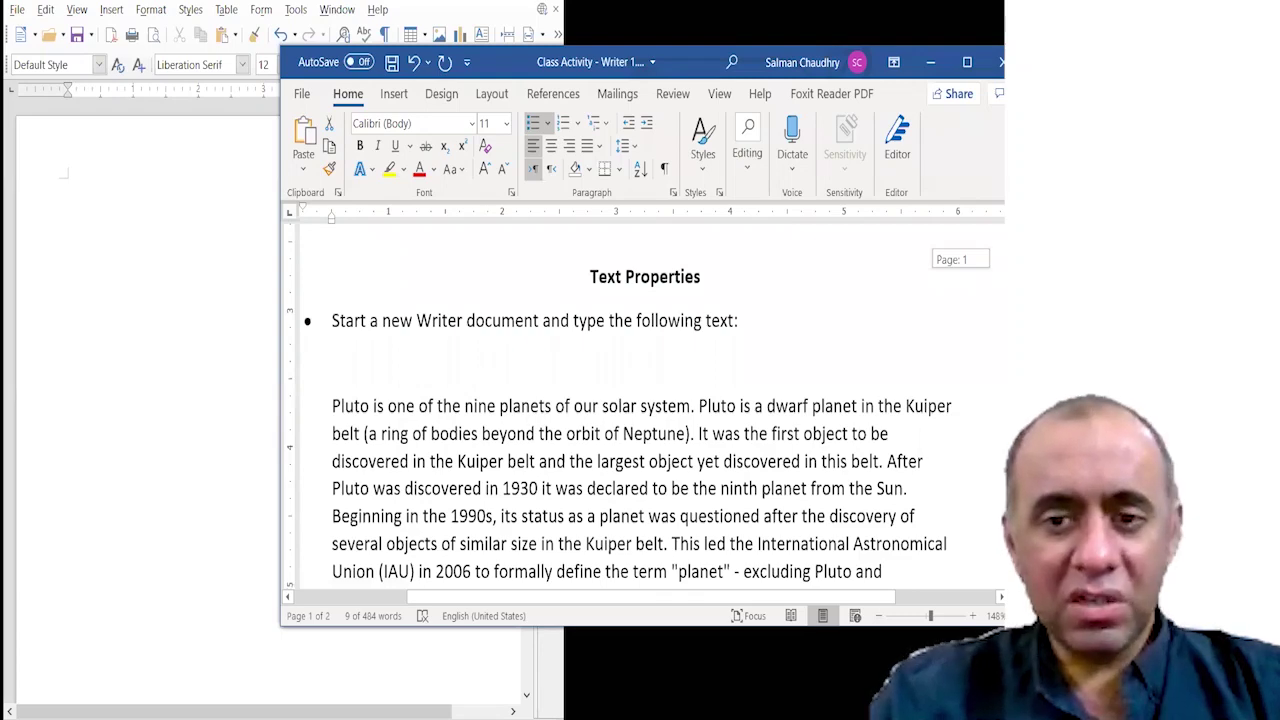
pyautogui.scroll(-3, 645, 420)
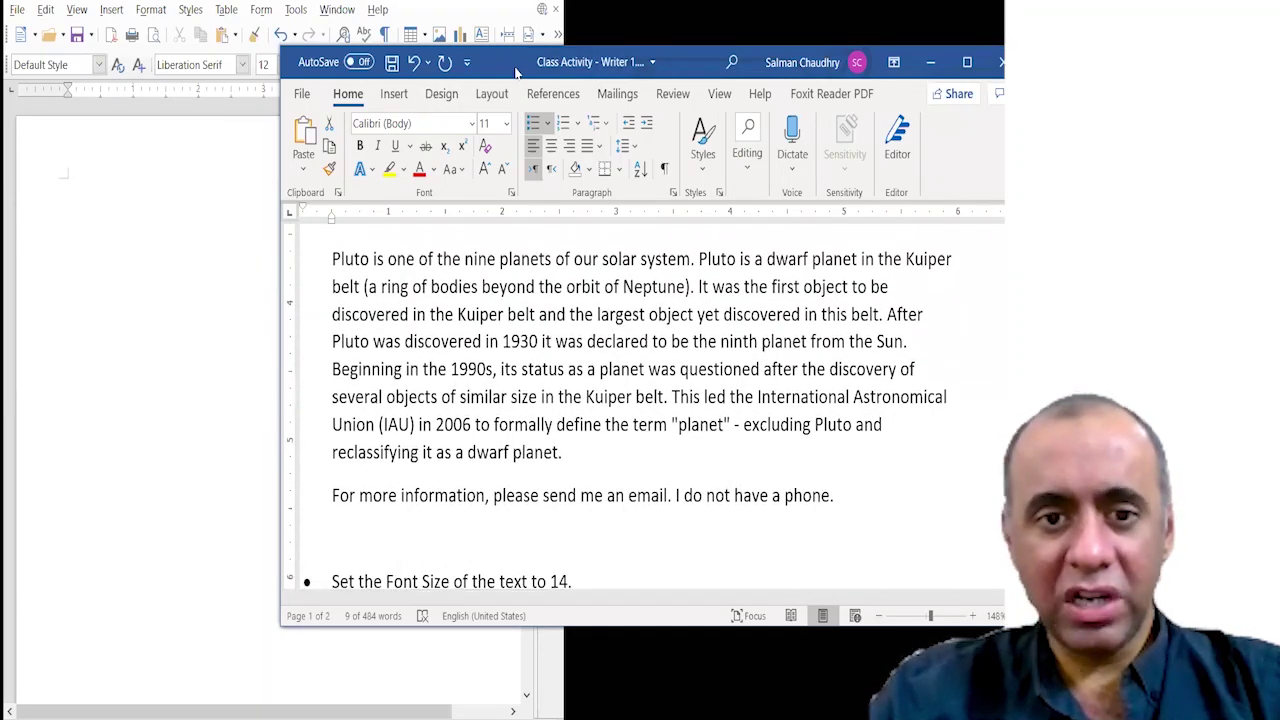
pyautogui.moveTo(510, 72); pyautogui.dragTo(461, 52)
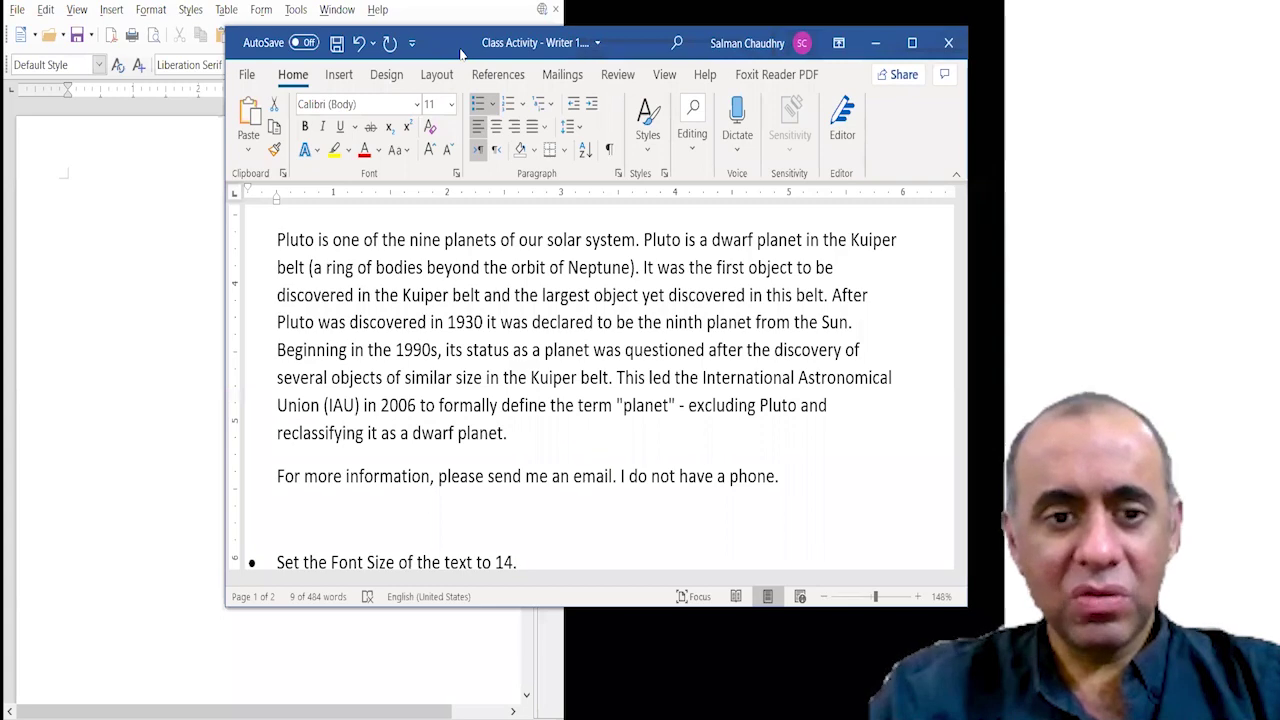
# Copy the Pluto paragraph and email line from Word and paste them into Writer.
pyautogui.moveTo(278, 240); pyautogui.dragTo(783, 467)
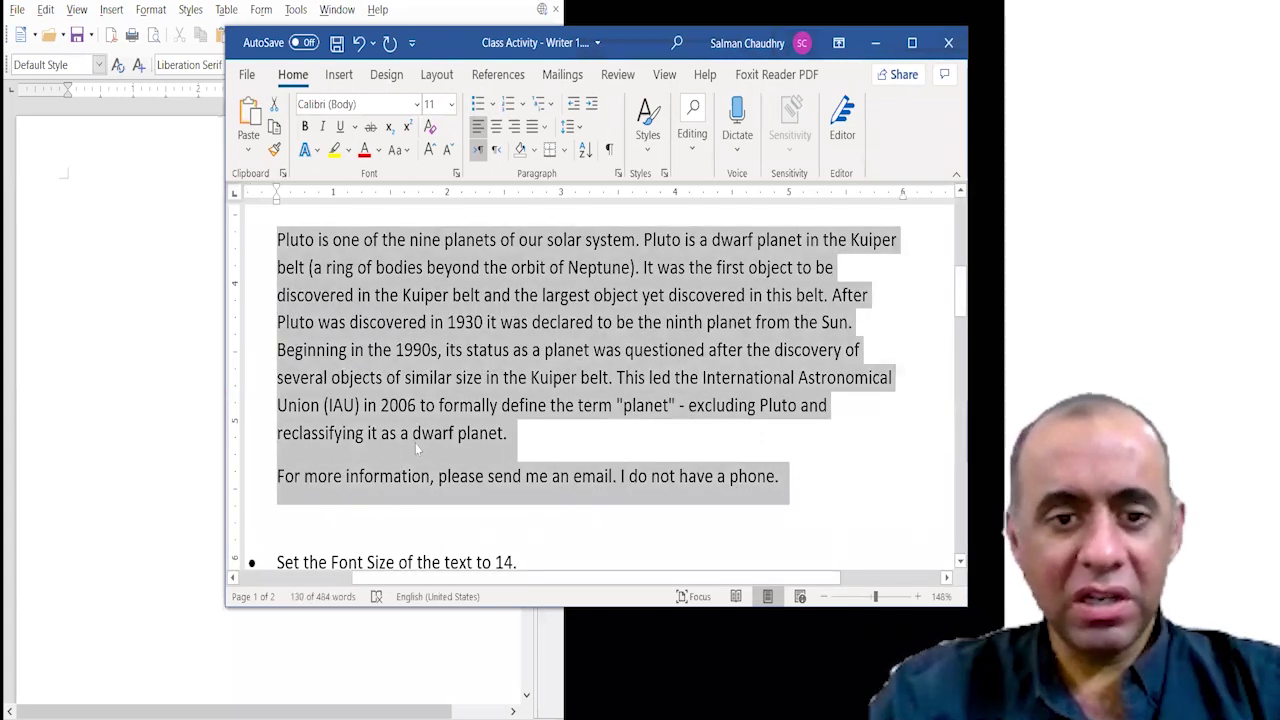
pyautogui.click(405, 483)
pyautogui.hotkey('ctrl', 'z')
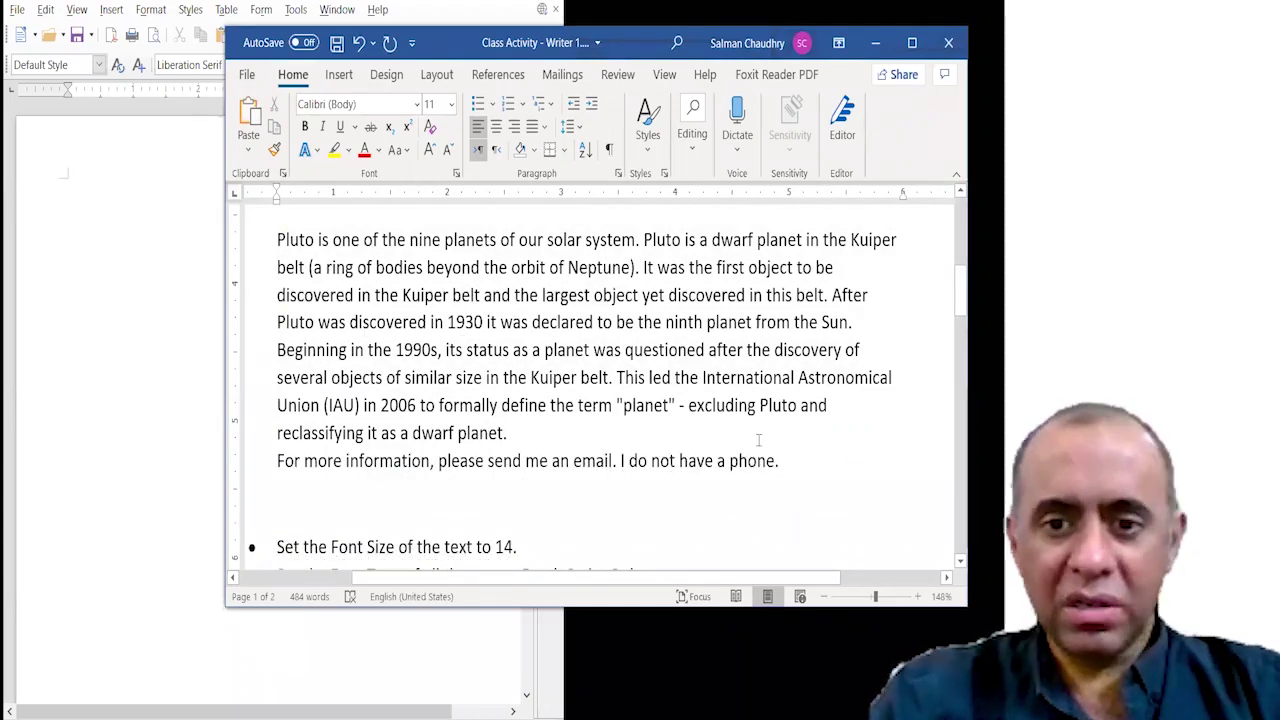
pyautogui.hotkey('ctrl', 'z')
pyautogui.hotkey('ctrl', 'c')
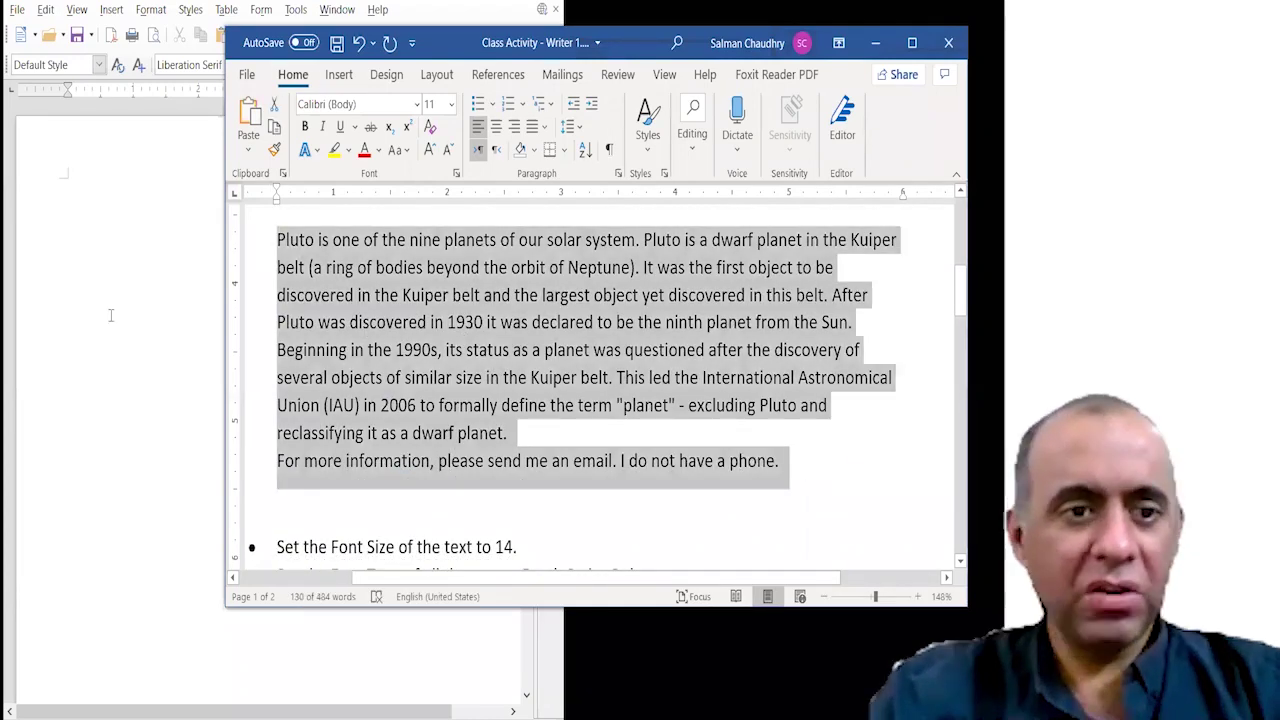
pyautogui.click(111, 315)
pyautogui.hotkey('ctrl', 'v')
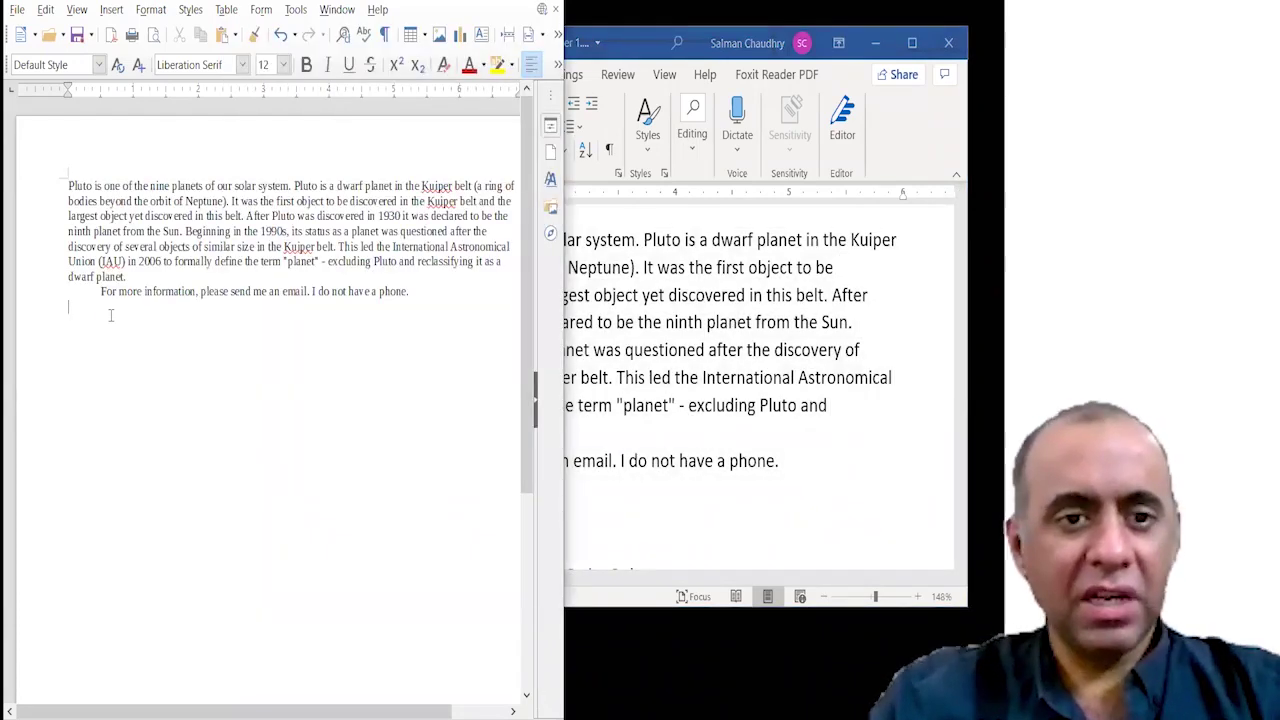
# Deselect the text in Word and enlarge the Word window.
pyautogui.click(645, 50)
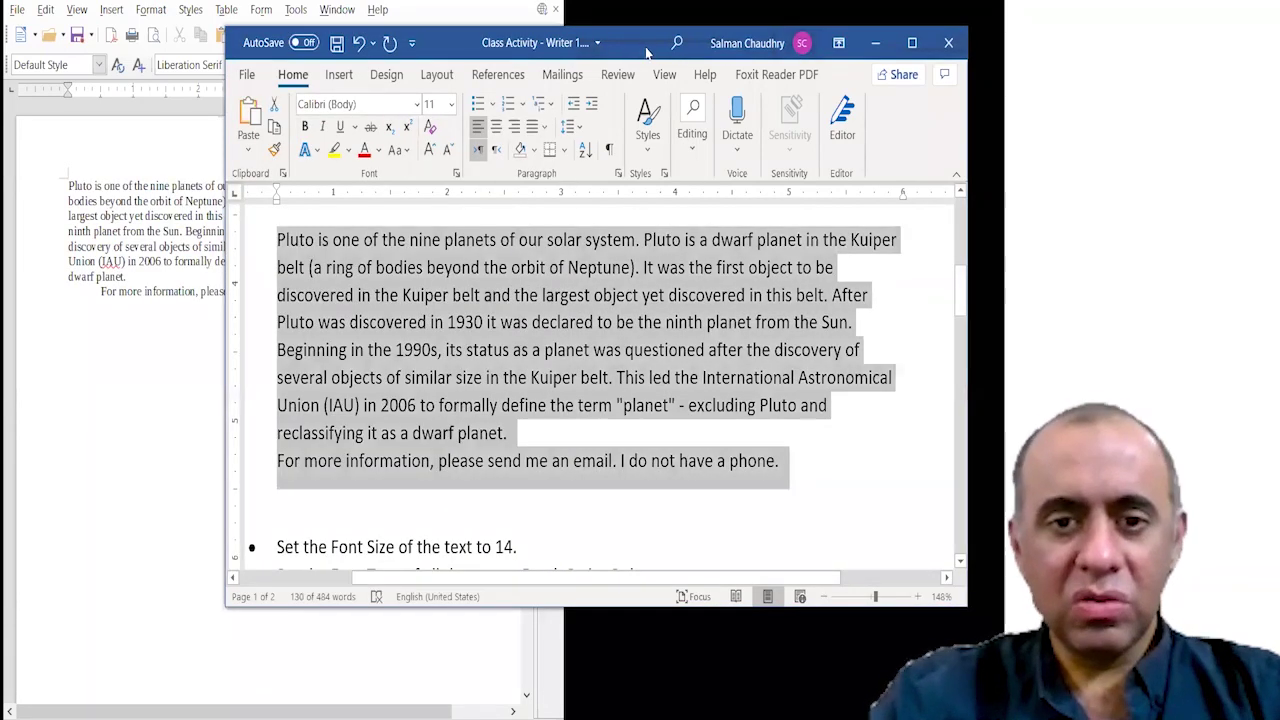
pyautogui.click(866, 467)
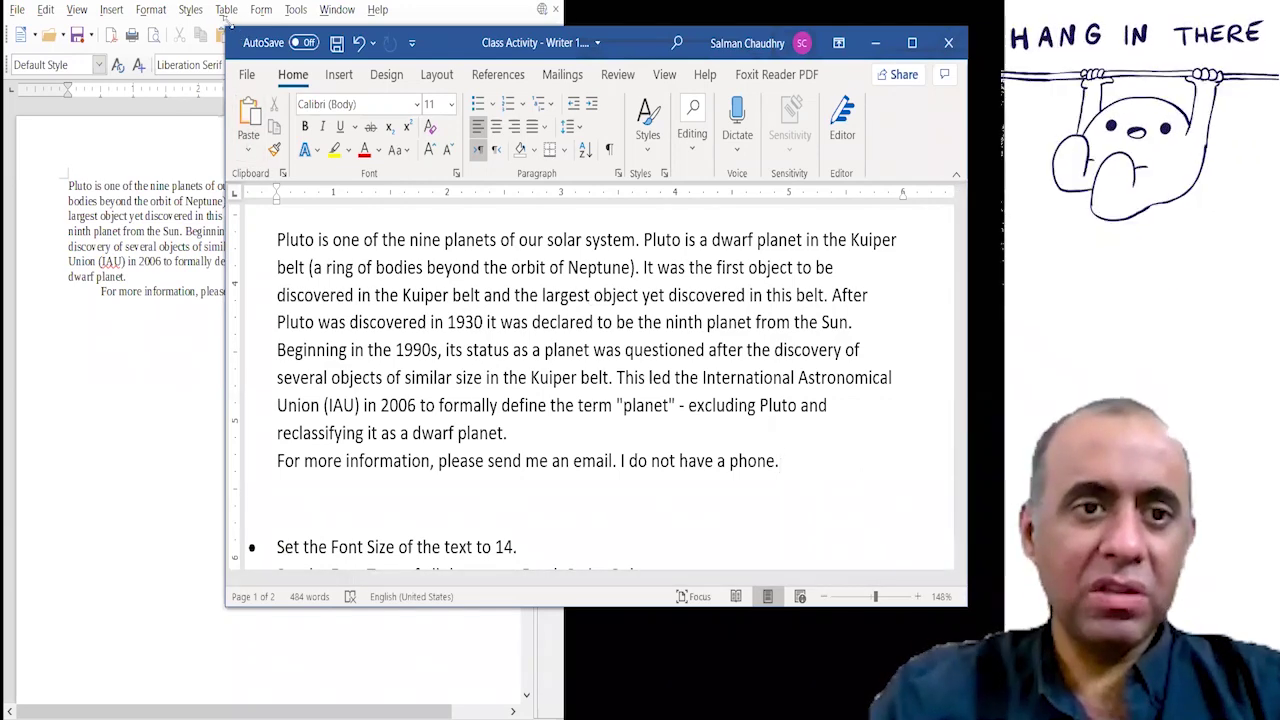
pyautogui.moveTo(226, 22); pyautogui.dragTo(101, 7)
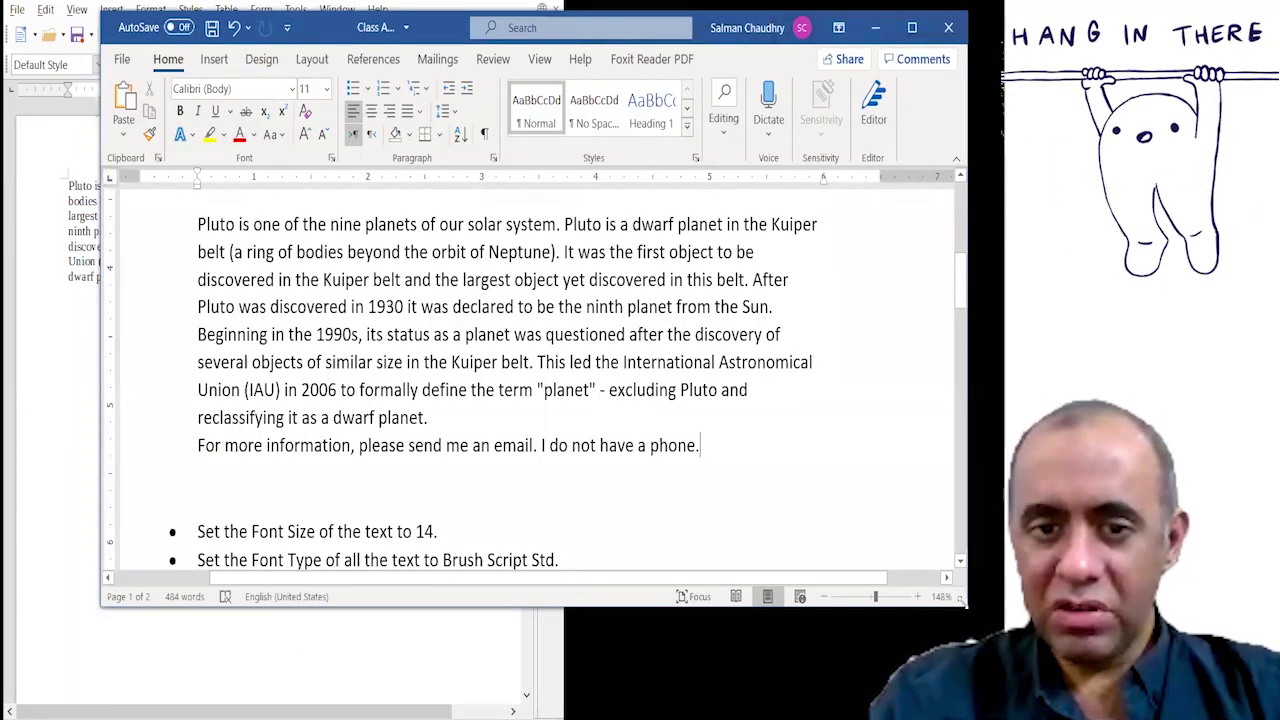
pyautogui.moveTo(967, 606); pyautogui.dragTo(994, 696)
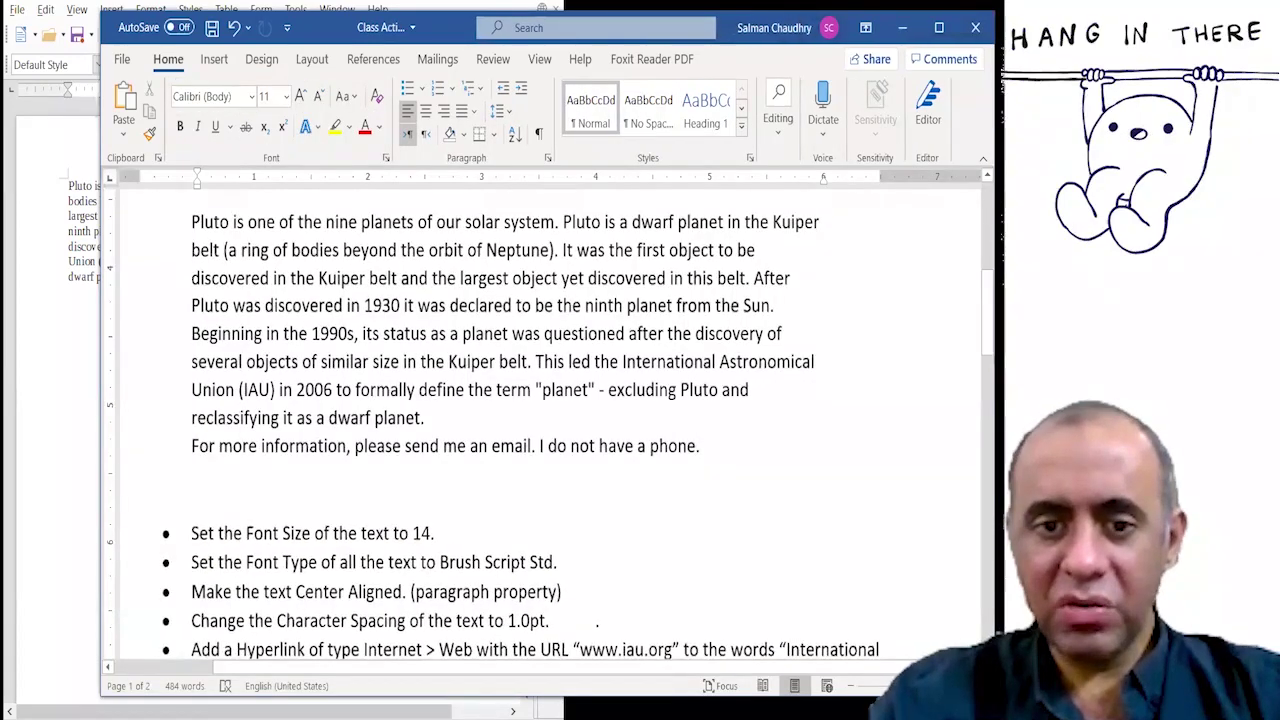
# Remove the indent before the 'For more information' email line in Writer.
pyautogui.scroll(2, 957, 439)
pyautogui.scroll(1, 626, 623)
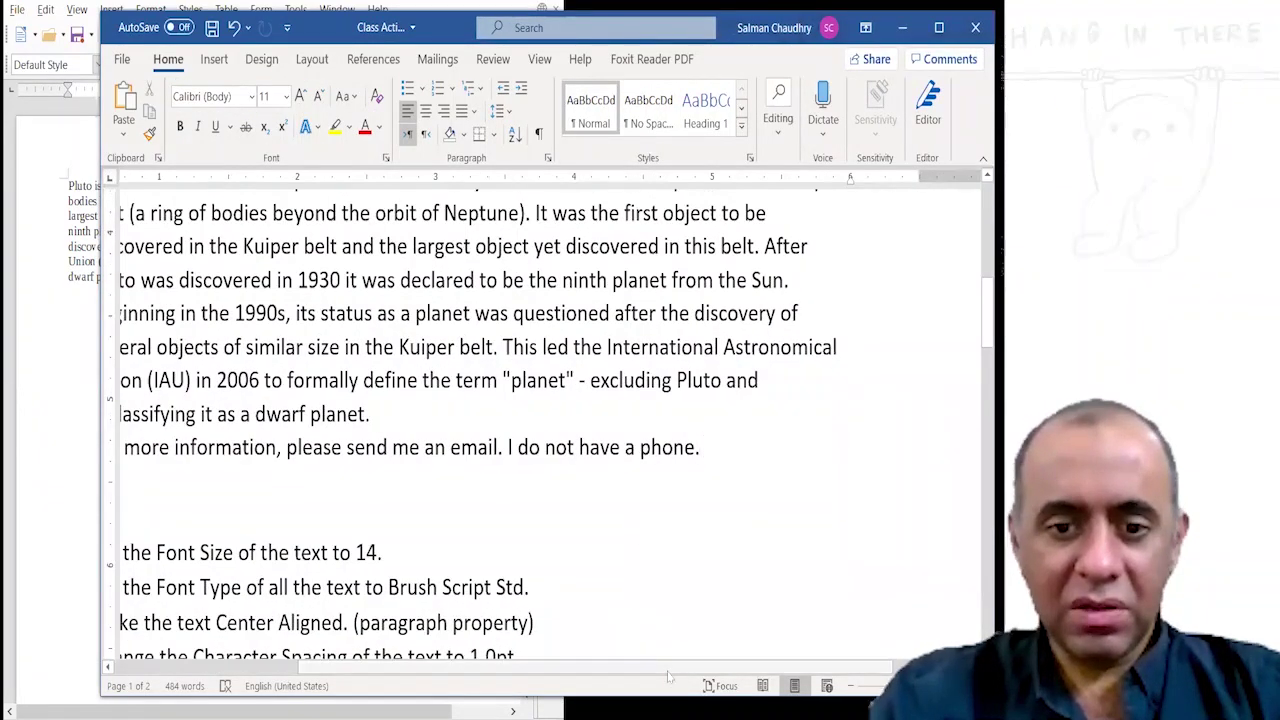
pyautogui.scroll(-1, 650, 677)
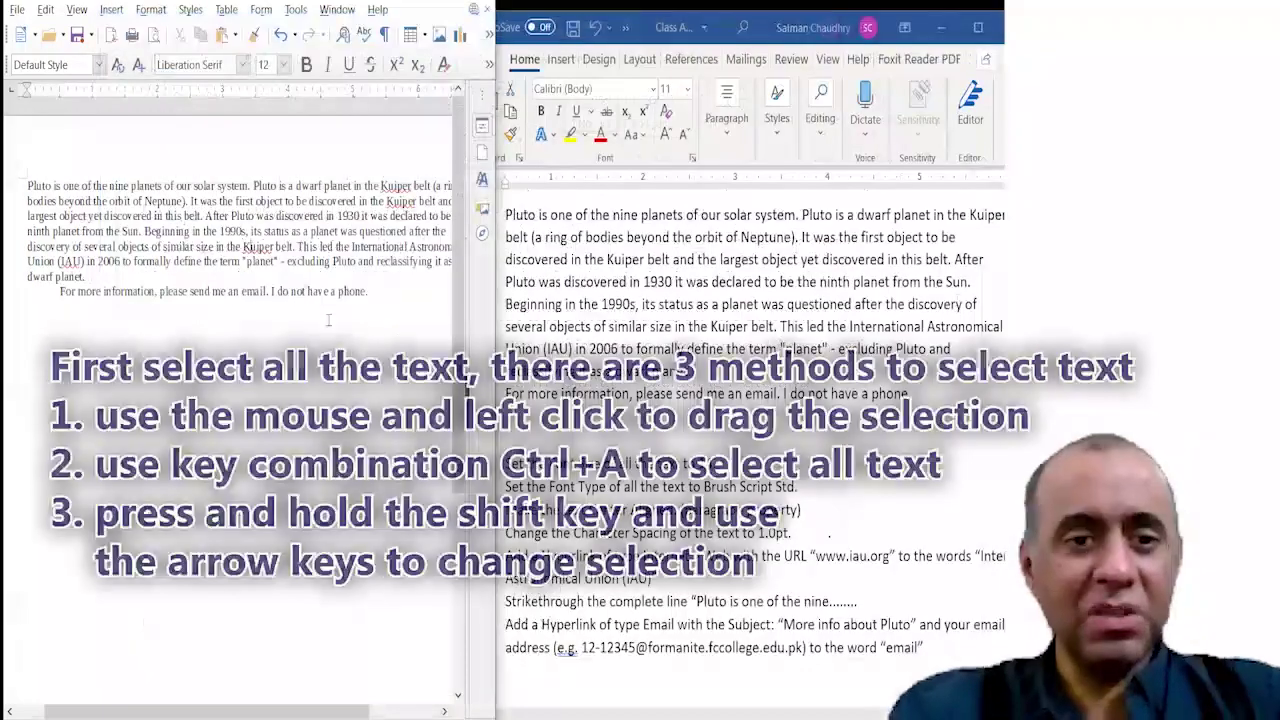
pyautogui.click(229, 290)
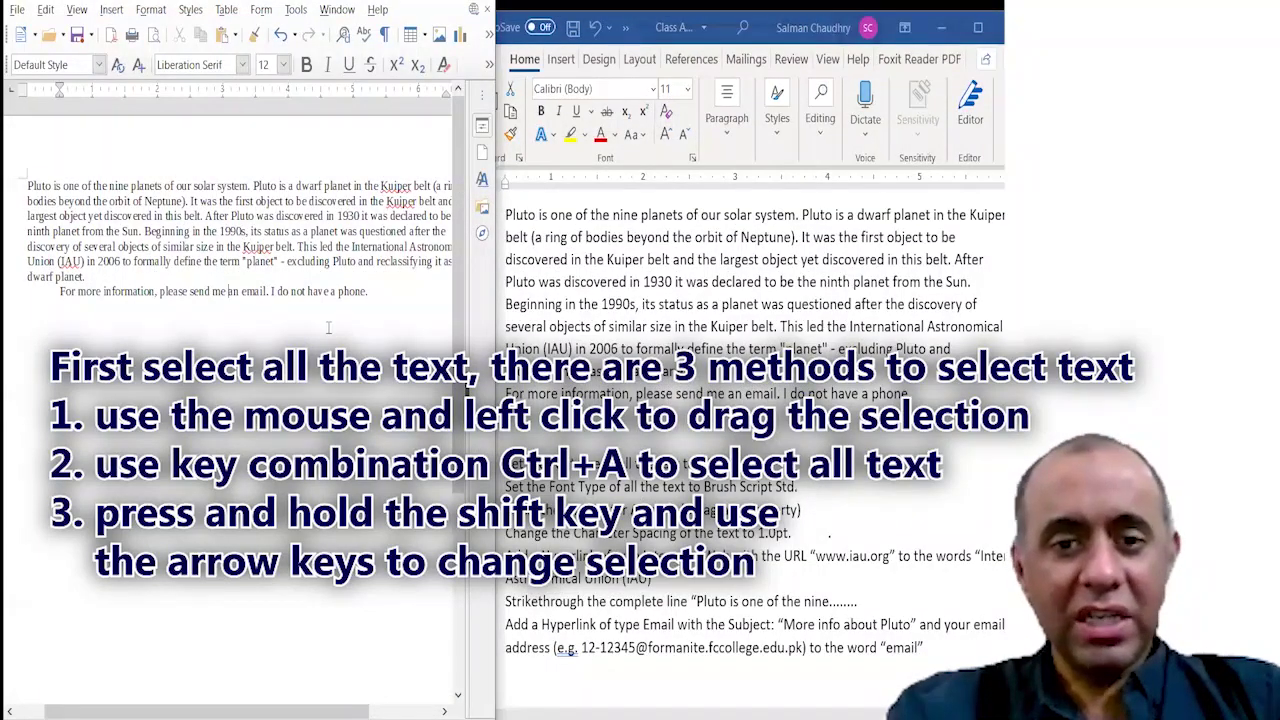
pyautogui.press('BackSpace')
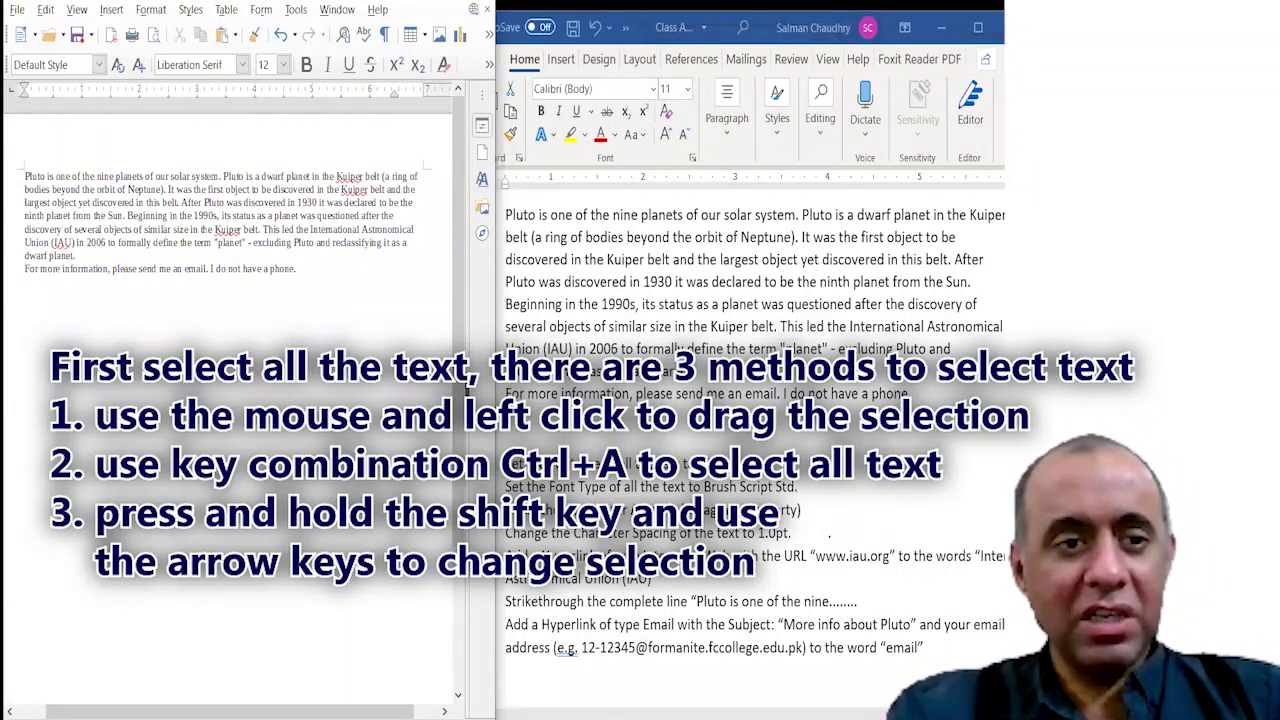
# Practise selecting the Pluto text by dragging and with Ctrl+A, clearing each selection.
pyautogui.moveTo(298, 270); pyautogui.dragTo(181, 236)
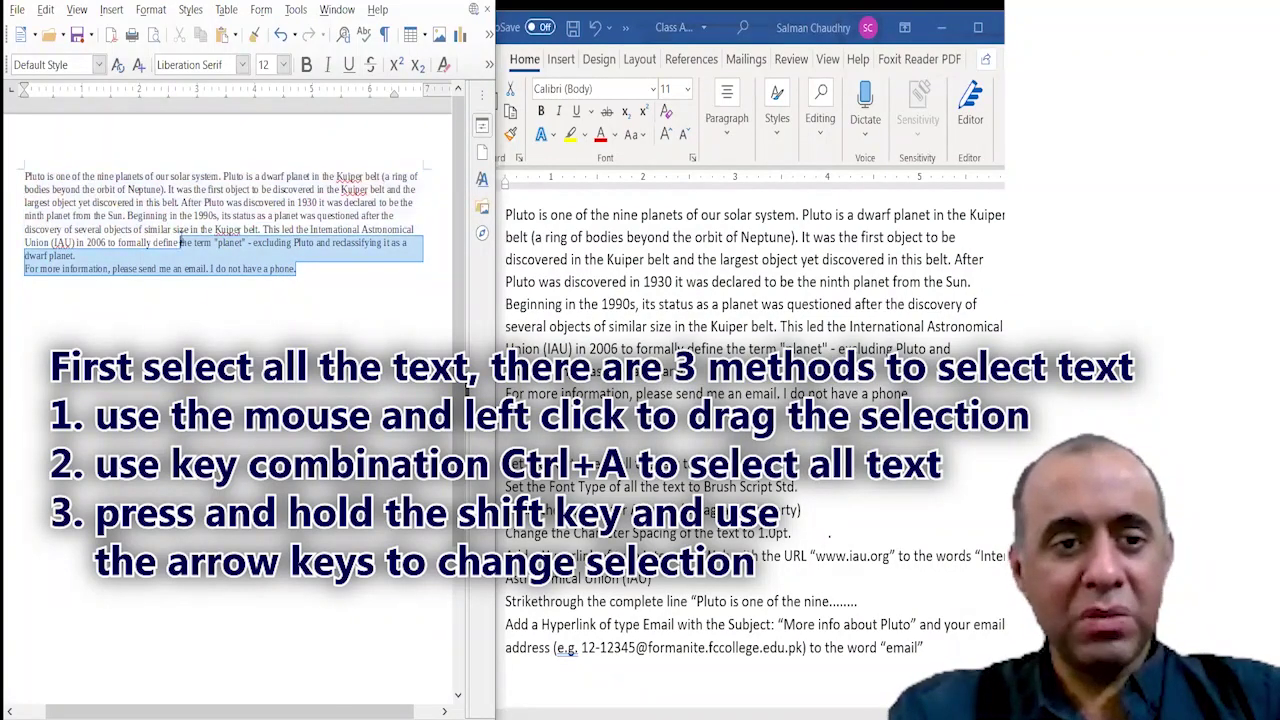
pyautogui.click(227, 203)
pyautogui.hotkey('ctrl', 'a')
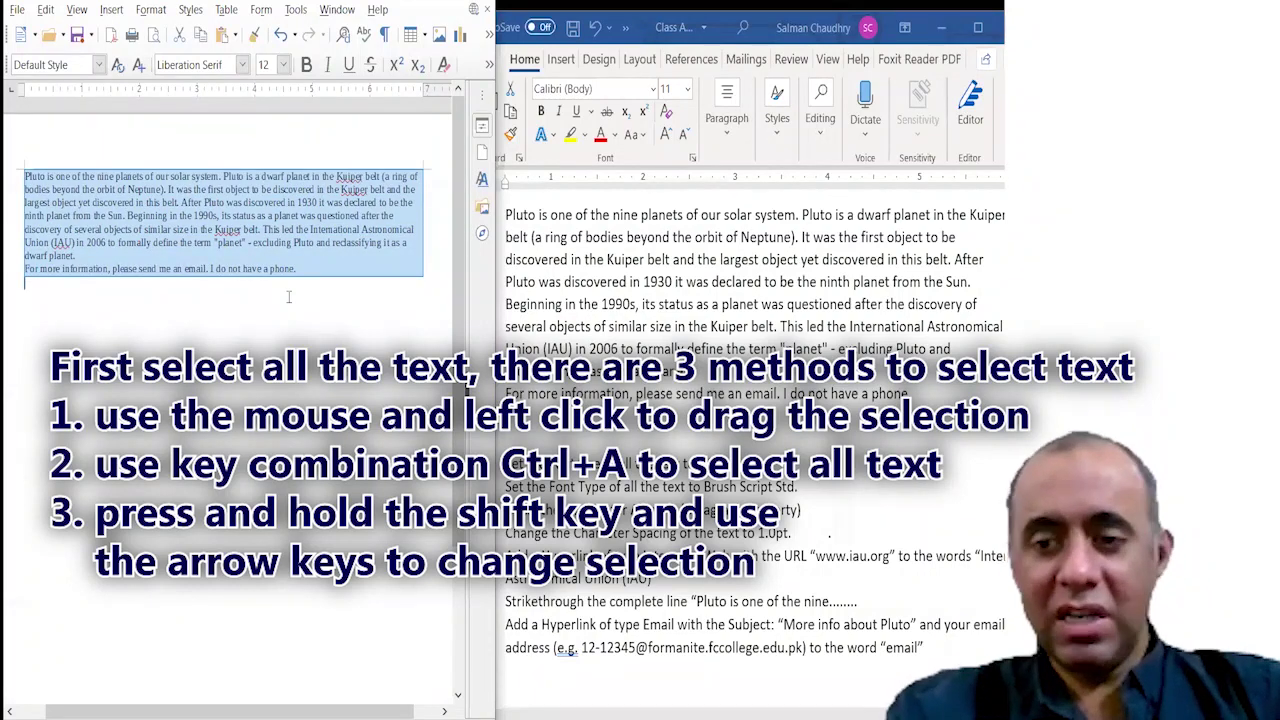
pyautogui.click(288, 296)
pyautogui.moveTo(288, 296); pyautogui.dragTo(125, 213)
pyautogui.click(254, 338)
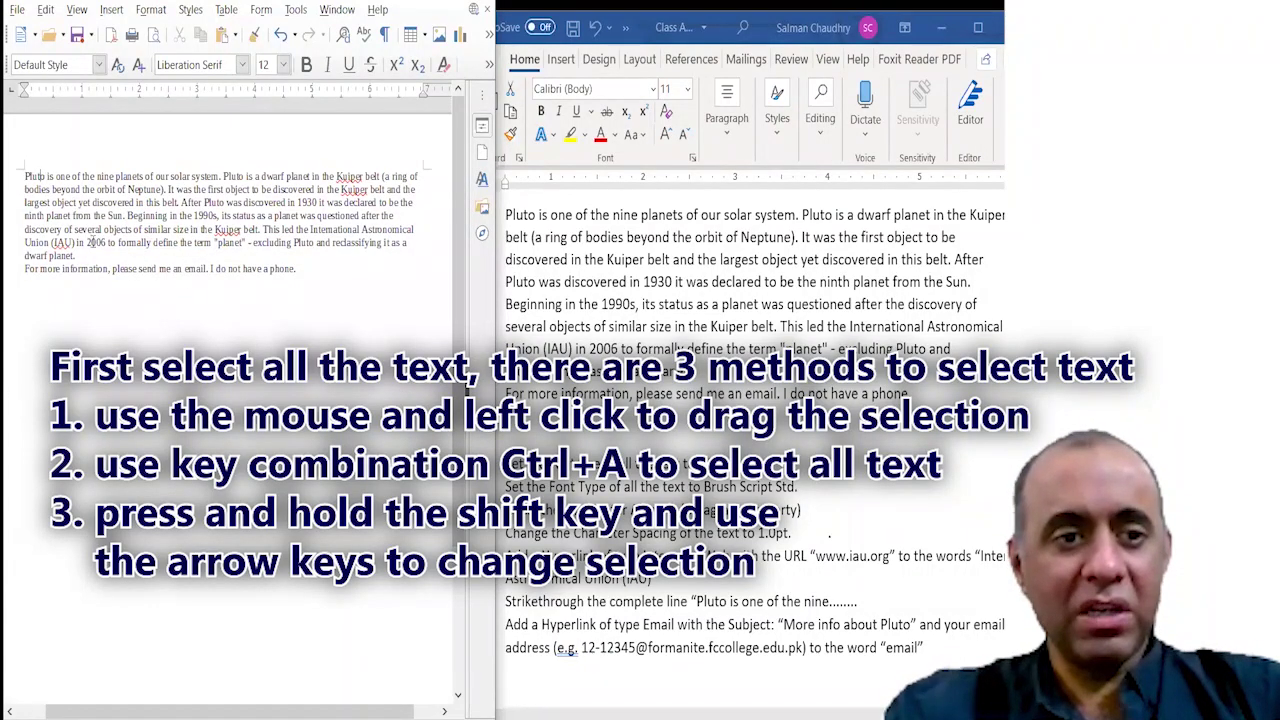
# Select the whole Pluto paragraph and email line using Shift+arrow keys.
pyautogui.click(308, 270)
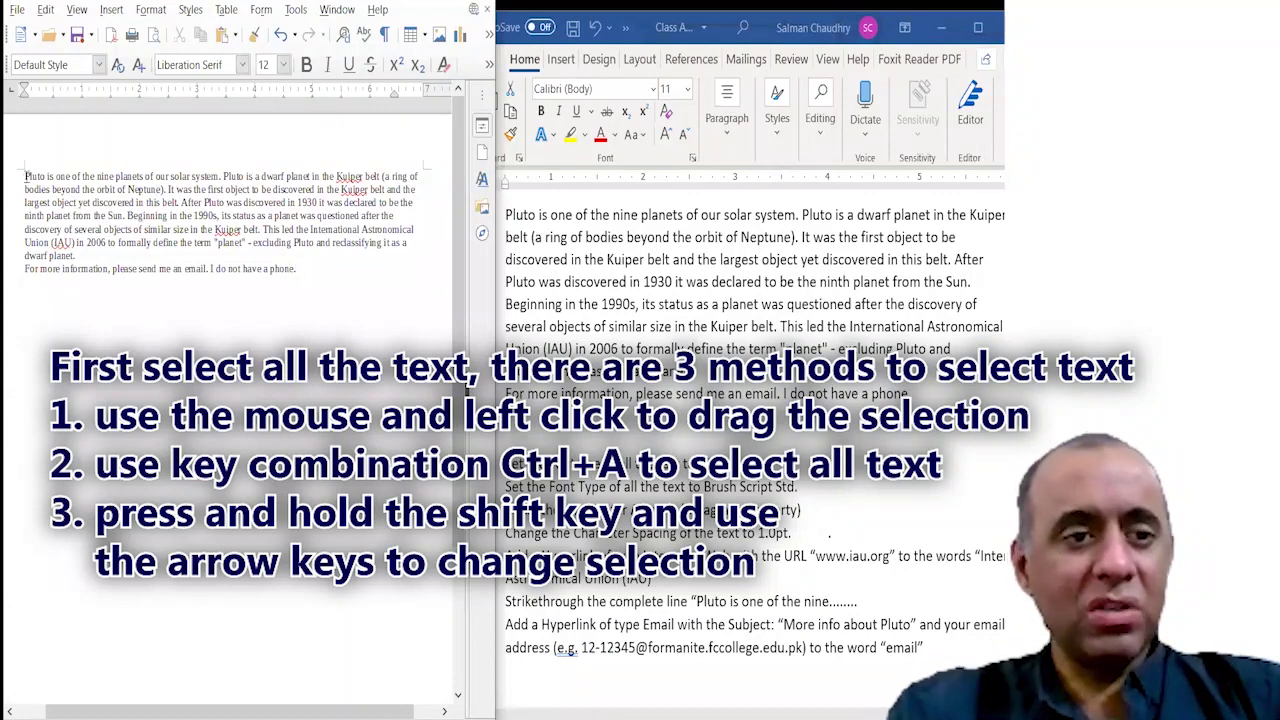
pyautogui.moveTo(27, 176); pyautogui.dragTo(104, 244)
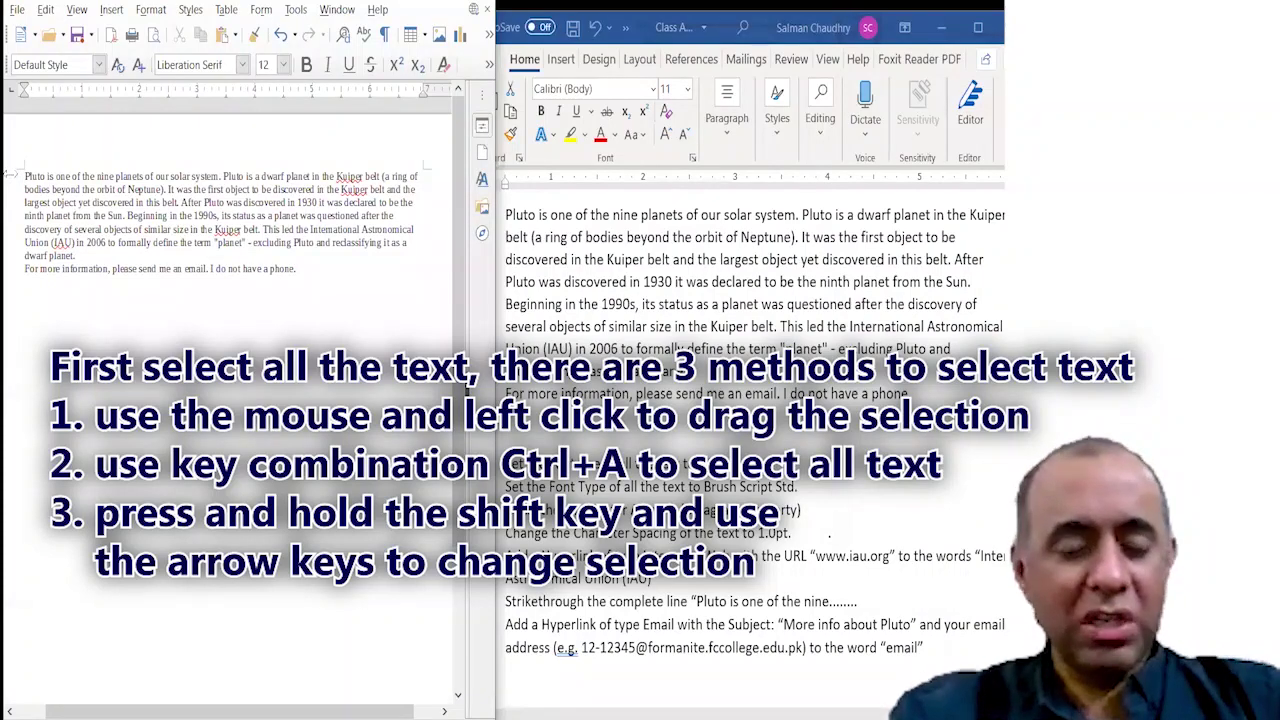
pyautogui.hotkey('shift', 'Down')
pyautogui.hotkey('shift', 'Down')
pyautogui.hotkey('shift', 'Down')
pyautogui.hotkey('shift', 'Right')
pyautogui.hotkey('shift', 'Right')
pyautogui.hotkey('shift', 'Right')
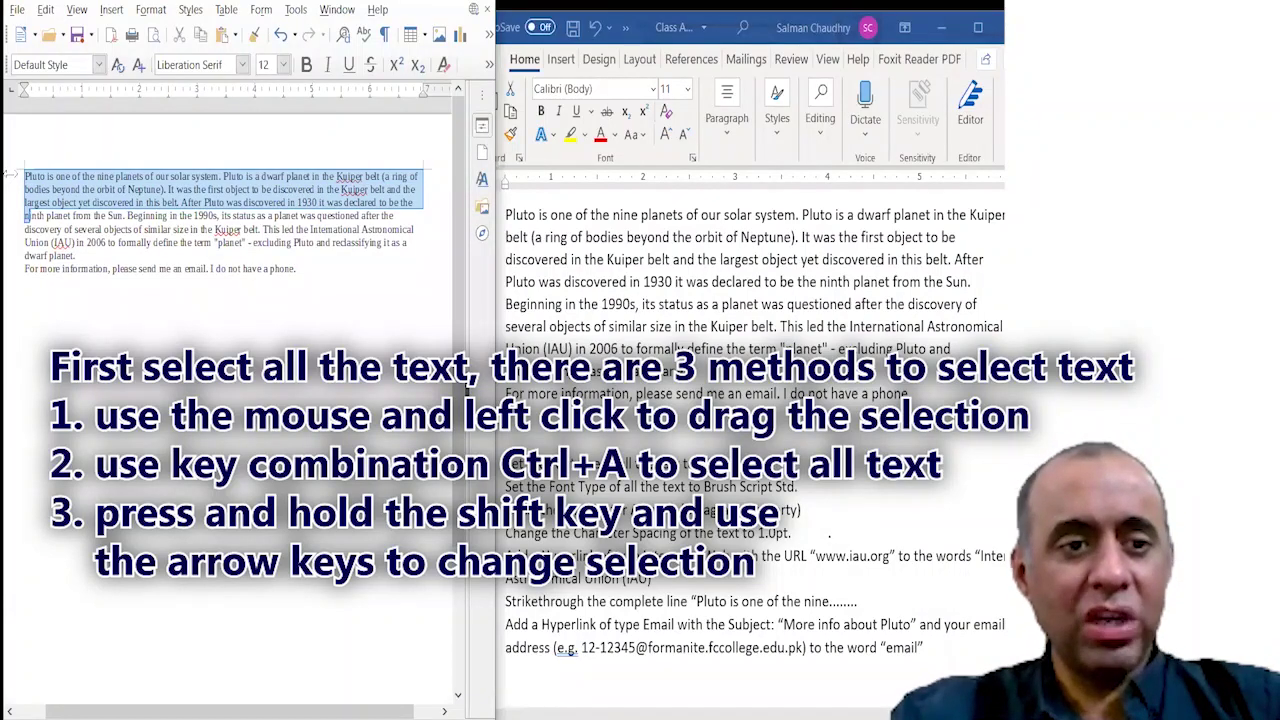
pyautogui.hotkey('shift', 'Down')
pyautogui.hotkey('shift', 'Down')
pyautogui.hotkey('shift', 'Down')
pyautogui.hotkey('shift', 'Down')
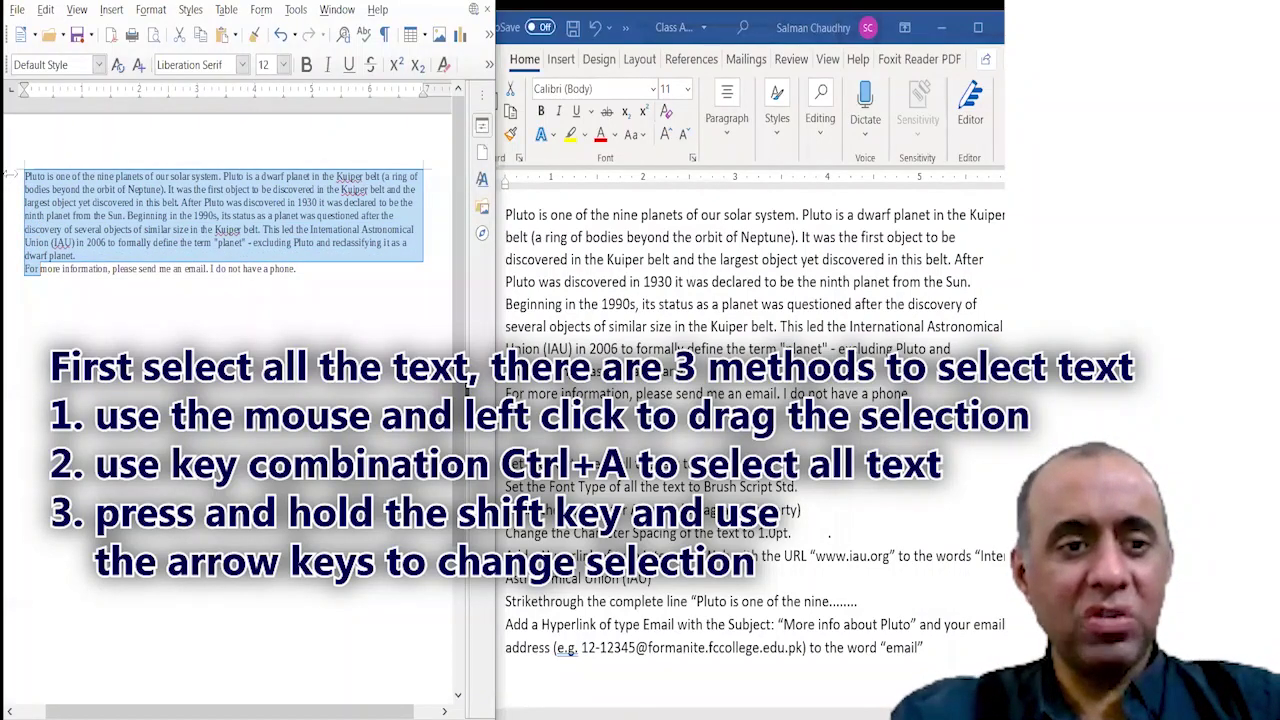
pyautogui.hotkey('shift', 'Right')
pyautogui.hotkey('shift', 'Right')
pyautogui.hotkey('shift', 'Right')
pyautogui.hotkey('shift', 'Right')
pyautogui.hotkey('shift', 'Right')
pyautogui.hotkey('shift', 'Right')
pyautogui.hotkey('shift', 'Right')
pyautogui.hotkey('shift', 'Right')
pyautogui.hotkey('shift', 'Right')
pyautogui.hotkey('shift', 'Right')
pyautogui.hotkey('shift', 'Right')
pyautogui.hotkey('shift', 'Right')
pyautogui.hotkey('shift', 'Right')
pyautogui.hotkey('shift', 'Right')
pyautogui.hotkey('shift', 'Right')
pyautogui.hotkey('shift', 'Right')
pyautogui.hotkey('shift', 'Right')
pyautogui.hotkey('shift', 'Right')
pyautogui.hotkey('shift', 'Right')
pyautogui.hotkey('shift', 'Right')
pyautogui.hotkey('shift', 'Right')
pyautogui.hotkey('shift', 'Right')
pyautogui.hotkey('shift', 'Right')
pyautogui.hotkey('shift', 'Right')
pyautogui.hotkey('shift', 'Right')
pyautogui.hotkey('shift', 'Right')
pyautogui.hotkey('shift', 'Right')
pyautogui.hotkey('shift', 'Right')
pyautogui.hotkey('shift', 'Right')
pyautogui.hotkey('shift', 'Right')
pyautogui.hotkey('shift', 'Right')
pyautogui.hotkey('shift', 'Right')
pyautogui.hotkey('shift', 'Right')
pyautogui.hotkey('shift', 'Right')
pyautogui.hotkey('shift', 'Right')
pyautogui.hotkey('shift', 'Right')
pyautogui.hotkey('shift', 'Right')
pyautogui.hotkey('shift', 'Right')
pyautogui.hotkey('shift', 'Right')
pyautogui.hotkey('shift', 'Right')
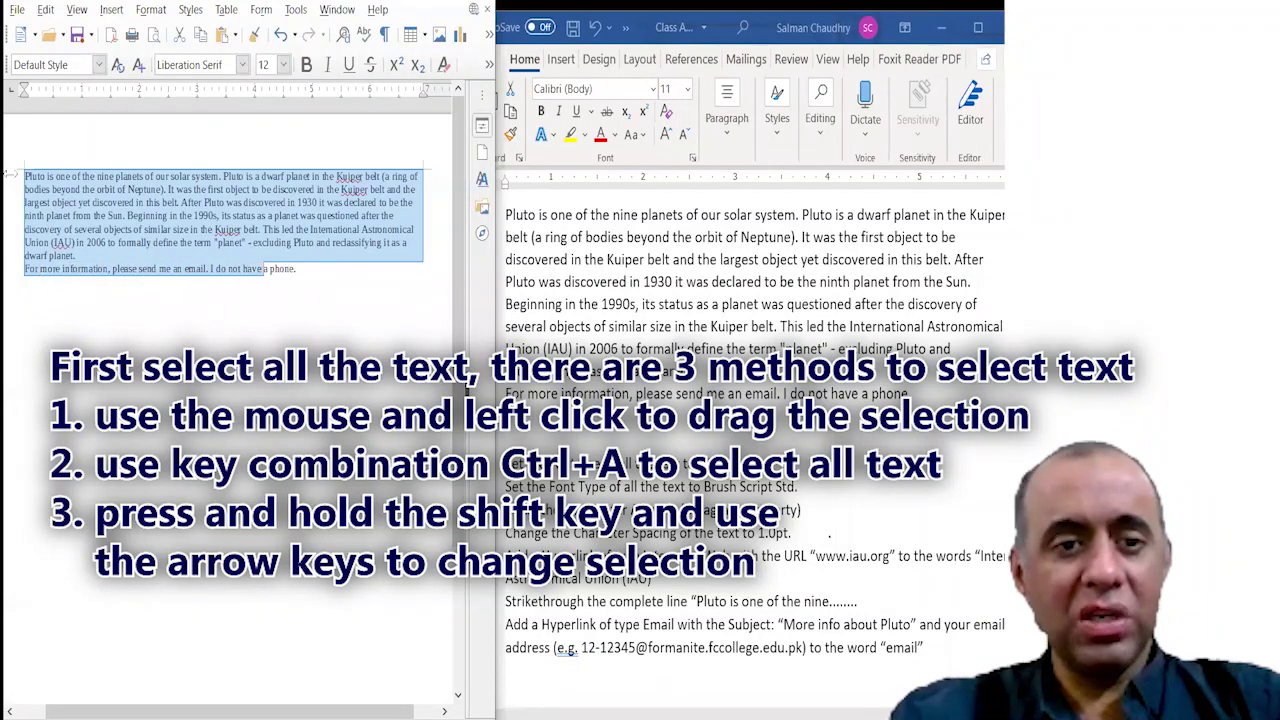
pyautogui.hotkey('shift', 'Right')
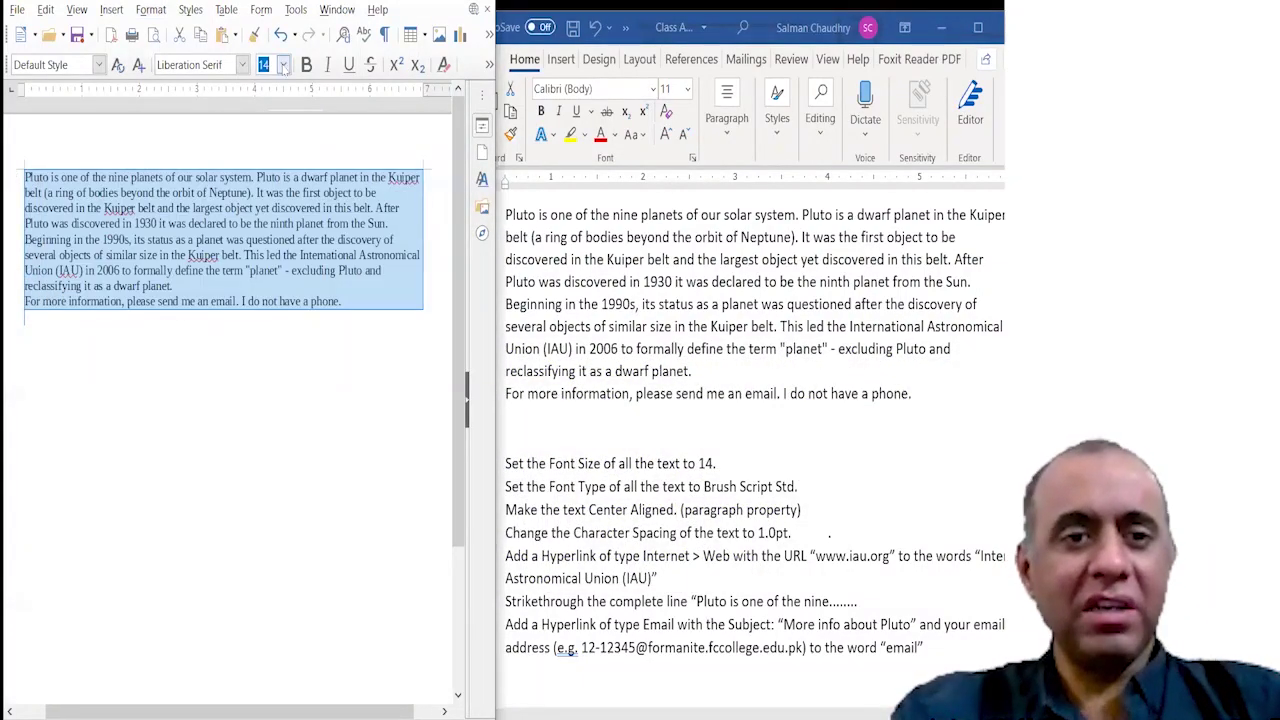
# Apply a 14-point font size to all the selected Pluto text.
pyautogui.click(283, 64)
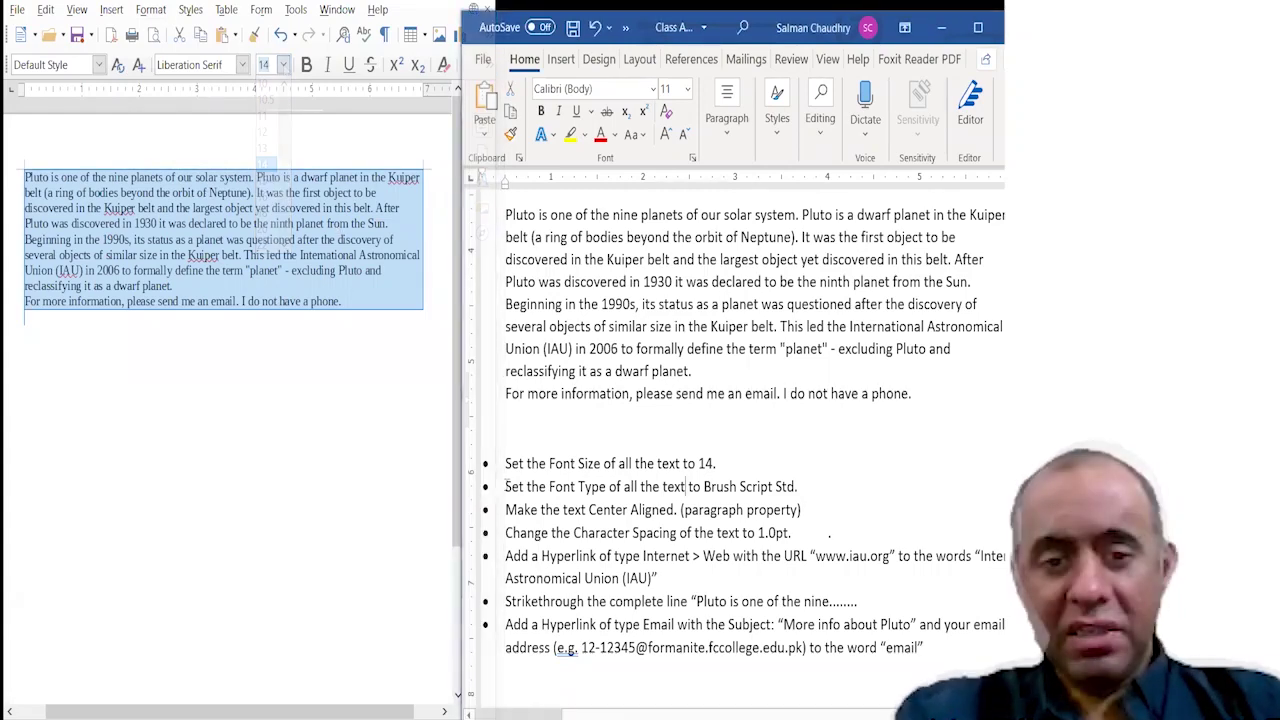
pyautogui.moveTo(628, 482); pyautogui.dragTo(797, 486)
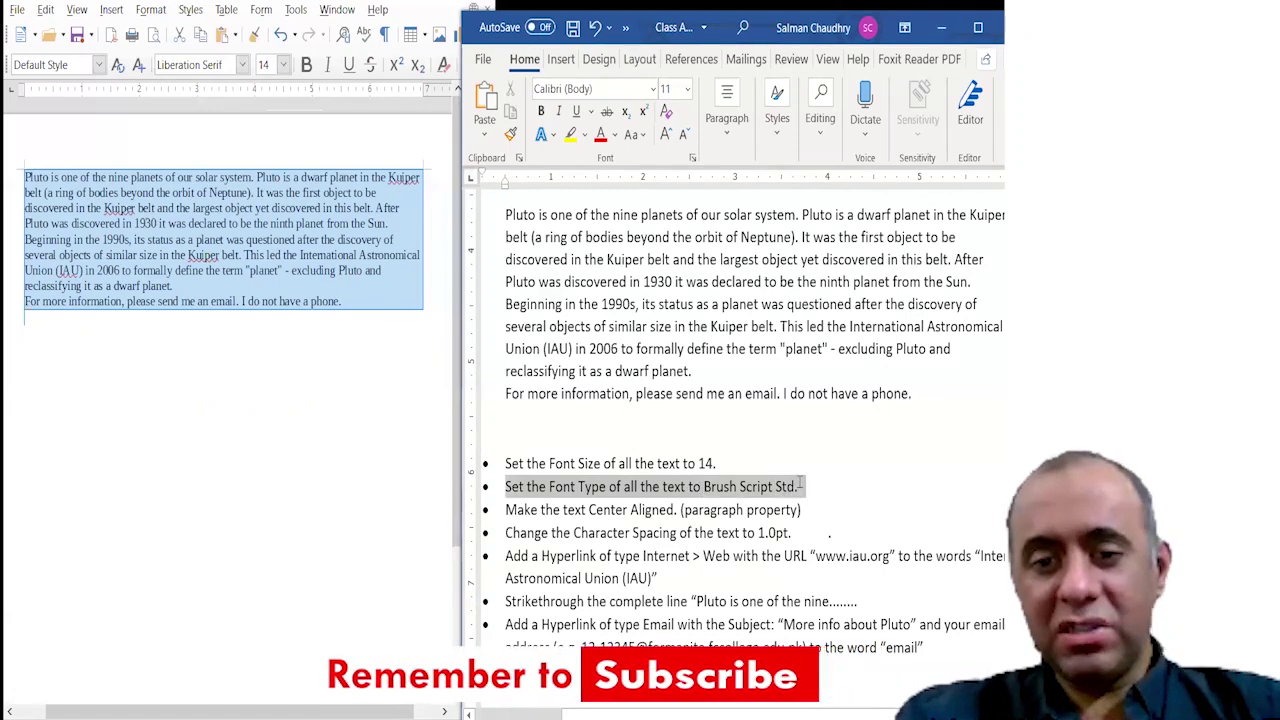
# Set all the Pluto text in Brush Script Std, finding it by typing 'Bru' in the font box.
pyautogui.click(190, 64)
pyautogui.click(242, 64)
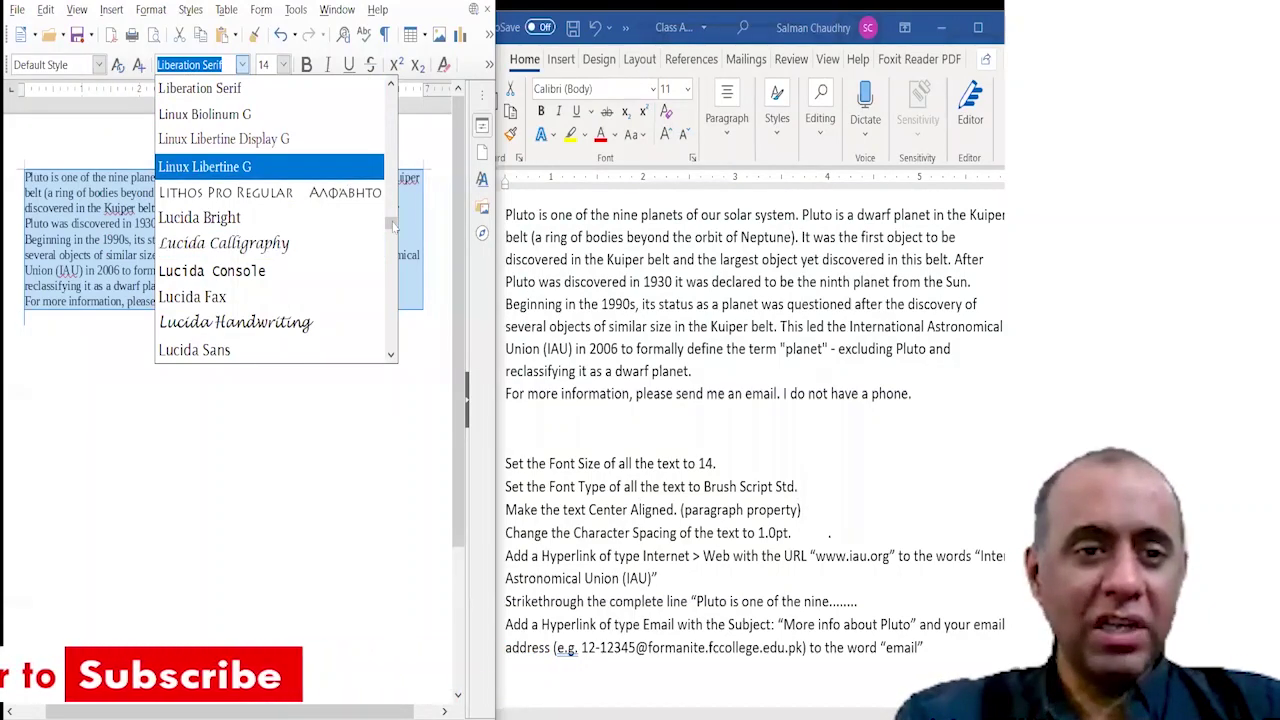
pyautogui.moveTo(392, 224); pyautogui.dragTo(391, 124)
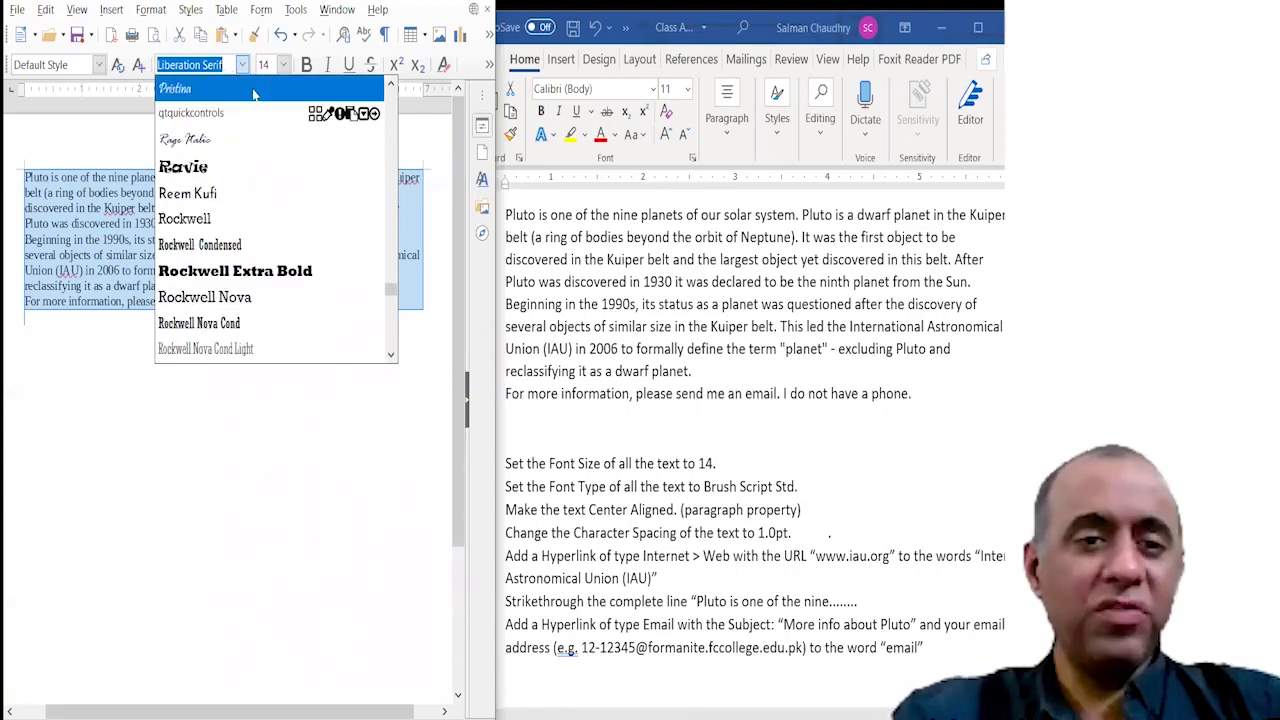
pyautogui.moveTo(392, 291)
pyautogui.mouseDown()
pyautogui.moveTo(394, 122)
pyautogui.moveTo(396, 143)
pyautogui.mouseUp()
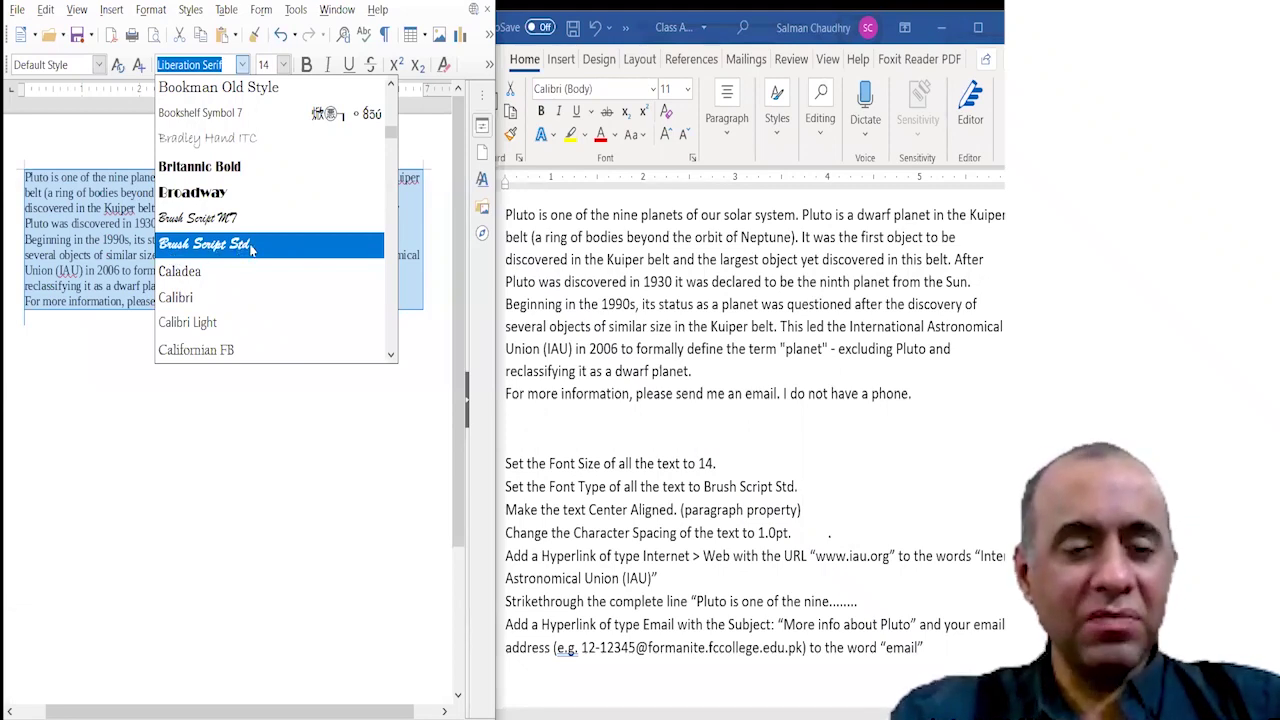
pyautogui.click(229, 64)
pyautogui.moveTo(229, 64); pyautogui.dragTo(105, 75)
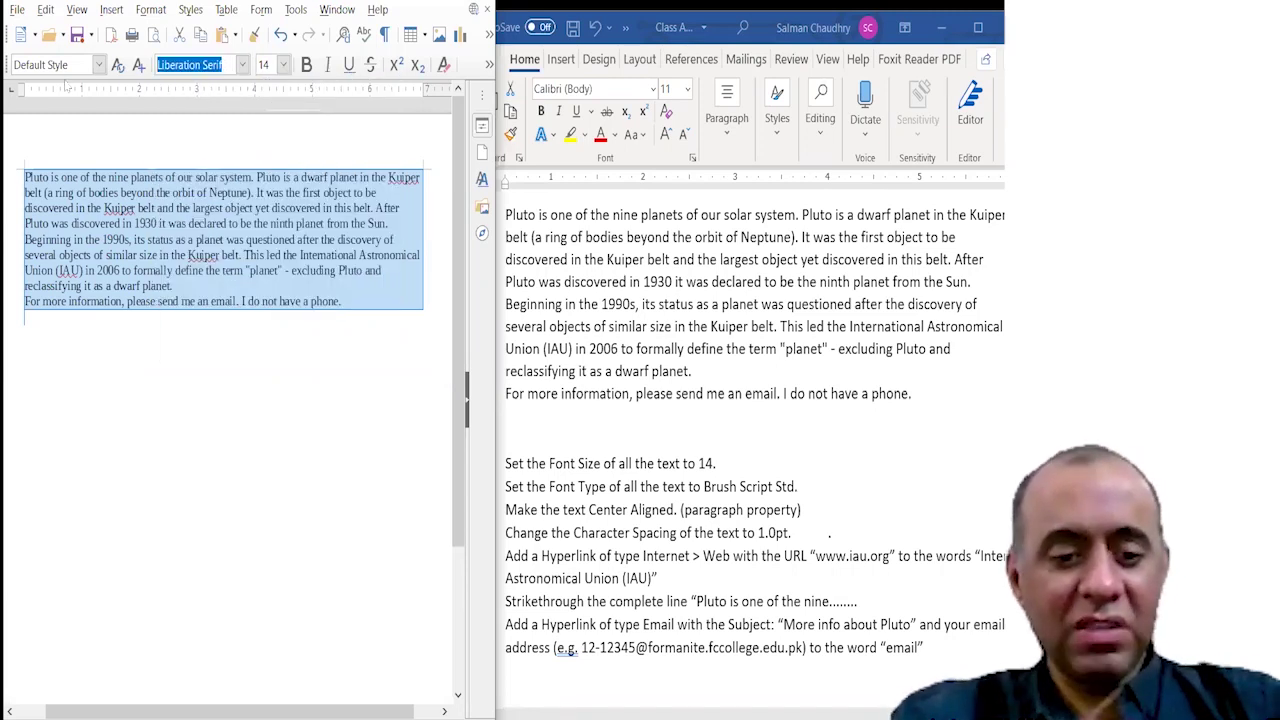
pyautogui.write('Brush Script MT')
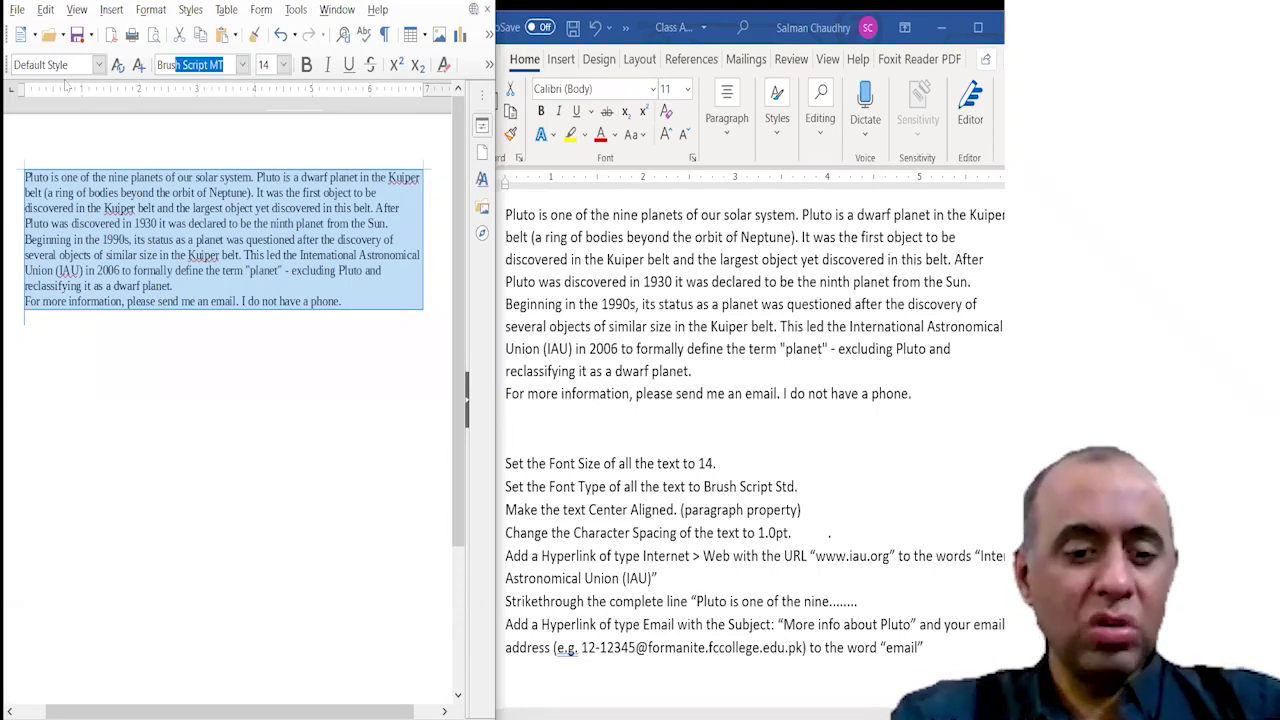
pyautogui.click(243, 64)
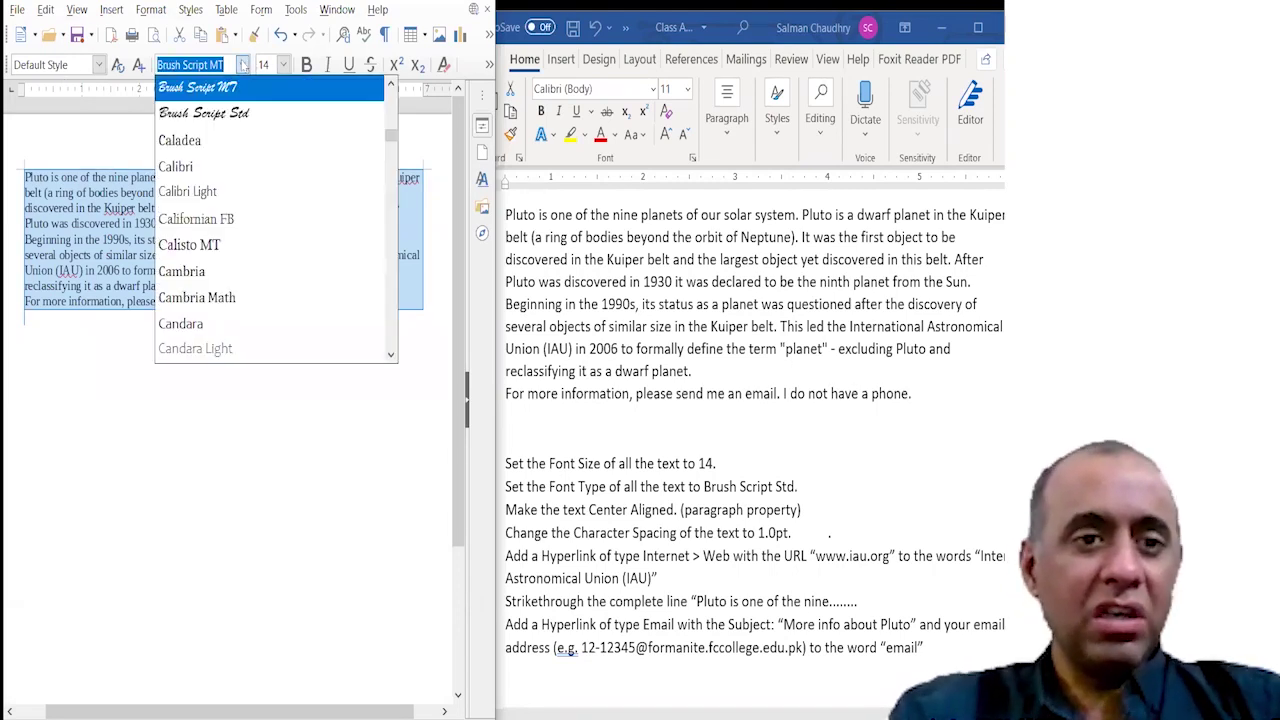
pyautogui.click(257, 114)
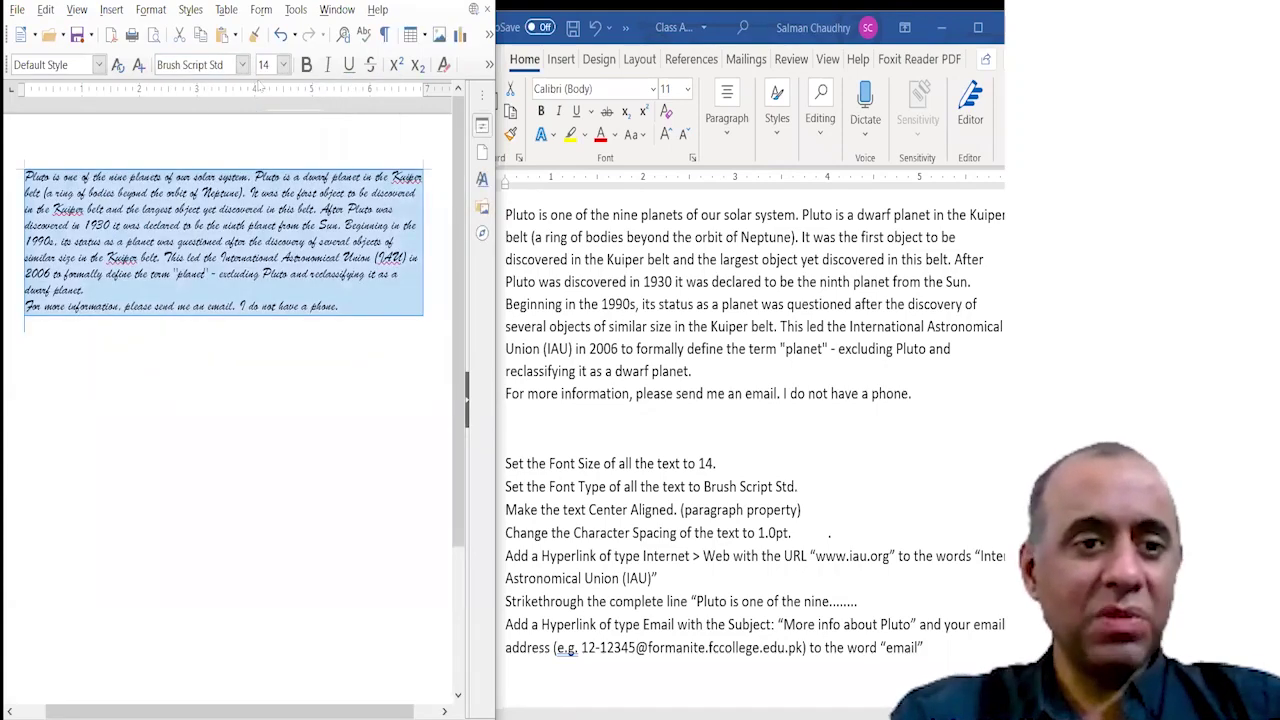
pyautogui.click(262, 240)
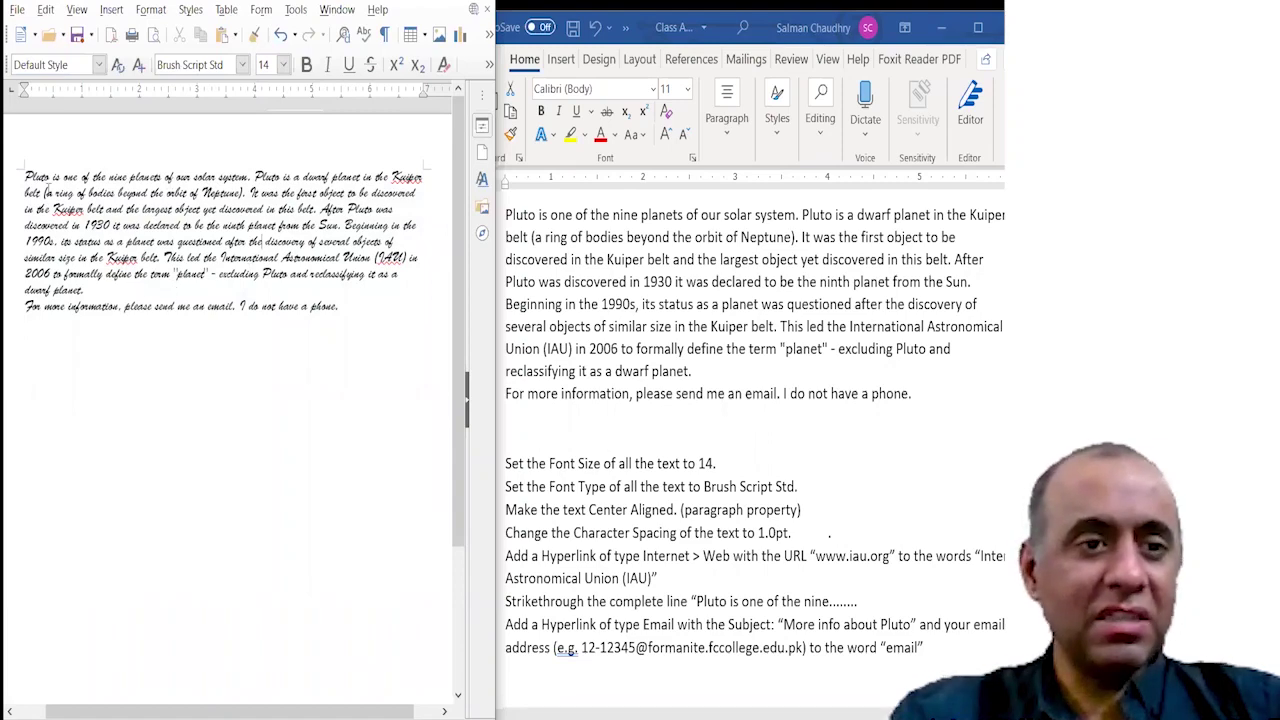
# Type the student's name on the empty line below the Pluto paragraph, then widen Writer.
pyautogui.moveTo(27, 178); pyautogui.dragTo(340, 312)
pyautogui.click(296, 320)
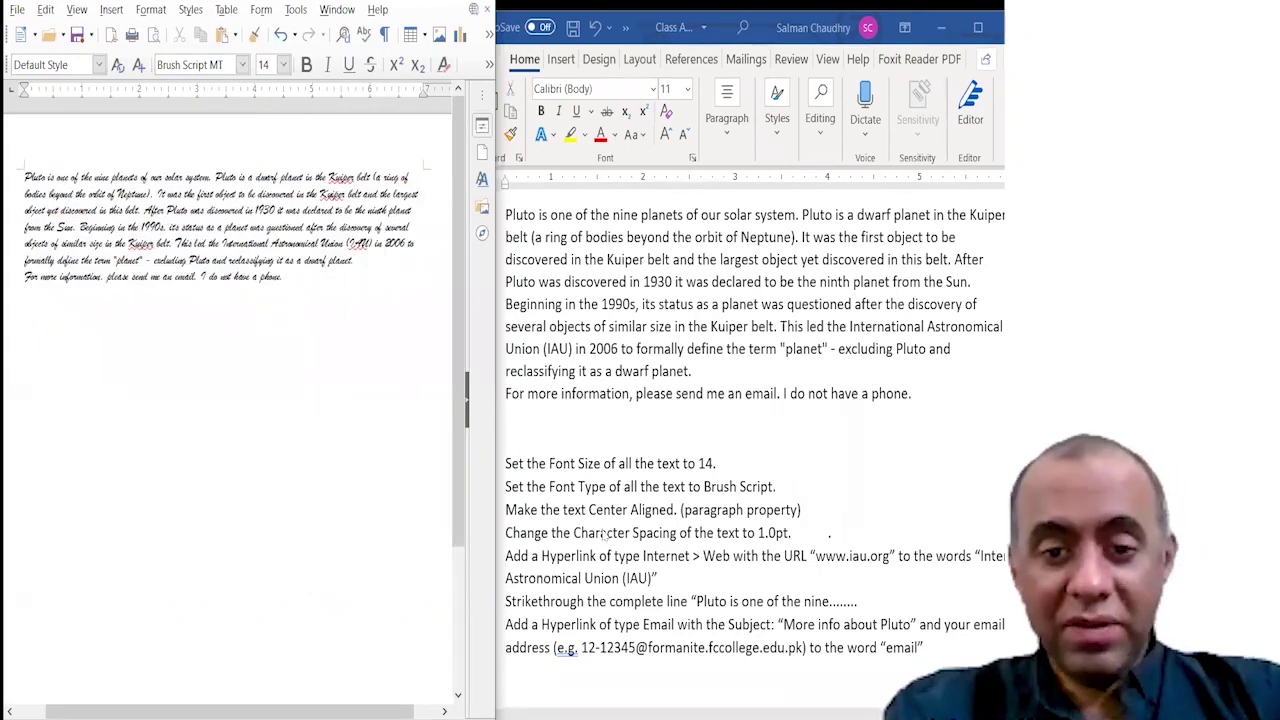
pyautogui.click(603, 533)
pyautogui.moveTo(505, 510); pyautogui.dragTo(803, 509)
pyautogui.hotkey('alt', 'Tab')
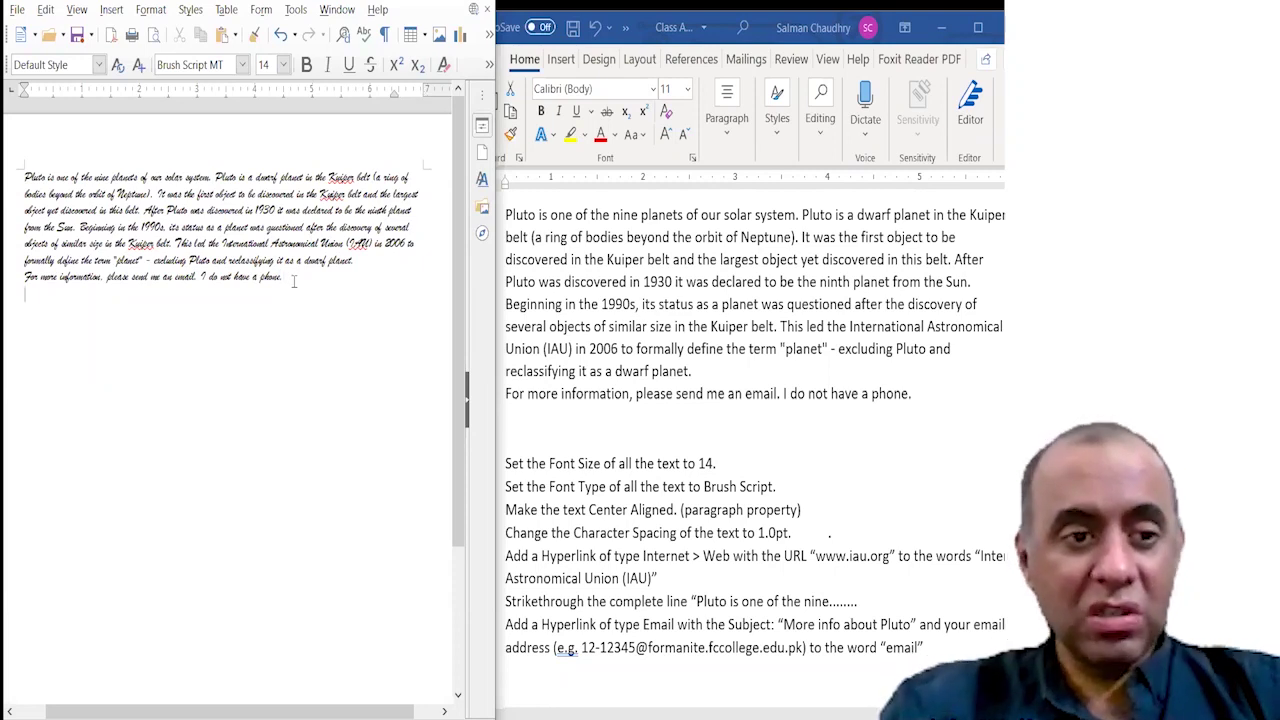
pyautogui.write('Salman')
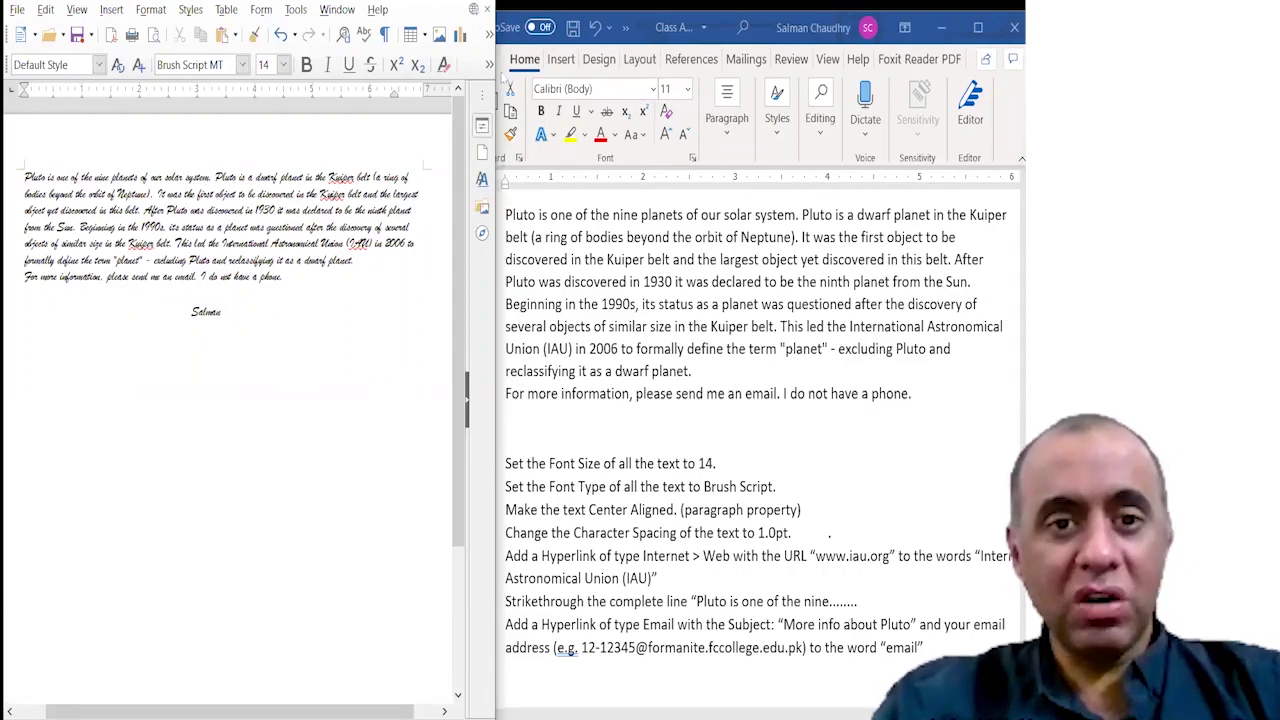
pyautogui.moveTo(496, 64); pyautogui.dragTo(655, 64)
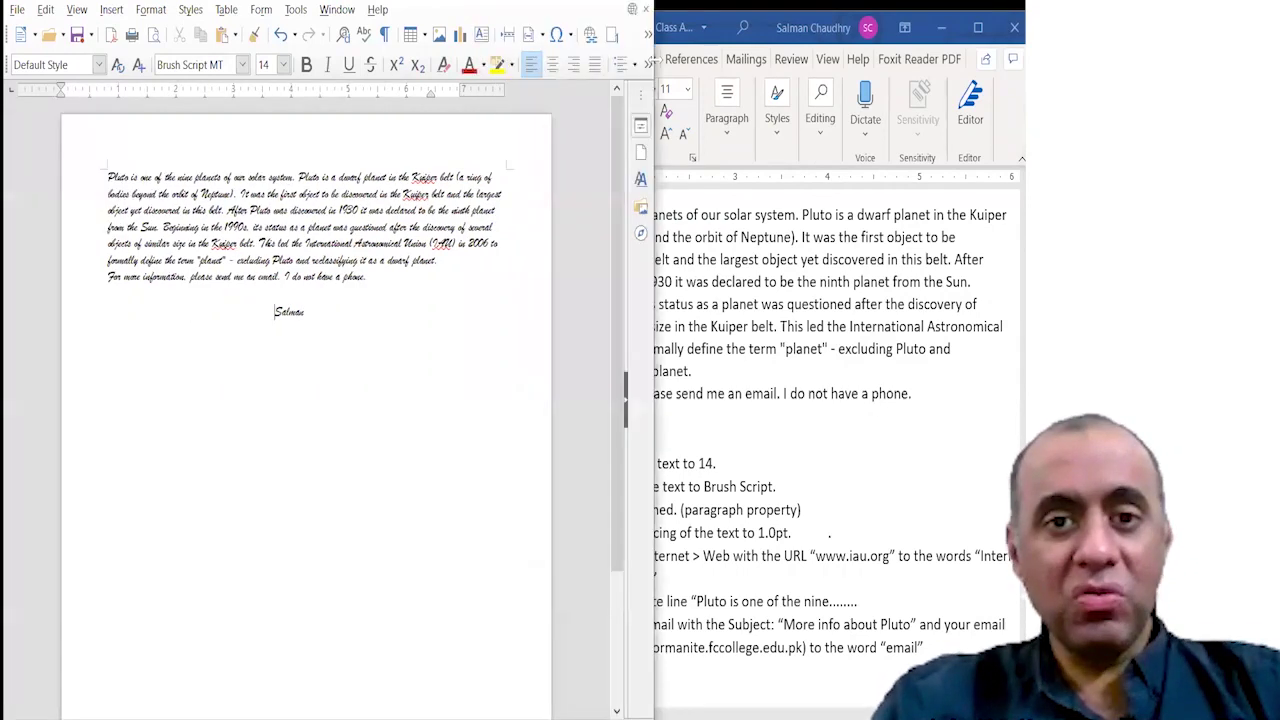
# Show formatting marks, resize the Writer window and zoom in on the page.
pyautogui.click(385, 36)
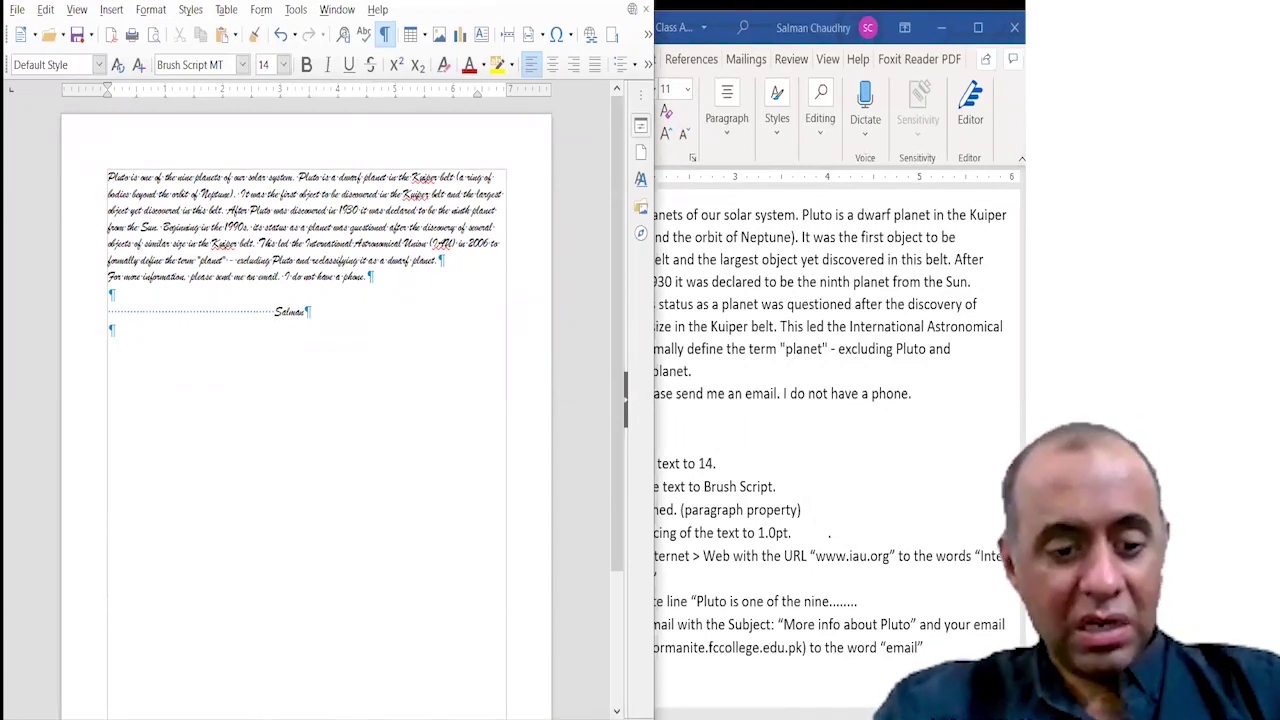
pyautogui.hotkey('alt', 'space')
pyautogui.press('m')
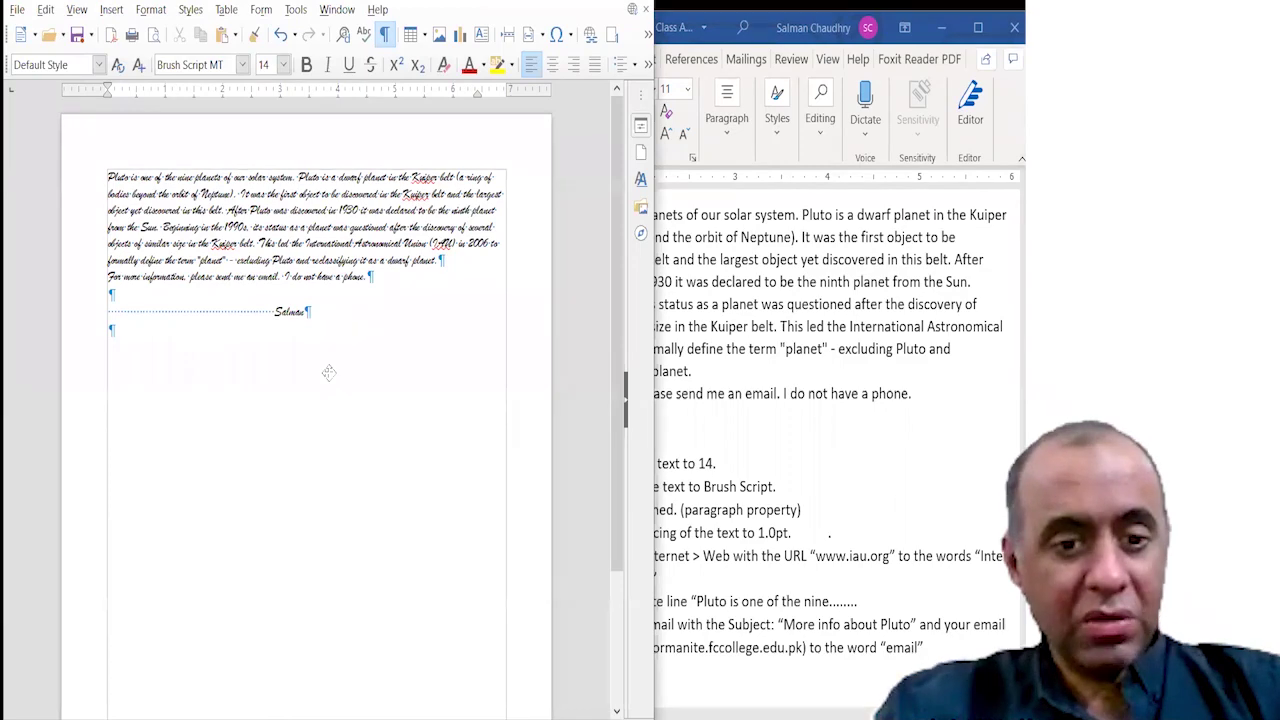
pyautogui.press('Down')
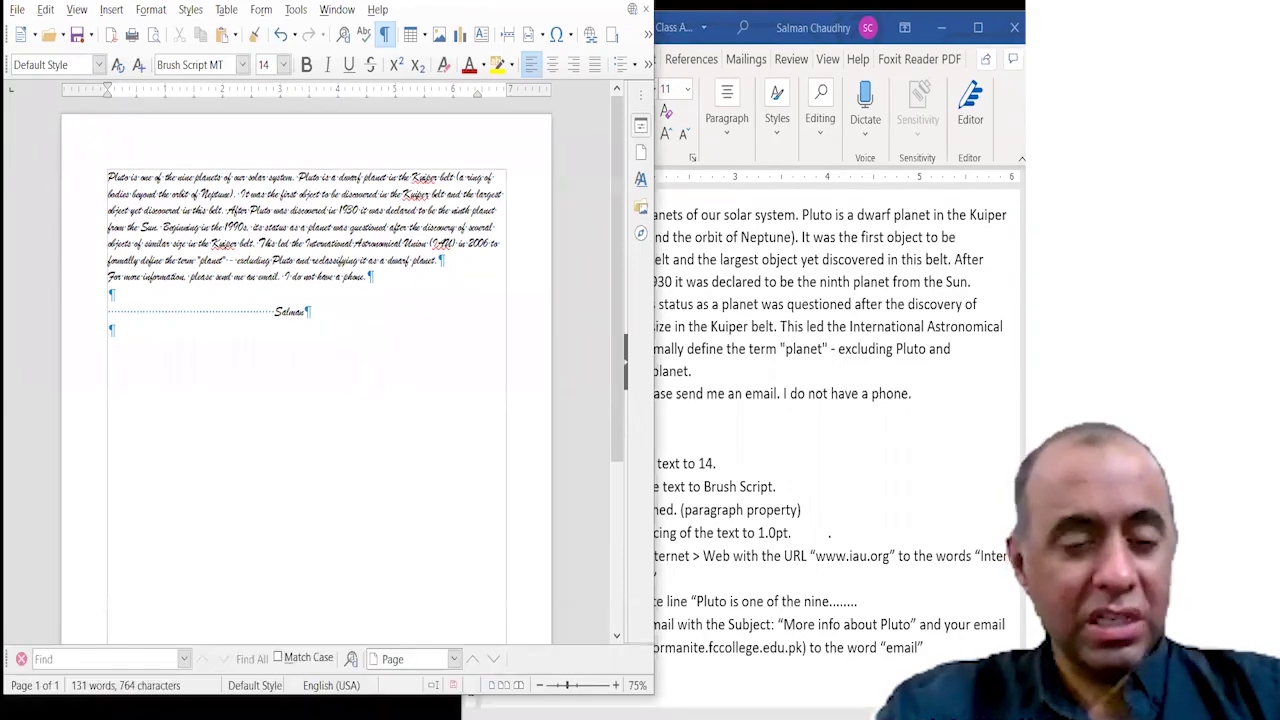
pyautogui.click(615, 686)
pyautogui.click(615, 686)
pyautogui.click(615, 686)
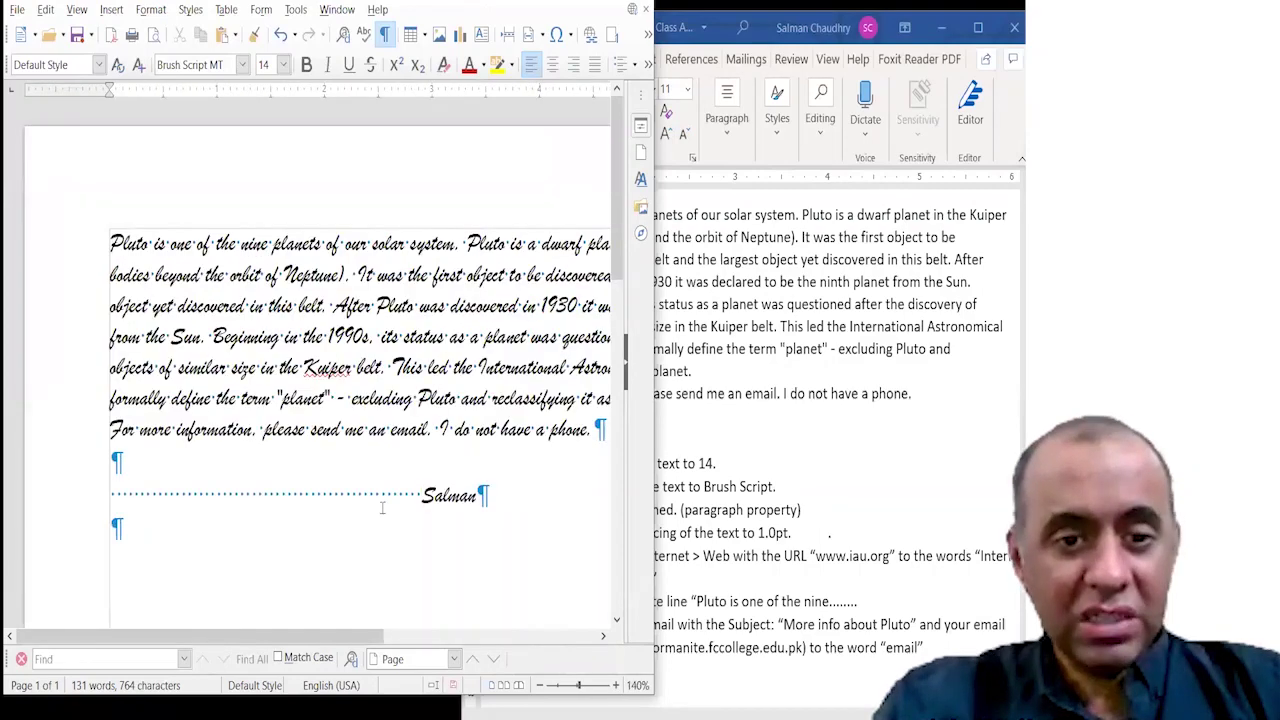
# Delete the dotted tab leader so the student's name starts at the left margin.
pyautogui.moveTo(364, 493); pyautogui.dragTo(476, 490)
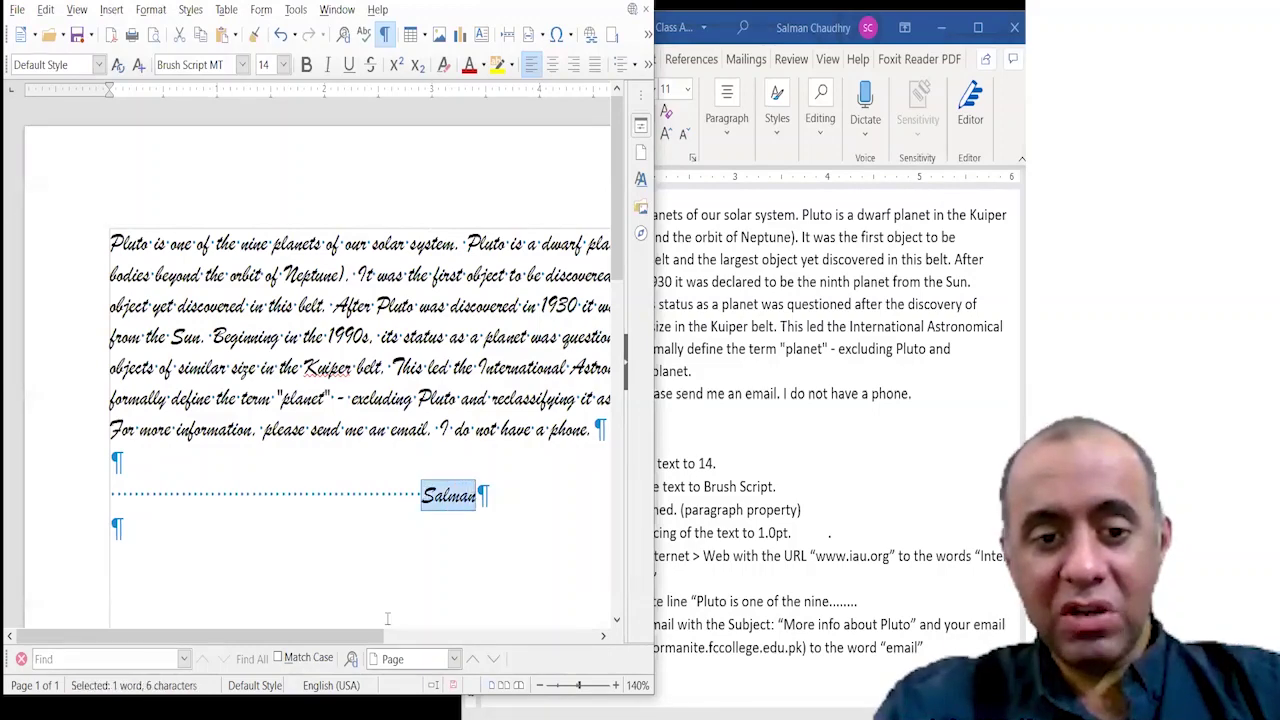
pyautogui.moveTo(375, 636)
pyautogui.mouseDown()
pyautogui.moveTo(605, 640)
pyautogui.moveTo(345, 636)
pyautogui.moveTo(393, 628)
pyautogui.mouseUp()
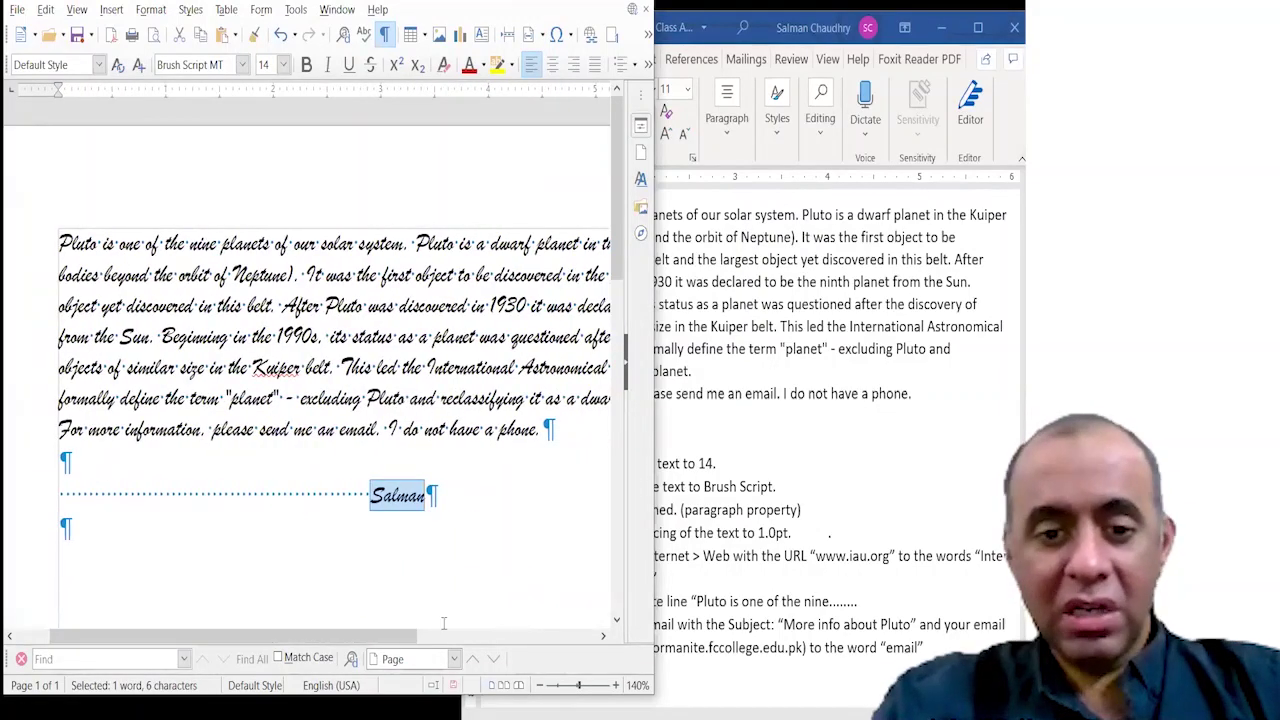
pyautogui.click(540, 686)
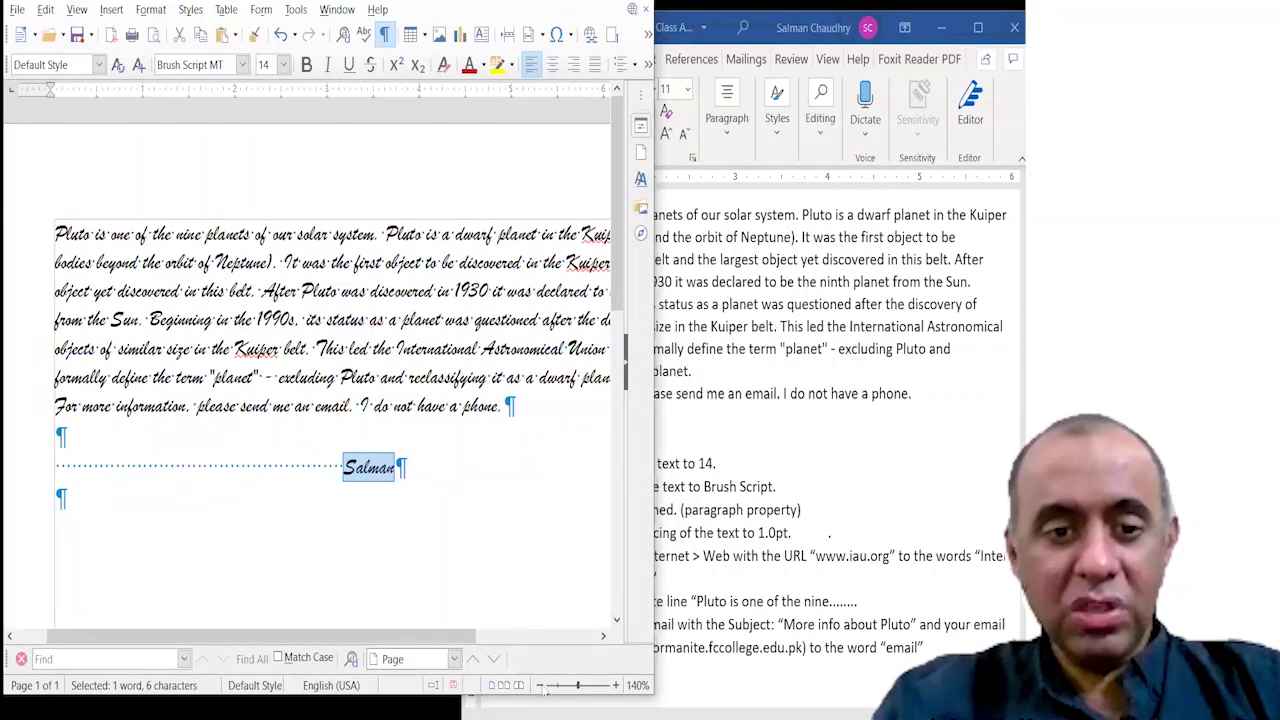
pyautogui.click(540, 686)
pyautogui.click(540, 686)
pyautogui.click(540, 686)
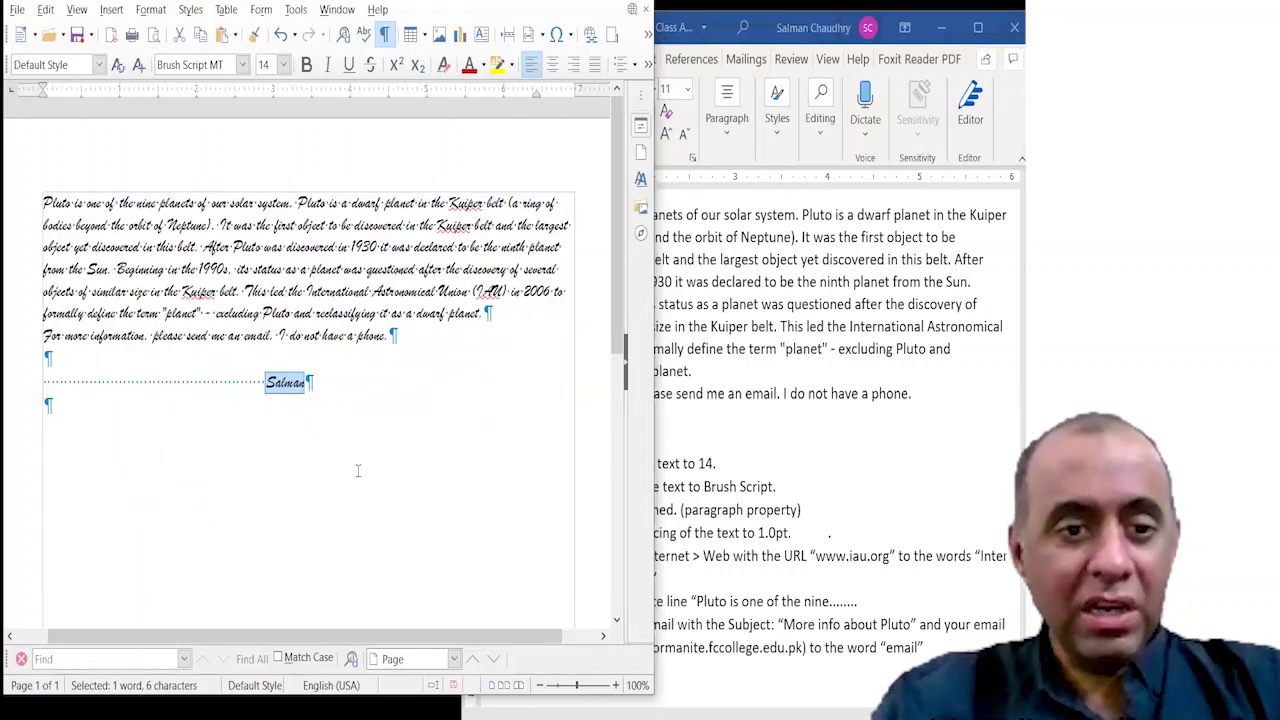
pyautogui.click(266, 385)
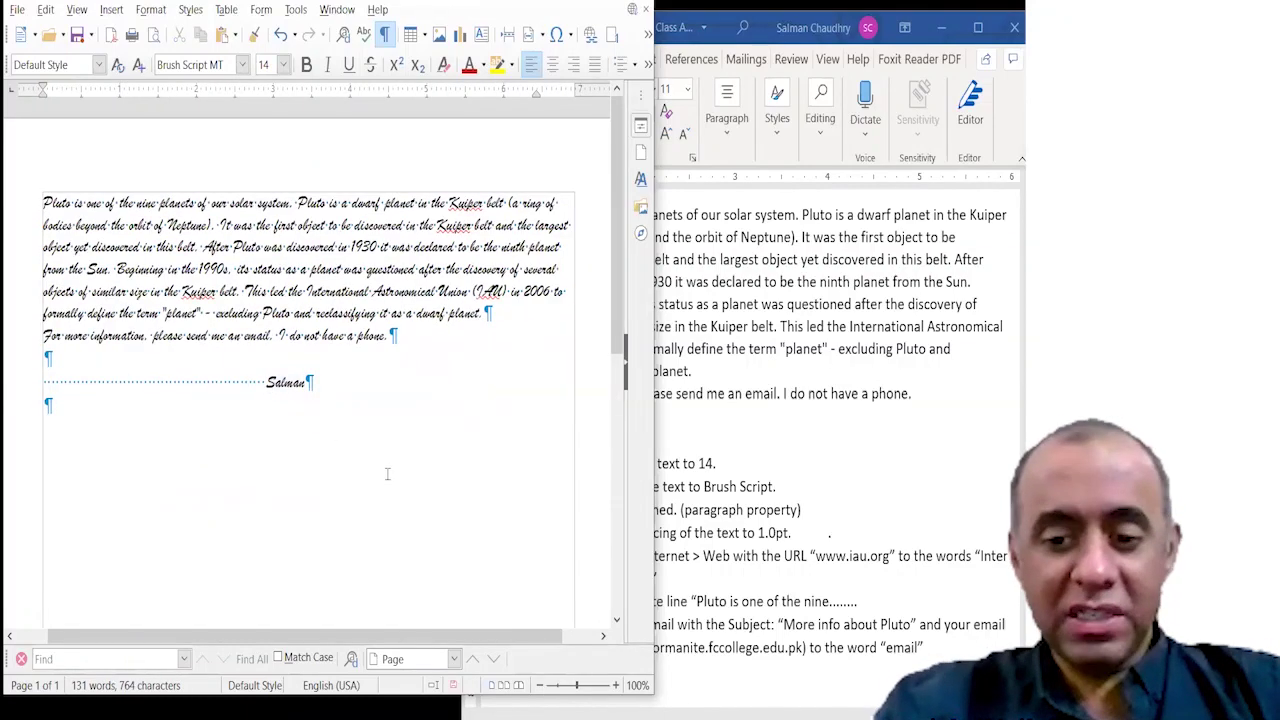
pyautogui.hotkey('shift', 'Home')
pyautogui.press('BackSpace')
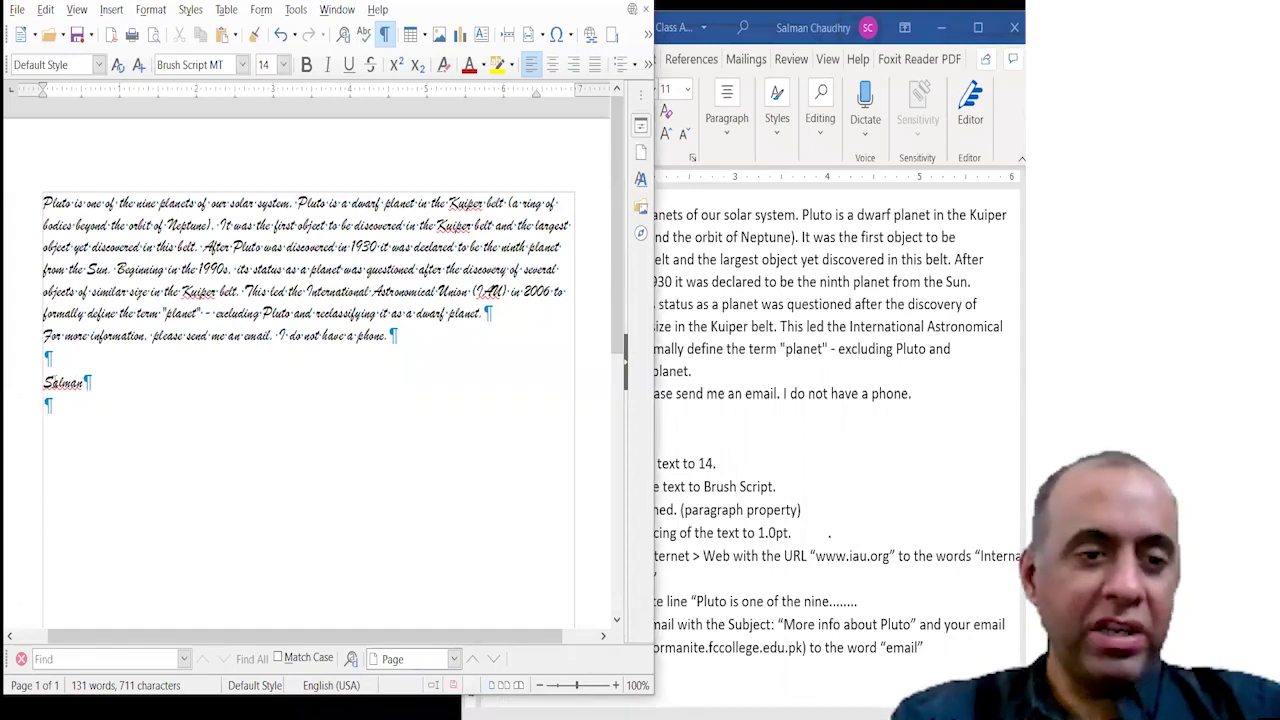
# Select the student's name line and centre it.
pyautogui.hotkey('shift', 'Home')
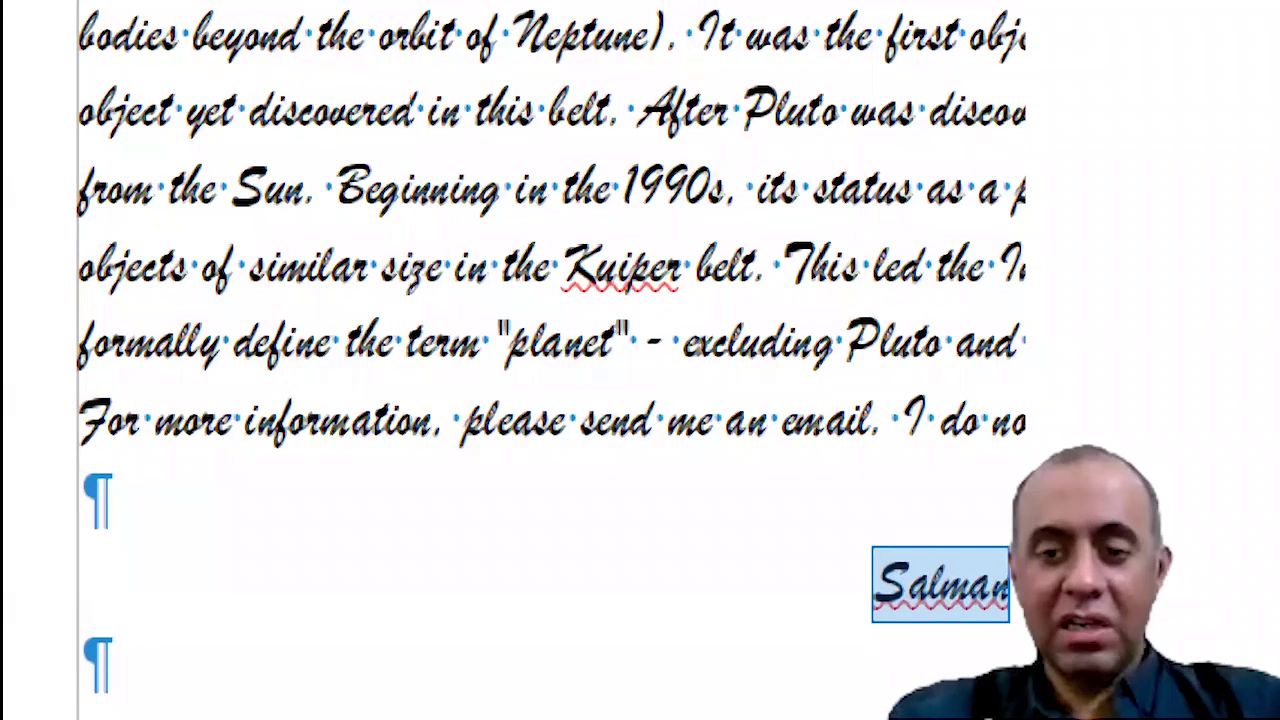
# Delete the name line and the extra empty line below the paragraph.
pyautogui.click(941, 582)
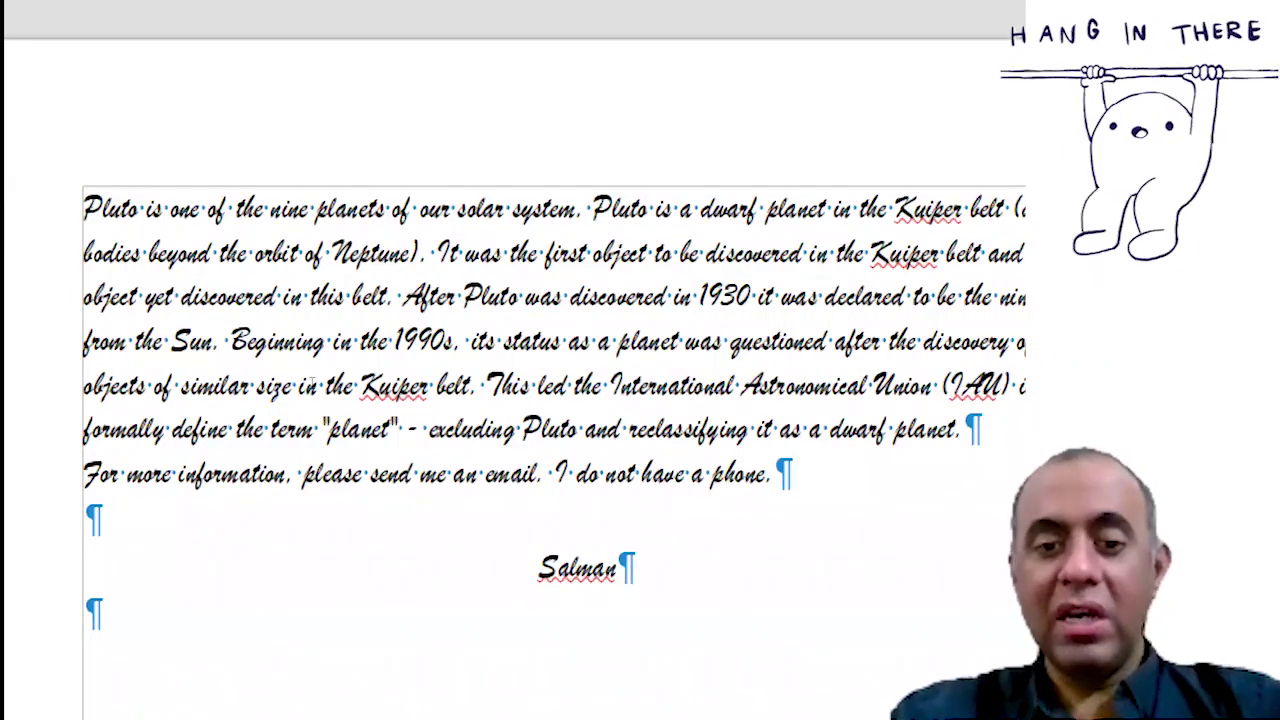
pyautogui.hotkey('shift', 'Left')
pyautogui.hotkey('shift', 'Left')
pyautogui.hotkey('shift', 'Left')
pyautogui.hotkey('shift', 'Left')
pyautogui.hotkey('shift', 'Left')
pyautogui.hotkey('shift', 'Left')
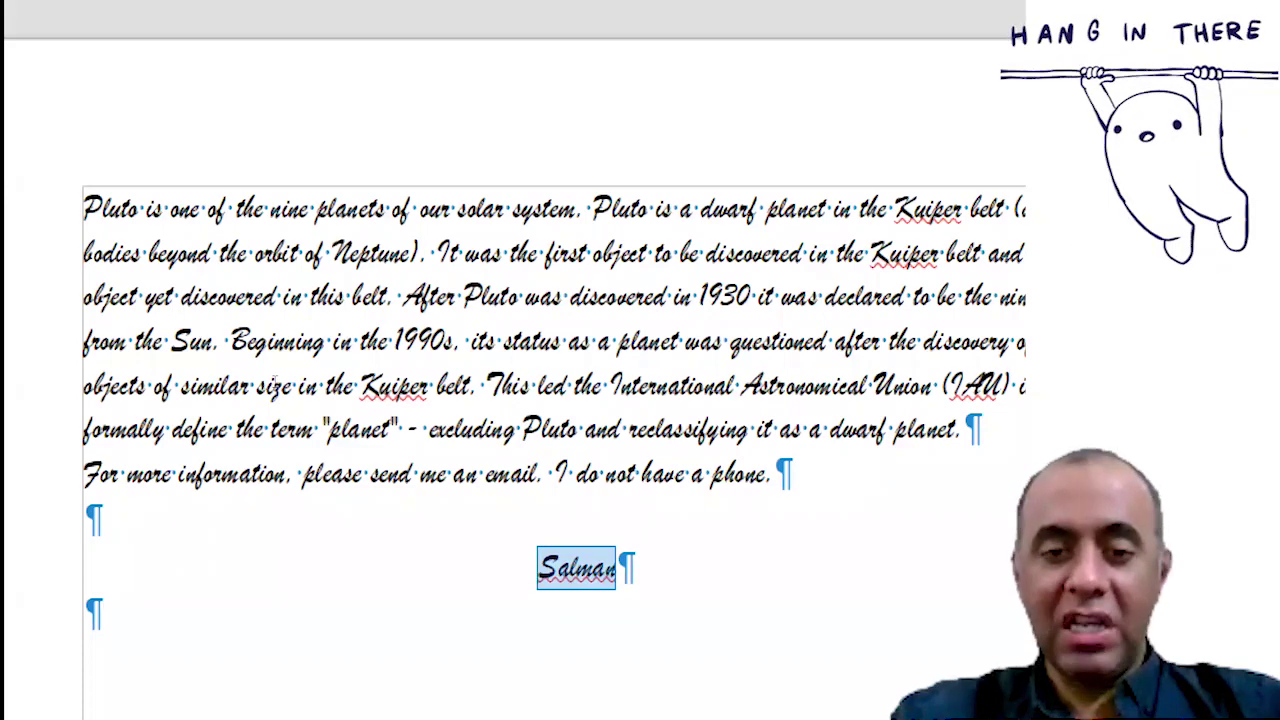
pyautogui.press('BackSpace')
pyautogui.press('BackSpace')
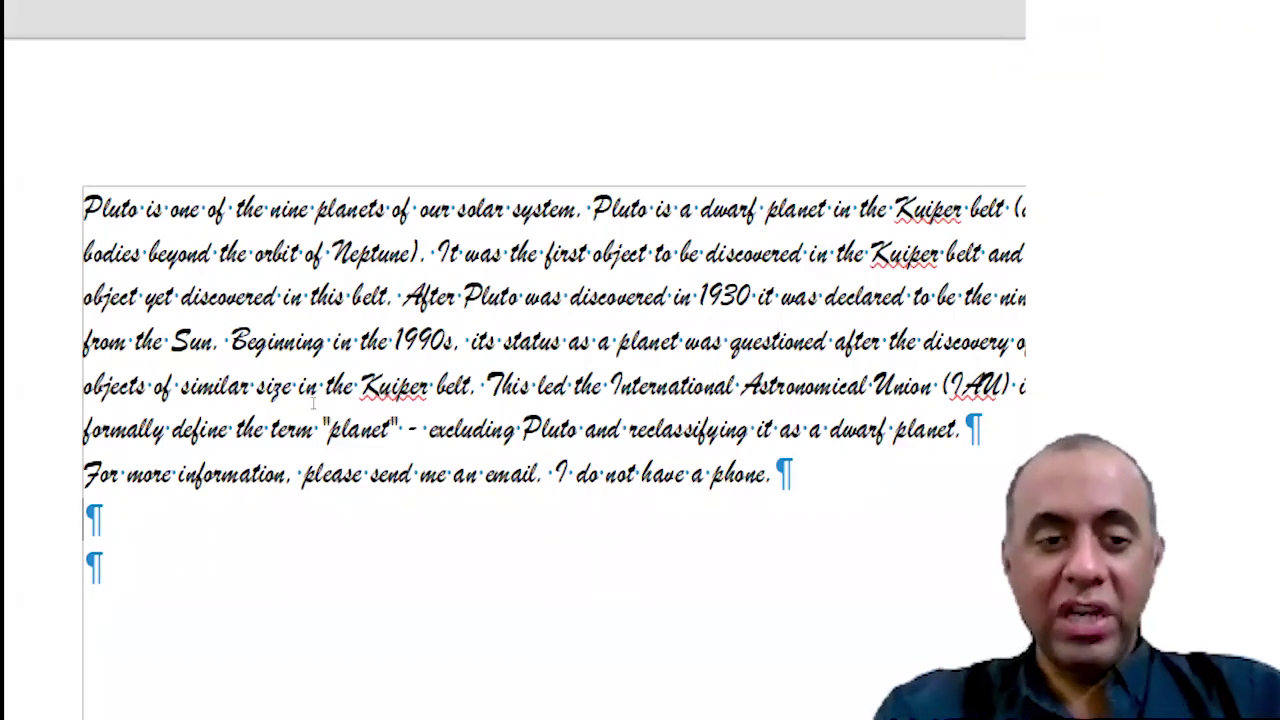
pyautogui.press('BackSpace')
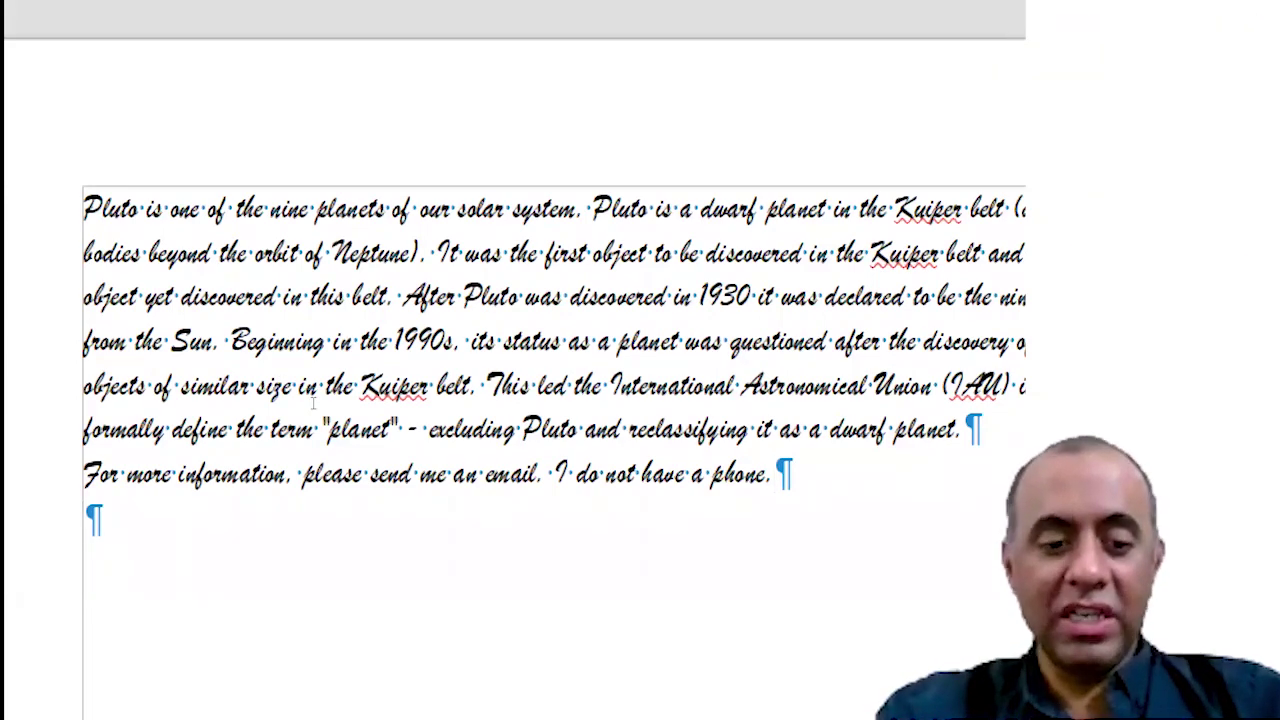
# Centre-align all the document text and bring the Word task list forward.
pyautogui.hotkey('ctrl', 'a')
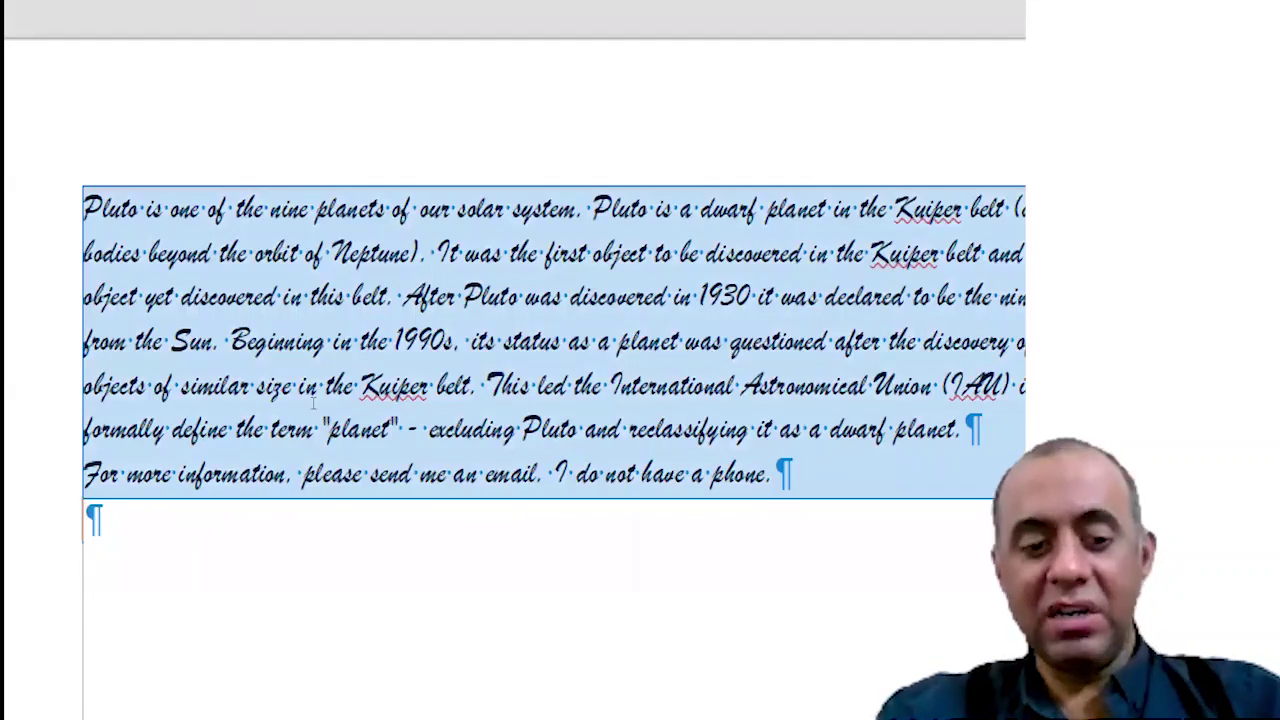
pyautogui.hotkey('ctrl', 'e')
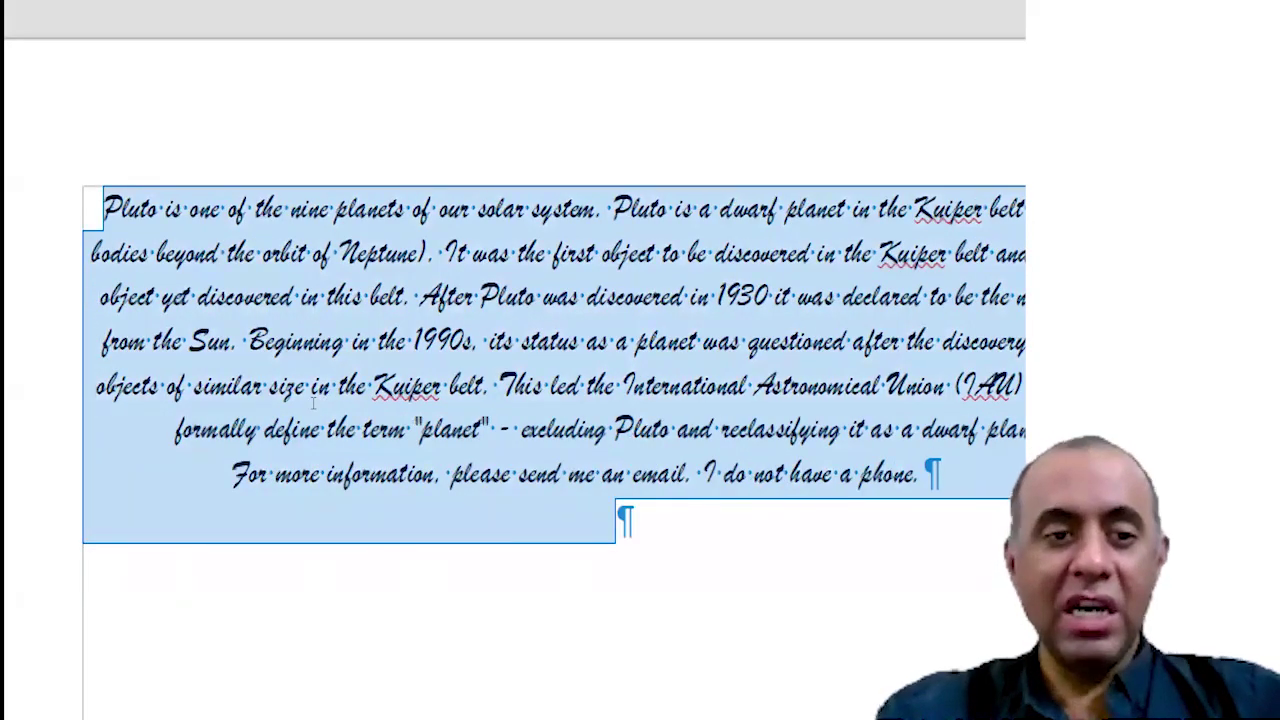
pyautogui.press('Right')
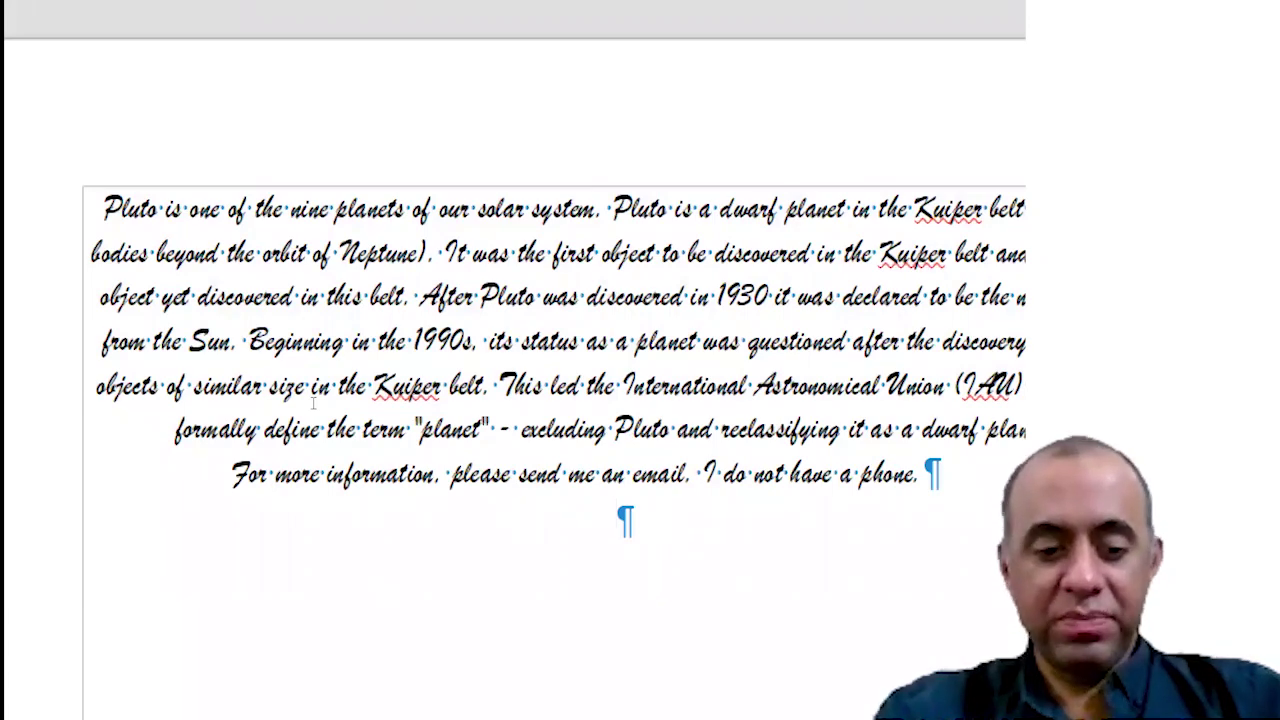
pyautogui.hotkey('alt', 'Tab')
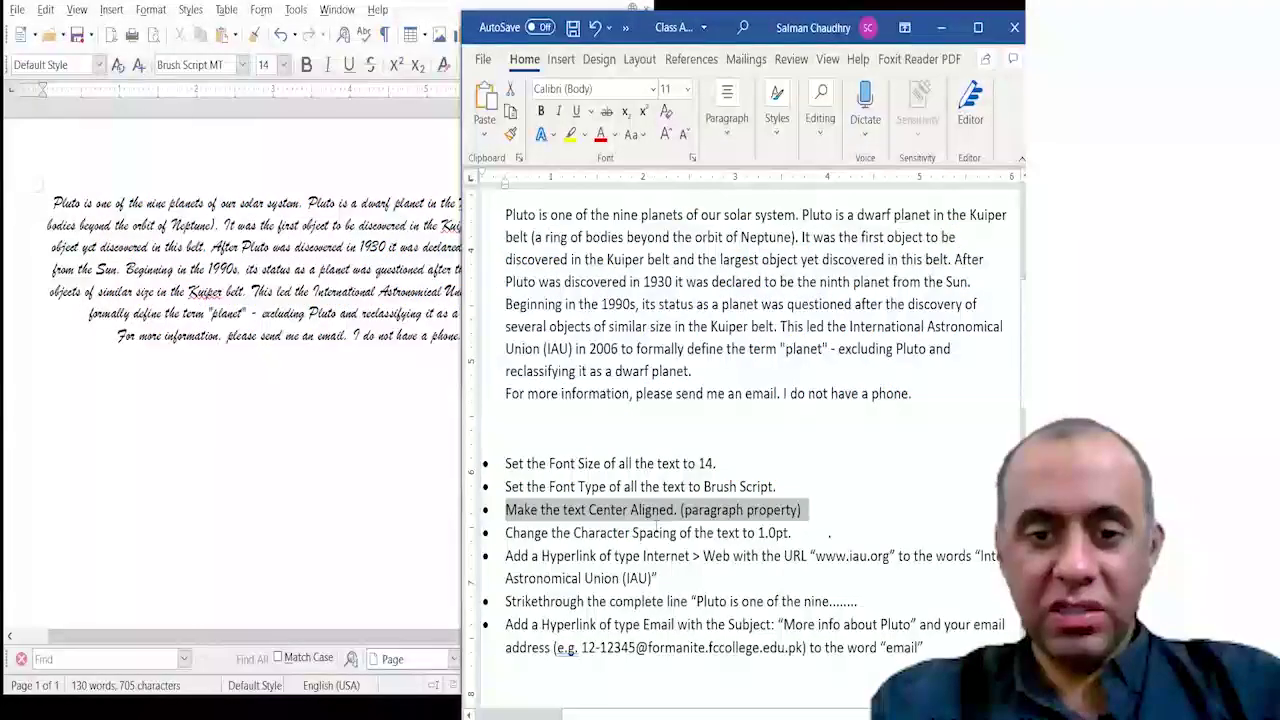
# Mark the character spacing task in Word, then select the Pluto paragraph and email line in Writer.
pyautogui.click(353, 389)
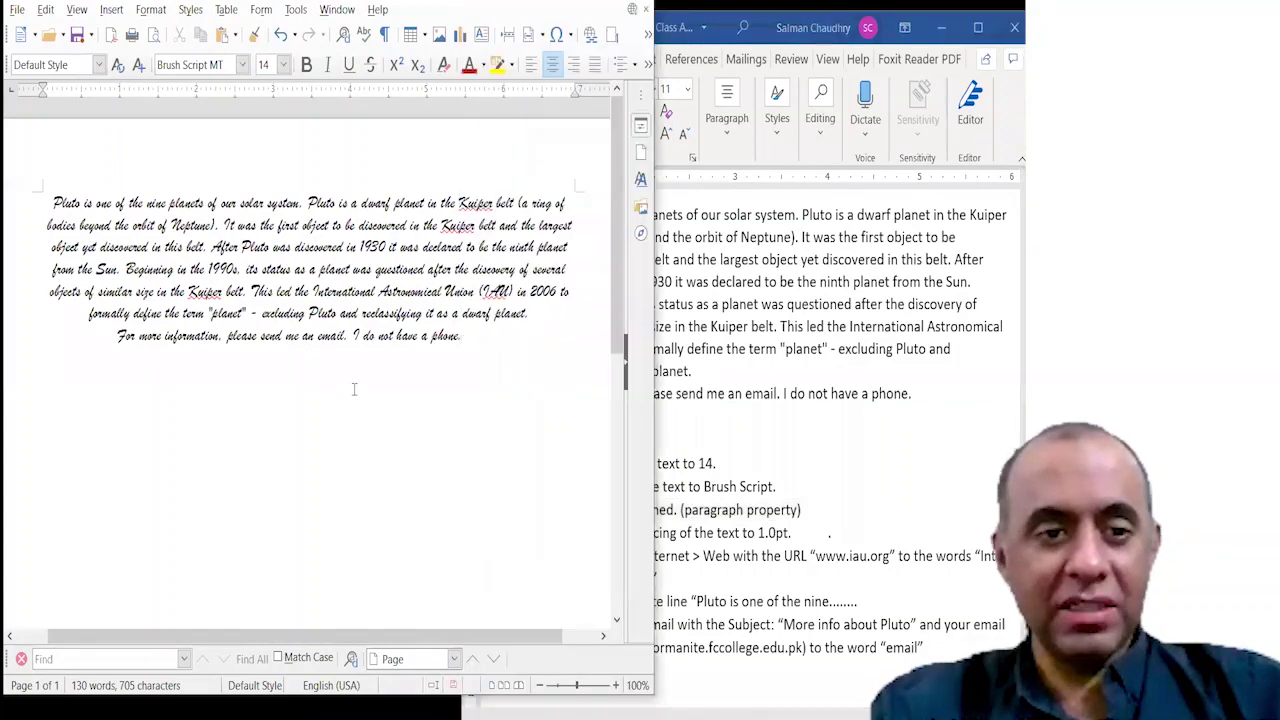
pyautogui.click(785, 398)
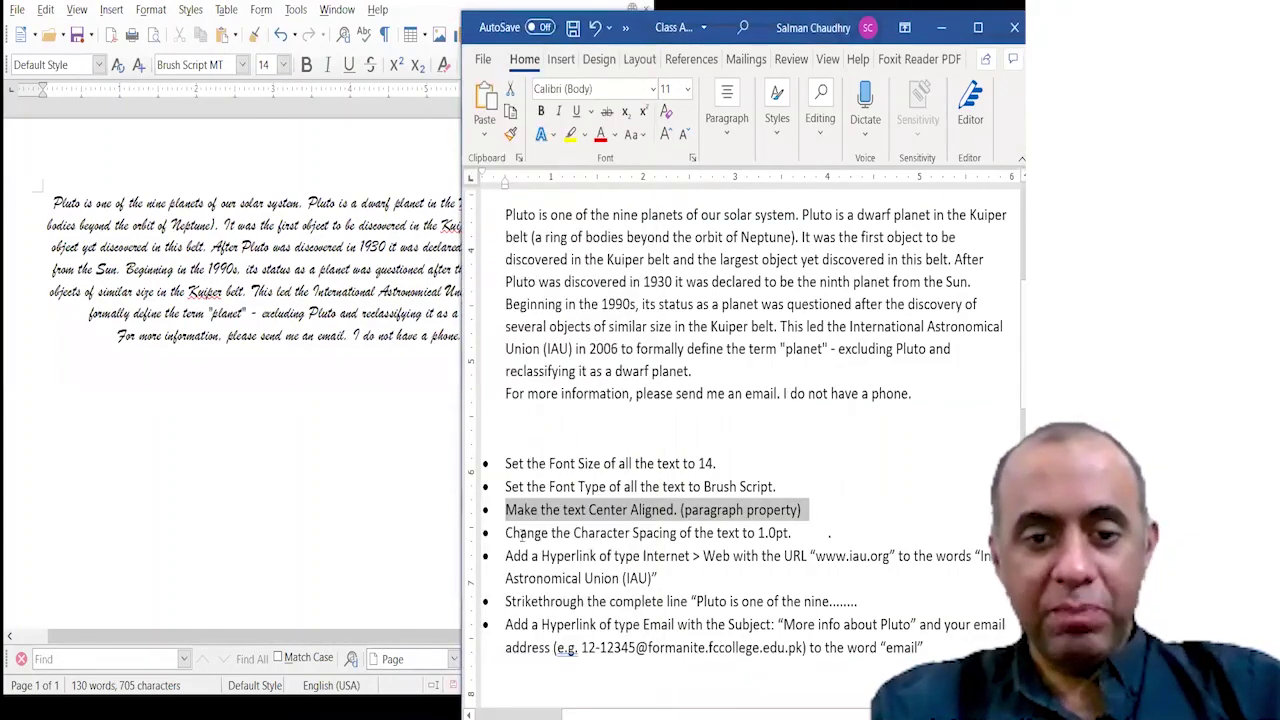
pyautogui.moveTo(507, 535); pyautogui.dragTo(792, 533)
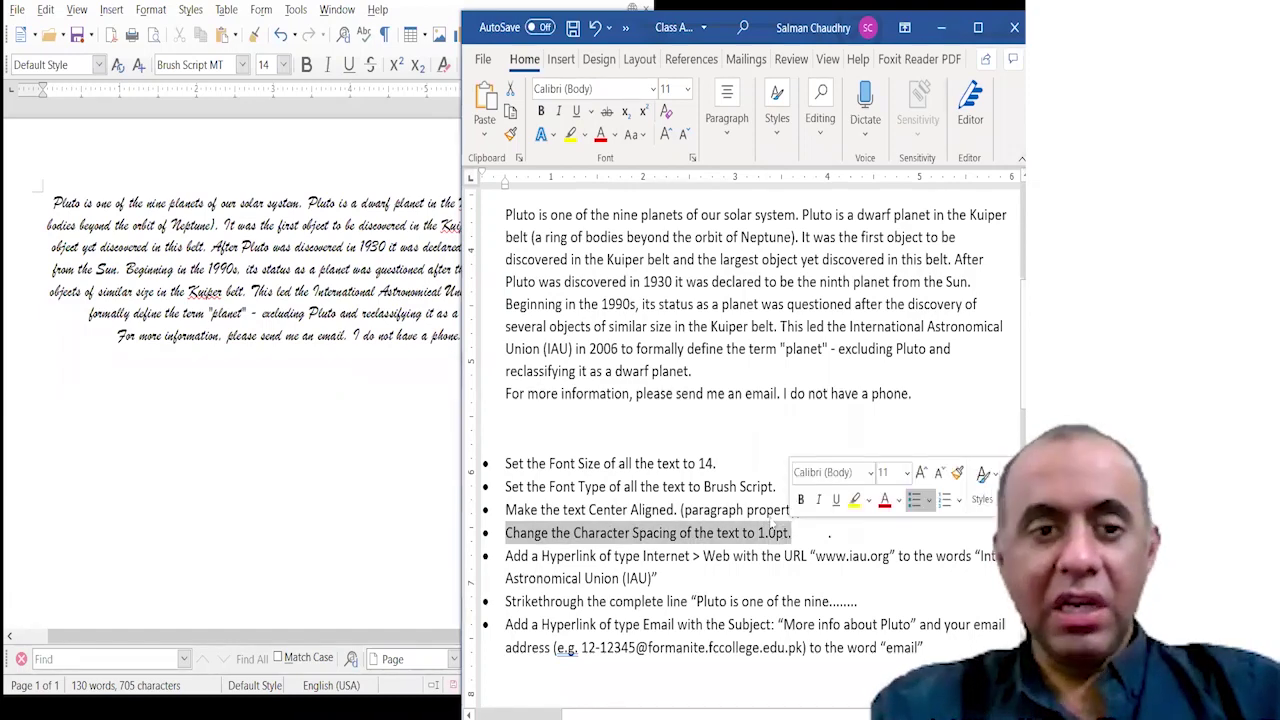
pyautogui.click(370, 374)
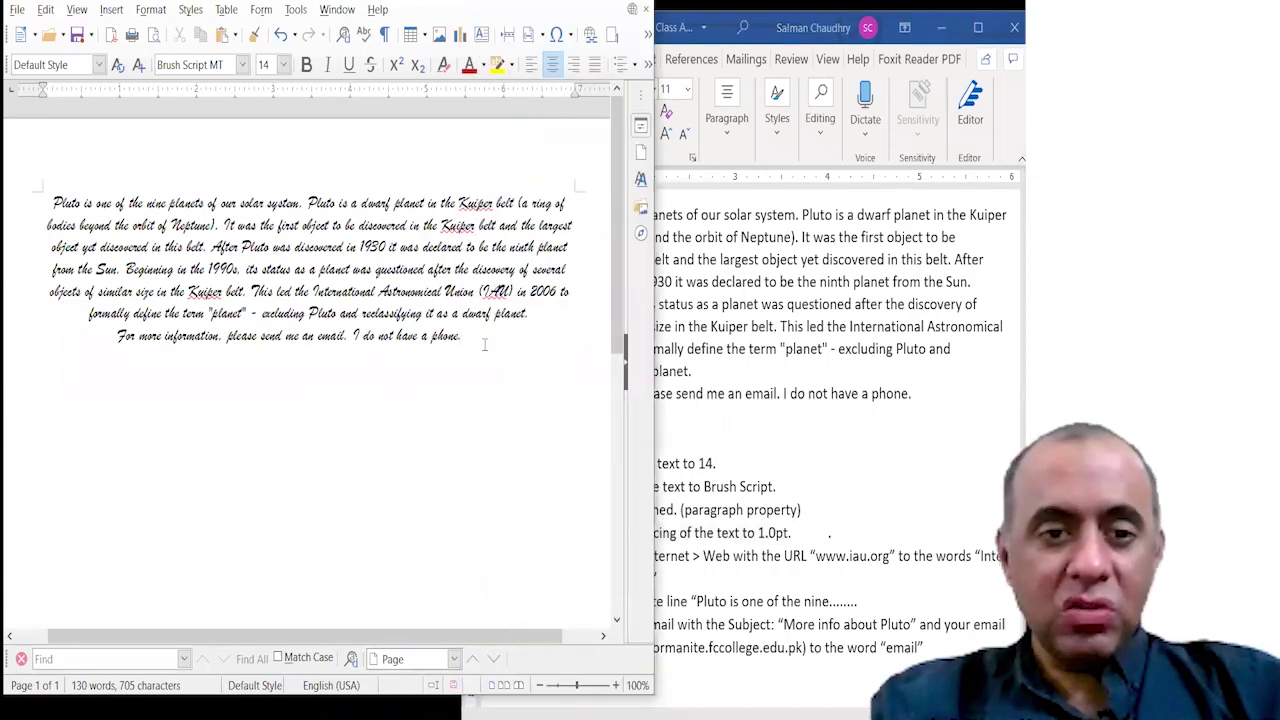
pyautogui.moveTo(463, 338); pyautogui.dragTo(48, 203)
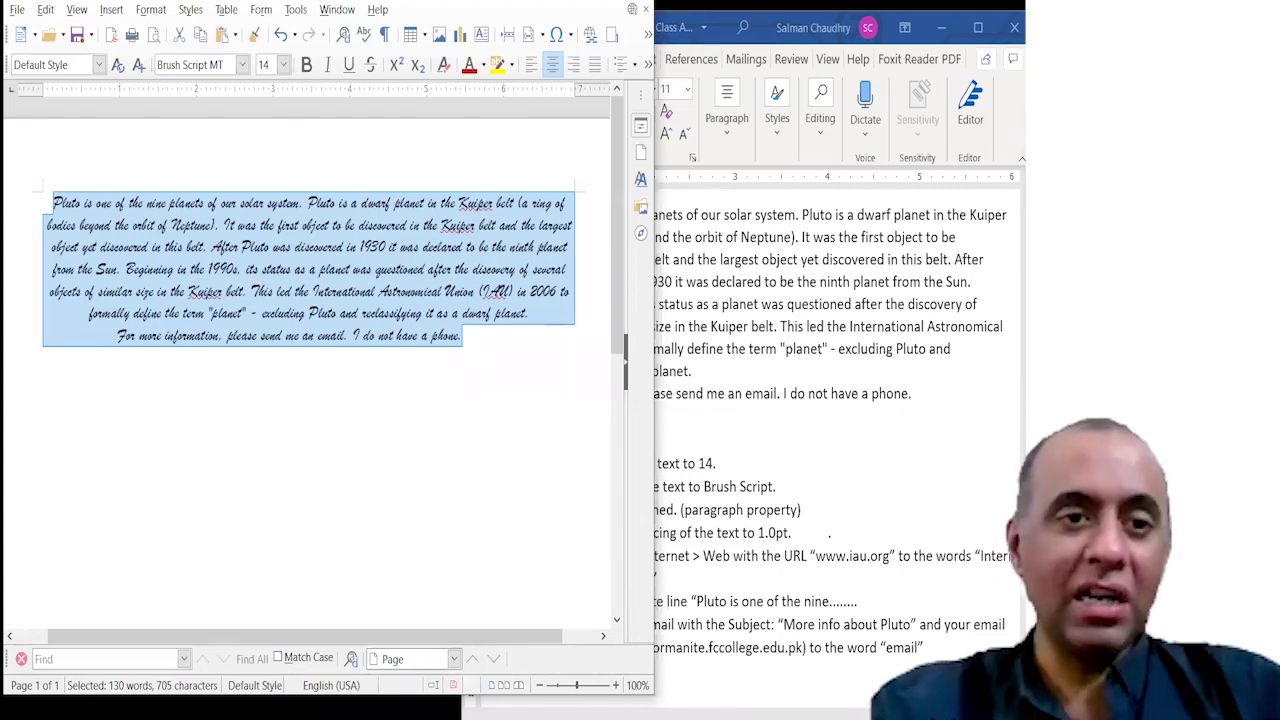
pyautogui.click(150, 10)
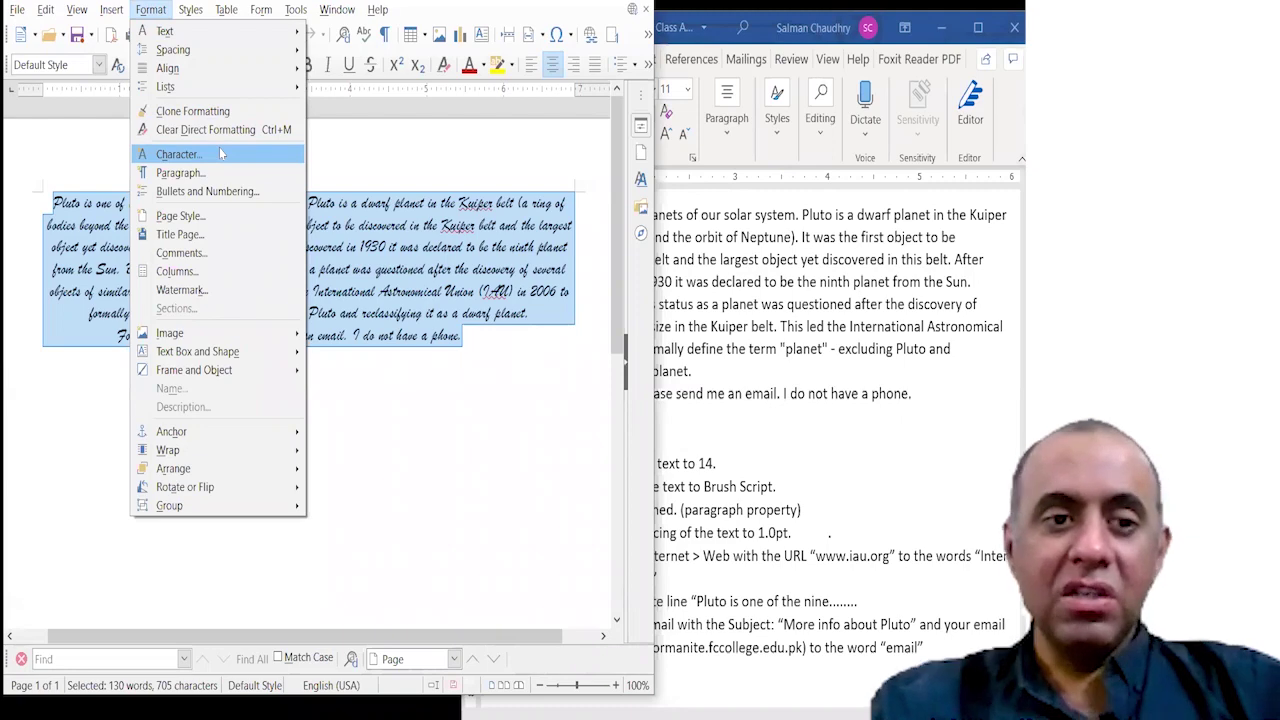
# Set the selected Pluto text's character spacing to 1.0 pt.
pyautogui.press('Escape')
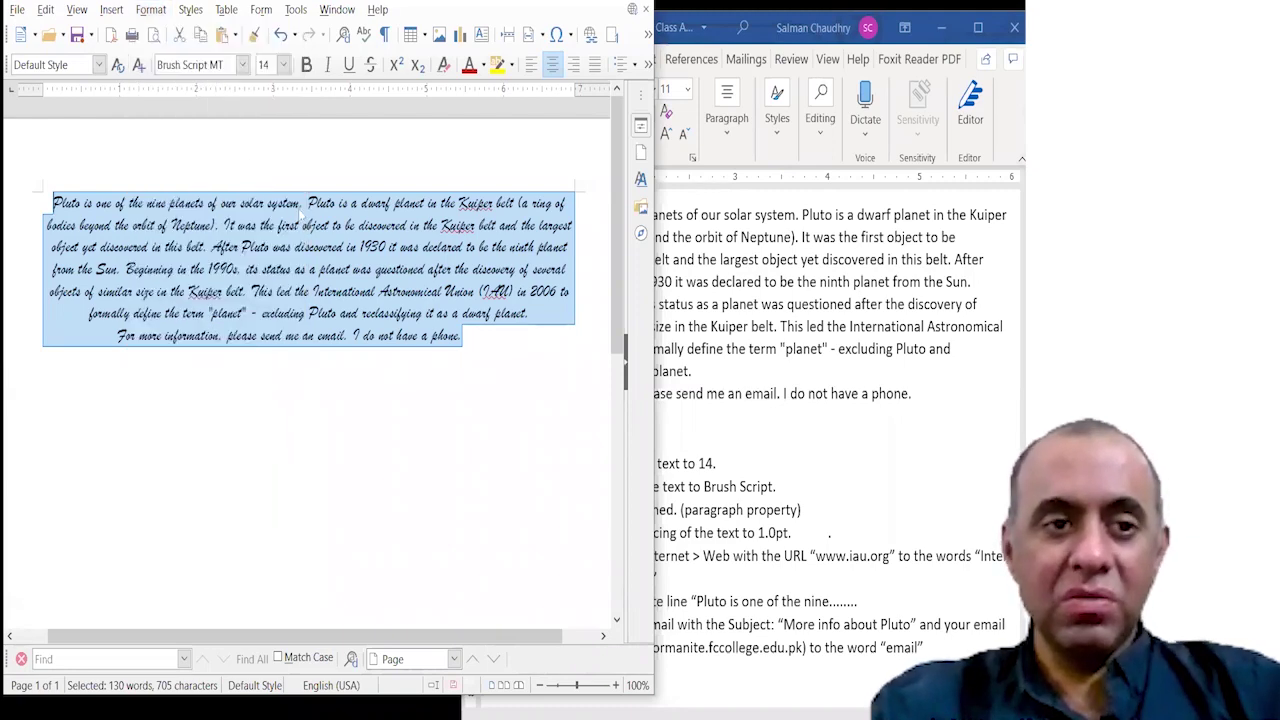
pyautogui.hotkey('alt', 'o')
pyautogui.press('h')
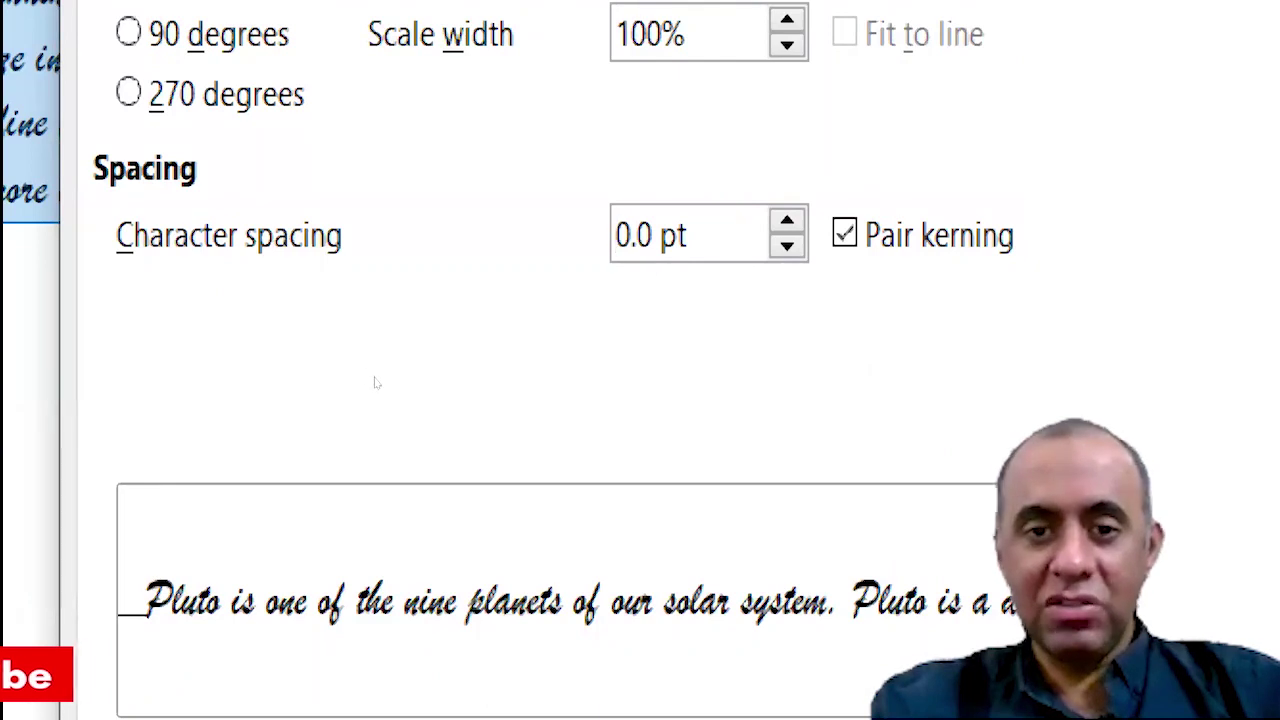
pyautogui.write('1')
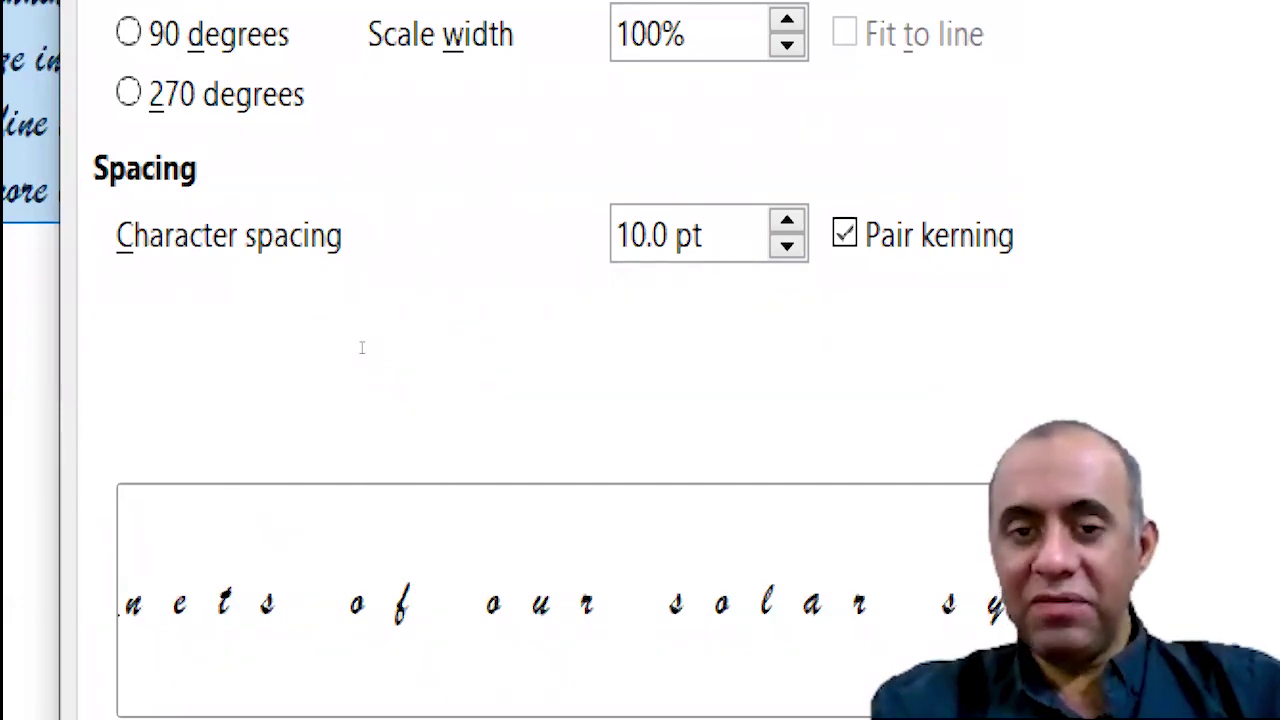
pyautogui.hotkey('shift', 'Left')
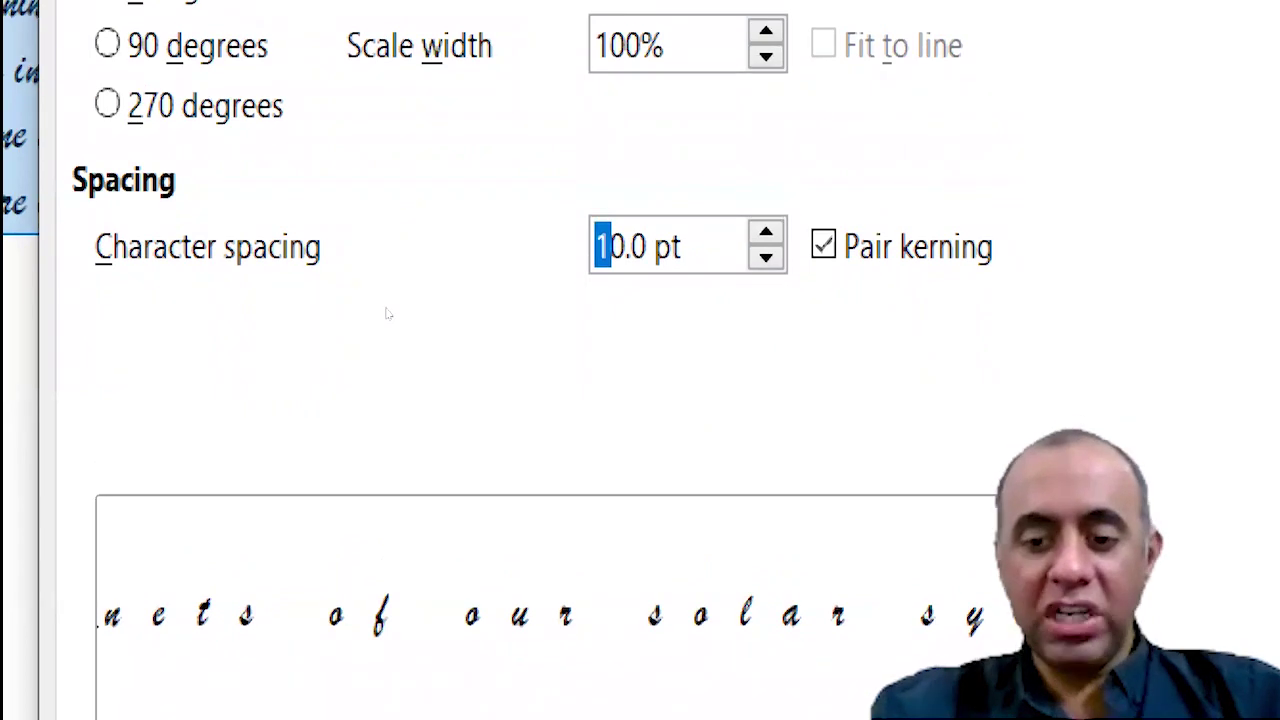
pyautogui.press('Delete')
pyautogui.press('Delete')
pyautogui.write('1')
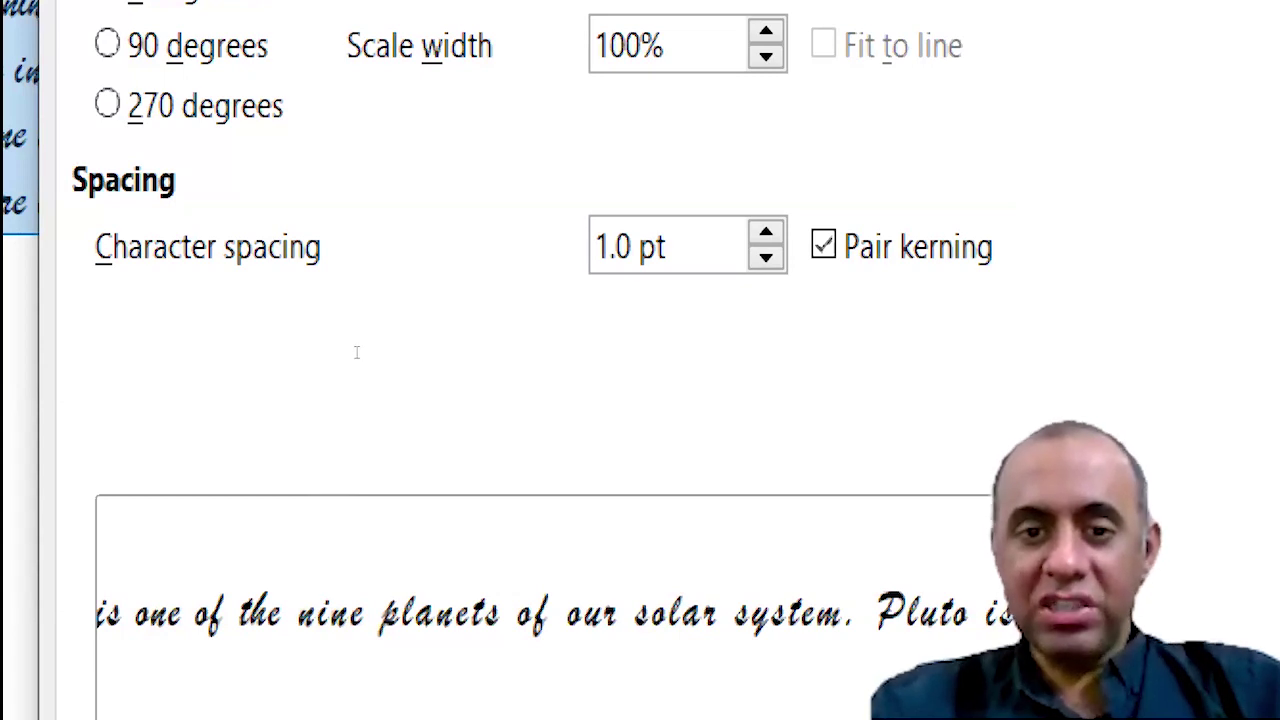
pyautogui.moveTo(356, 352); pyautogui.dragTo(348, 349)
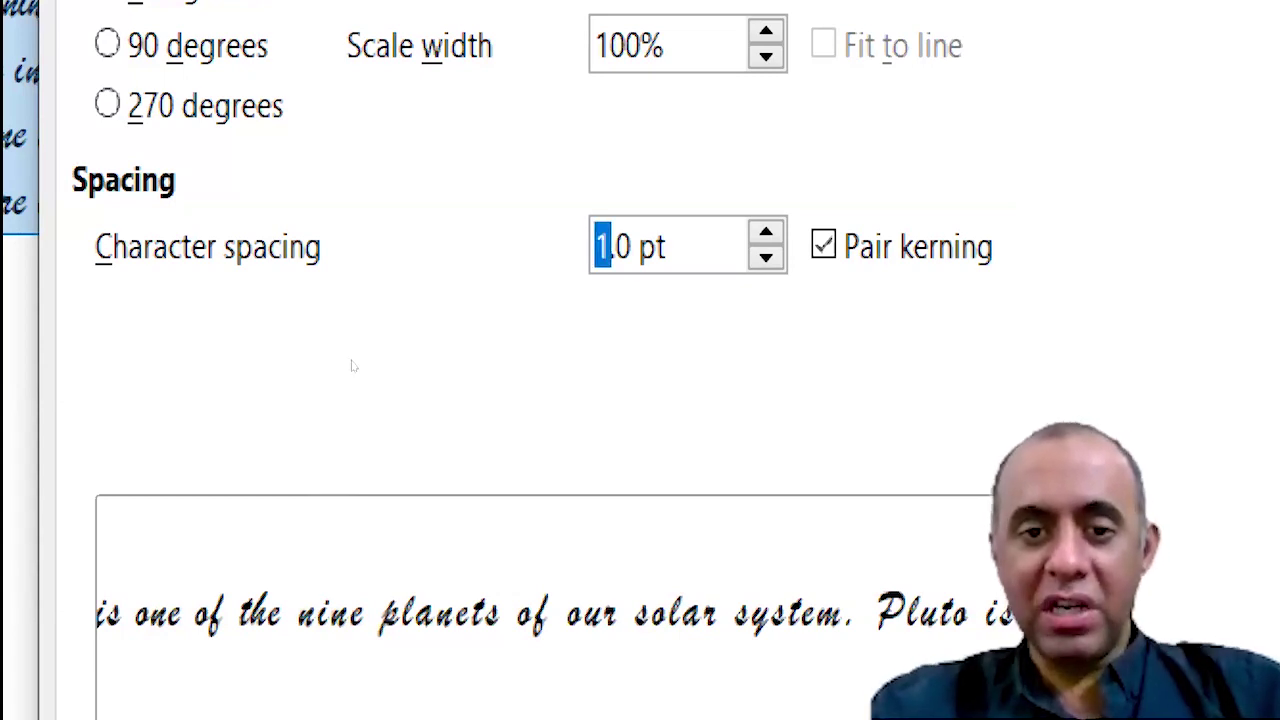
pyautogui.write('0')
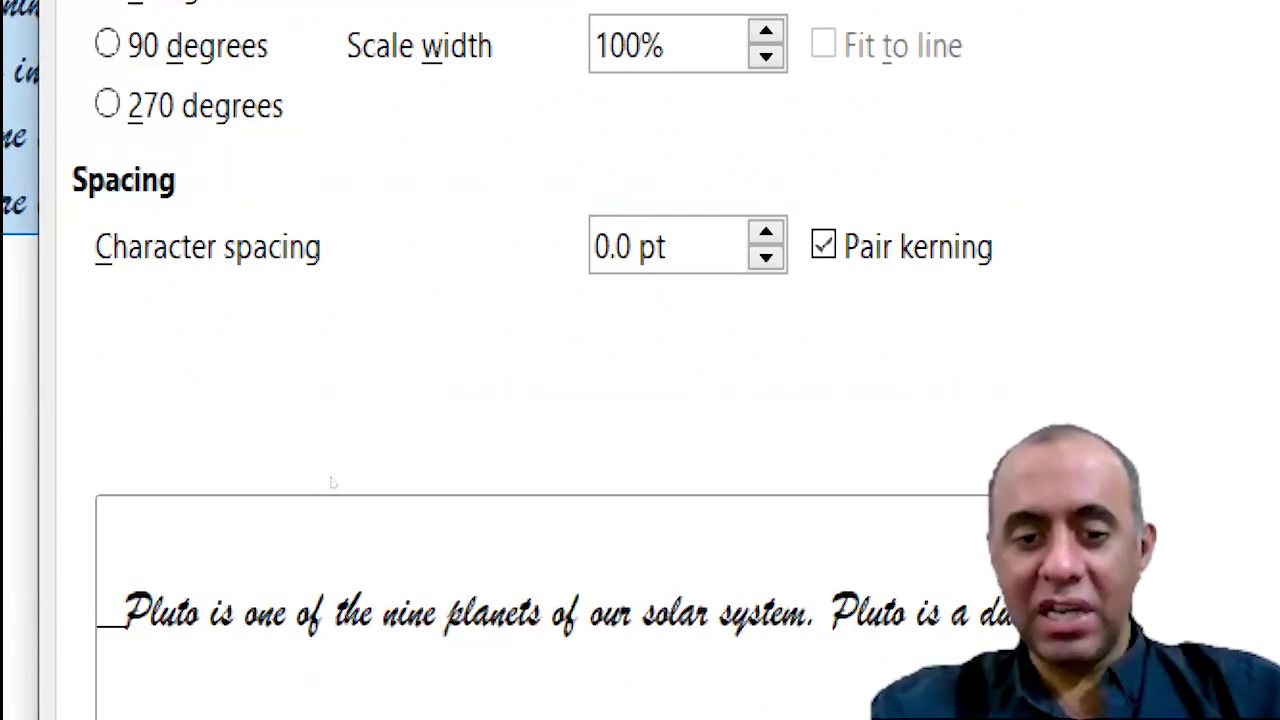
pyautogui.hotkey('shift', 'Left')
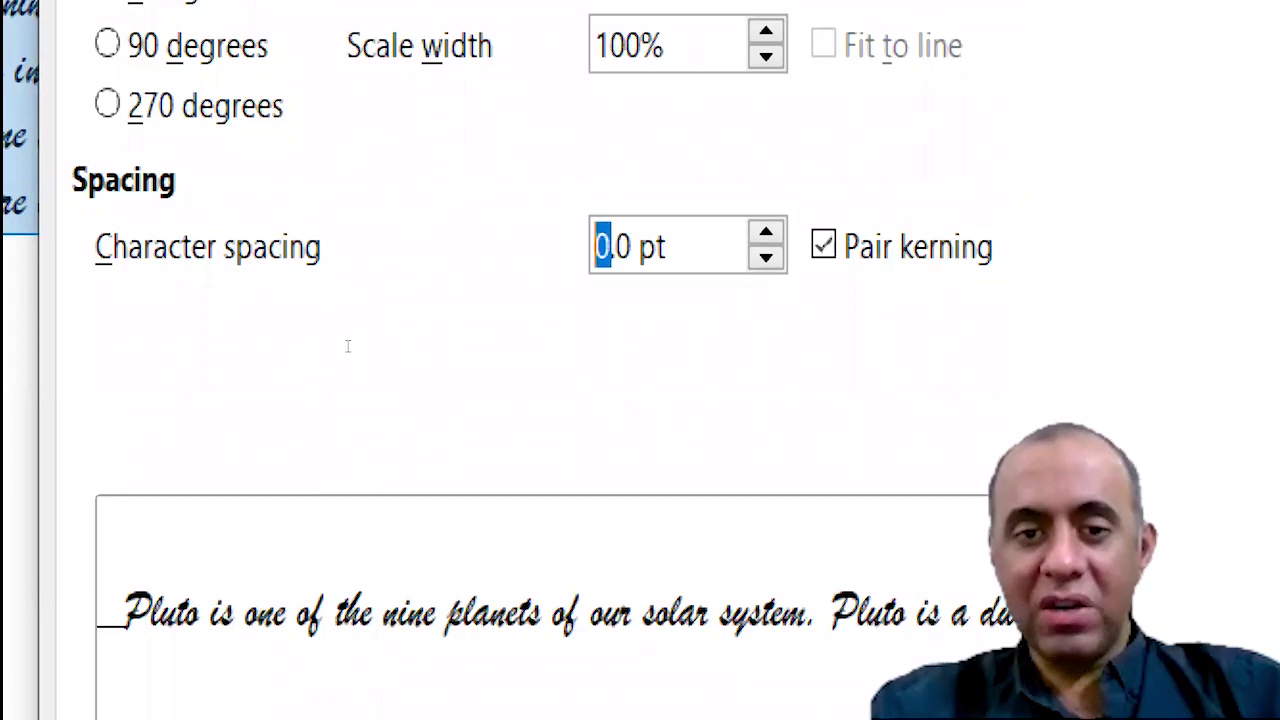
pyautogui.write('1')
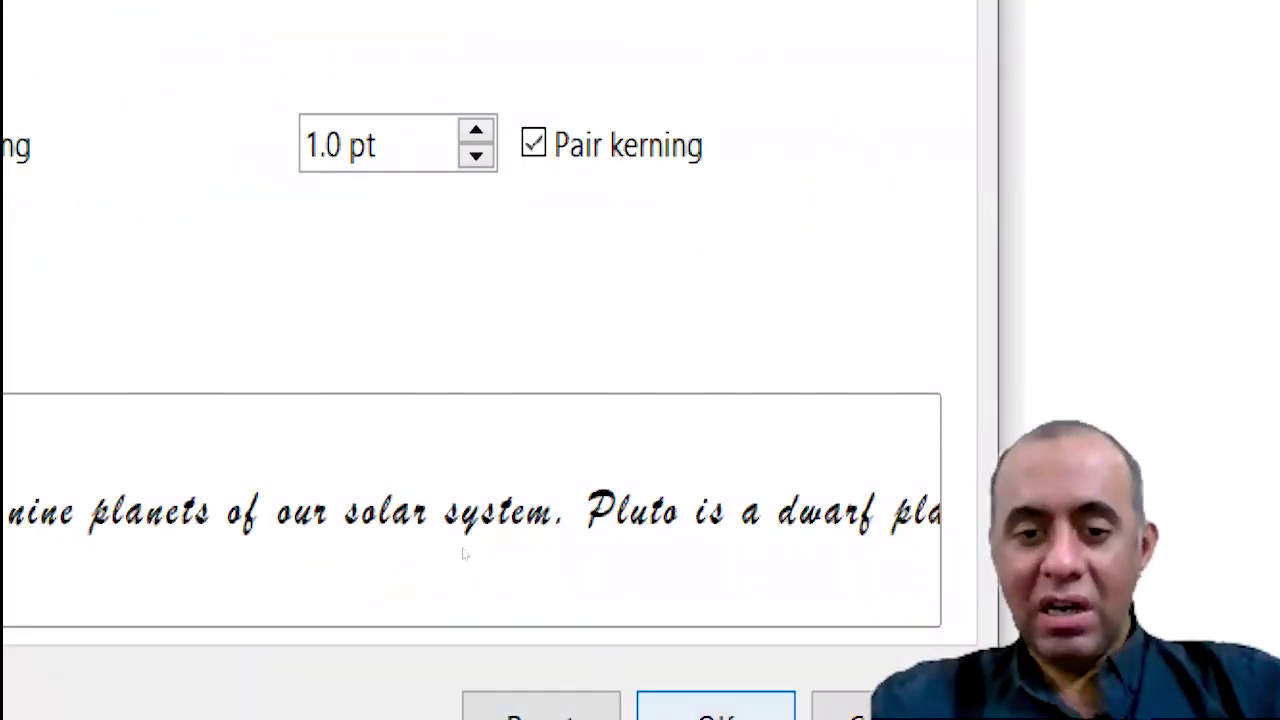
pyautogui.press('Return')
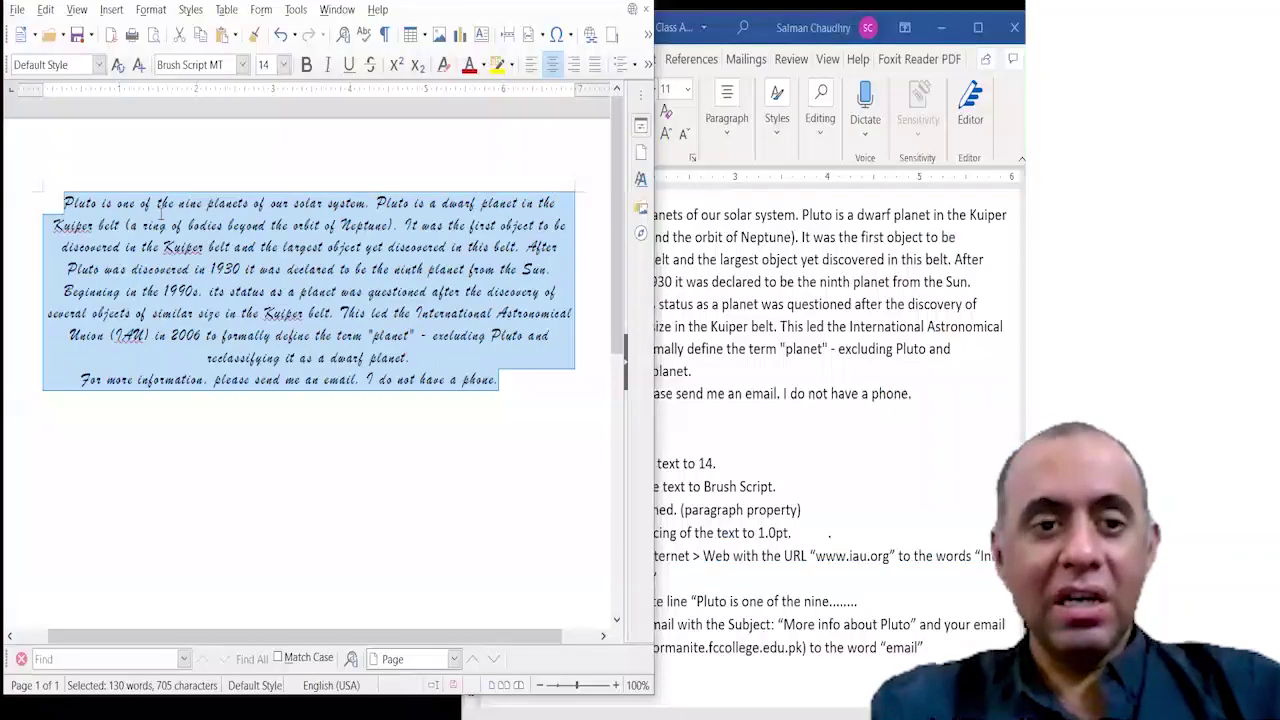
pyautogui.click(494, 410)
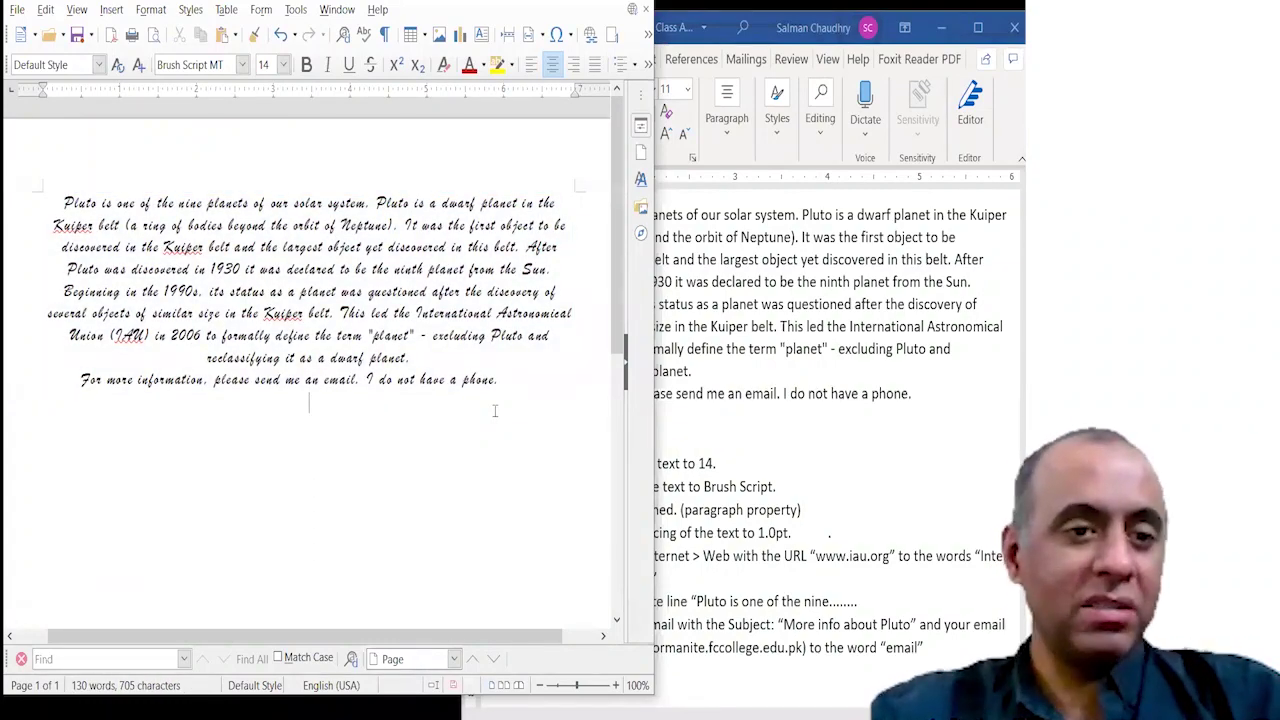
pyautogui.hotkey('ctrl', 'a')
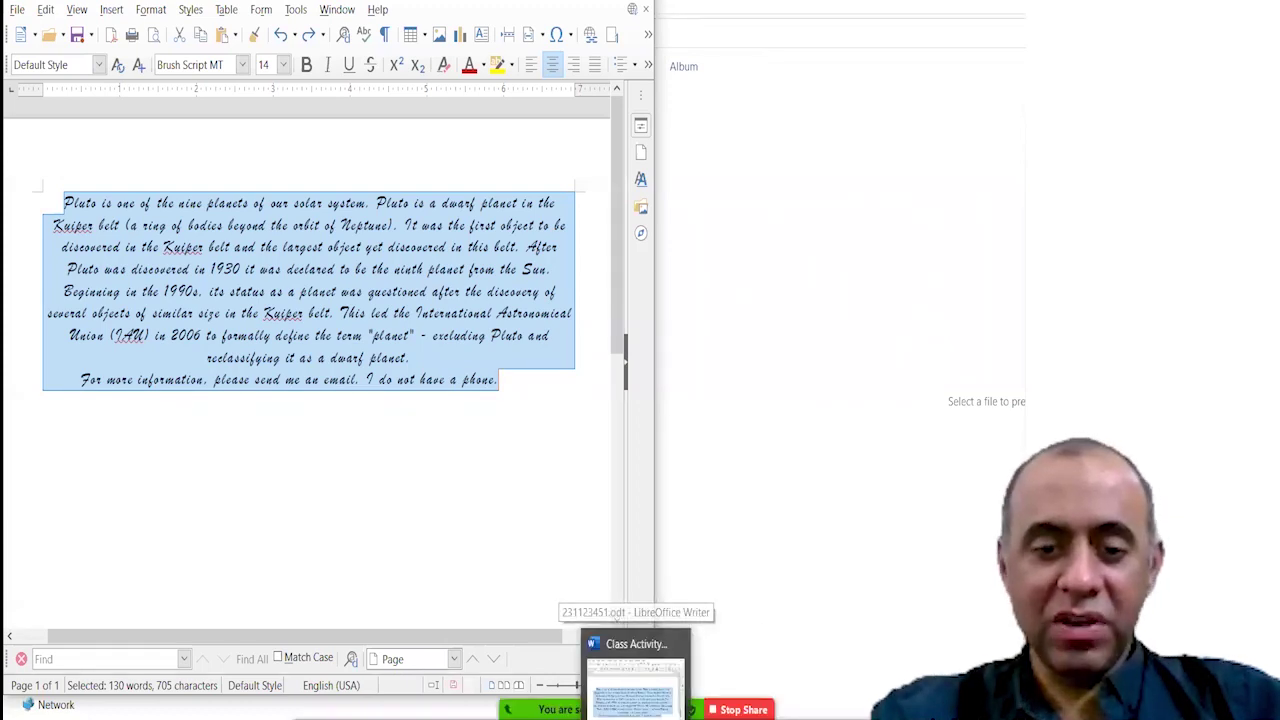
pyautogui.click(634, 680)
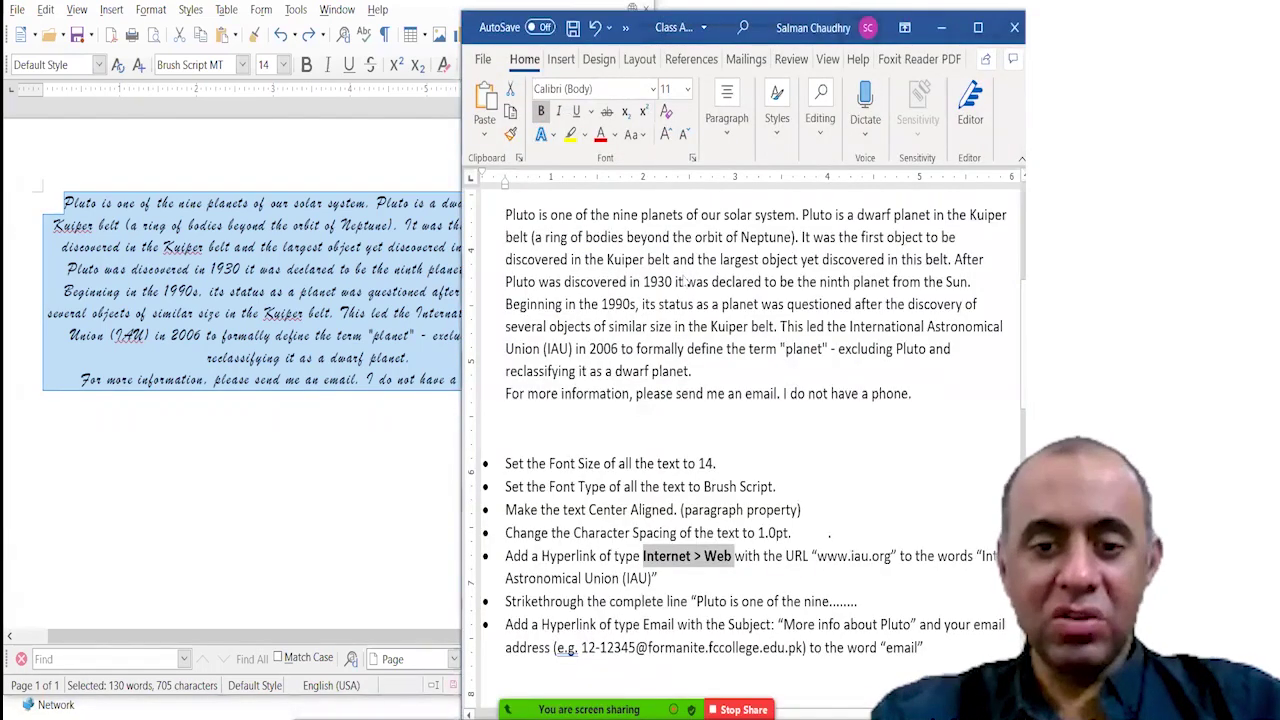
pyautogui.click(238, 425)
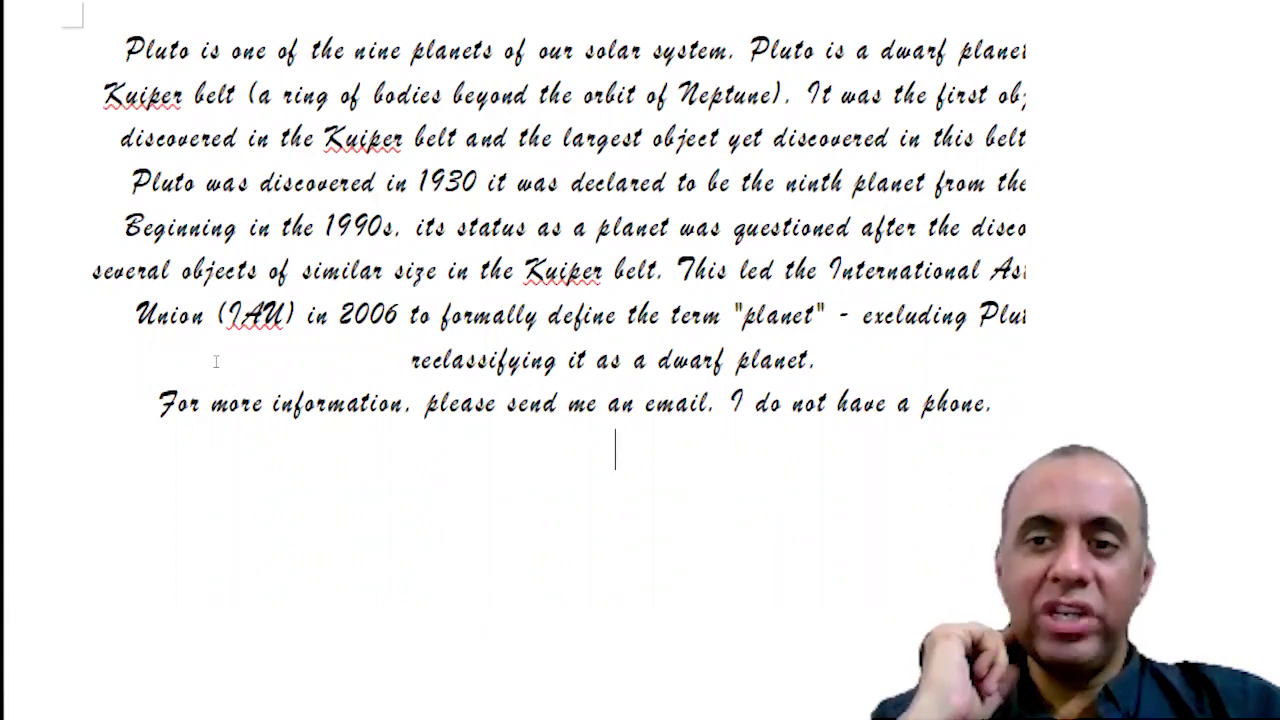
# Select the phrase 'International Astronomical Union (IAU)' and open the Insert menu.
pyautogui.moveTo(828, 270); pyautogui.dragTo(294, 315)
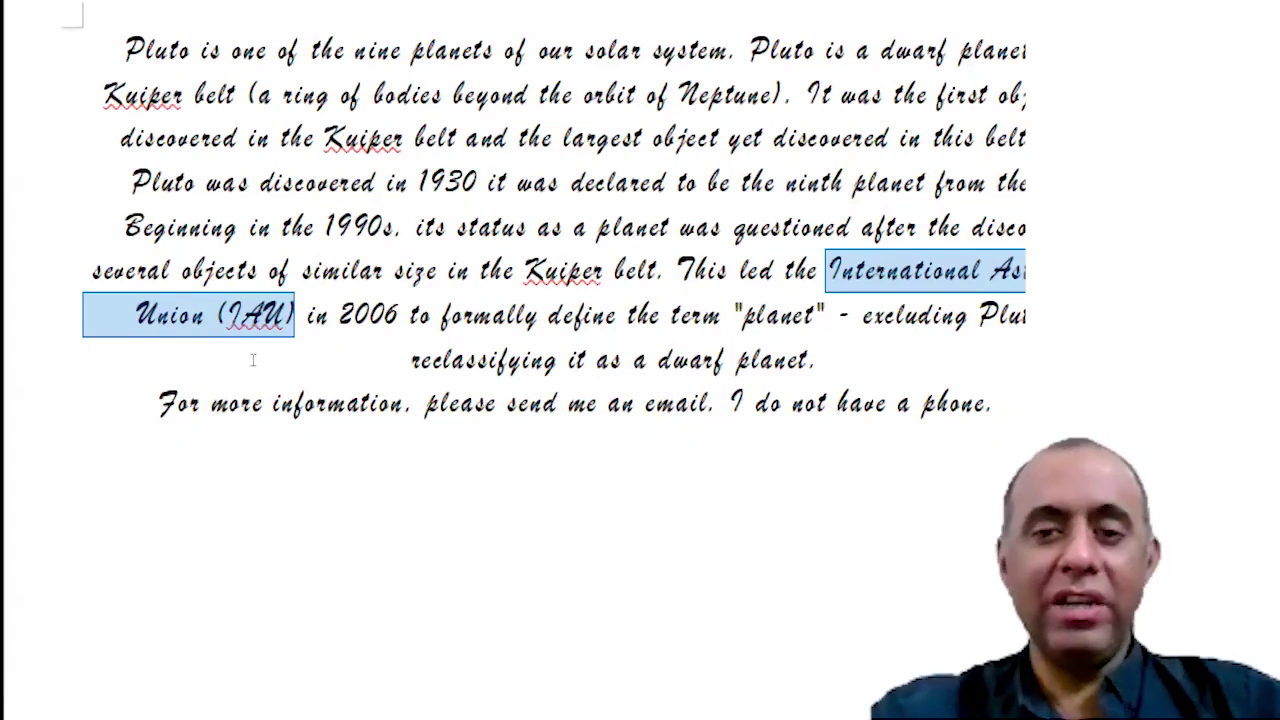
pyautogui.click(862, 270)
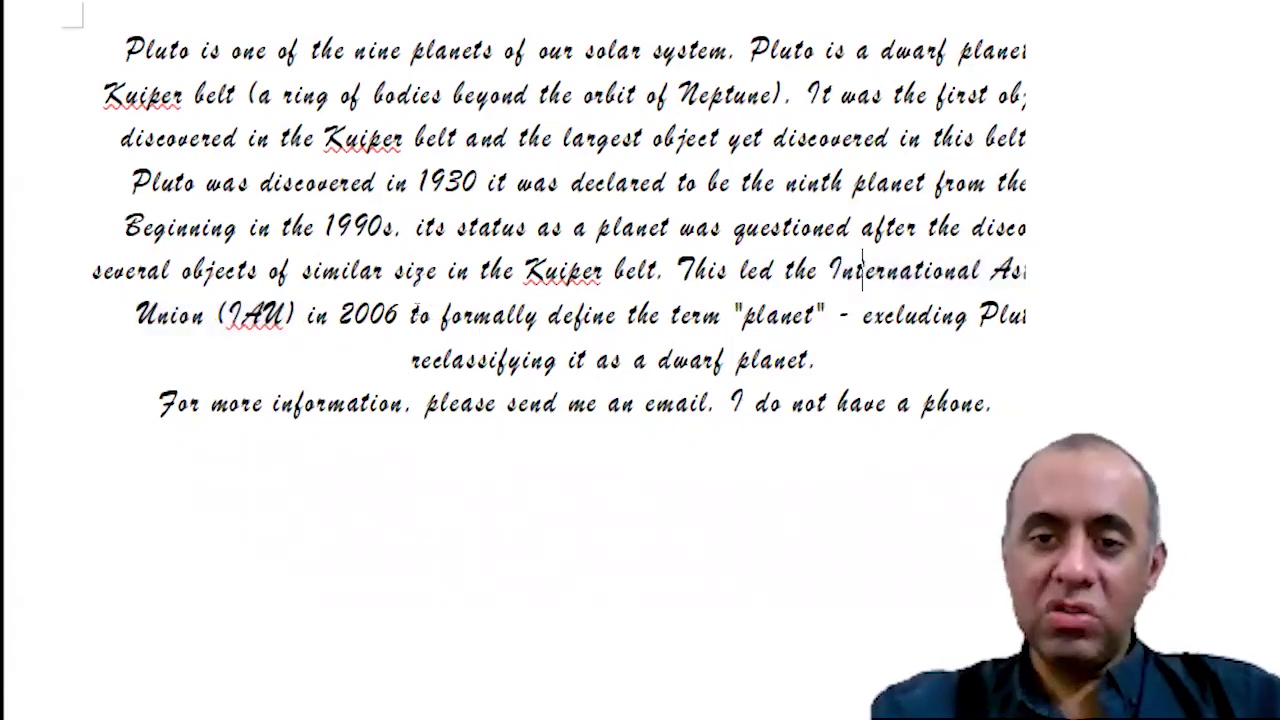
pyautogui.moveTo(826, 270); pyautogui.dragTo(144, 335)
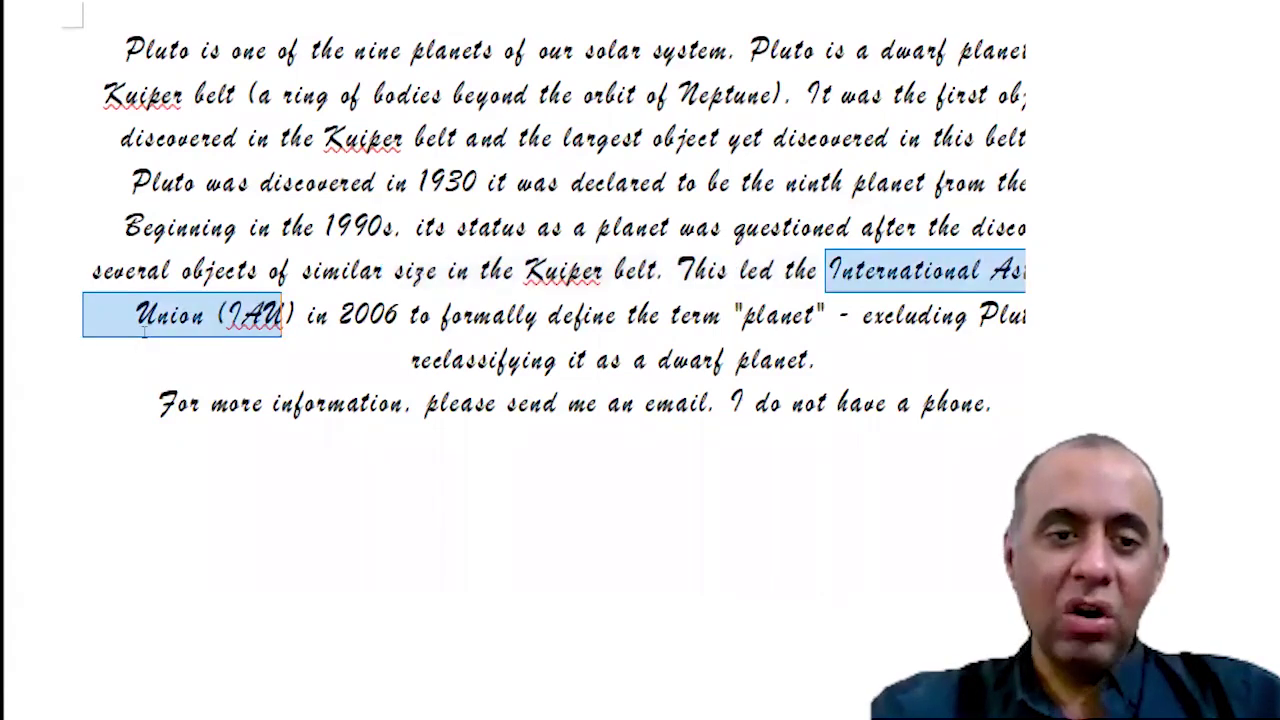
pyautogui.click(827, 270)
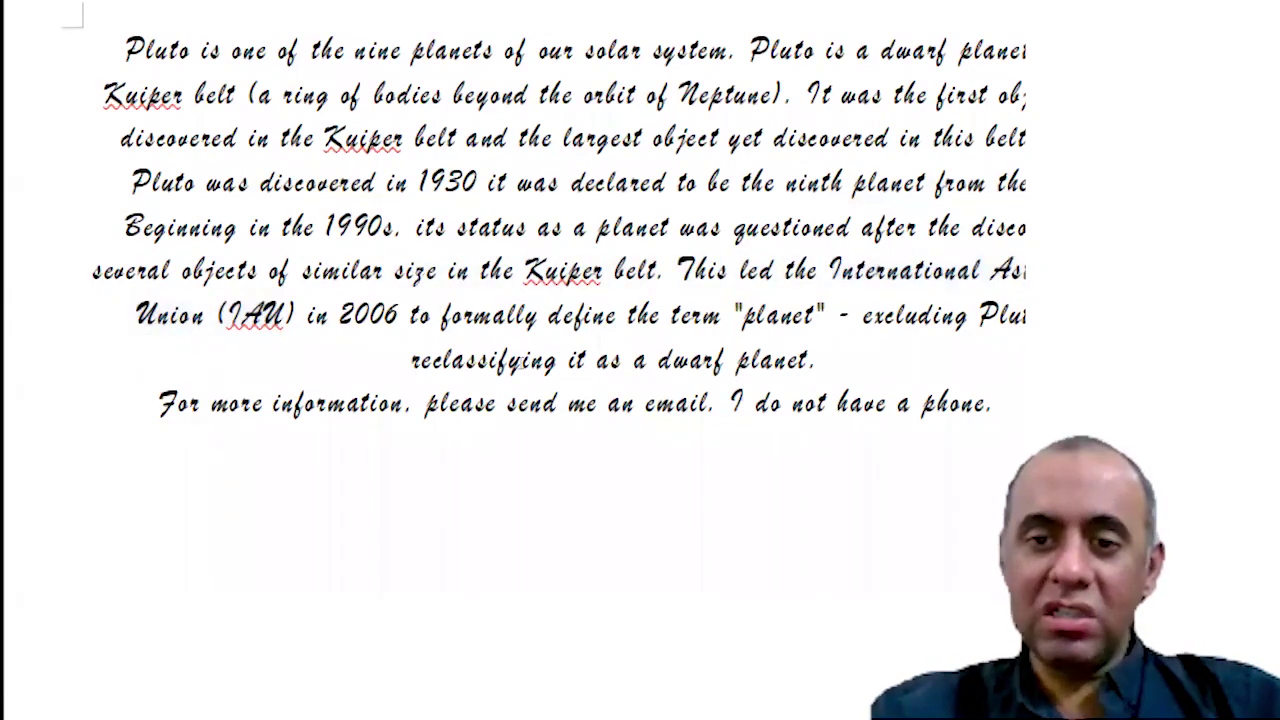
pyautogui.moveTo(826, 270); pyautogui.dragTo(294, 314)
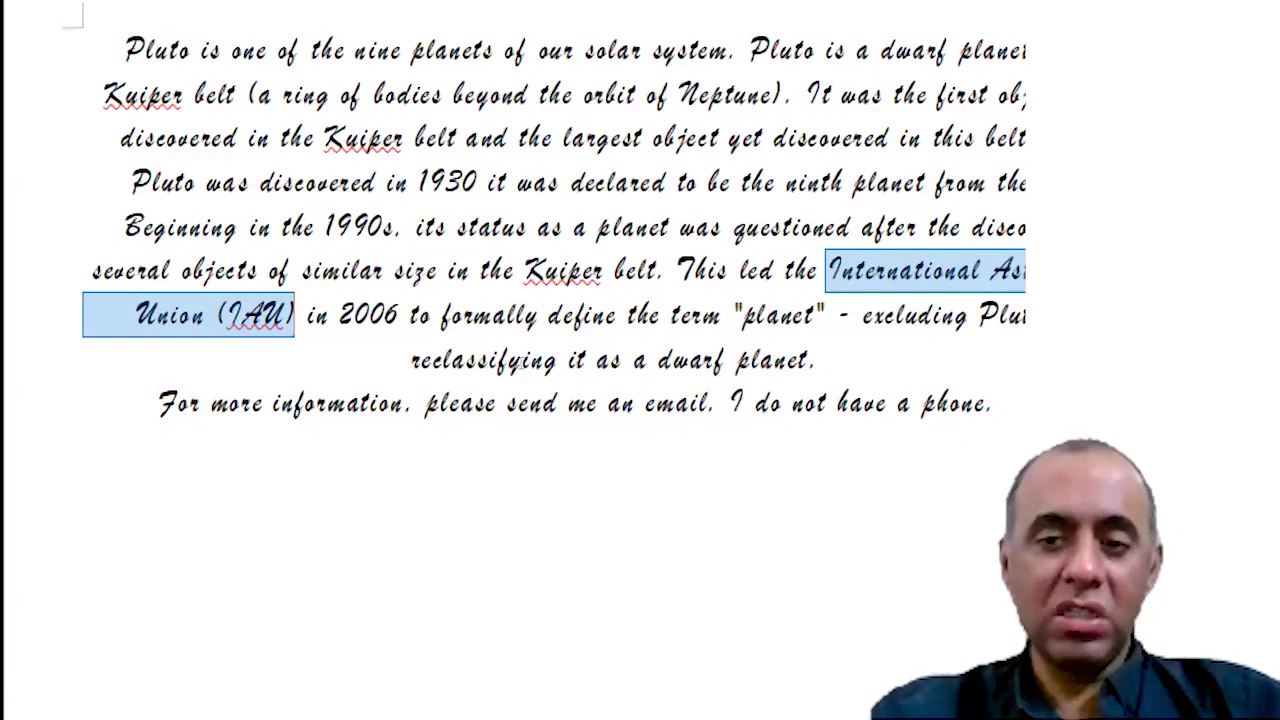
pyautogui.scroll(2, 335, 124)
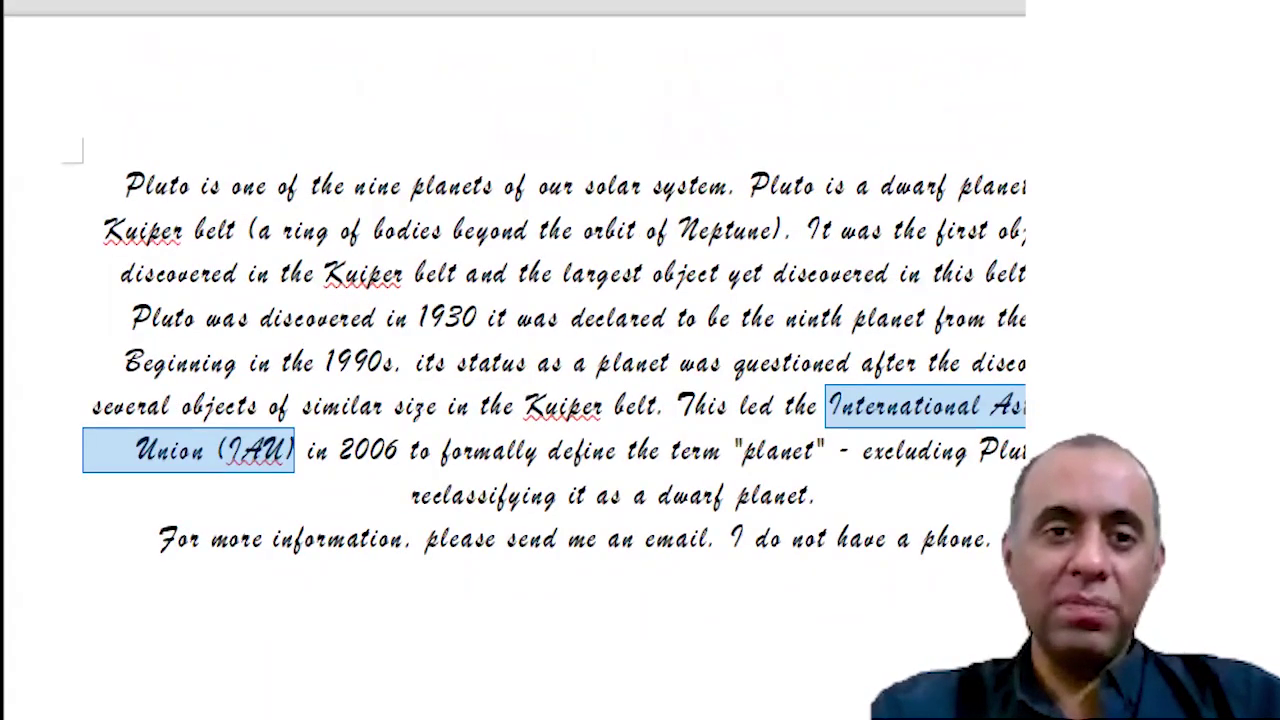
pyautogui.click(220, 50)
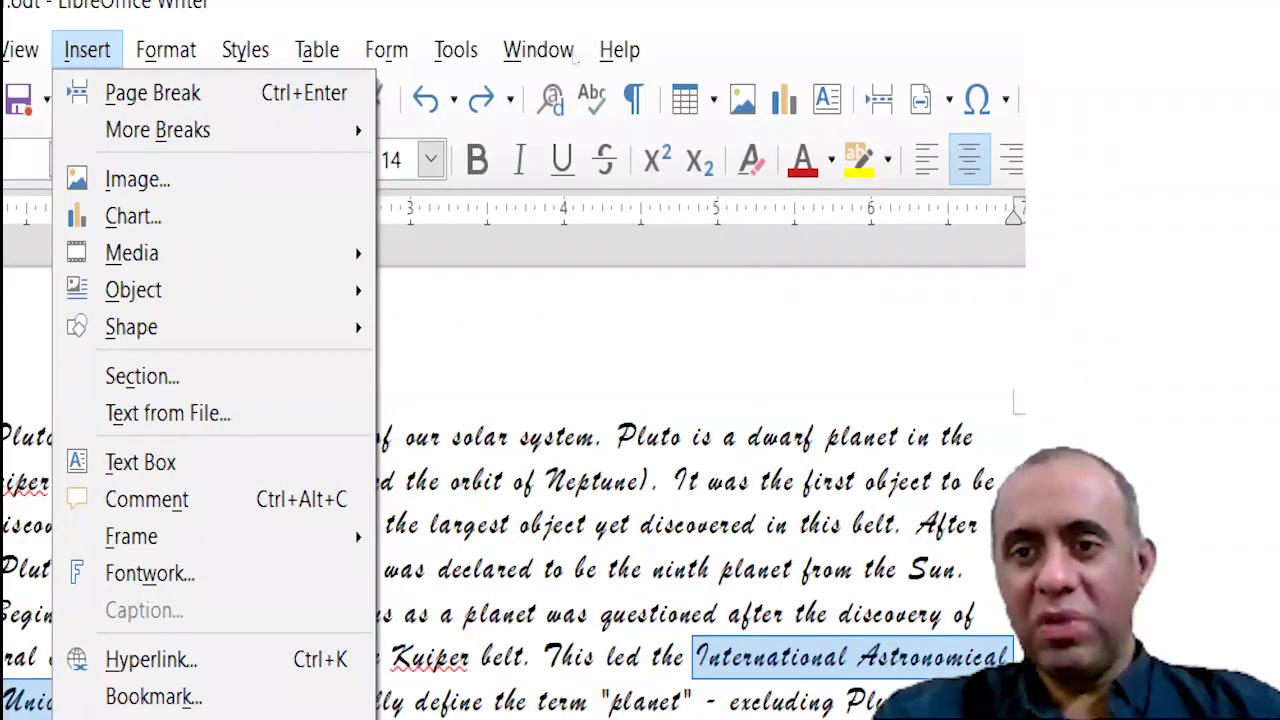
pyautogui.click(577, 14)
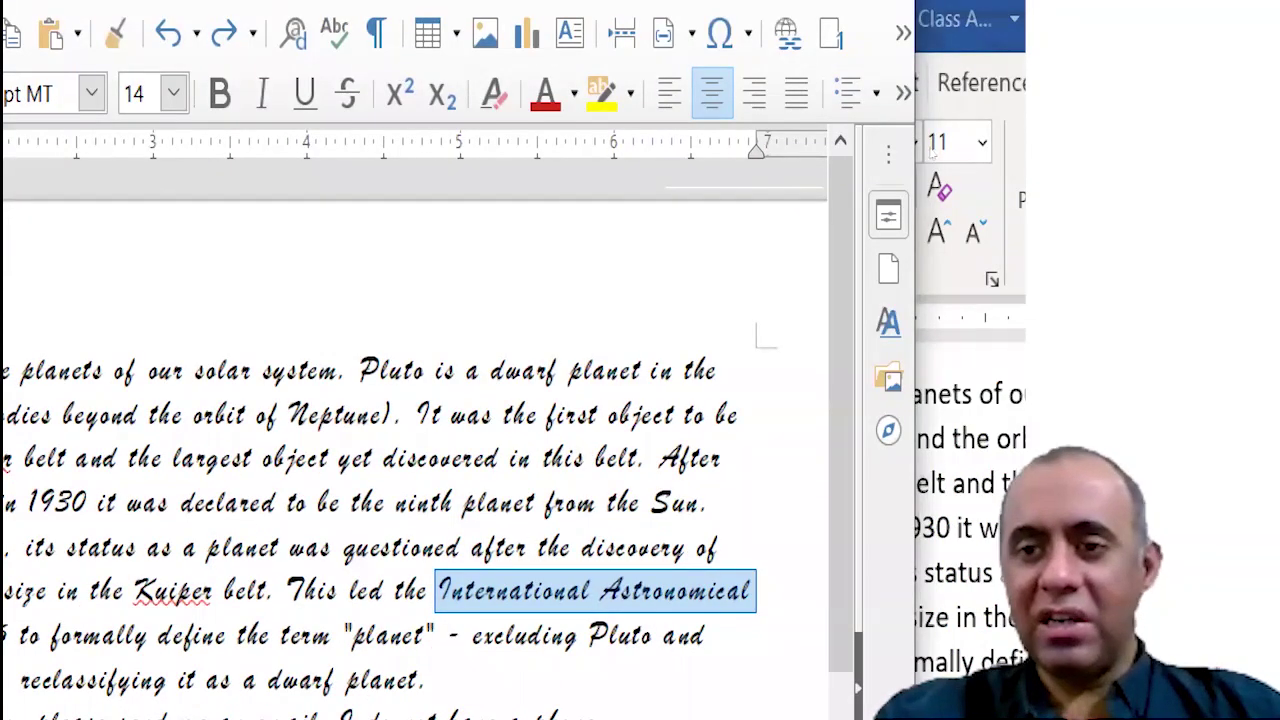
pyautogui.click(1045, 102)
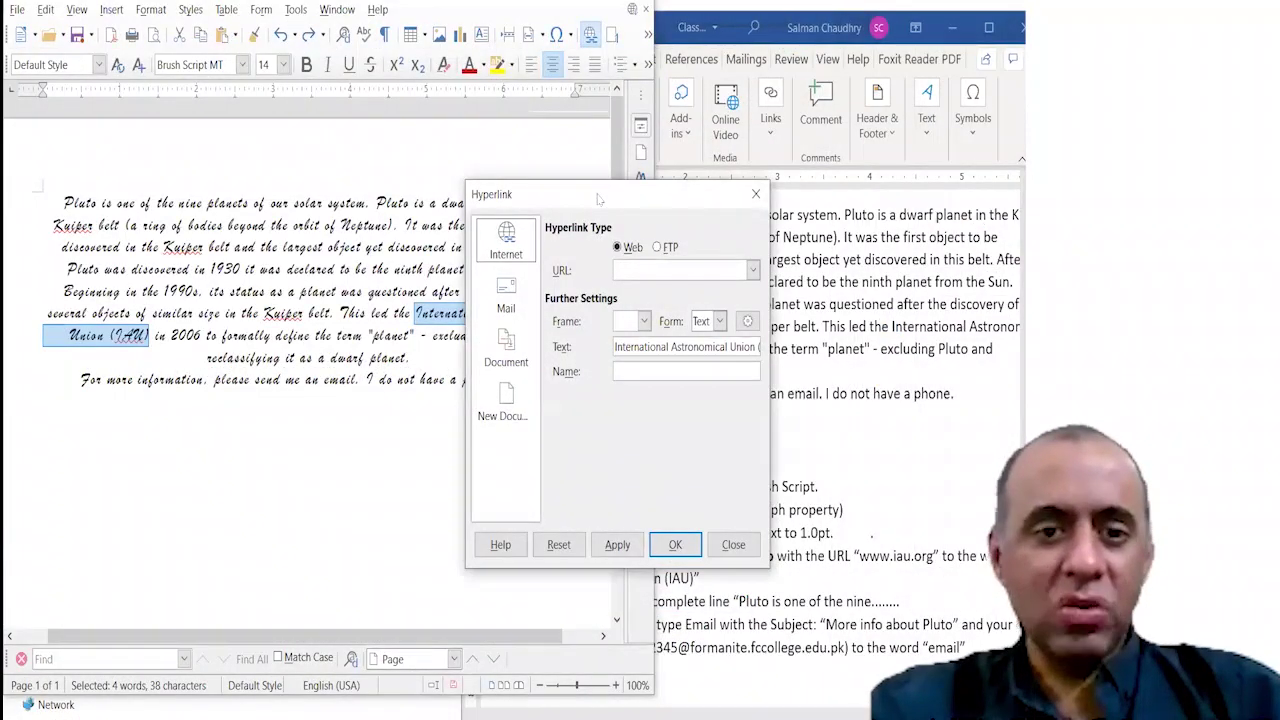
pyautogui.moveTo(598, 198); pyautogui.dragTo(280, 94)
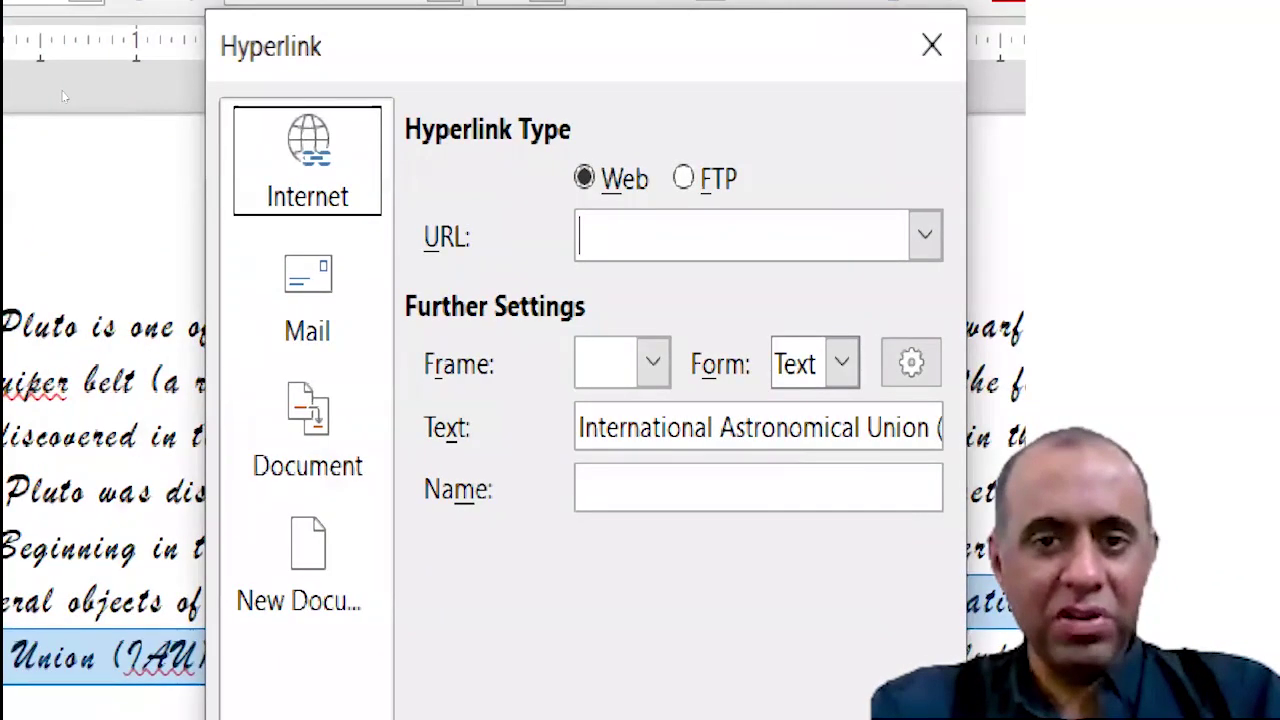
pyautogui.write('www.iau')
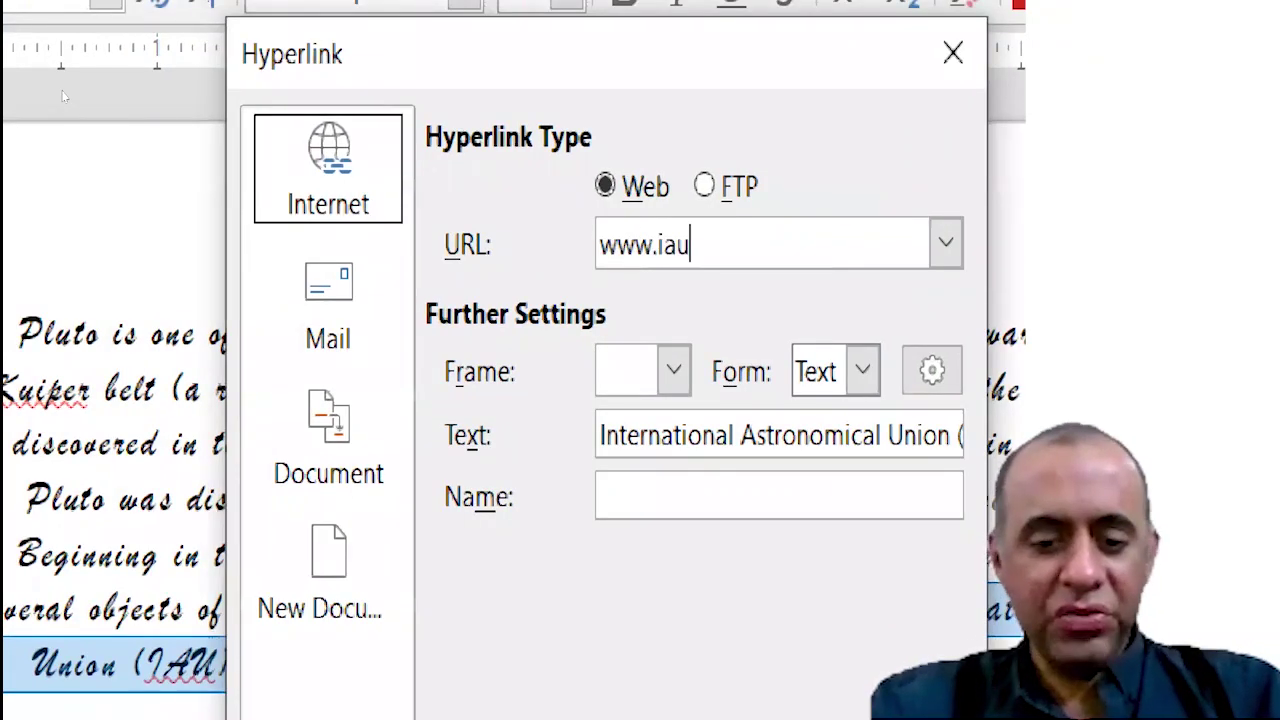
pyautogui.write('.org')
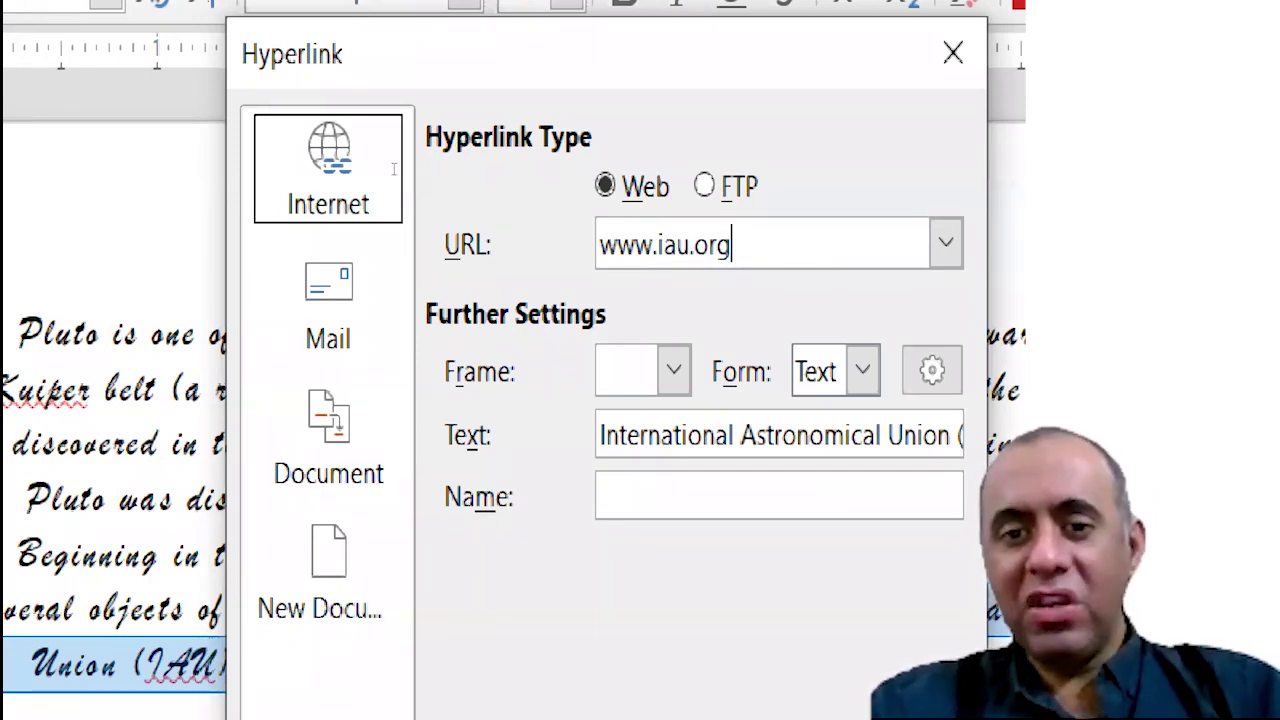
pyautogui.hotkey('shift', 'Left')
pyautogui.hotkey('shift', 'Left')
pyautogui.hotkey('shift', 'Left')
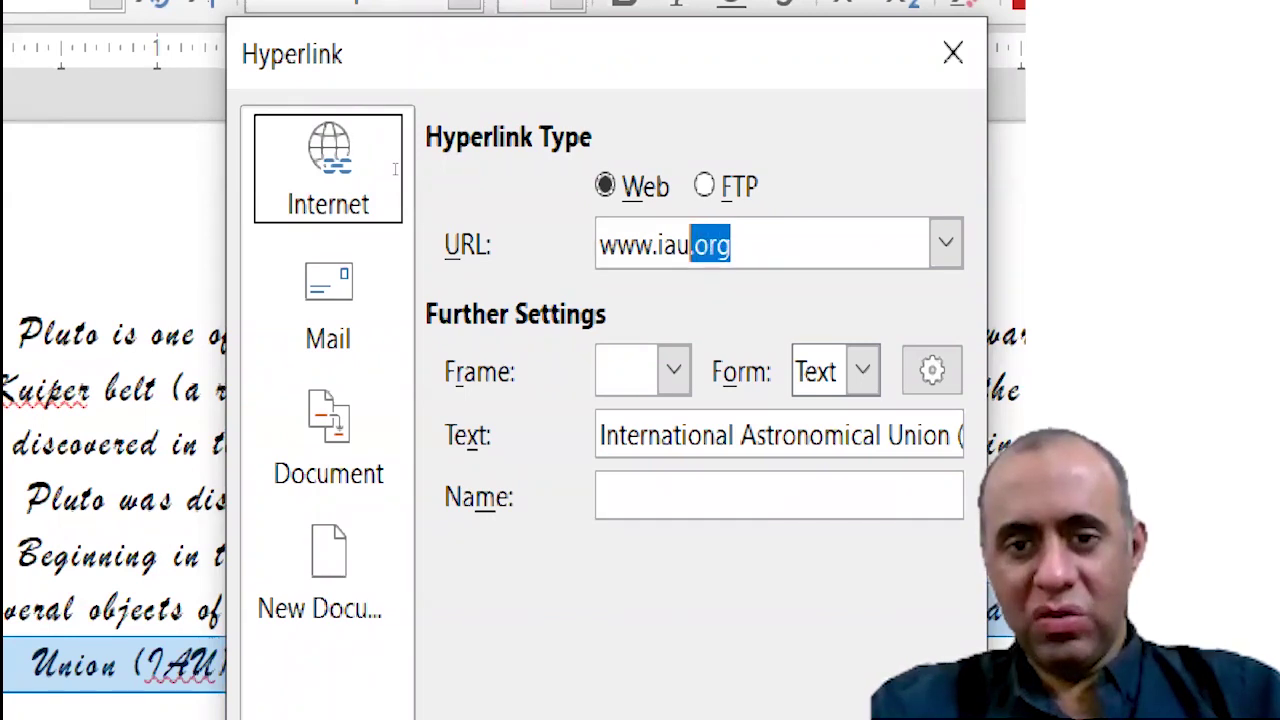
pyautogui.hotkey('shift', 'Left')
pyautogui.hotkey('shift', 'Left')
pyautogui.hotkey('shift', 'Left')
pyautogui.hotkey('shift', 'Left')
pyautogui.hotkey('shift', 'Left')
pyautogui.hotkey('shift', 'Left')
pyautogui.hotkey('shift', 'Left')
pyautogui.hotkey('shift', 'Left')
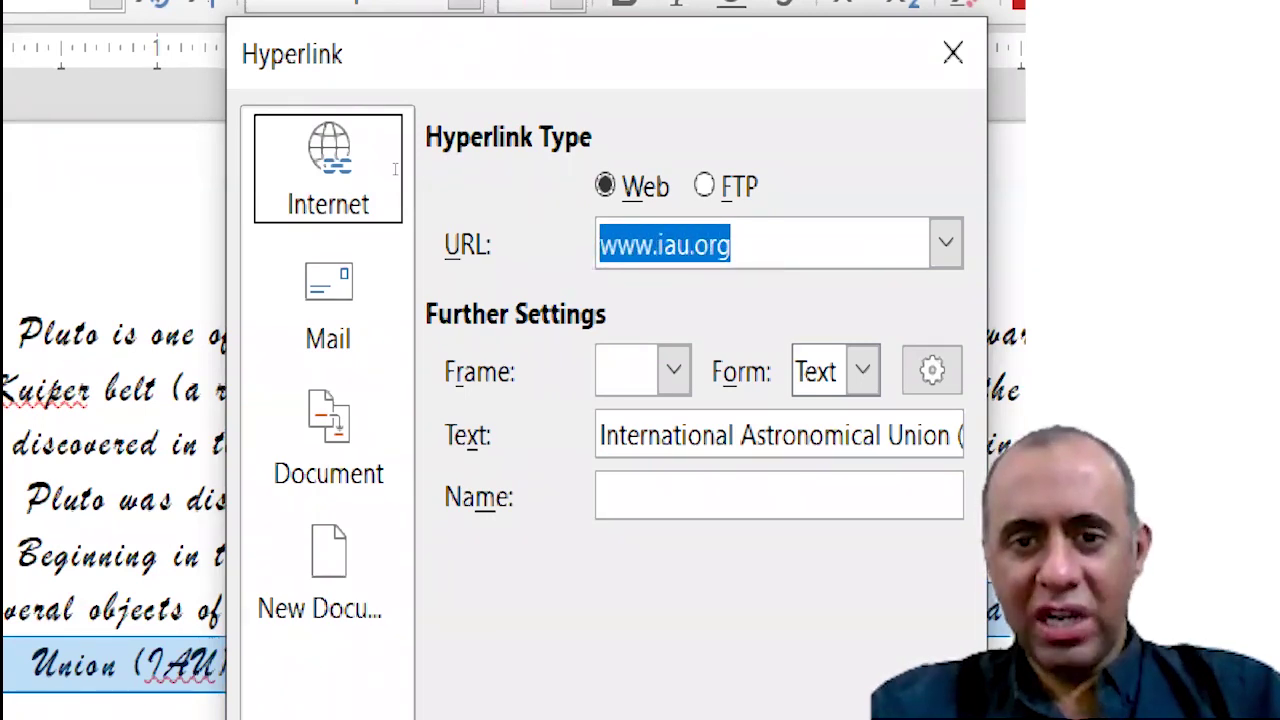
pyautogui.hotkey('shift', 'Right')
pyautogui.hotkey('shift', 'Right')
pyautogui.hotkey('shift', 'Right')
pyautogui.hotkey('shift', 'Right')
pyautogui.hotkey('shift', 'Right')
pyautogui.hotkey('shift', 'Right')
pyautogui.hotkey('shift', 'Right')
pyautogui.hotkey('shift', 'Right')
pyautogui.hotkey('shift', 'Right')
pyautogui.hotkey('shift', 'Right')
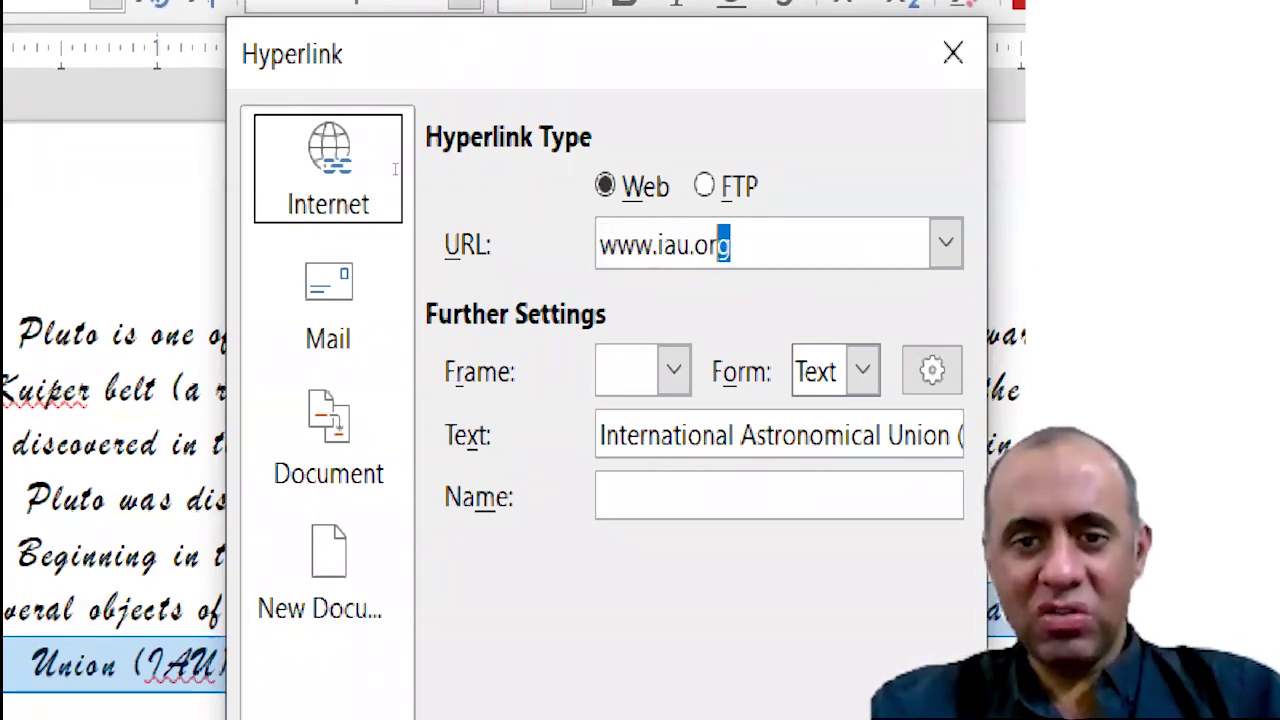
pyautogui.hotkey('shift', 'Right')
pyautogui.hotkey('shift', 'Left')
pyautogui.hotkey('shift', 'Left')
pyautogui.hotkey('shift', 'Left')
pyautogui.hotkey('shift', 'Left')
pyautogui.hotkey('shift', 'Left')
pyautogui.hotkey('shift', 'Left')
pyautogui.hotkey('shift', 'Left')
pyautogui.hotkey('shift', 'Left')
pyautogui.hotkey('shift', 'Left')
pyautogui.hotkey('shift', 'Left')
pyautogui.hotkey('shift', 'Left')
pyautogui.hotkey('shift', 'Right')
pyautogui.hotkey('shift', 'Right')
pyautogui.hotkey('shift', 'Right')
pyautogui.hotkey('shift', 'Right')
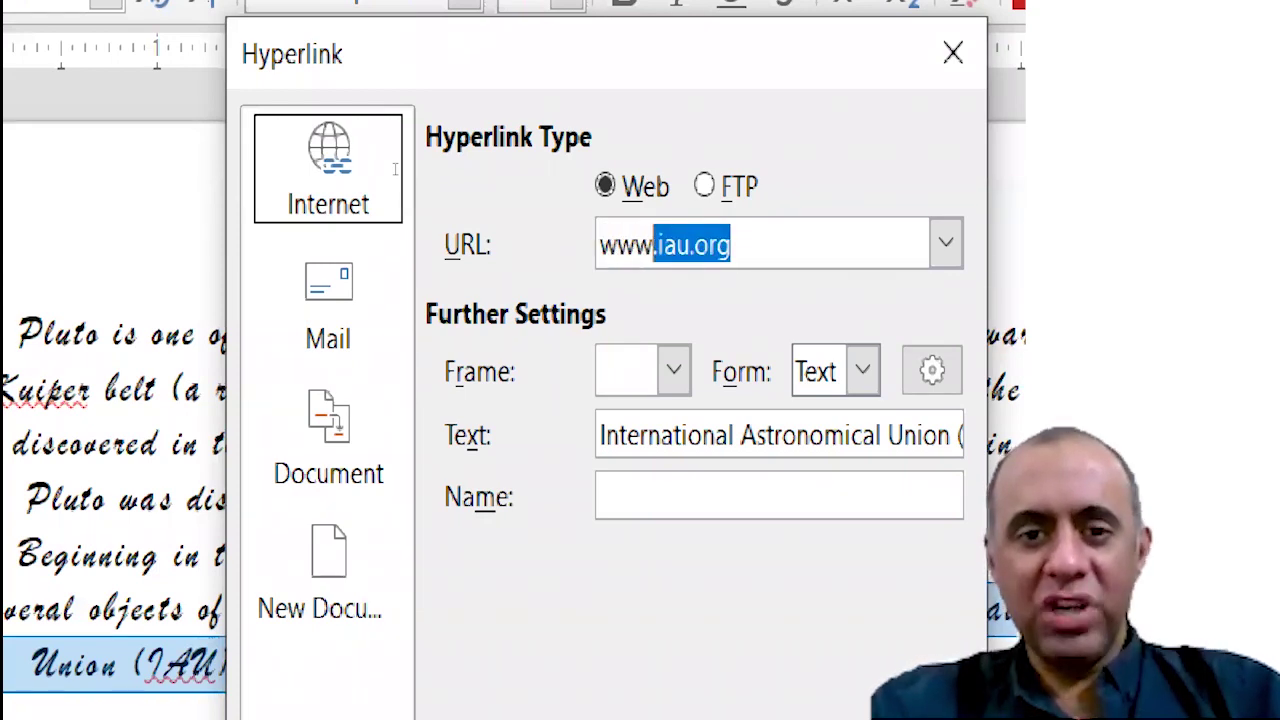
pyautogui.hotkey('shift', 'Right')
pyautogui.hotkey('shift', 'Right')
pyautogui.hotkey('shift', 'Right')
pyautogui.hotkey('shift', 'Right')
pyautogui.hotkey('shift', 'Right')
pyautogui.hotkey('shift', 'Right')
pyautogui.hotkey('shift', 'Right')
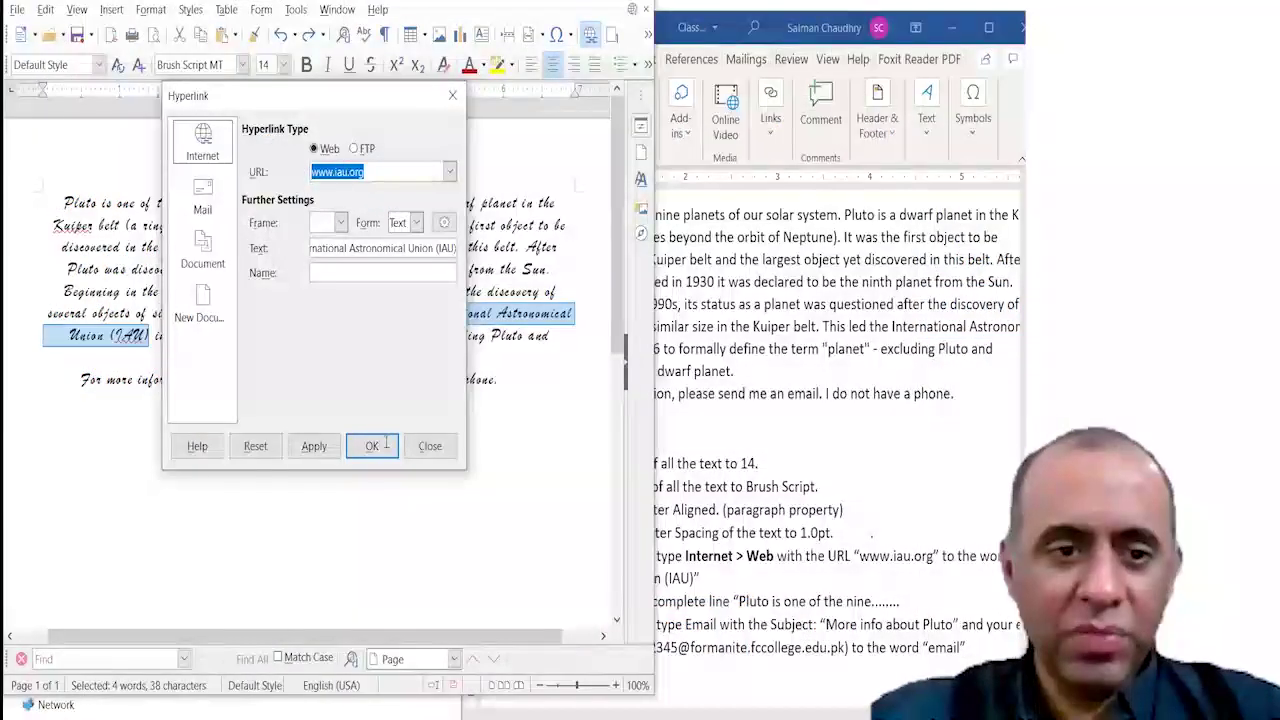
pyautogui.click(681, 631)
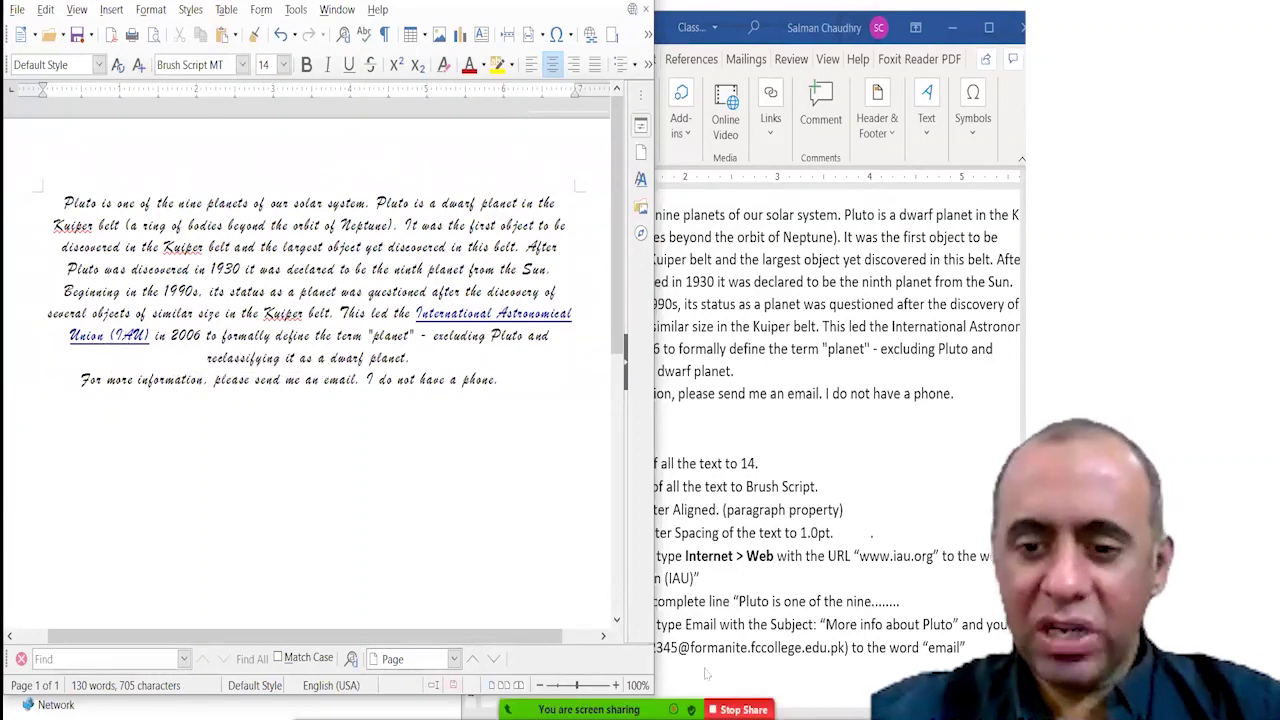
pyautogui.click(955, 682)
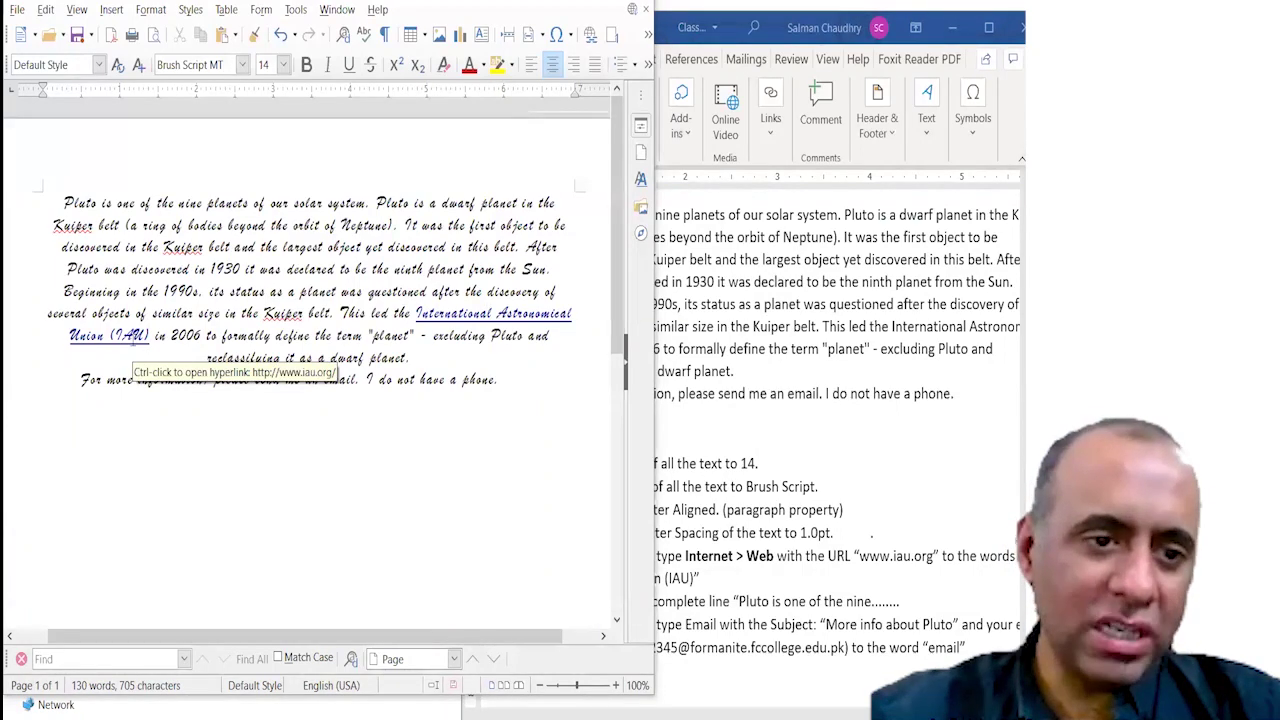
pyautogui.keyDown('ctrl'); pyautogui.click(132, 344); pyautogui.keyUp('ctrl')
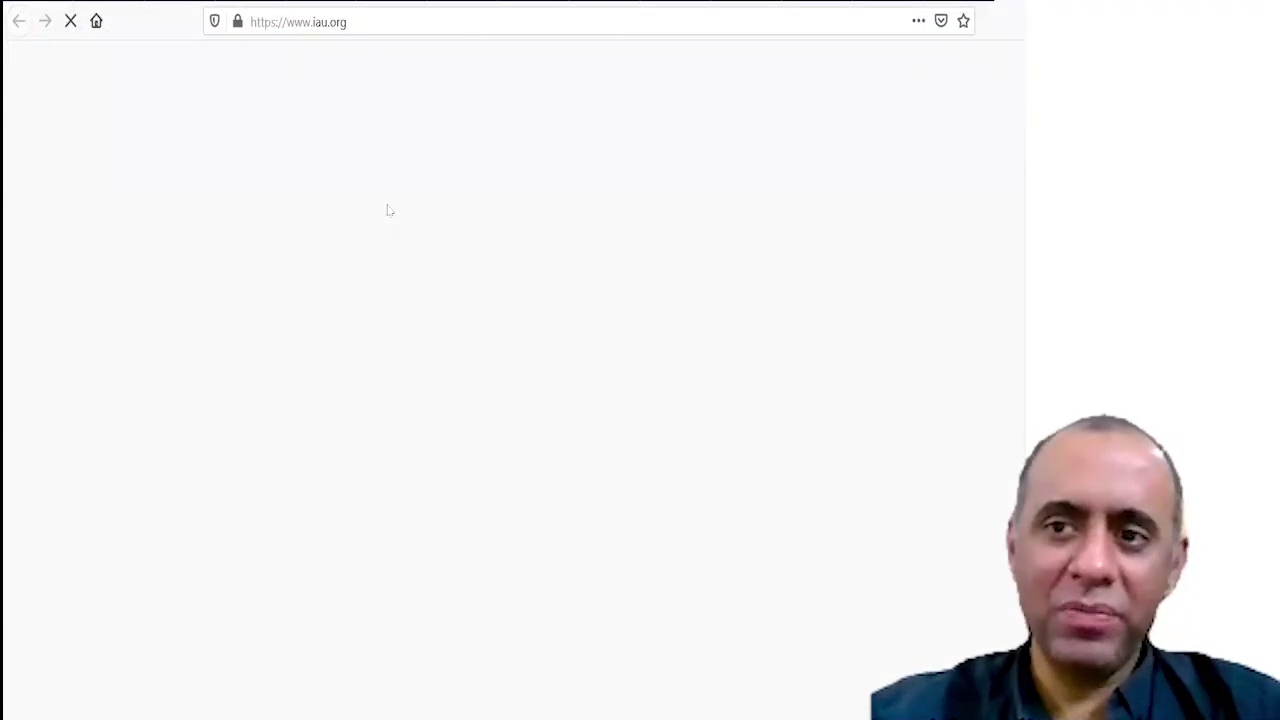
pyautogui.scroll(-10, 514, 380)
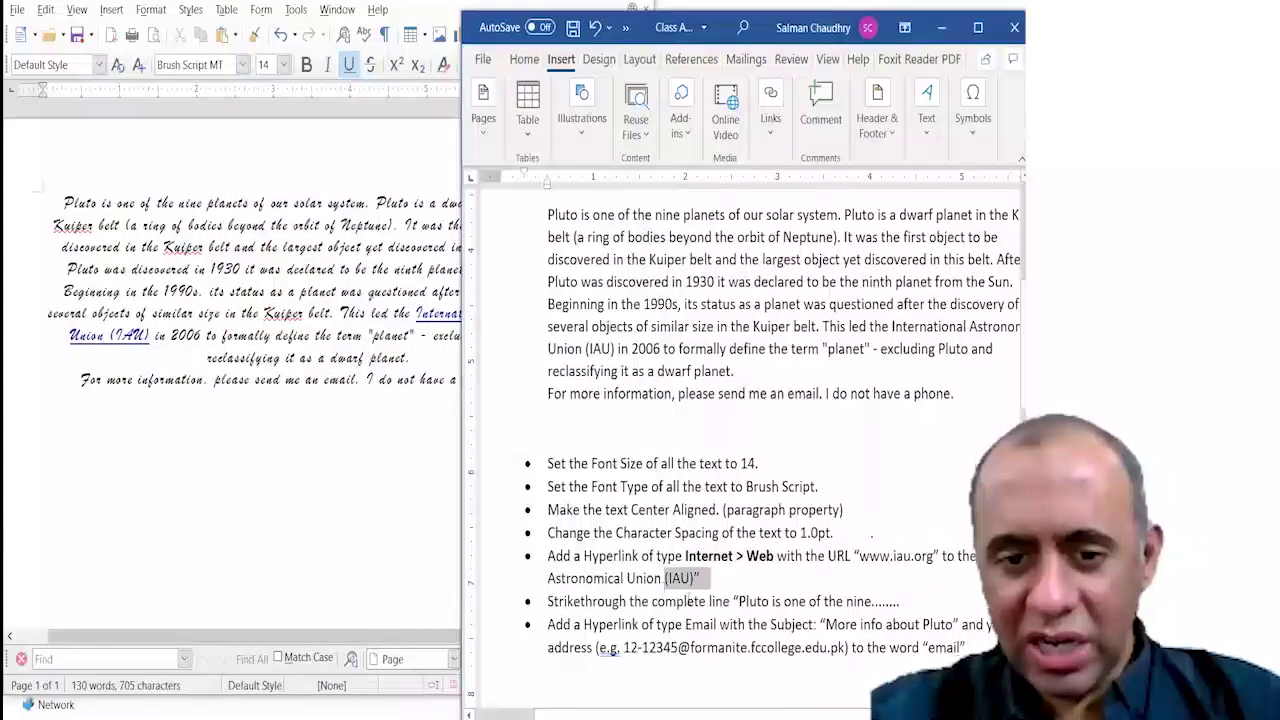
pyautogui.moveTo(548, 601); pyautogui.dragTo(893, 600)
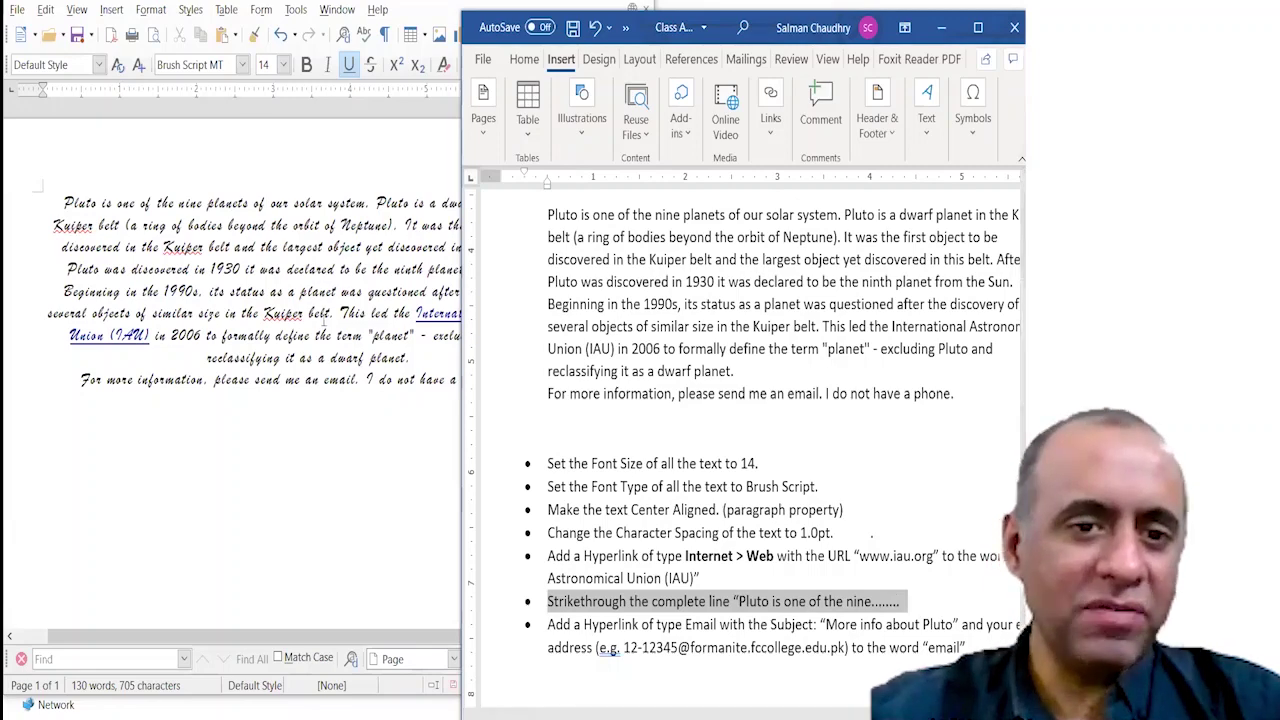
pyautogui.click(121, 213)
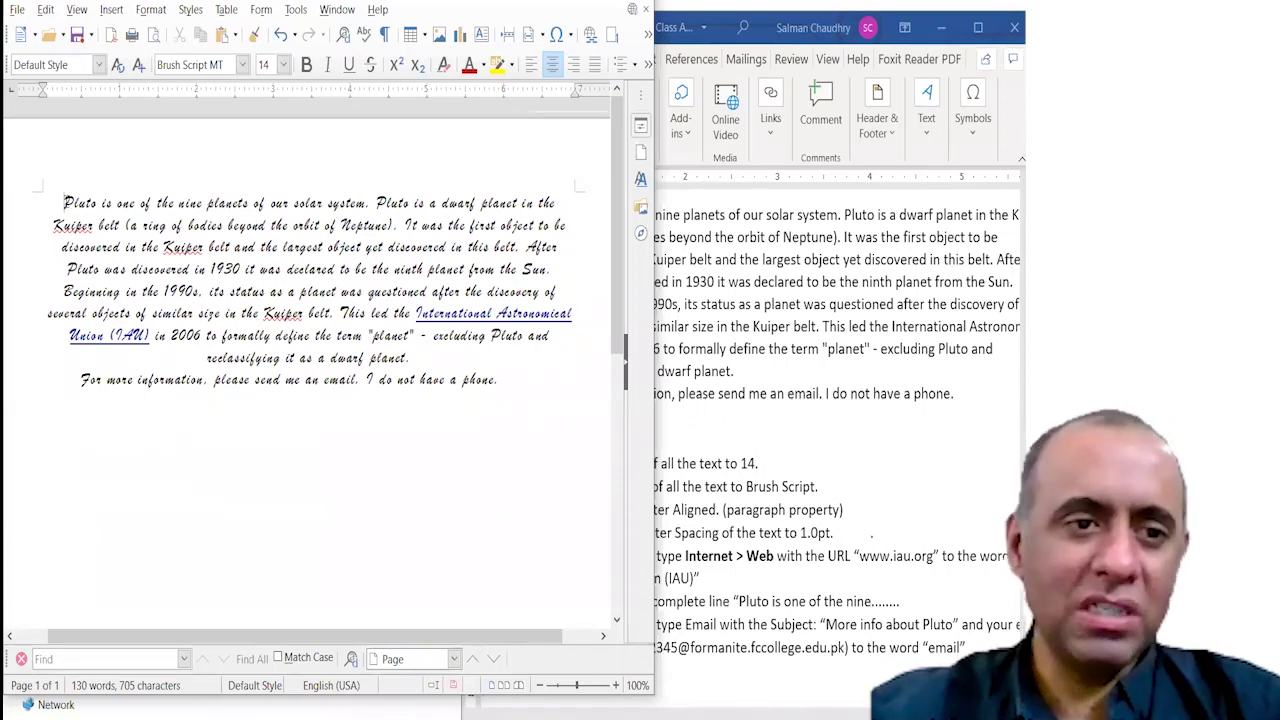
# Strike through the sentence 'Pluto is one of the nine planets of our solar system.'.
pyautogui.moveTo(64, 203); pyautogui.dragTo(371, 203)
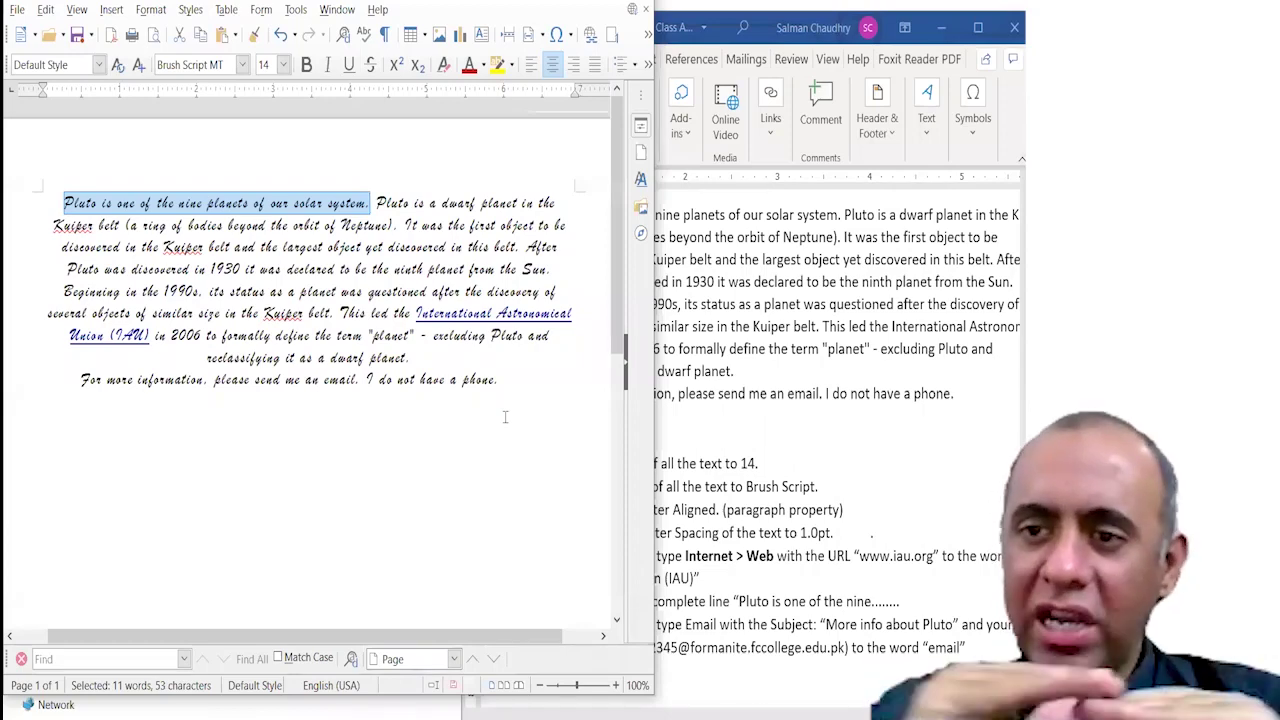
pyautogui.click(152, 10)
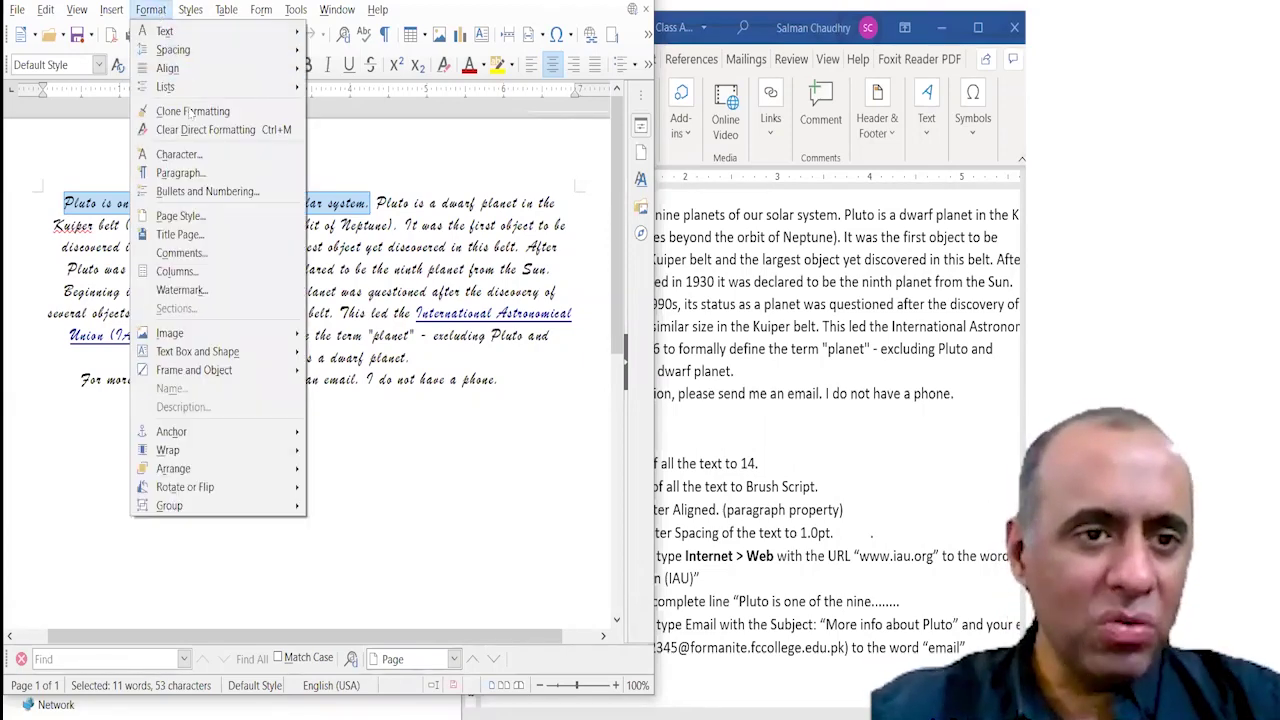
pyautogui.moveTo(195, 34)
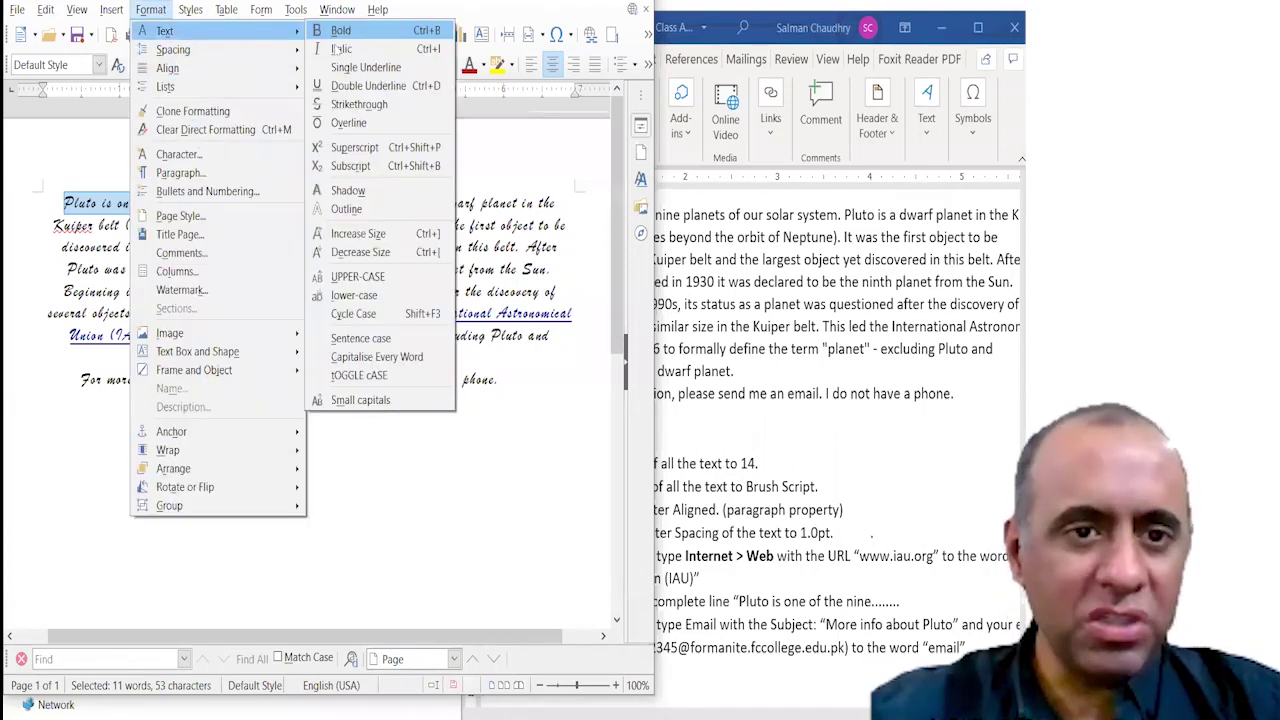
pyautogui.click(362, 104)
pyautogui.click(350, 228)
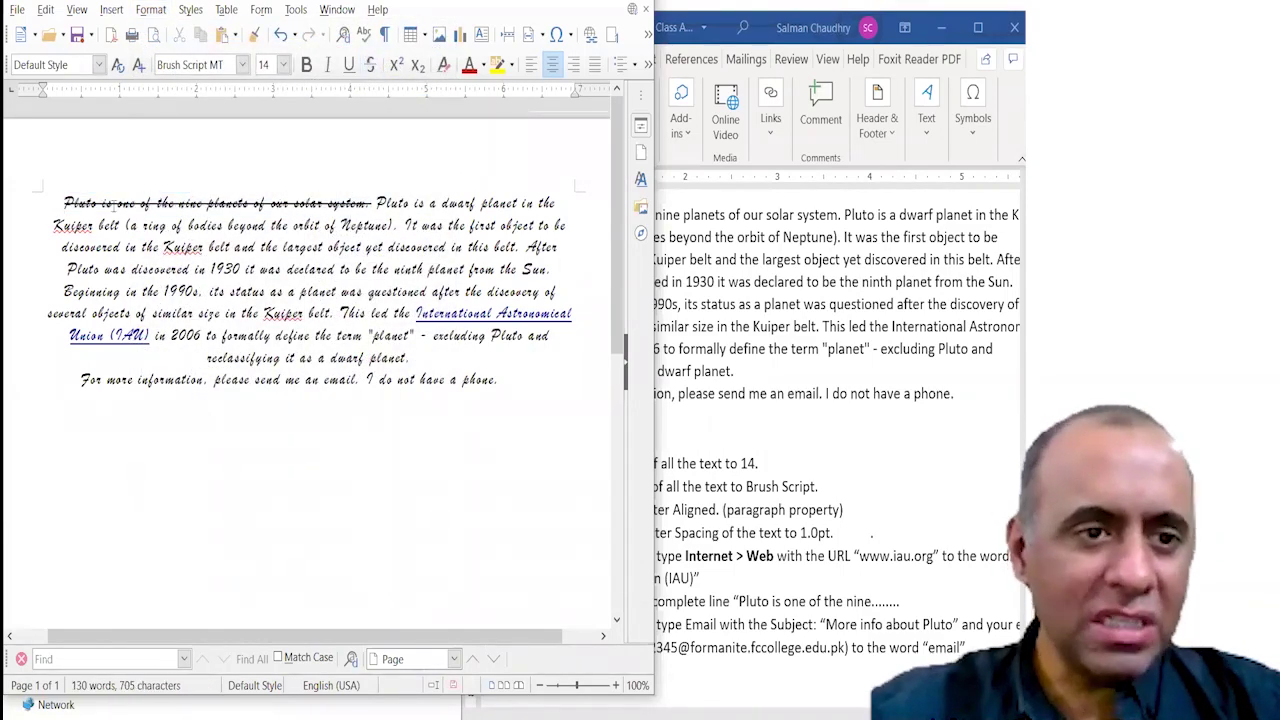
pyautogui.moveTo(66, 203); pyautogui.dragTo(408, 203)
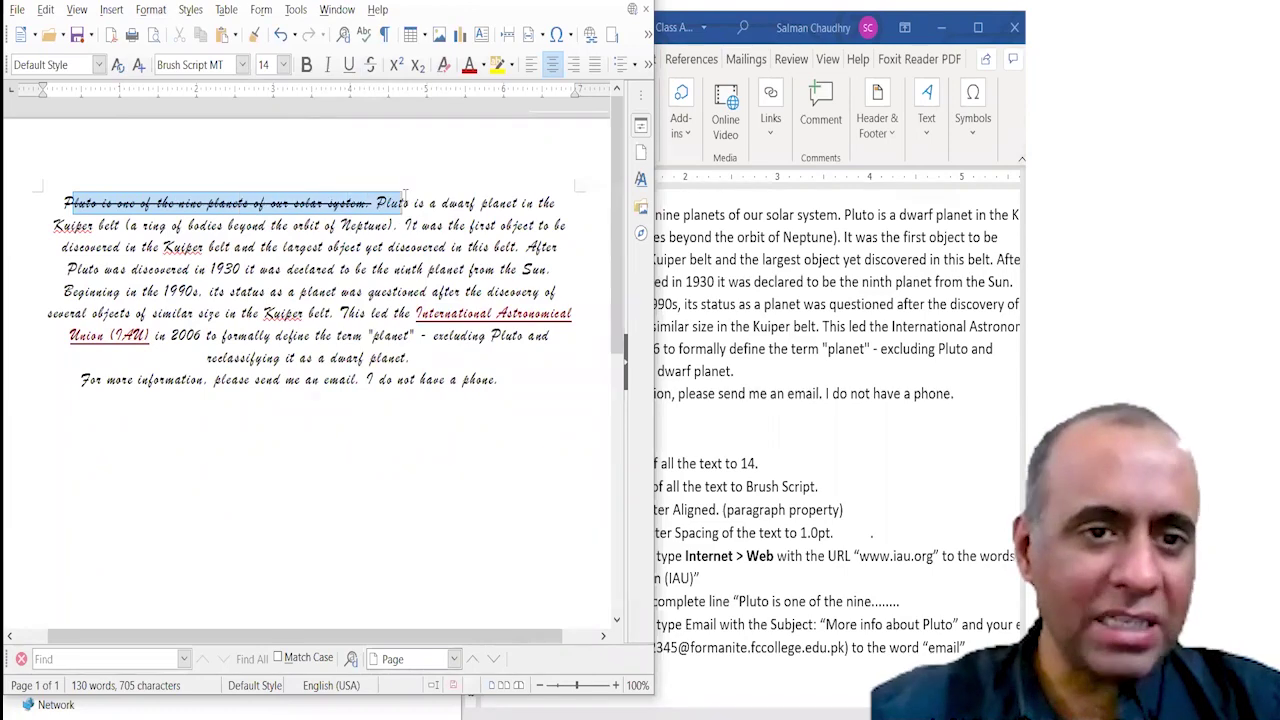
pyautogui.click(393, 254)
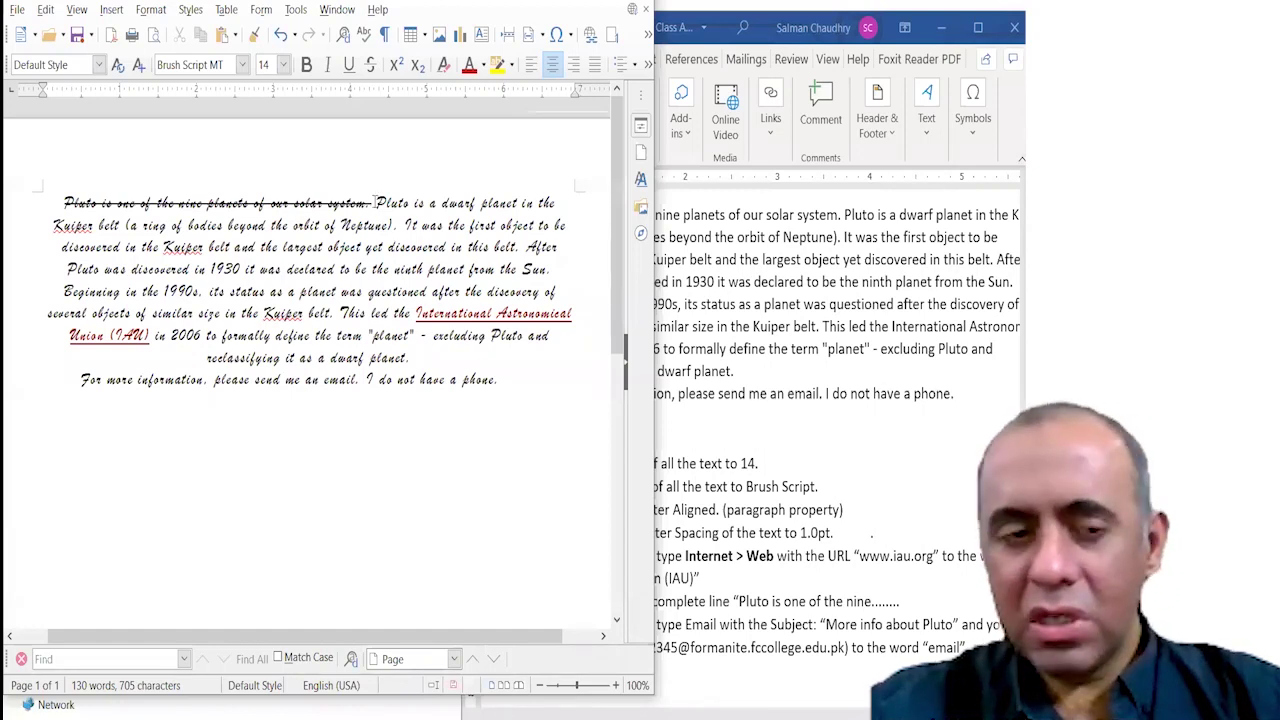
pyautogui.moveTo(374, 203); pyautogui.dragTo(63, 204)
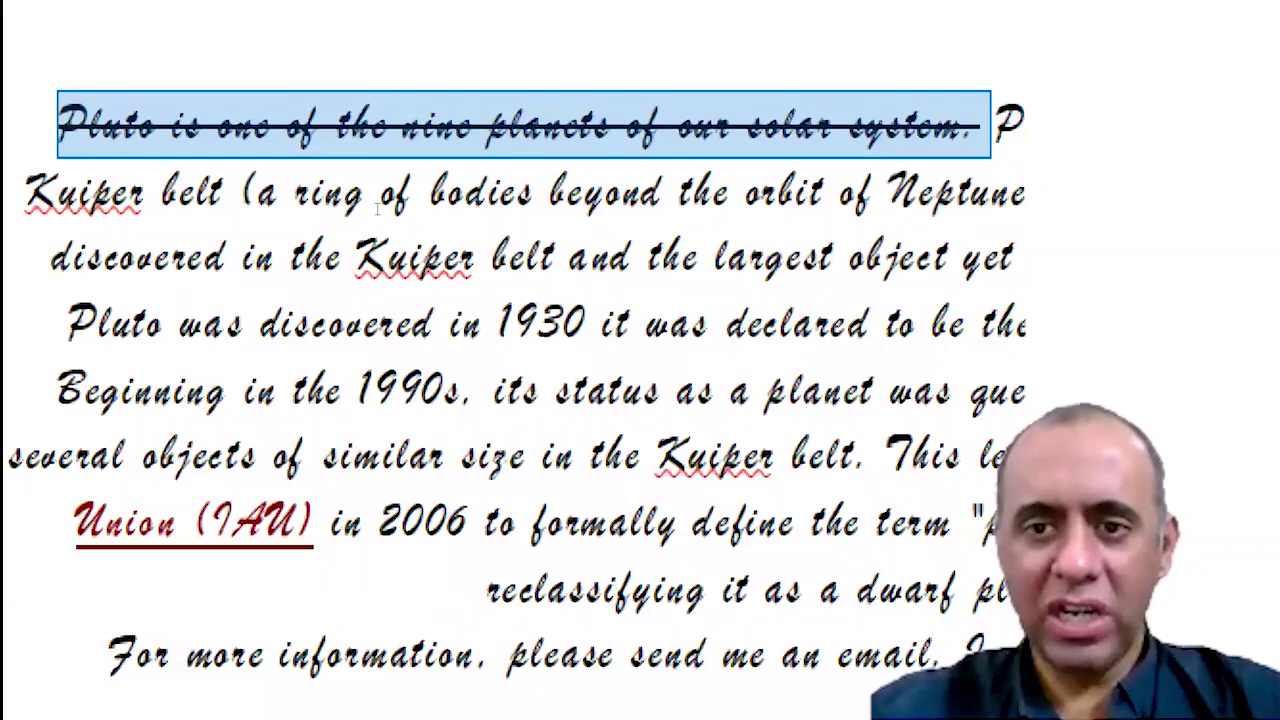
# Select the word 'email' in the last line and open Insert > Hyperlink.
pyautogui.click(540, 686)
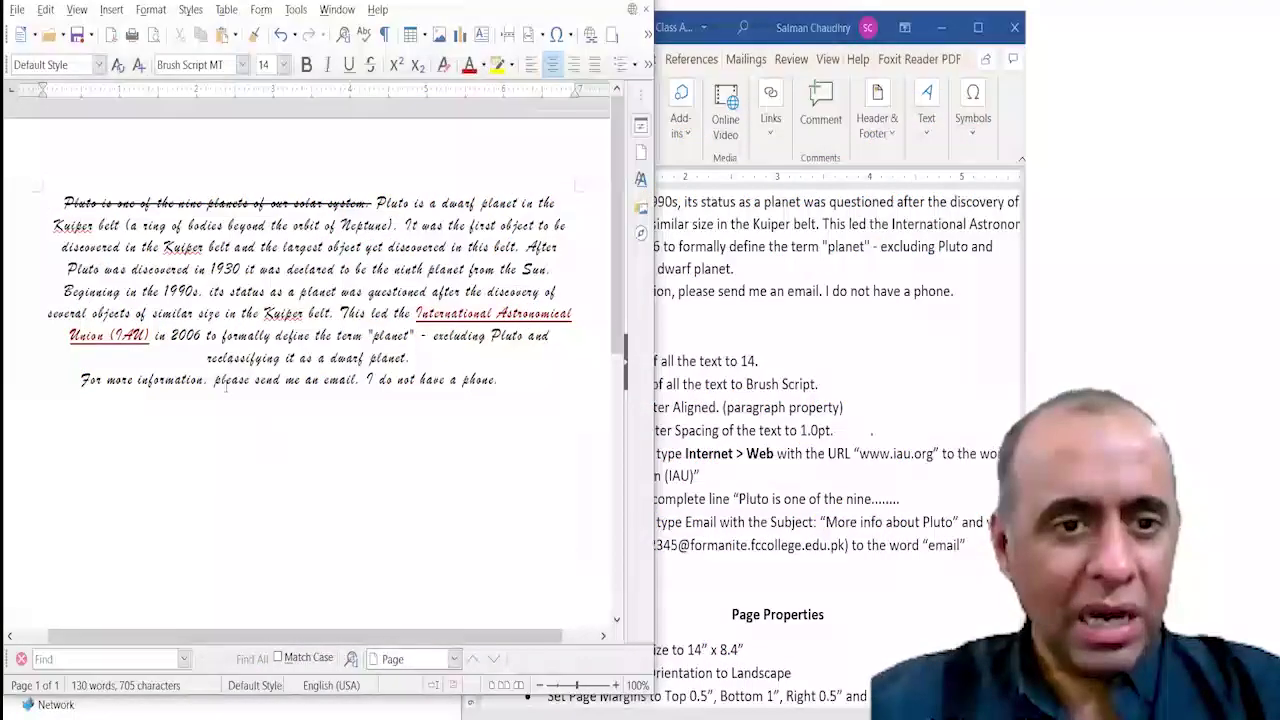
pyautogui.doubleClick(340, 381)
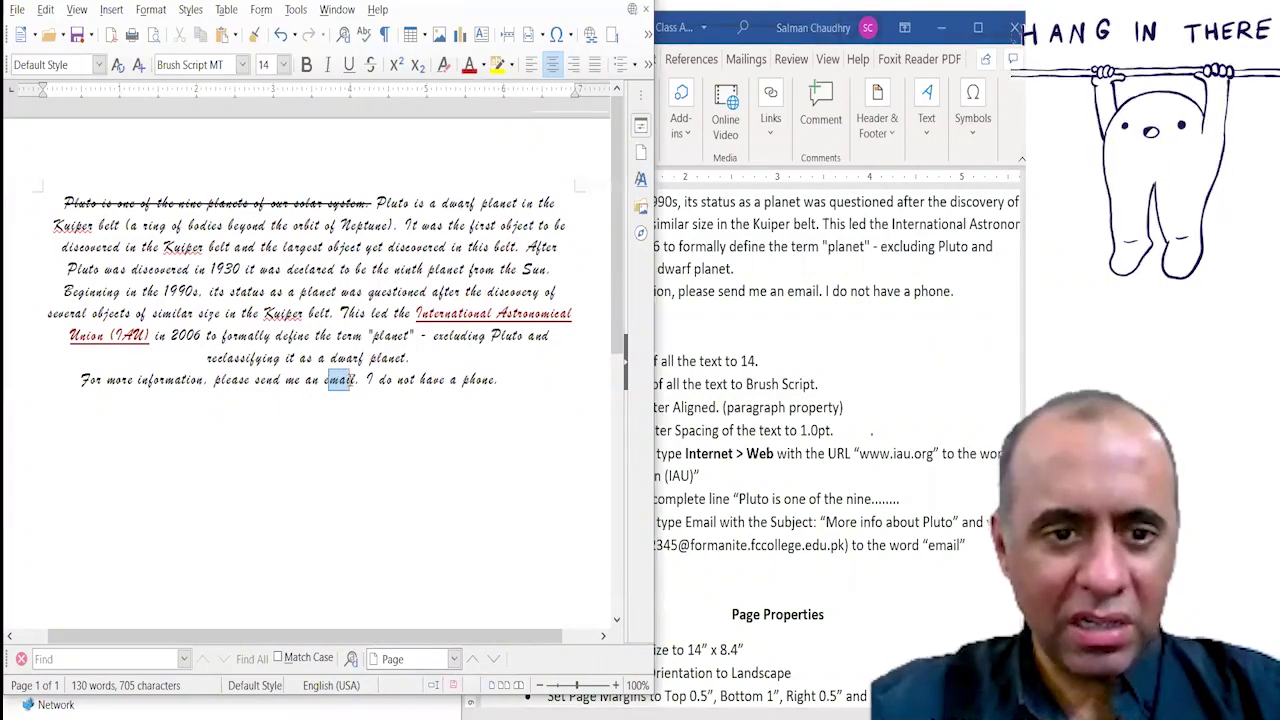
pyautogui.moveTo(343, 381); pyautogui.dragTo(323, 383)
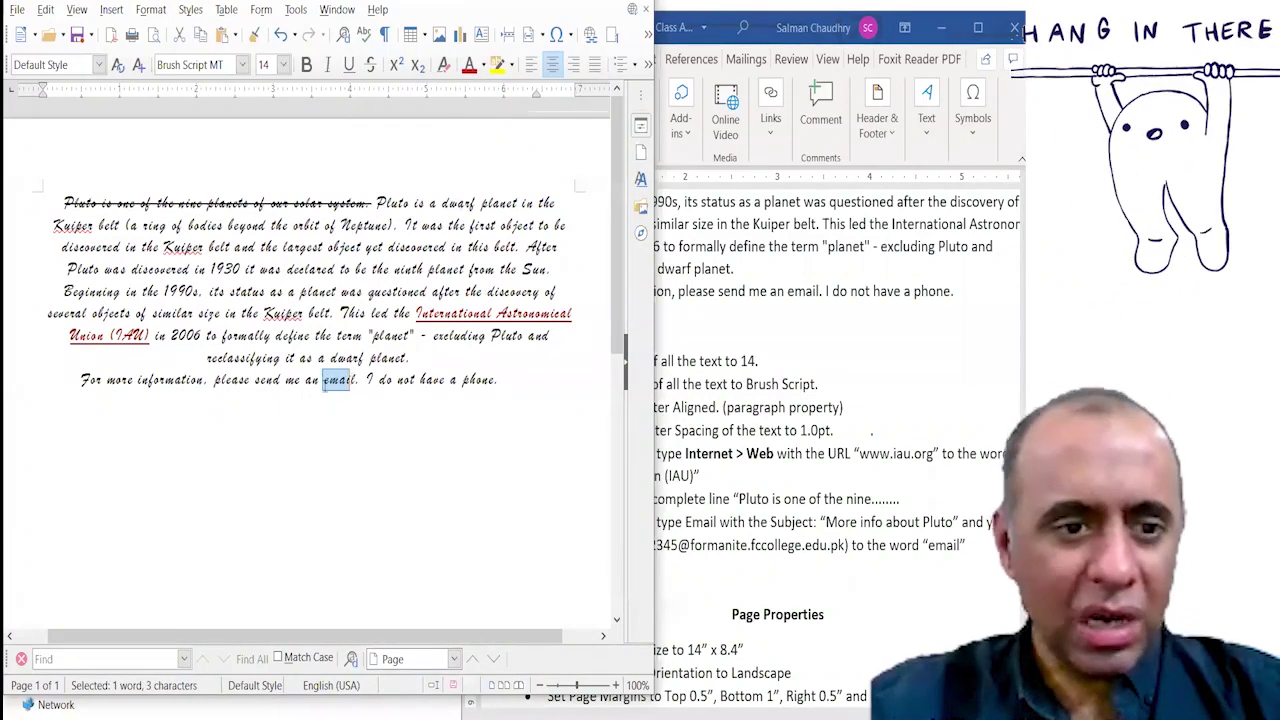
pyautogui.moveTo(106, 382); pyautogui.dragTo(358, 380)
pyautogui.click(328, 381)
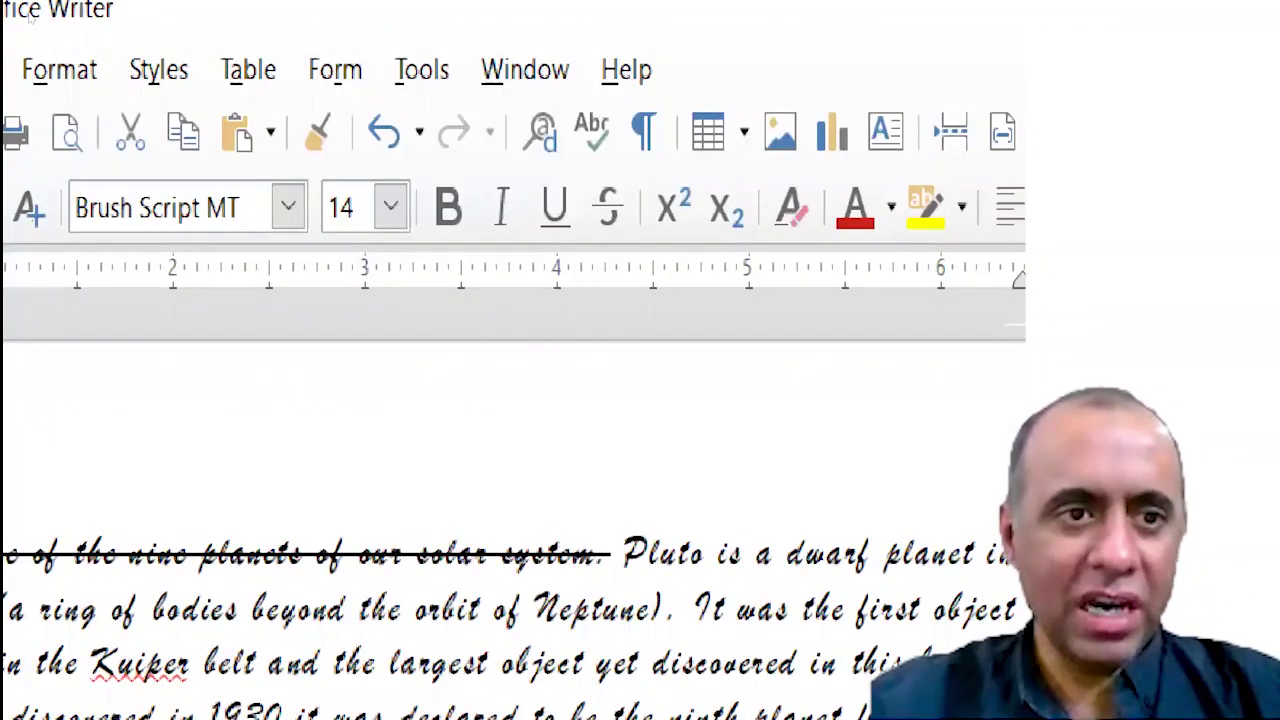
pyautogui.click(218, 67)
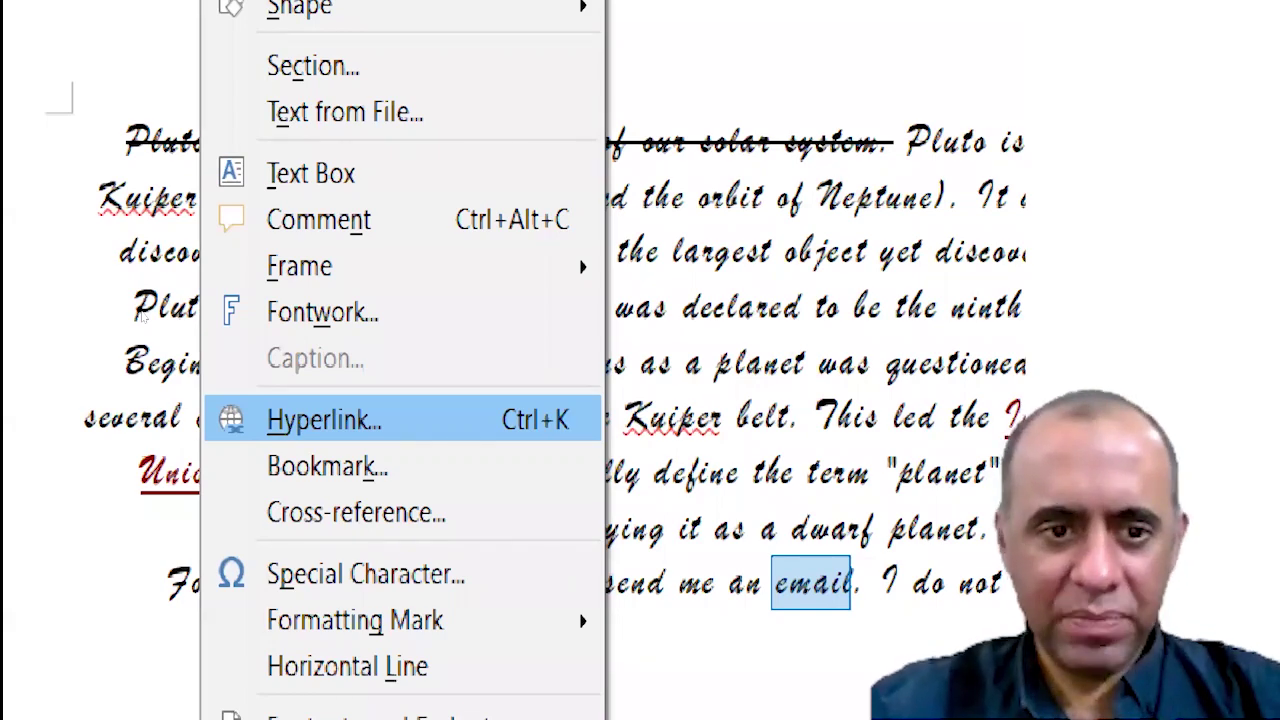
pyautogui.press('Return')
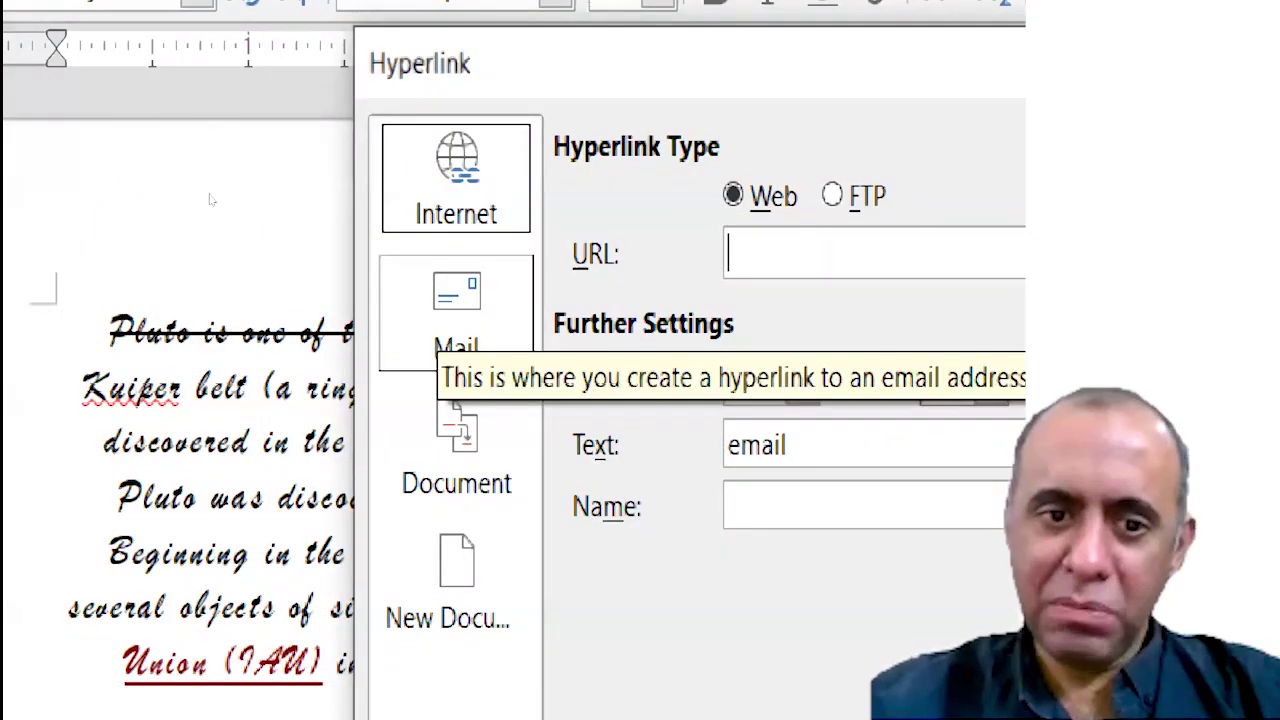
# Make it a mail link and enter the student's college e-mail address as recipient.
pyautogui.click(456, 320)
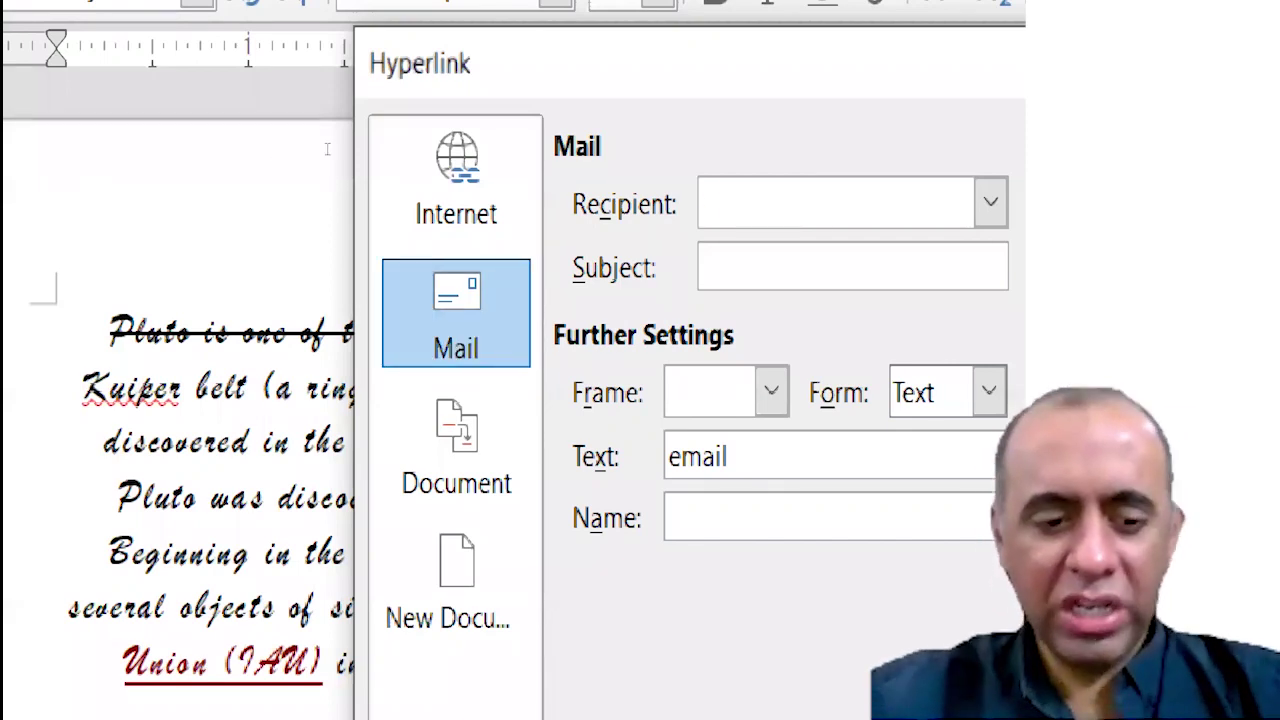
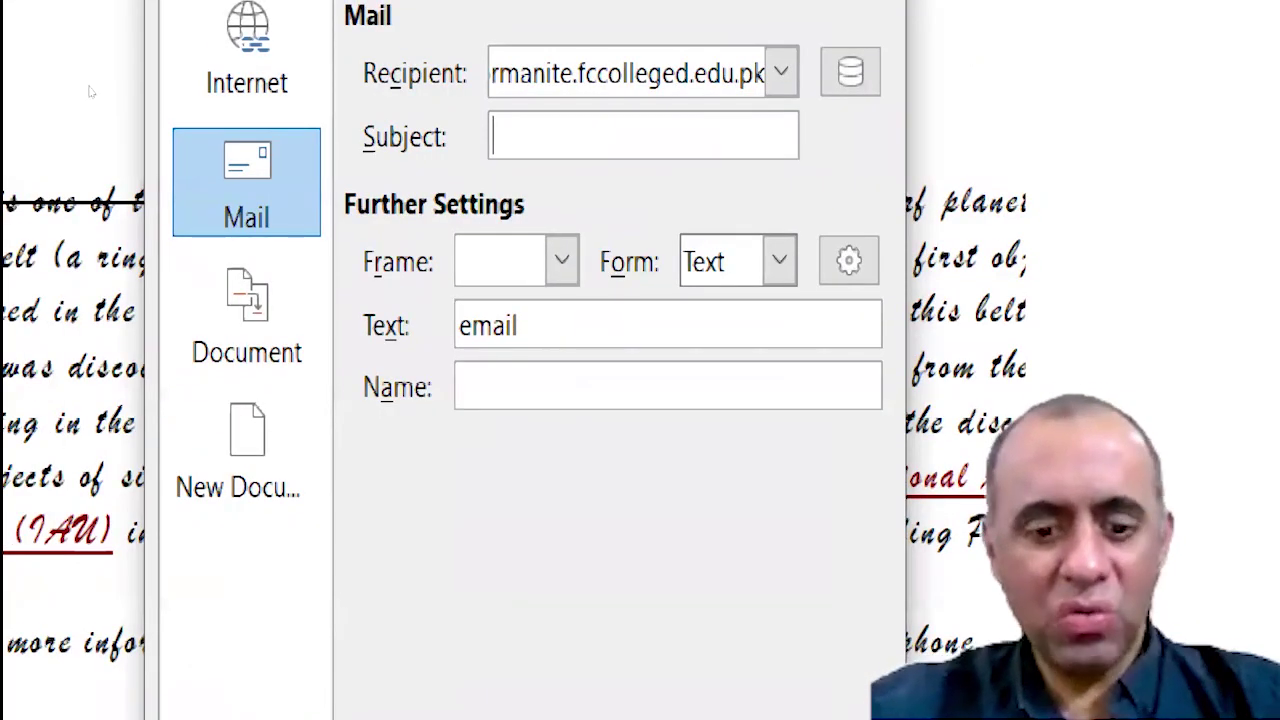
# Enter the subject 'More Info About Pluto' and confirm the mailto hyperlink on the word email.
pyautogui.write('More ')
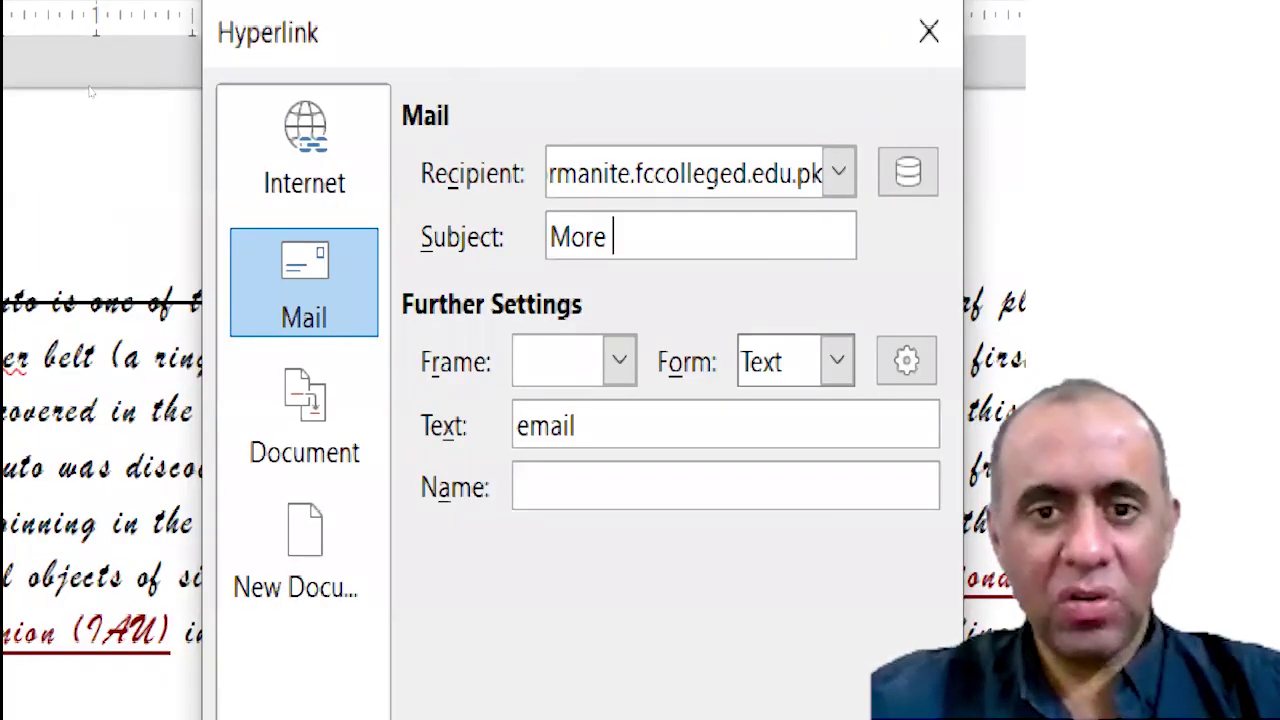
pyautogui.write('Info About P')
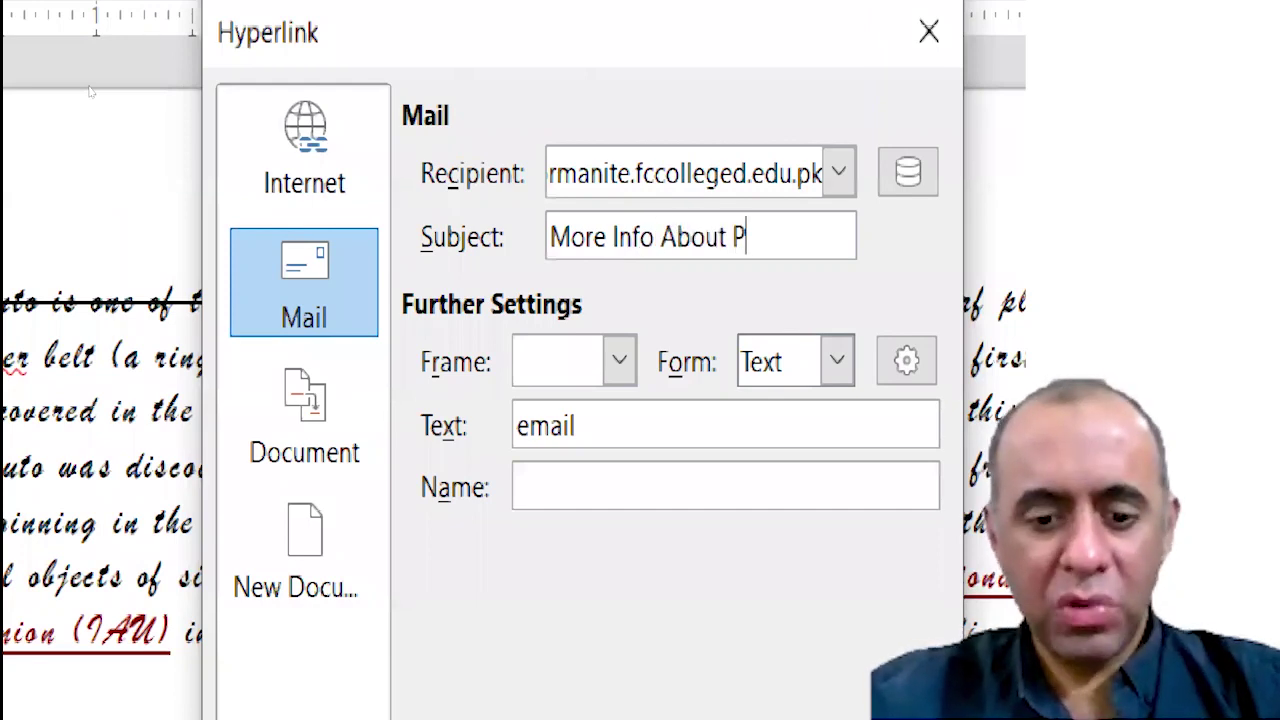
pyautogui.write('luto')
pyautogui.press('Home')
pyautogui.hotkey('shift', 'End')
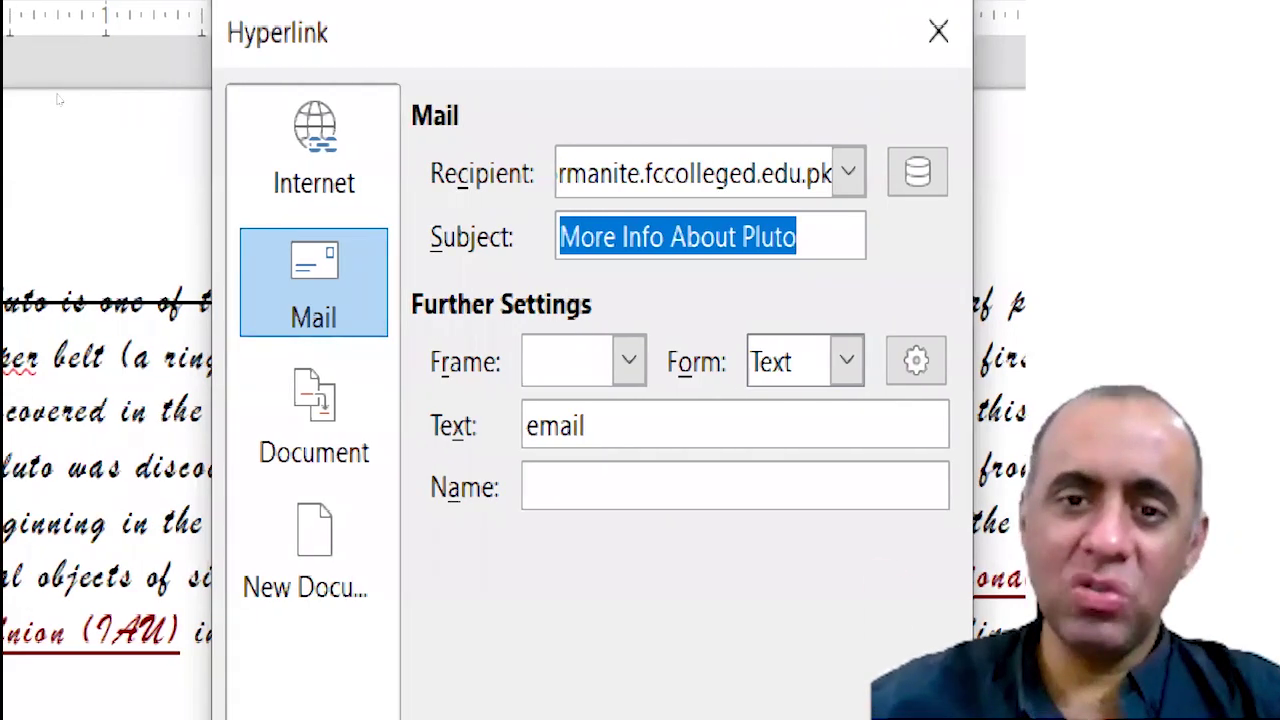
pyautogui.hotkey('shift', 'Tab')
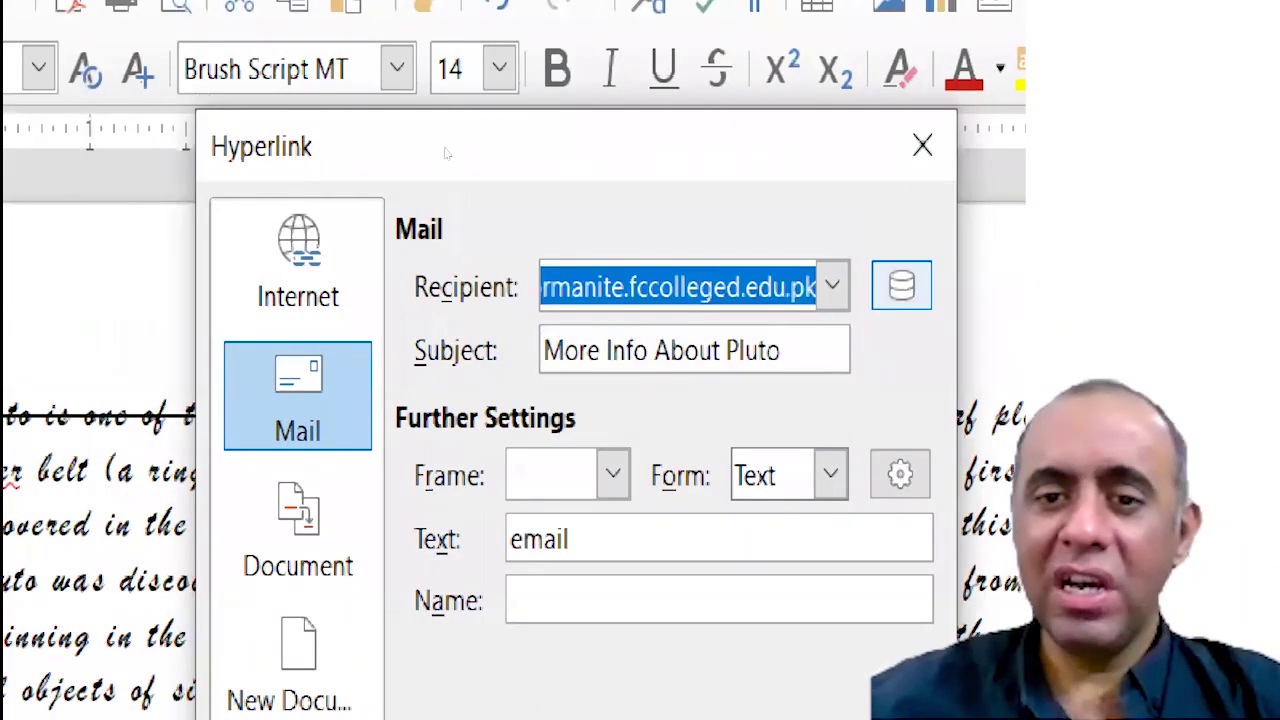
pyautogui.press('Tab')
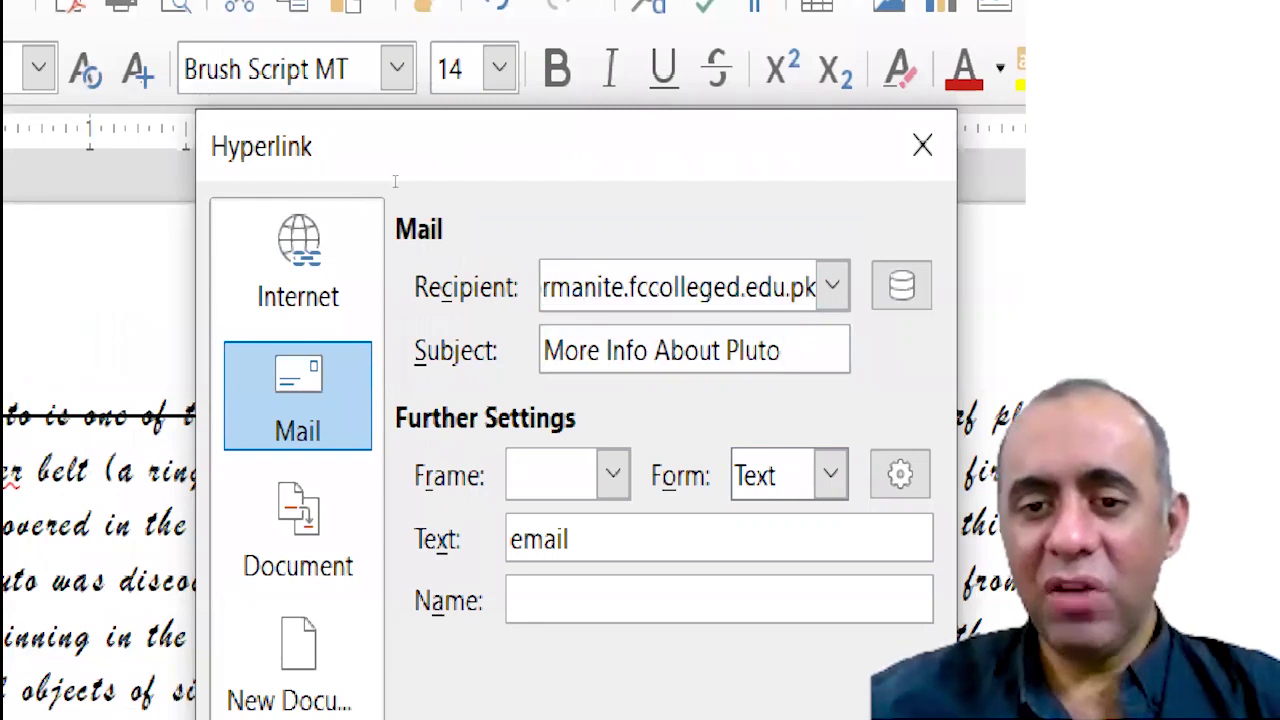
pyautogui.hotkey('shift', 'Left')
pyautogui.hotkey('shift', 'Left')
pyautogui.hotkey('shift', 'Left')
pyautogui.hotkey('shift', 'Left')
pyautogui.hotkey('shift', 'Left')
pyautogui.hotkey('shift', 'Left')
pyautogui.hotkey('shift', 'Left')
pyautogui.hotkey('shift', 'Left')
pyautogui.hotkey('shift', 'Left')
pyautogui.hotkey('shift', 'Left')
pyautogui.hotkey('shift', 'Left')
pyautogui.hotkey('shift', 'Left')
pyautogui.hotkey('shift', 'Left')
pyautogui.hotkey('shift', 'Left')
pyautogui.hotkey('shift', 'Left')
pyautogui.hotkey('shift', 'Left')
pyautogui.hotkey('shift', 'Left')
pyautogui.hotkey('shift', 'Left')
pyautogui.hotkey('shift', 'Left')
pyautogui.hotkey('shift', 'Left')
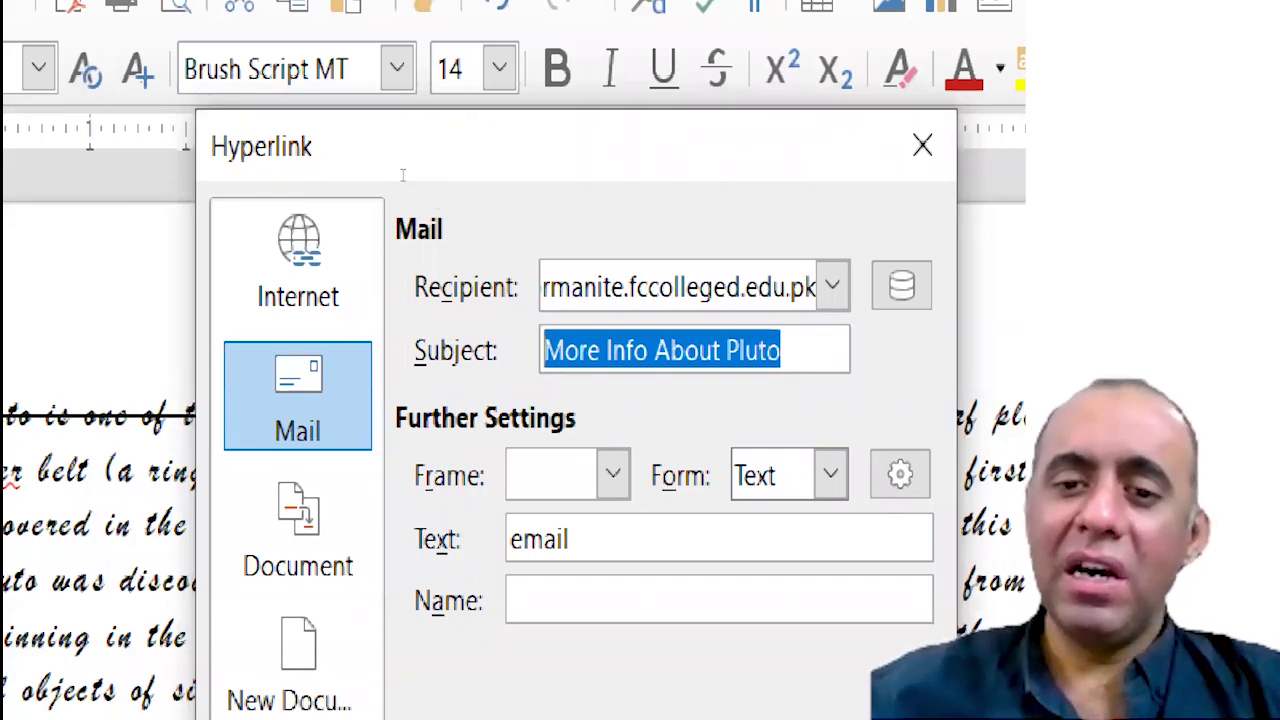
pyautogui.press('End')
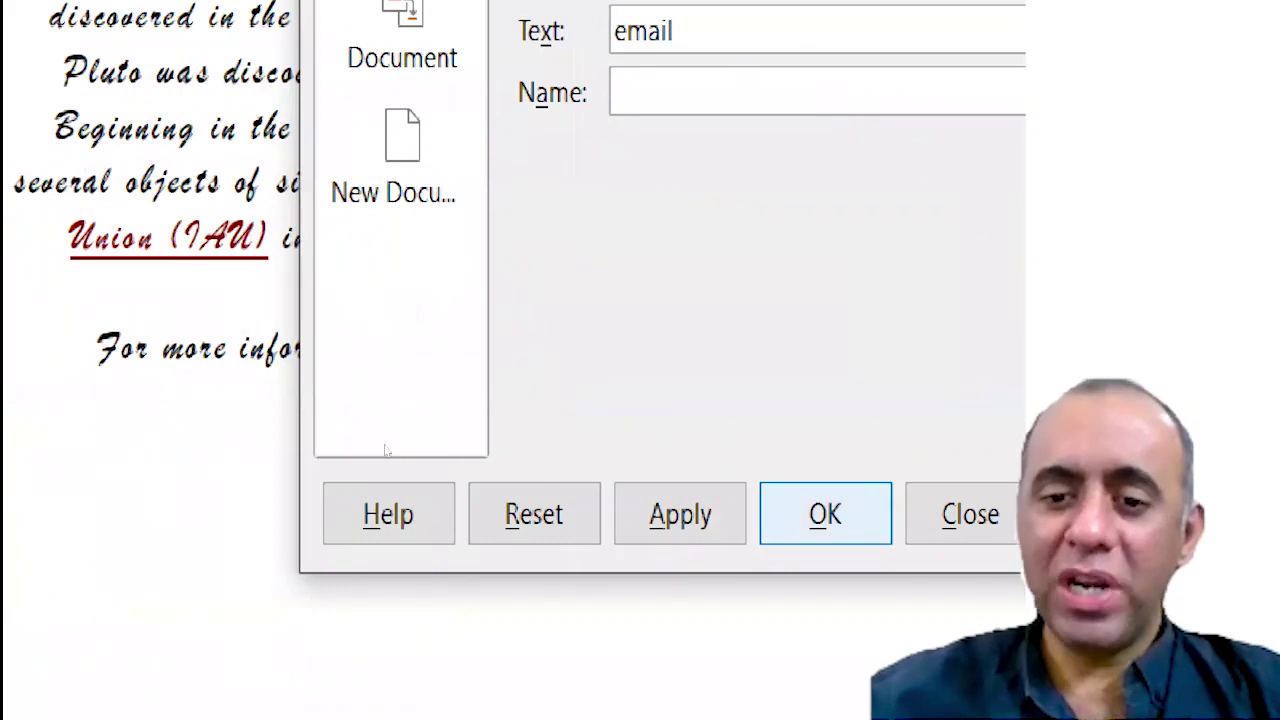
pyautogui.press('Return')
pyautogui.click(405, 401)
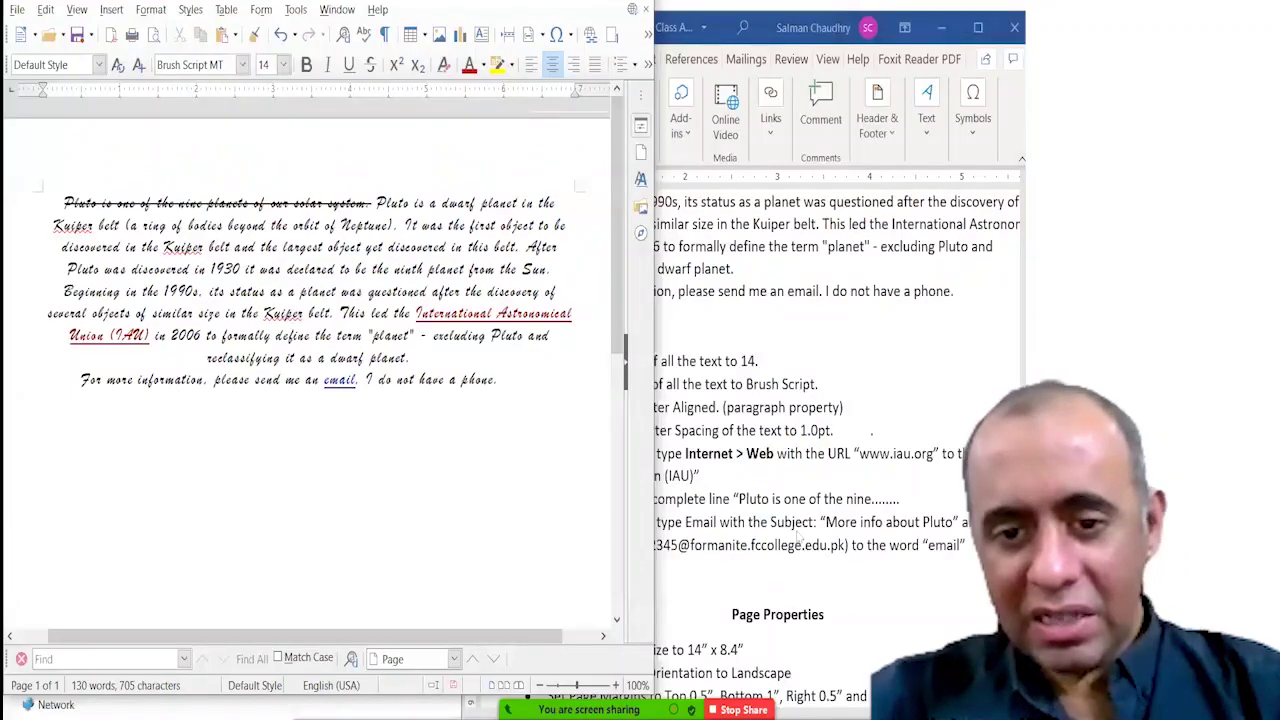
# Bring the Word instructions document in front of the Pluto document.
pyautogui.click(798, 536)
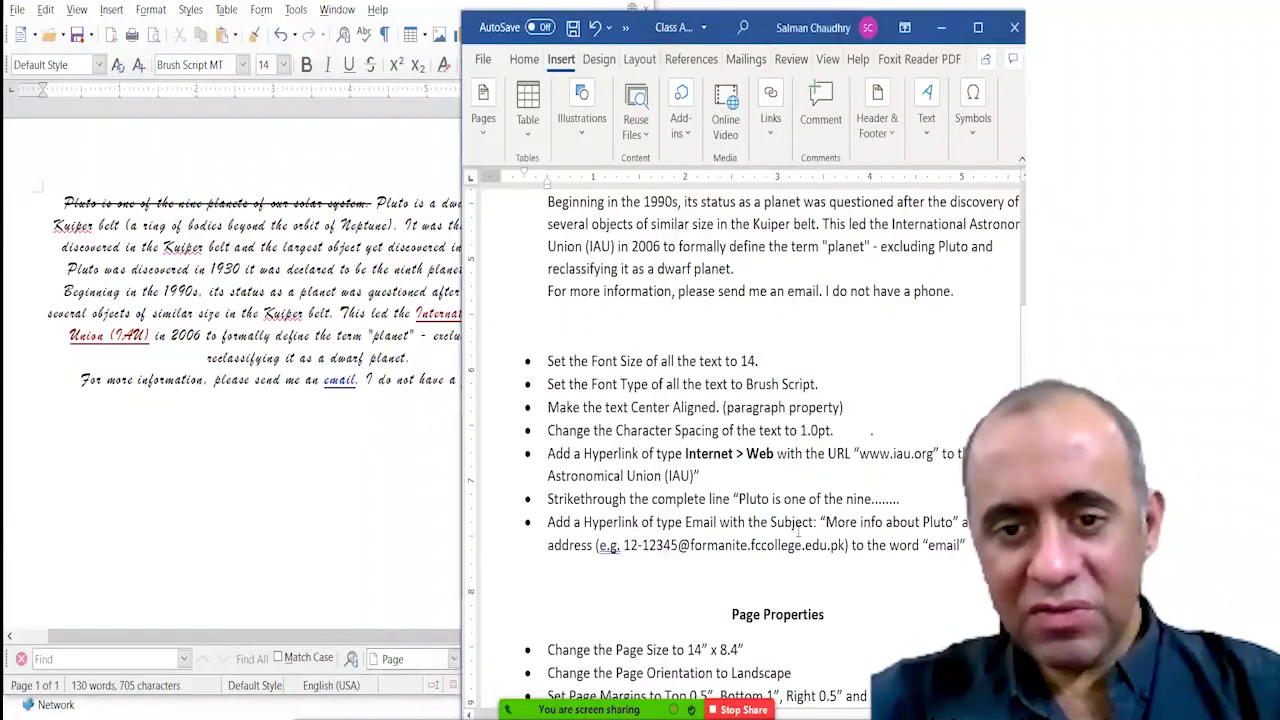
# Dismiss the chat pop-up, review the Page Properties tasks in Word, and open Writer's Format menu.
pyautogui.click(428, 451)
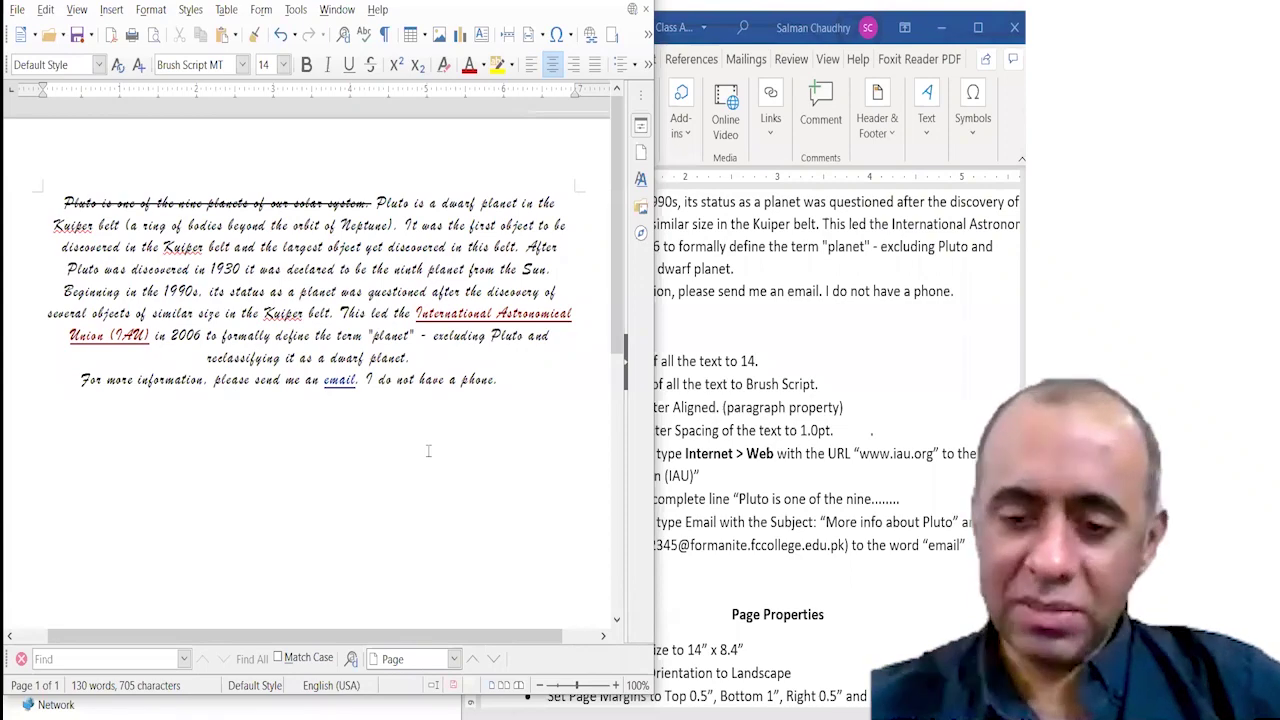
pyautogui.click(670, 203)
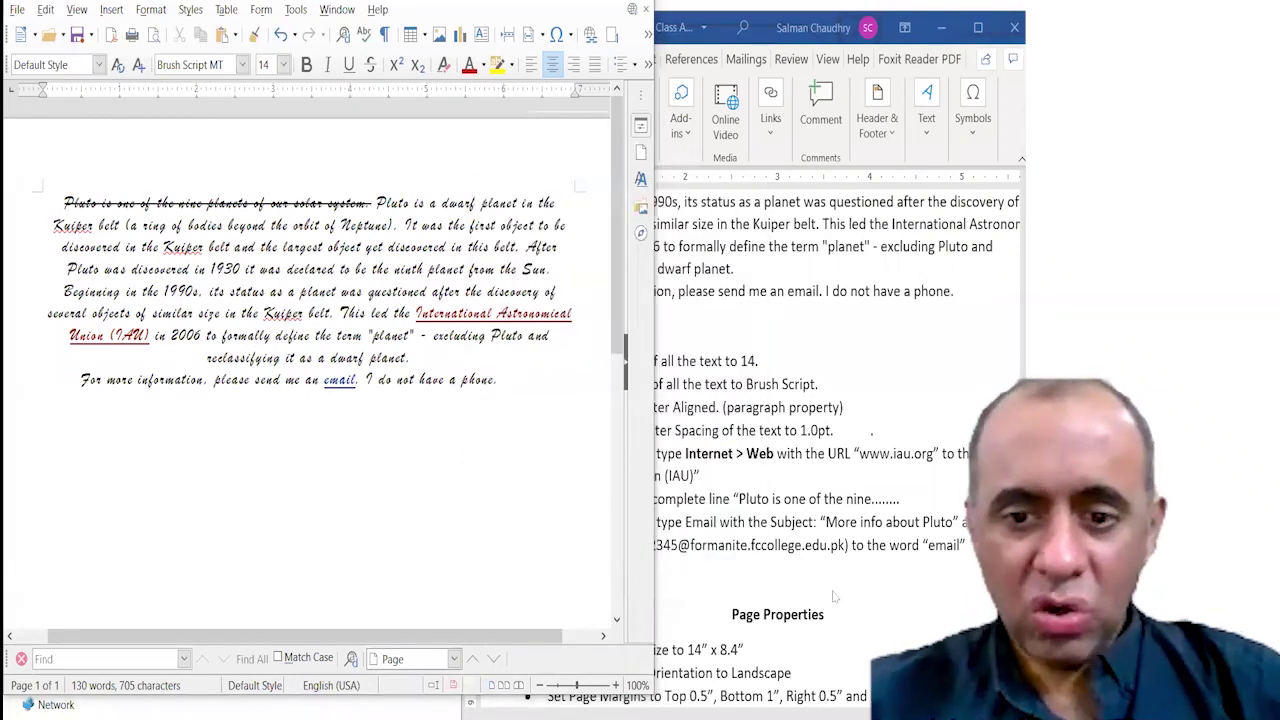
pyautogui.click(834, 591)
pyautogui.scroll(-6, 834, 591)
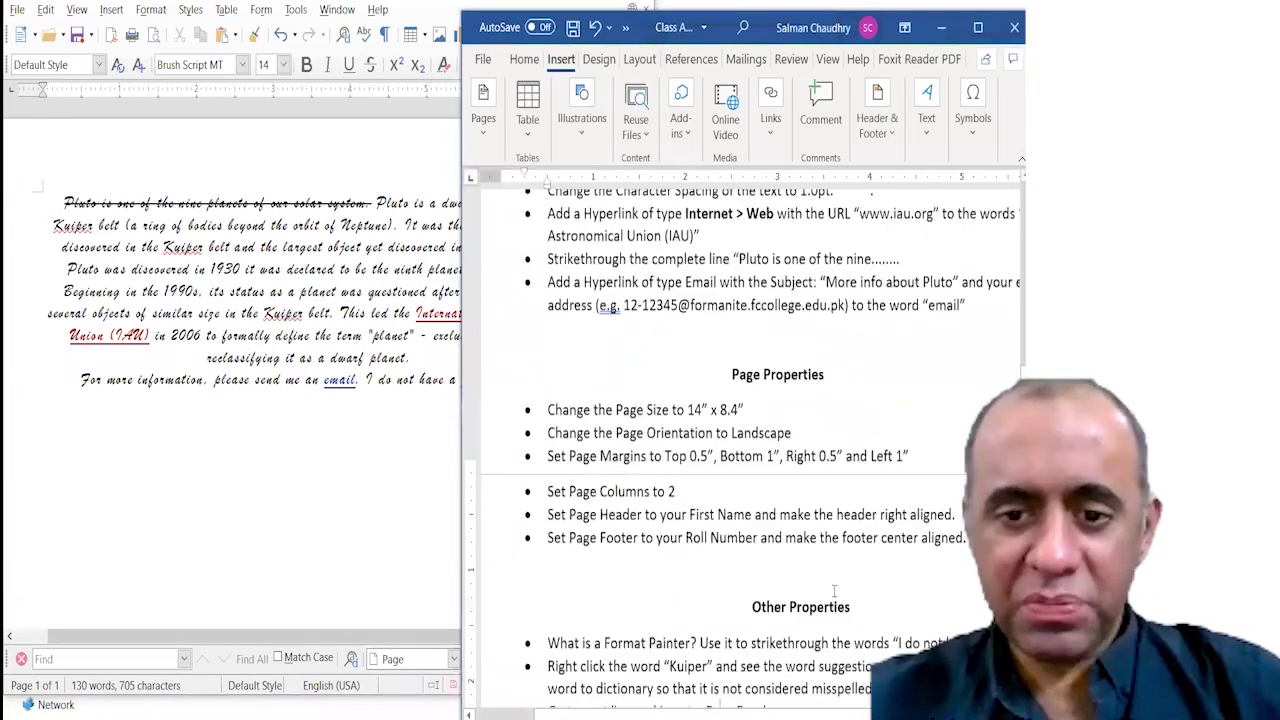
pyautogui.scroll(2, 834, 593)
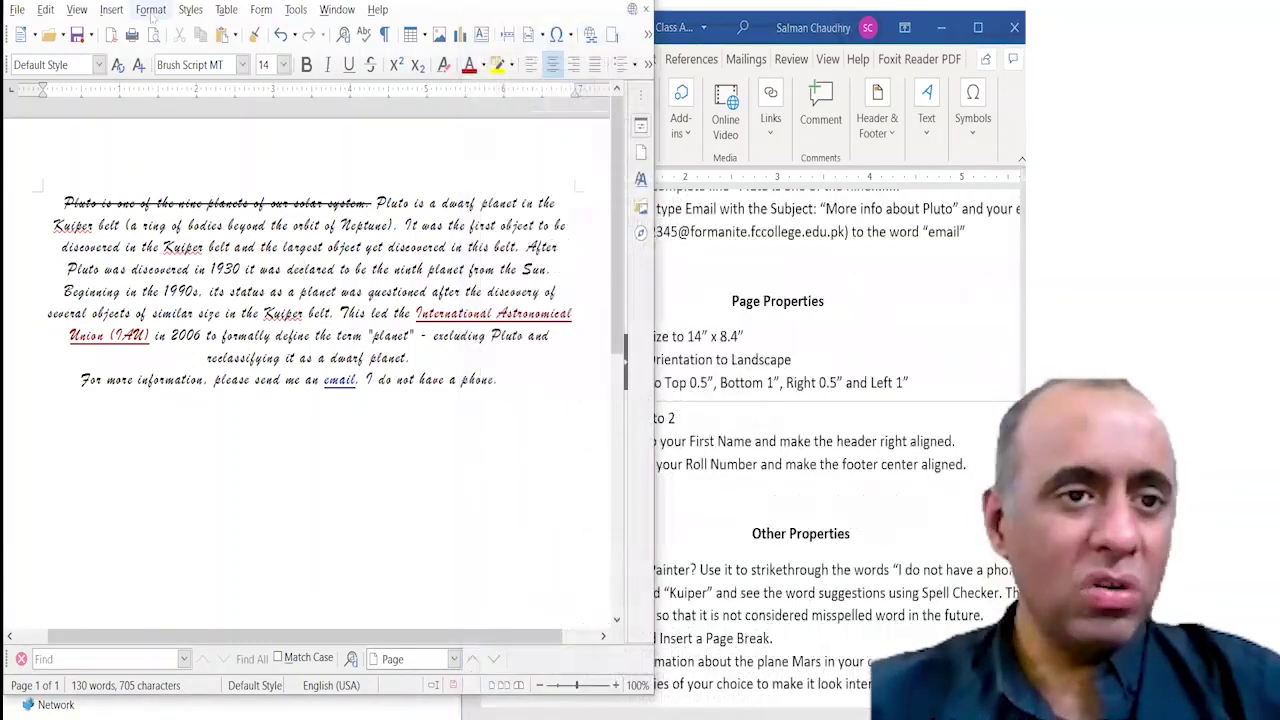
pyautogui.click(151, 10)
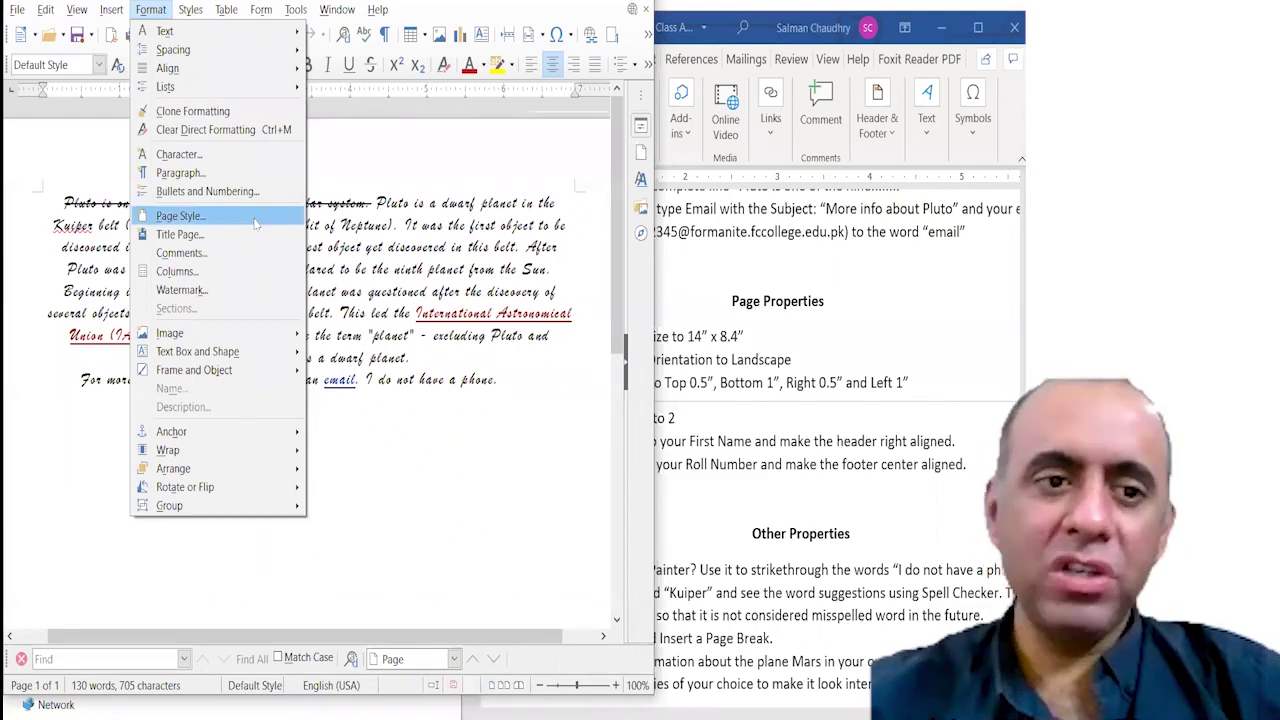
# Open the Page Style's Page settings and check the required 14" × 8.4" size in the instructions.
pyautogui.click(255, 224)
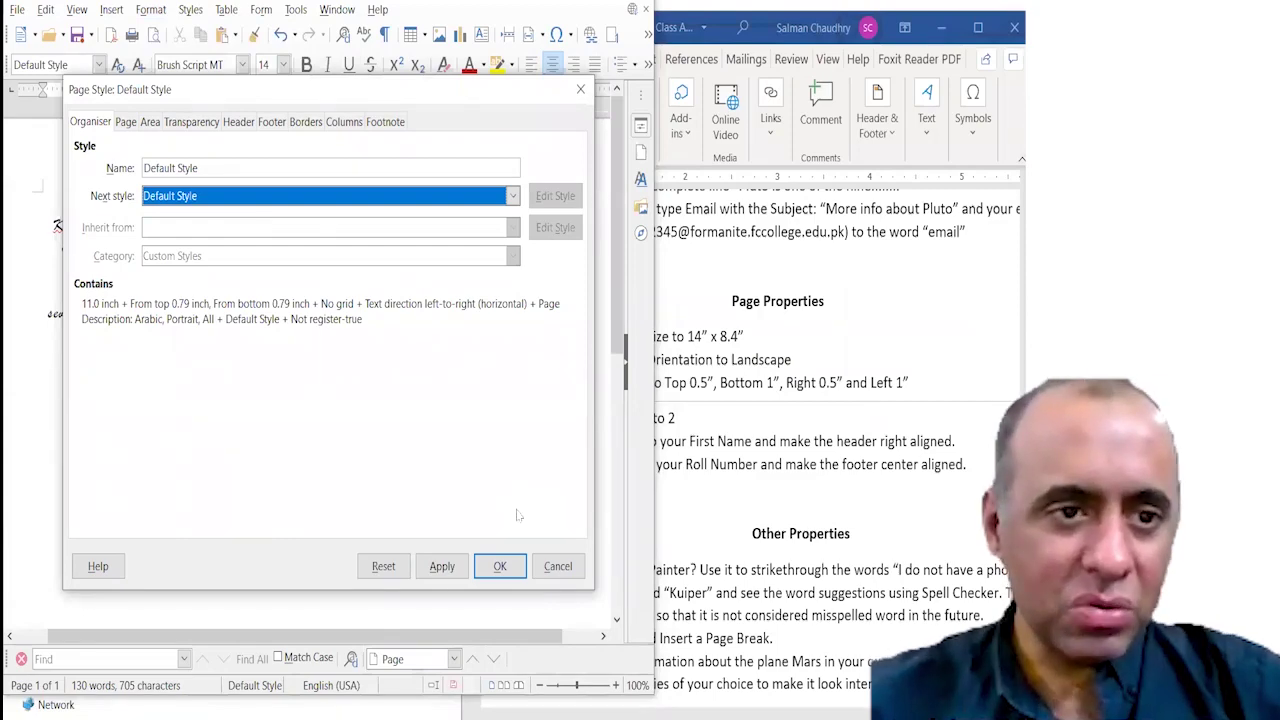
pyautogui.click(127, 123)
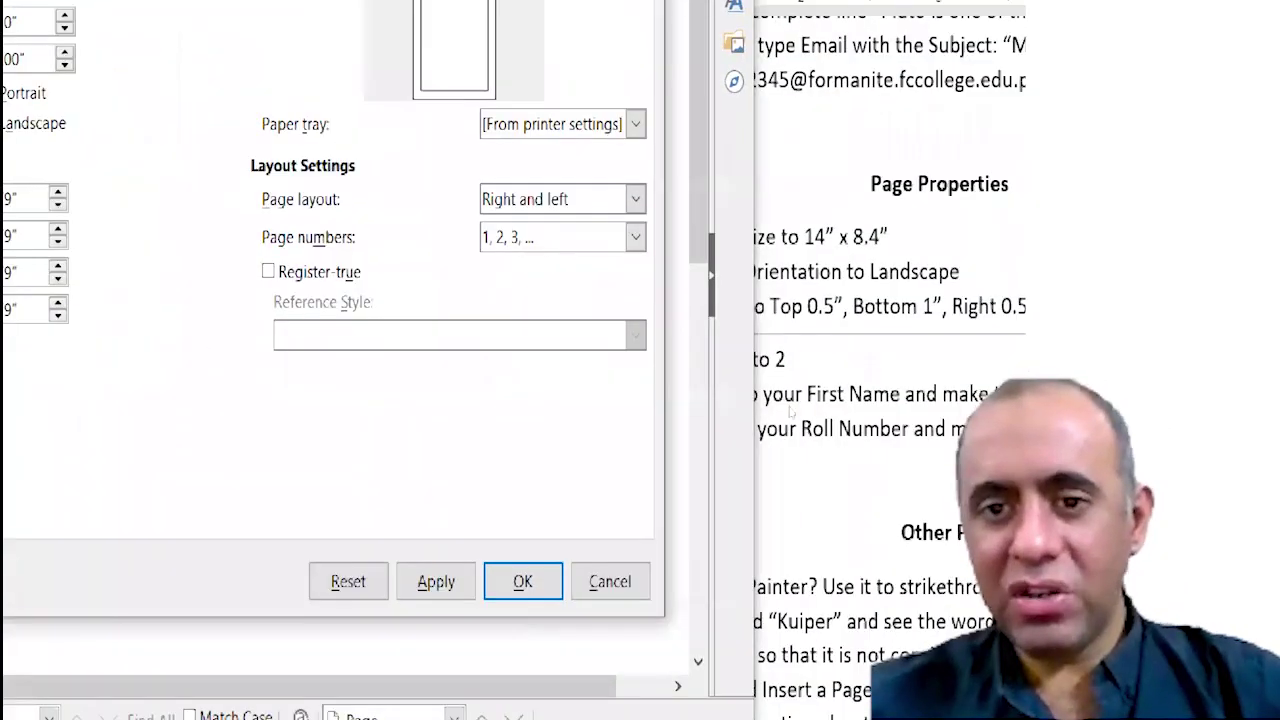
pyautogui.click(788, 408)
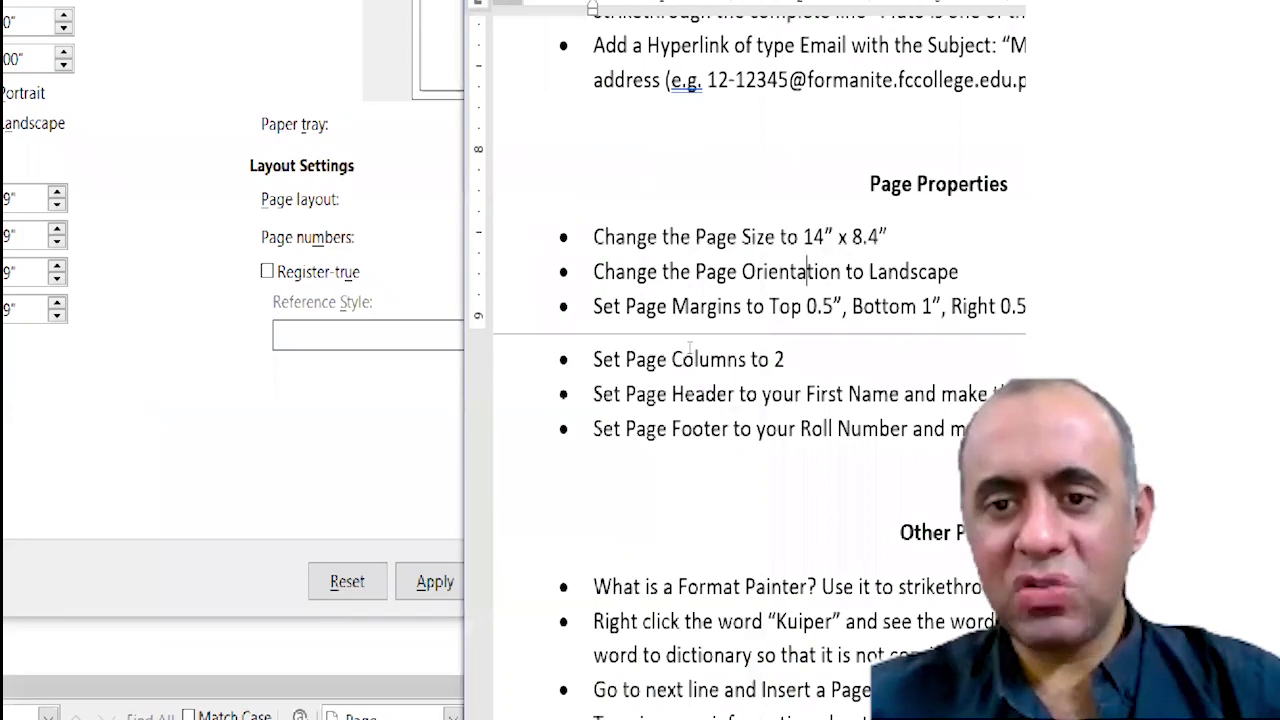
pyautogui.moveTo(700, 337); pyautogui.dragTo(748, 335)
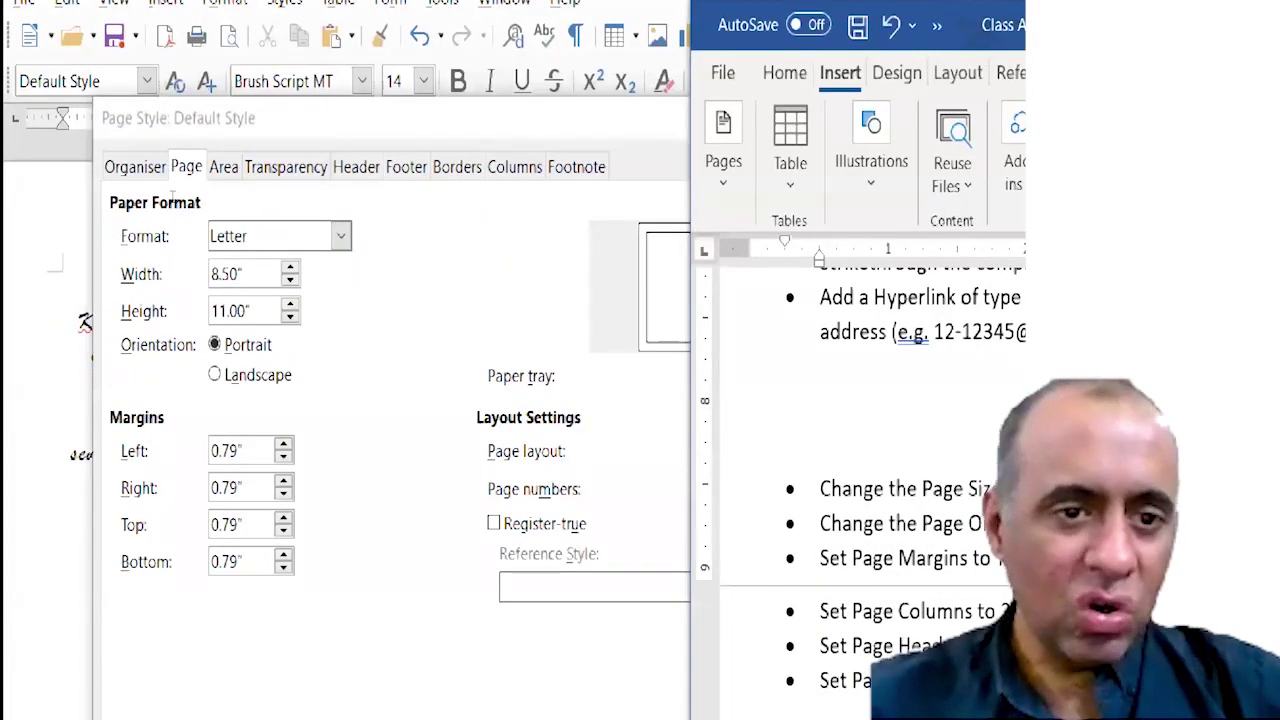
pyautogui.click(87, 191)
# Set the page width to 14" and height to 8.4", keeping Landscape orientation.
pyautogui.write('14')
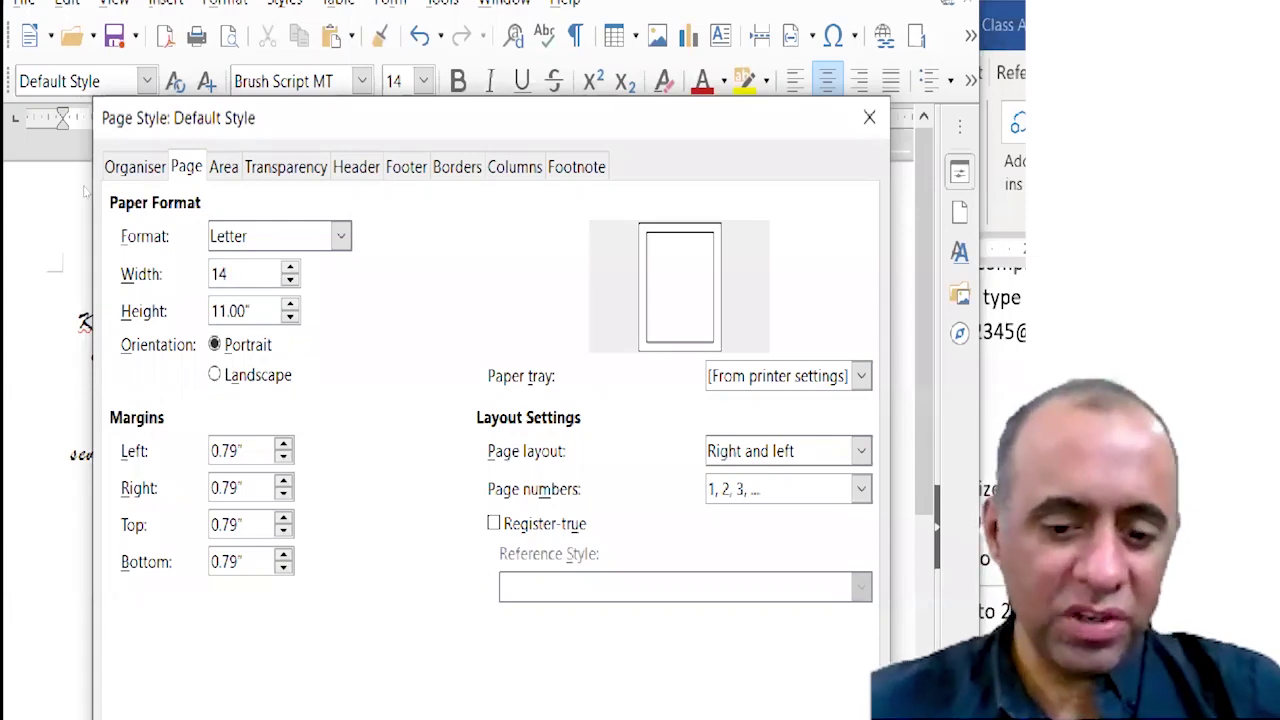
pyautogui.press('Tab')
pyautogui.write('8.4')
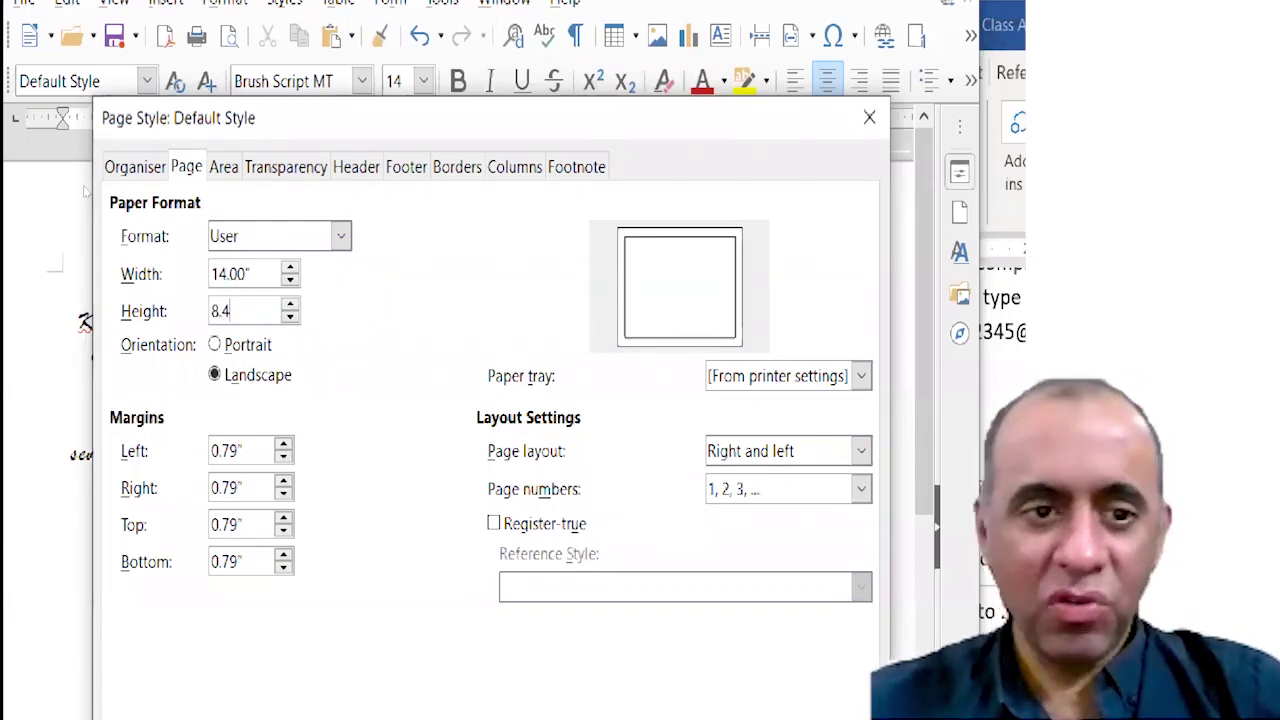
pyautogui.press('Tab')
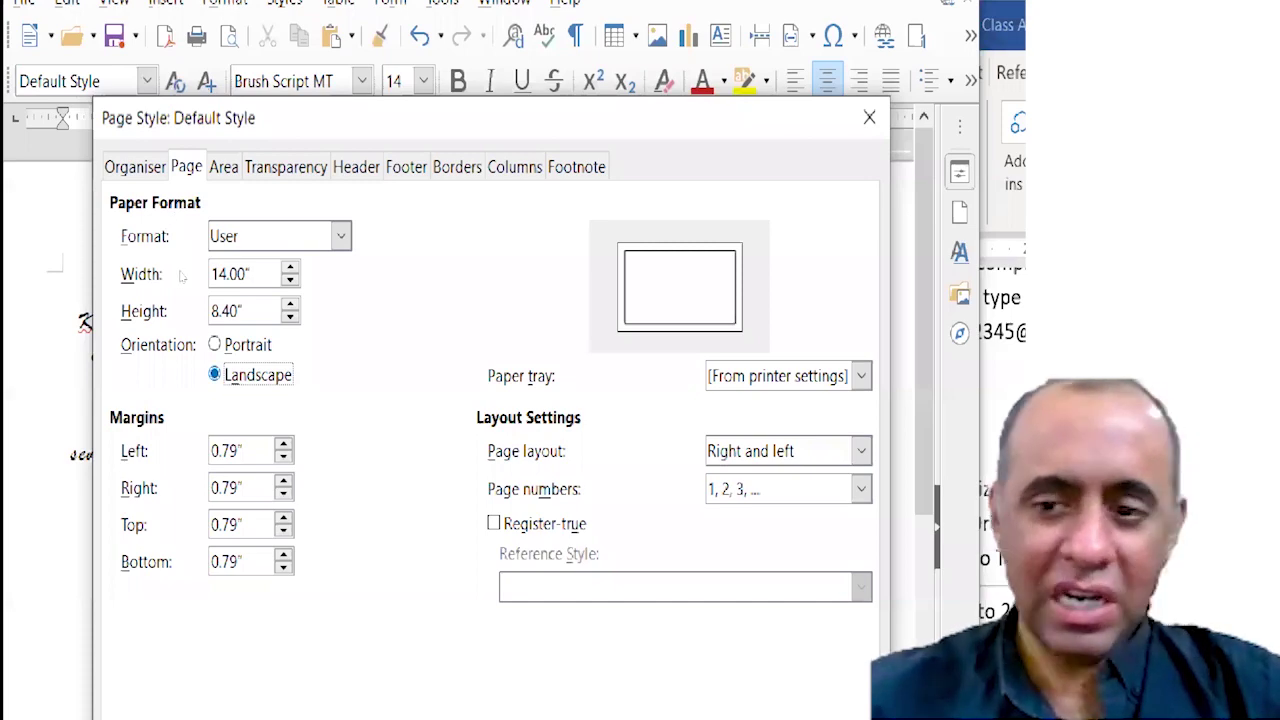
pyautogui.hotkey('alt', 'Tab')
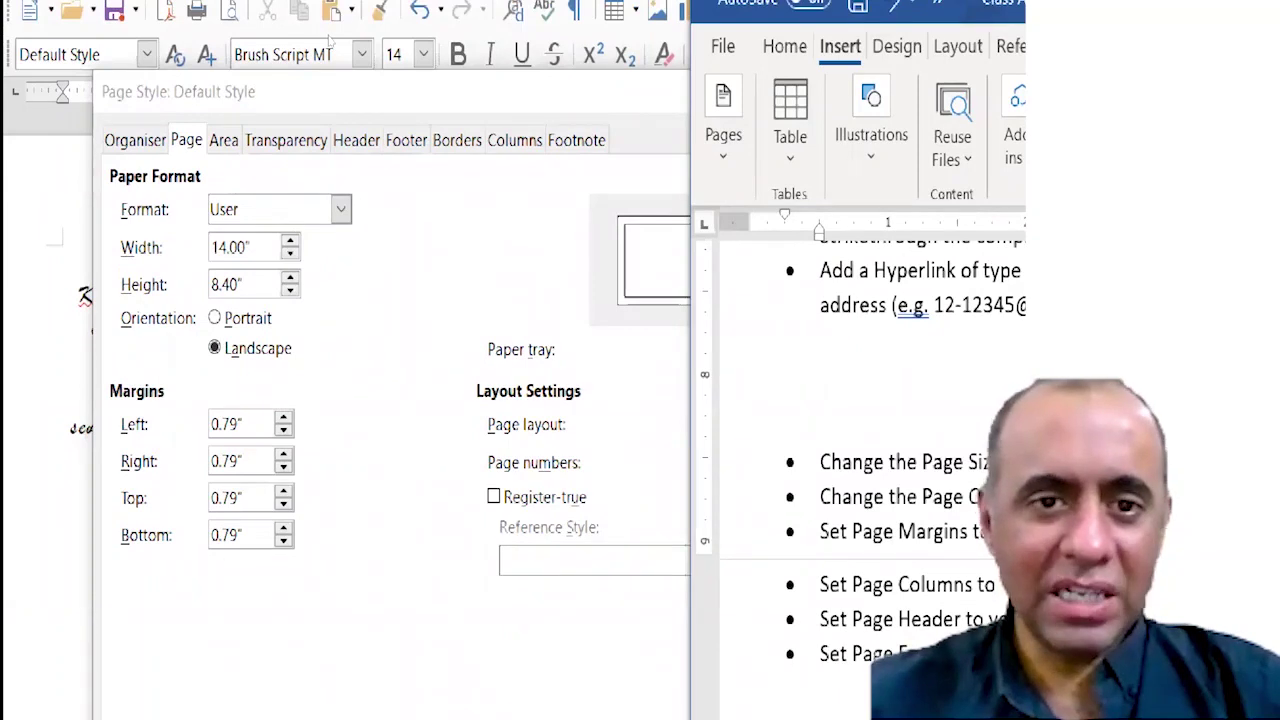
pyautogui.click(327, 92)
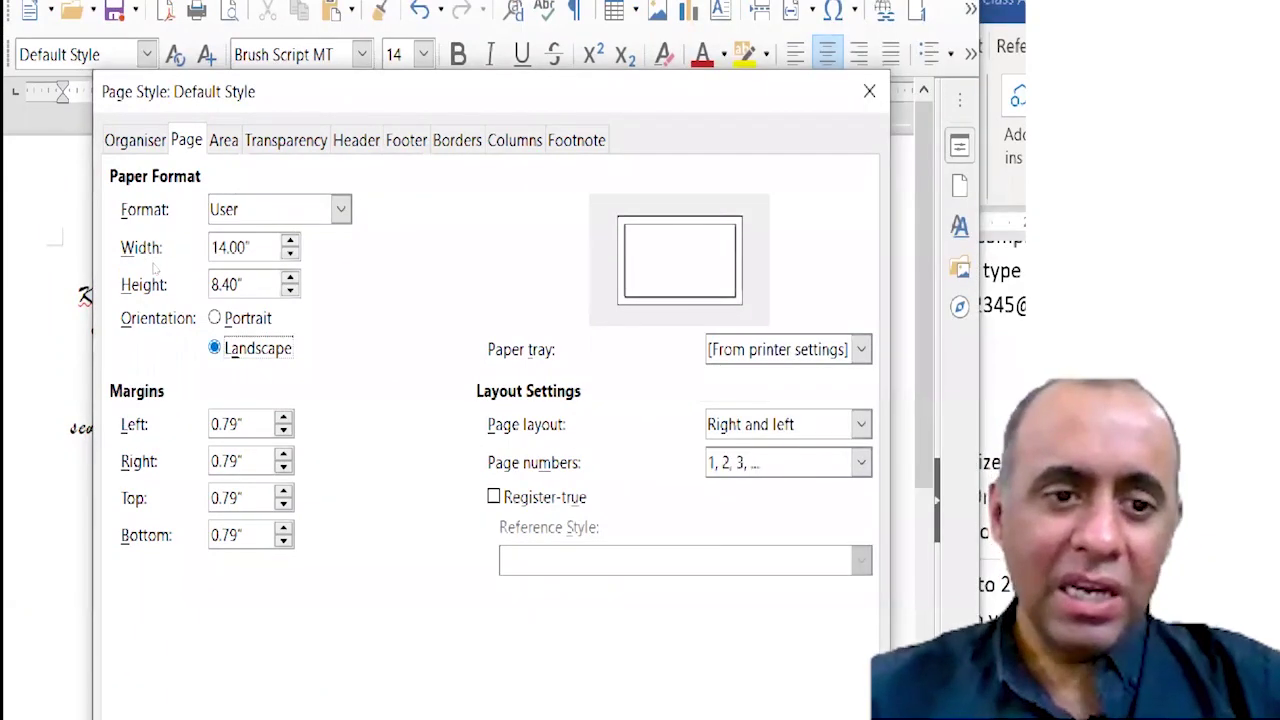
pyautogui.press('Up')
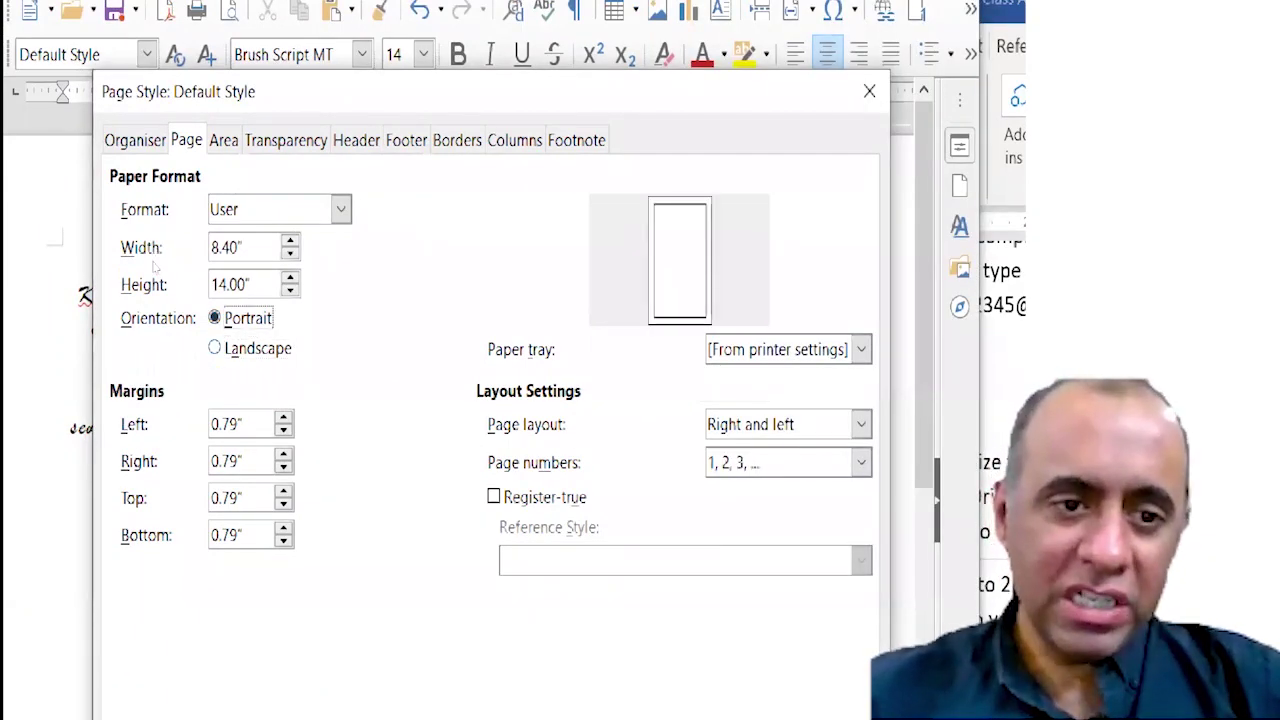
pyautogui.press('Down')
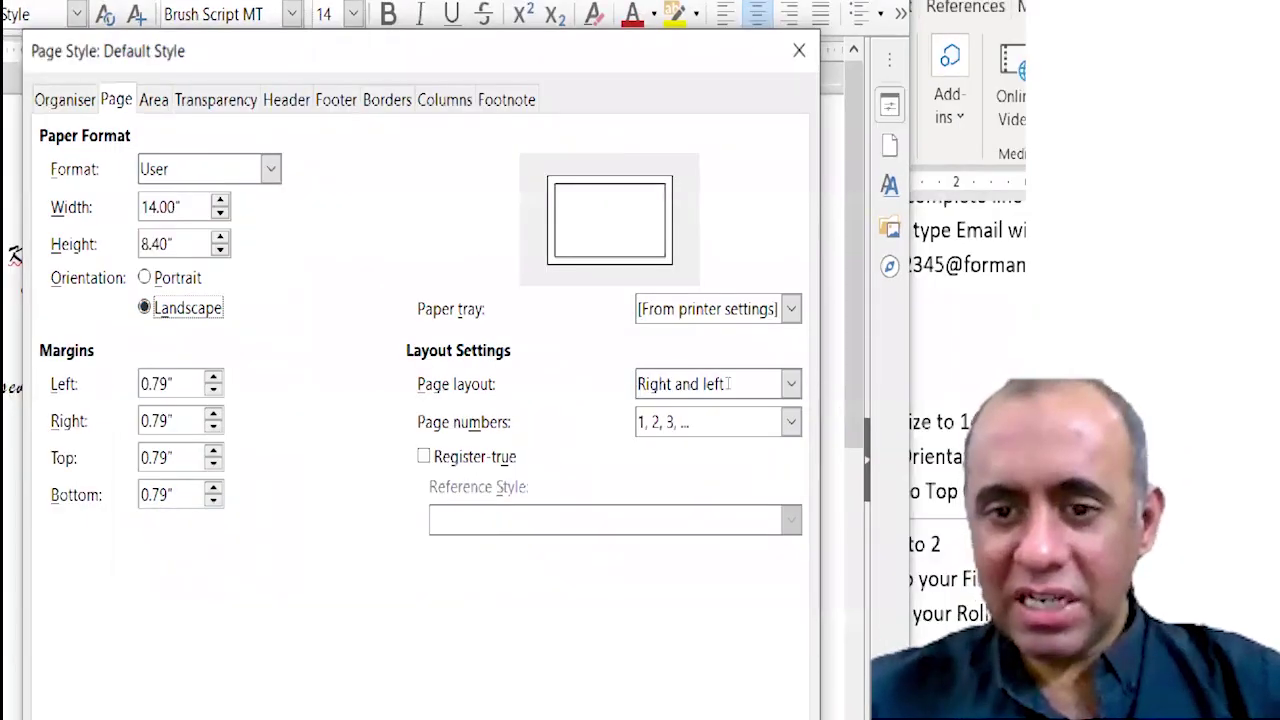
pyautogui.hotkey('alt', 'Tab')
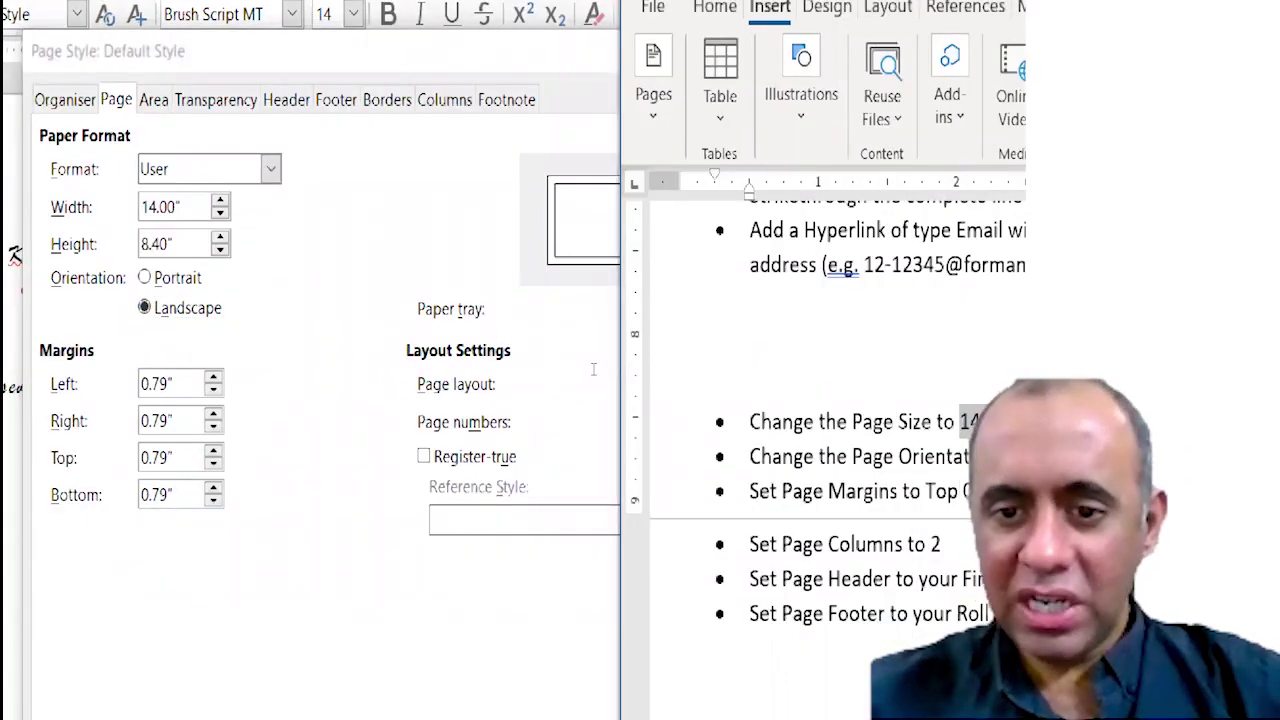
# Set the page margins to top 0.5", bottom 1", right 0.5" and left 1".
pyautogui.moveTo(782, 491); pyautogui.dragTo(940, 489)
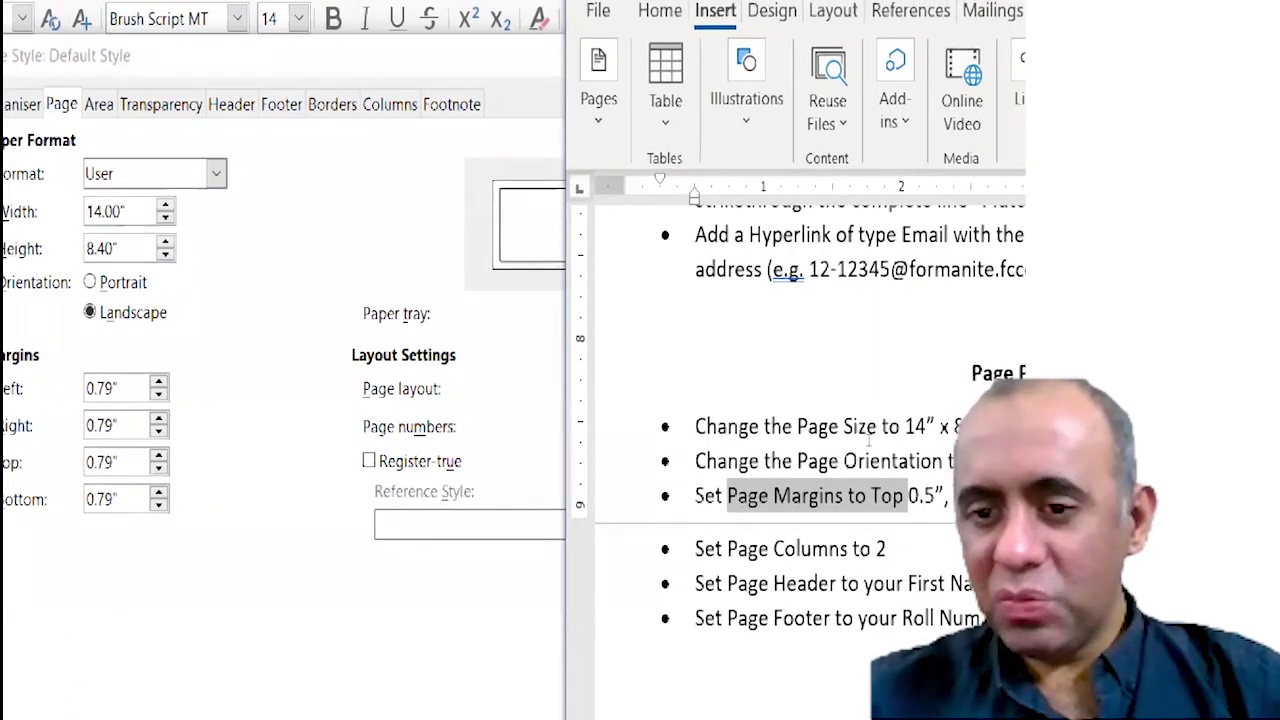
pyautogui.click(856, 380)
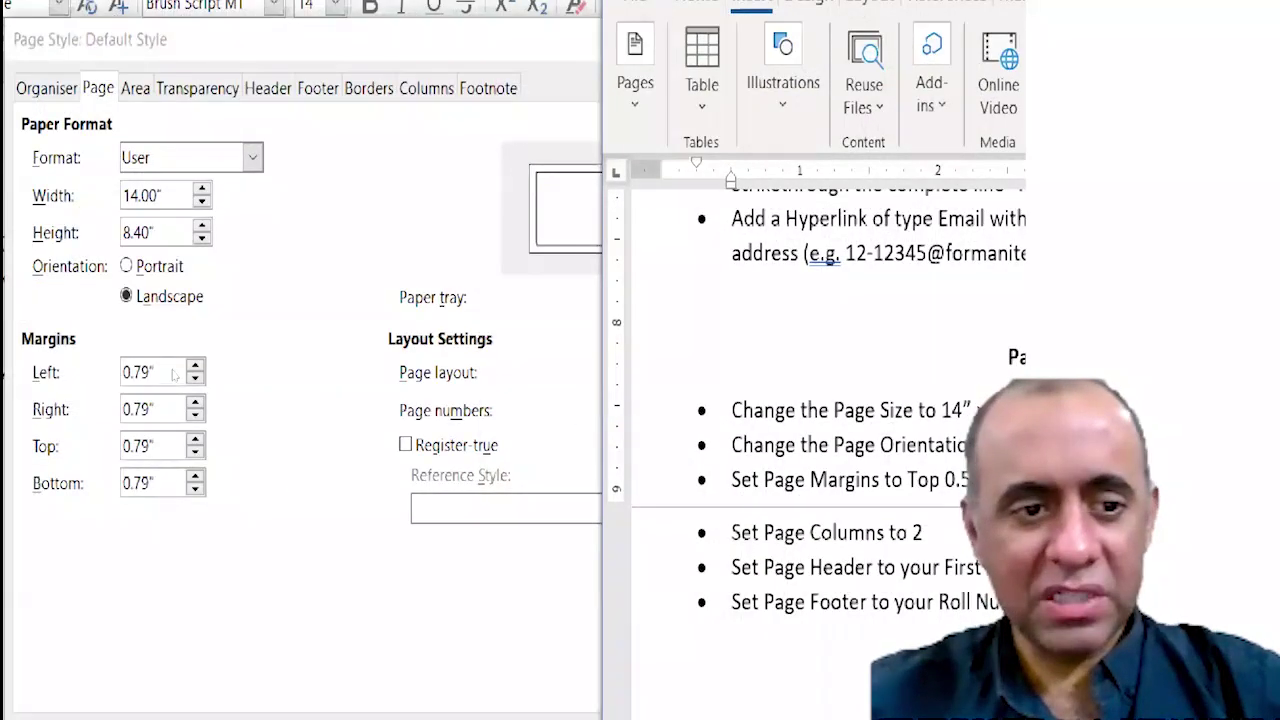
pyautogui.click(108, 368)
pyautogui.write('0.54')
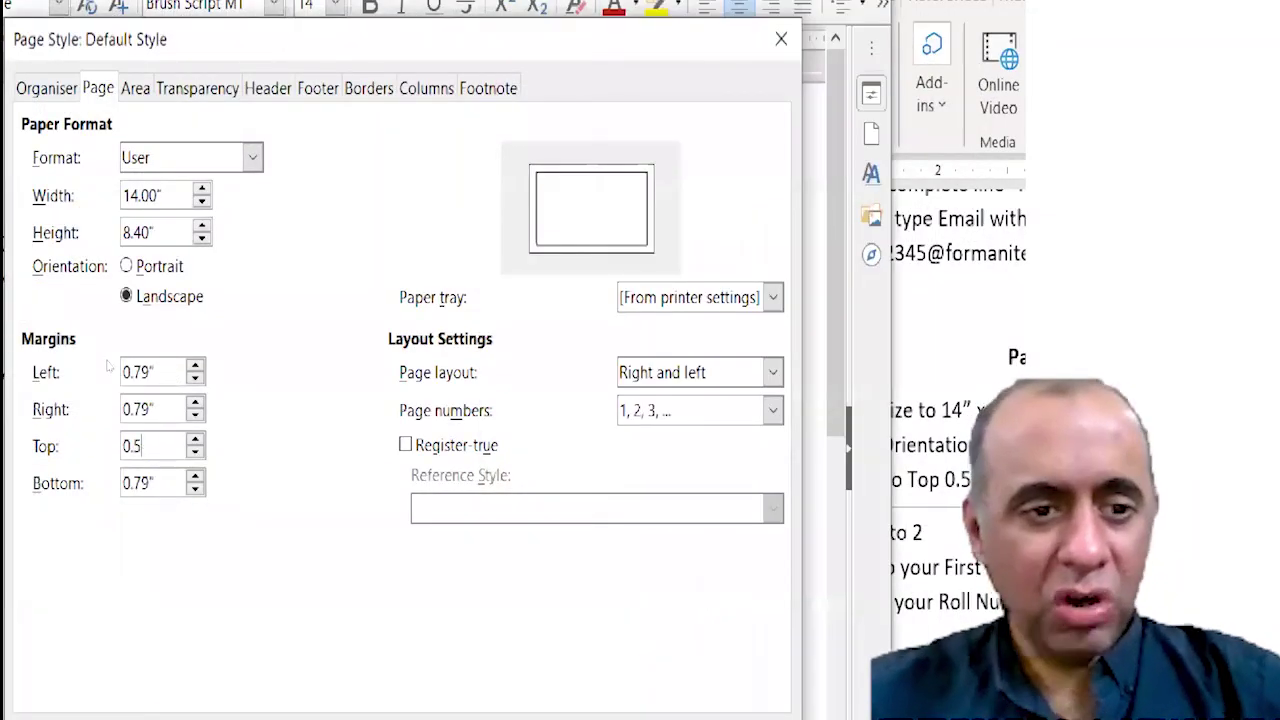
pyautogui.press('Tab')
pyautogui.write('1')
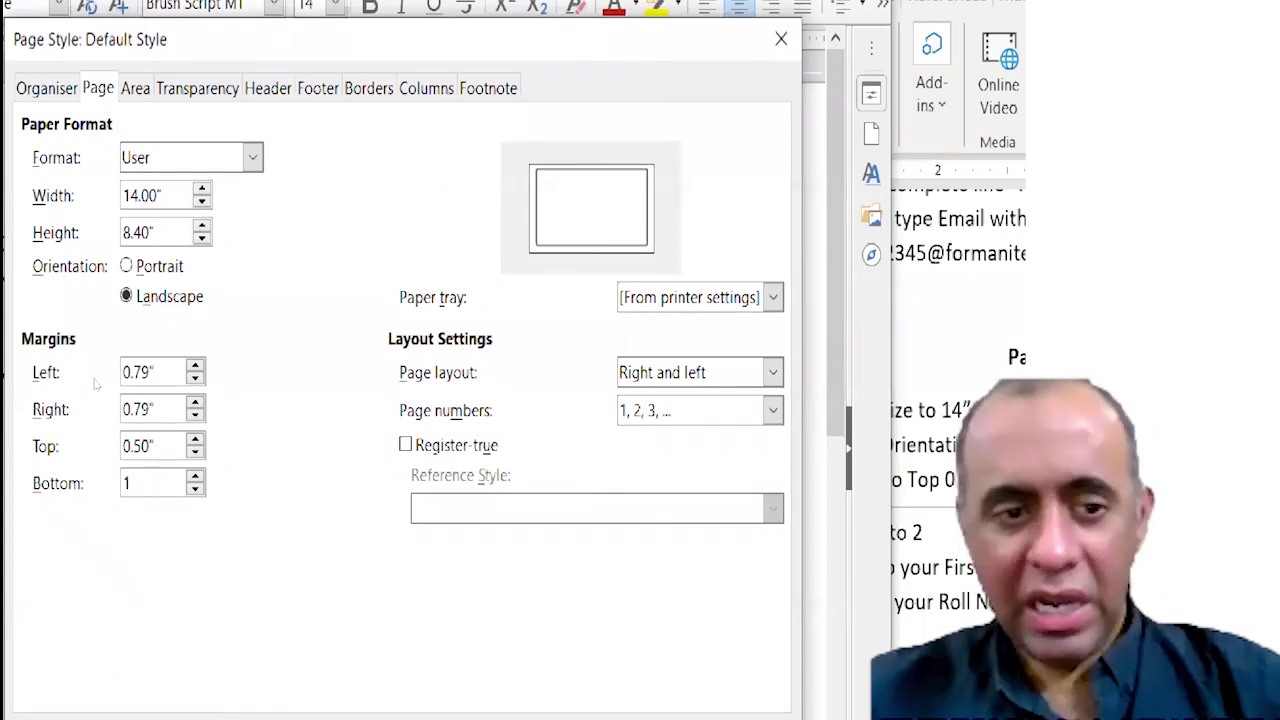
pyautogui.hotkey('shift', 'Tab')
pyautogui.hotkey('shift', 'Tab')
pyautogui.write('0.5')
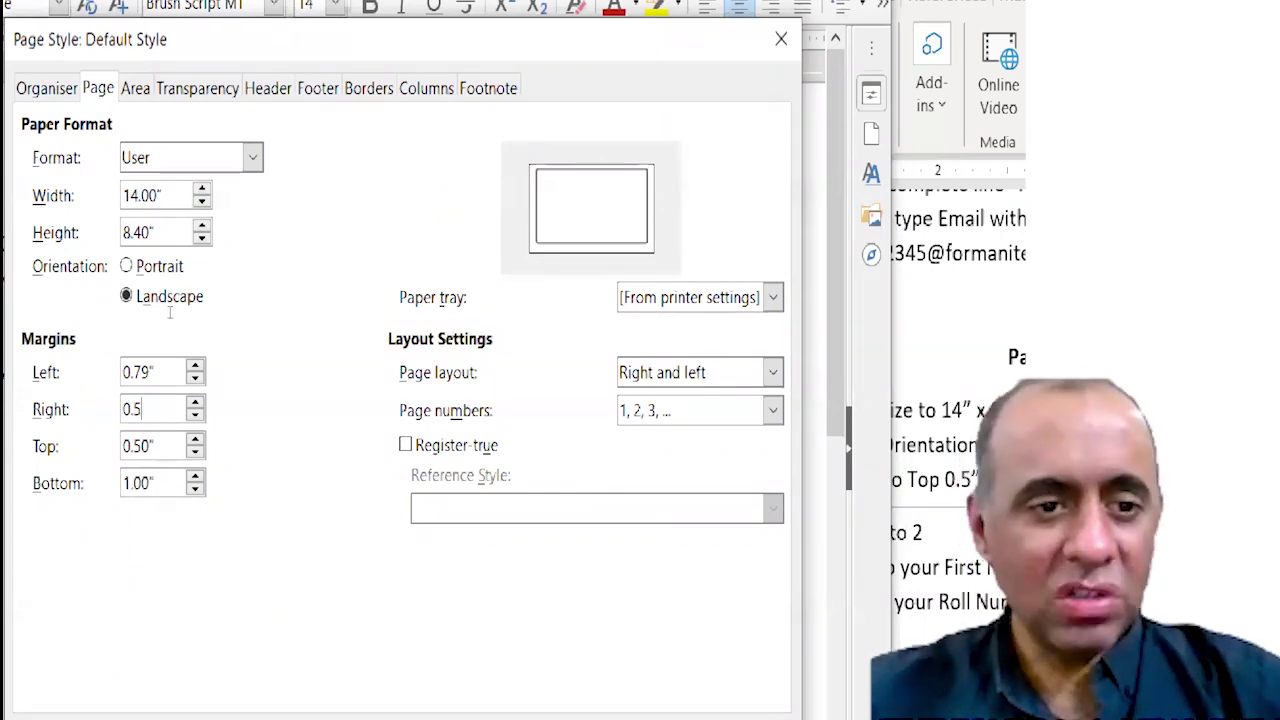
pyautogui.hotkey('shift', 'Tab')
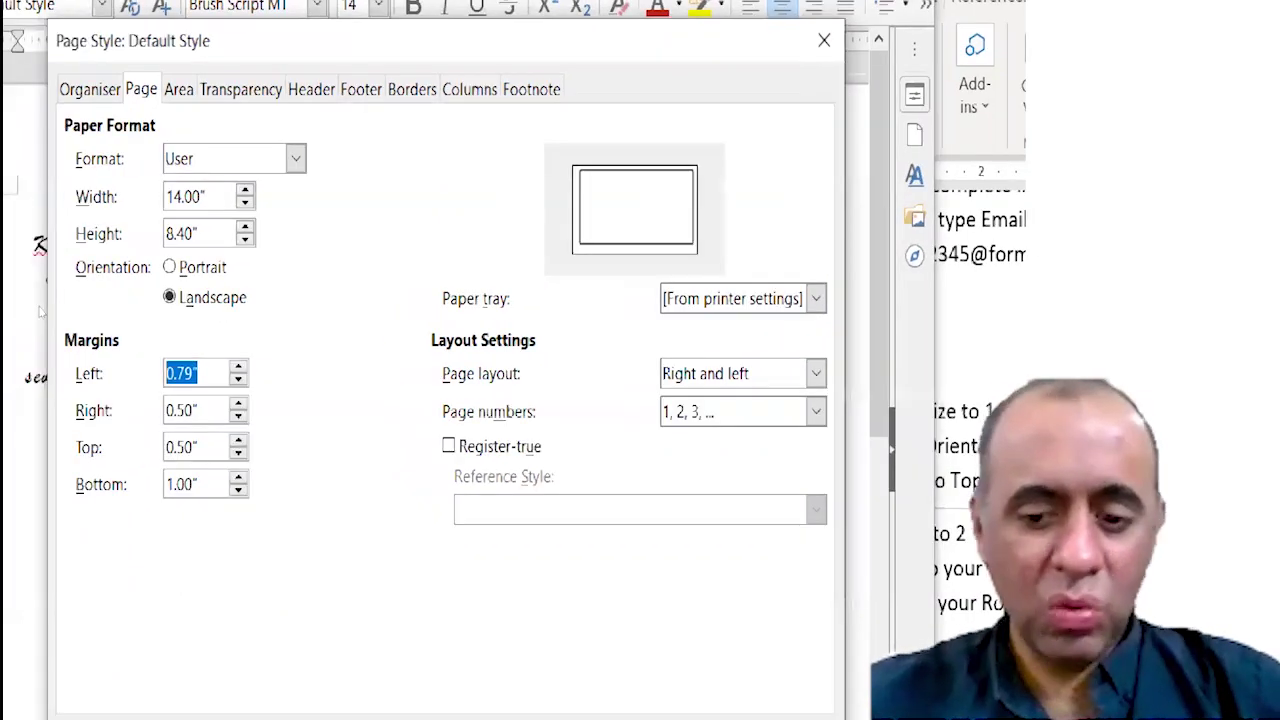
pyautogui.write('1')
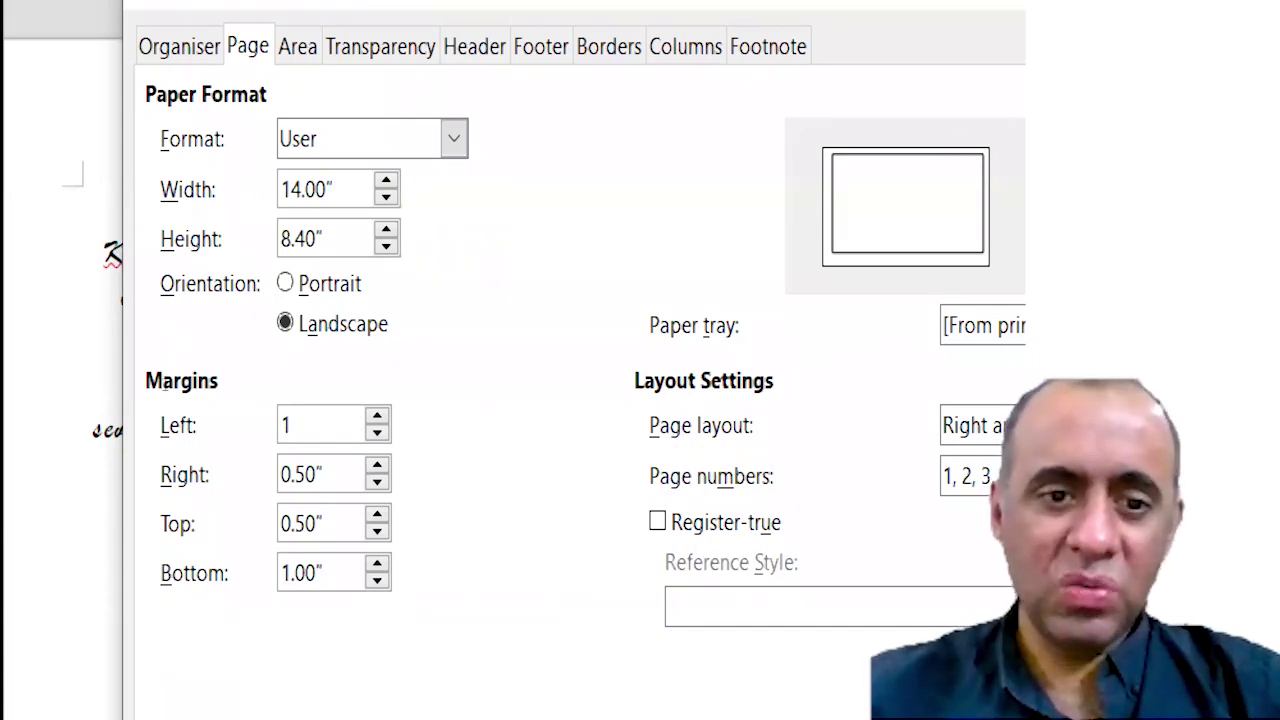
pyautogui.click(322, 573)
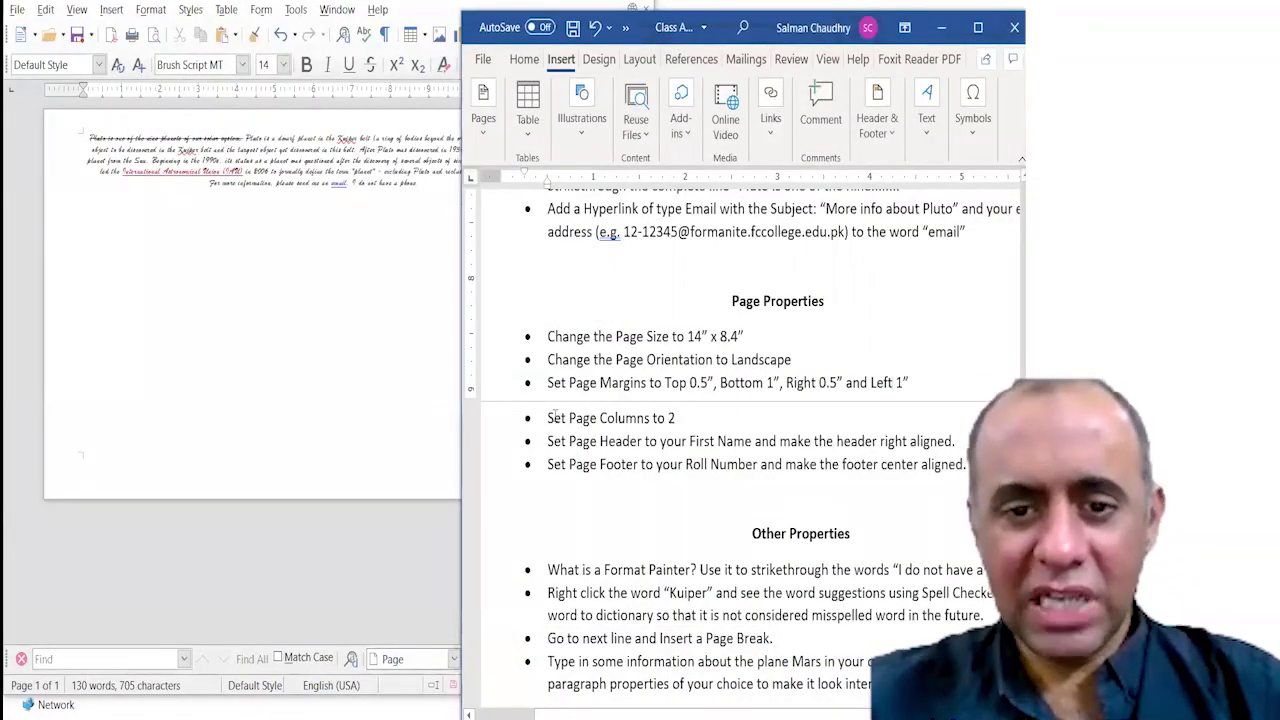
# Mark the two-column task in Word, then select all the Pluto document text.
pyautogui.moveTo(549, 418); pyautogui.dragTo(682, 418)
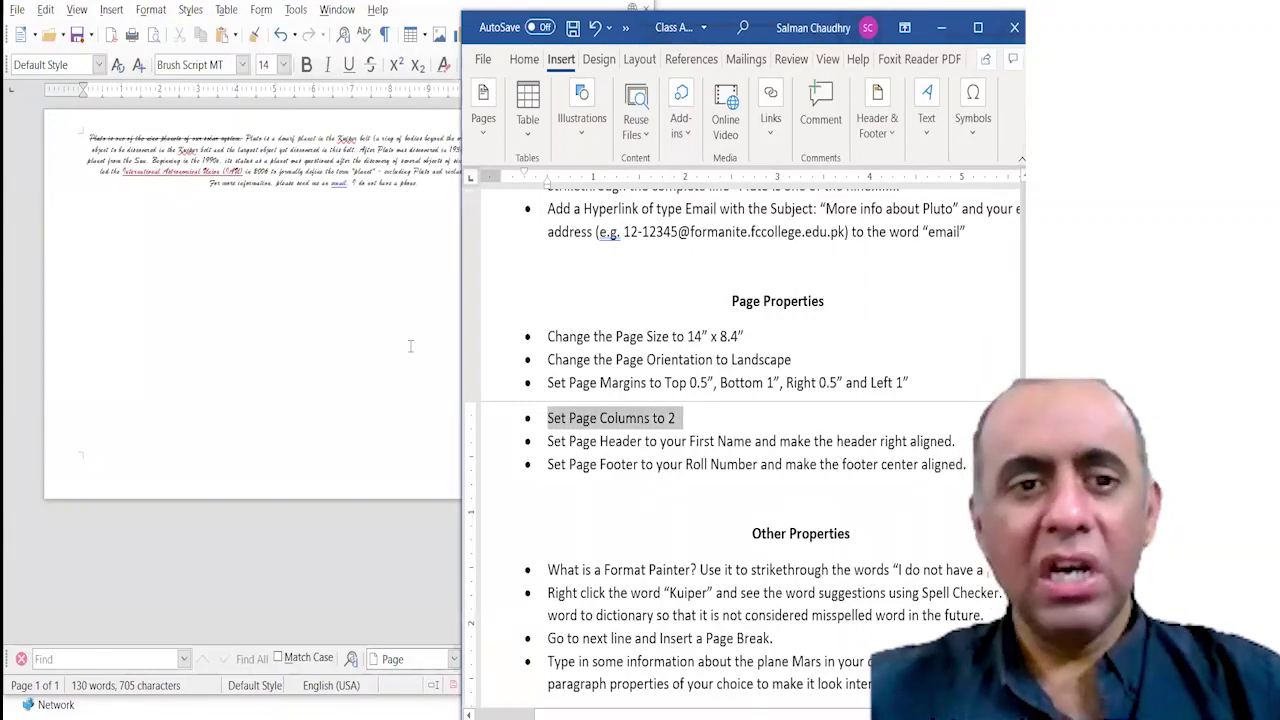
pyautogui.click(365, 293)
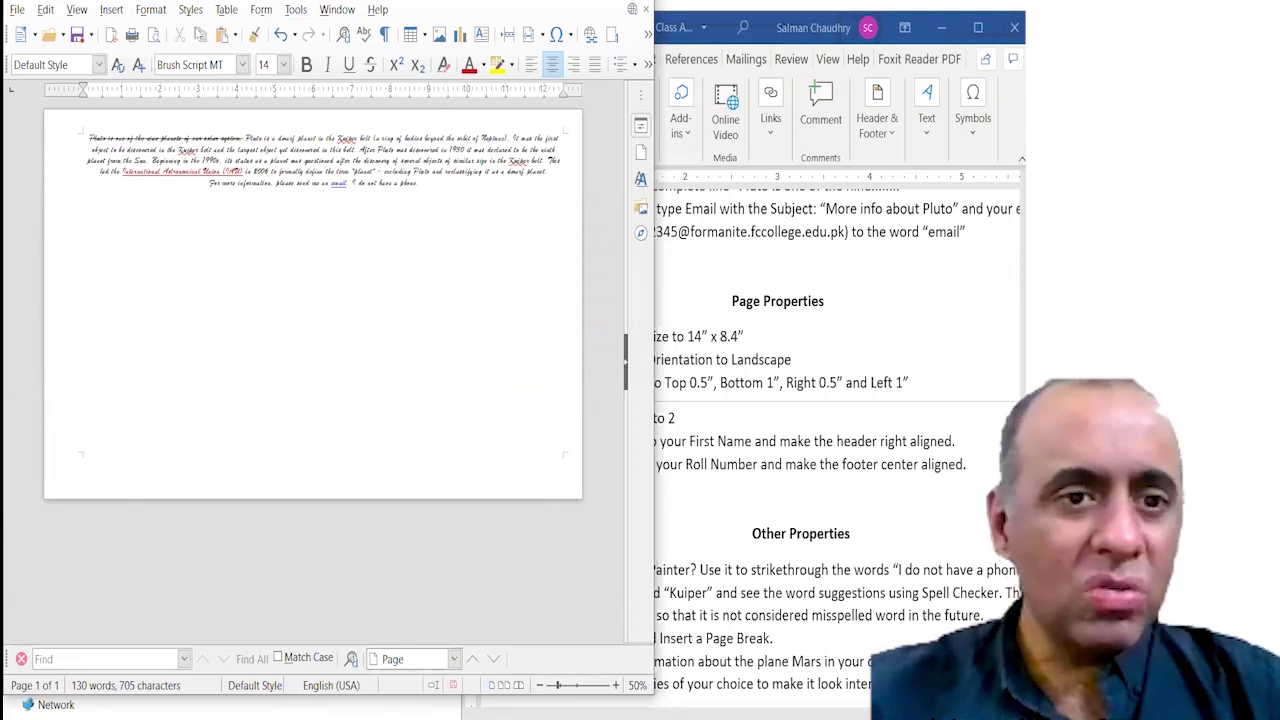
pyautogui.hotkey('ctrl', 'a')
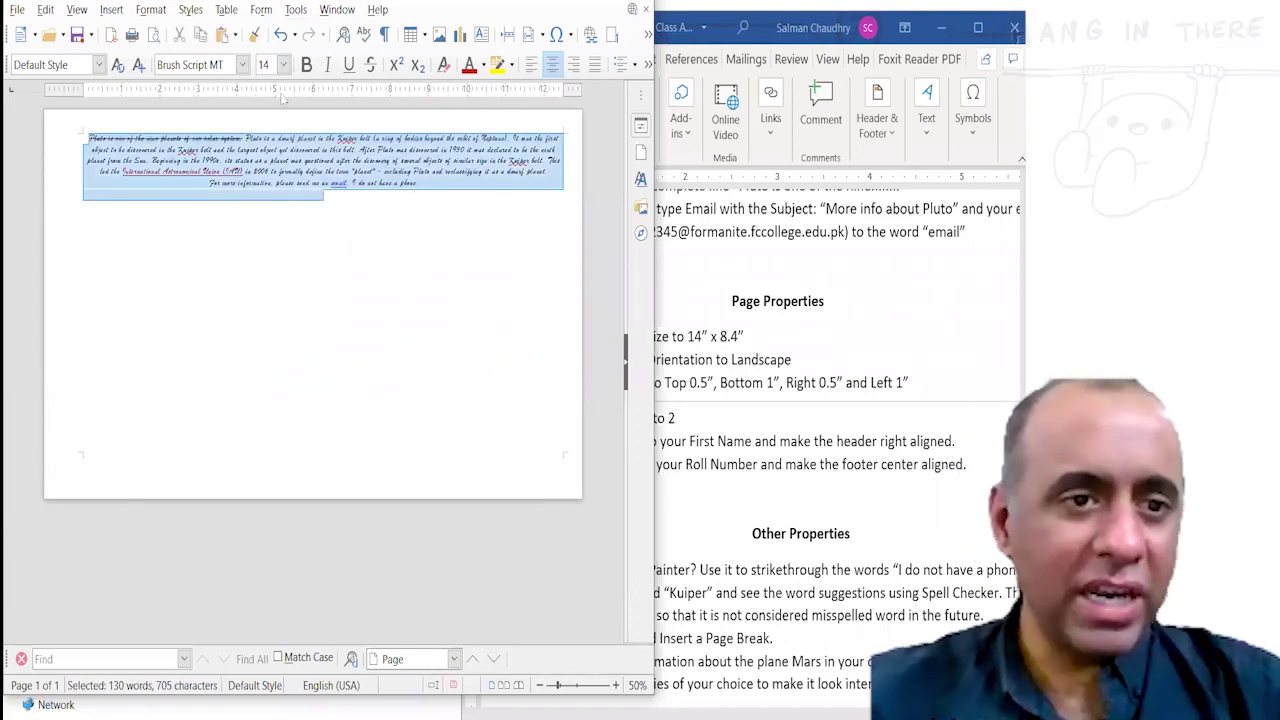
# Format the selected Pluto text into 2 columns via Format > Columns.
pyautogui.click(150, 9)
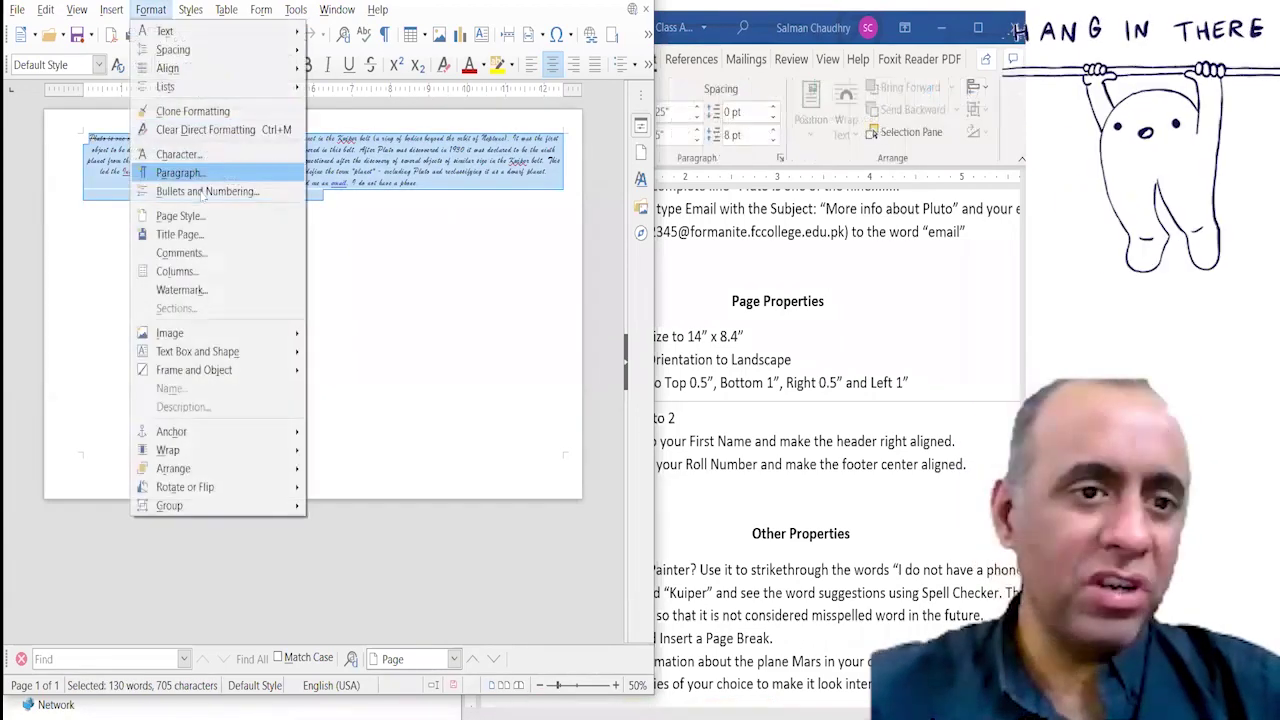
pyautogui.click(195, 271)
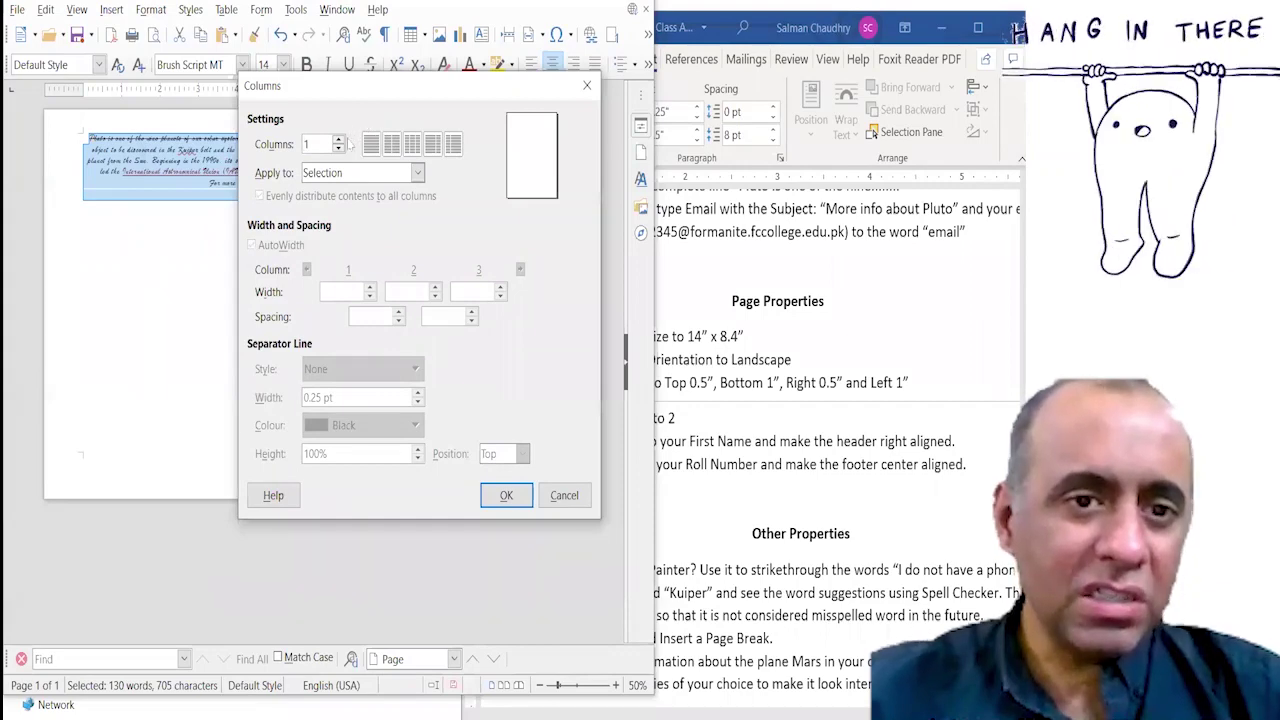
pyautogui.click(339, 140)
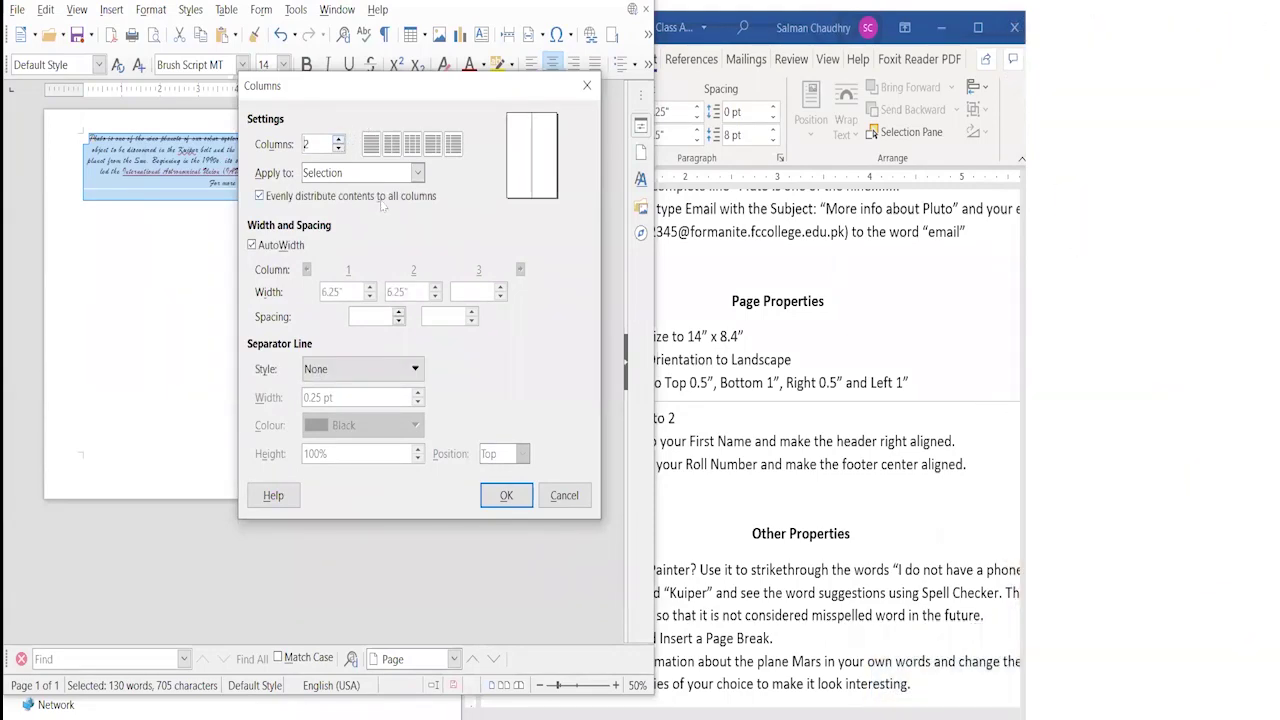
pyautogui.click(506, 495)
pyautogui.click(374, 246)
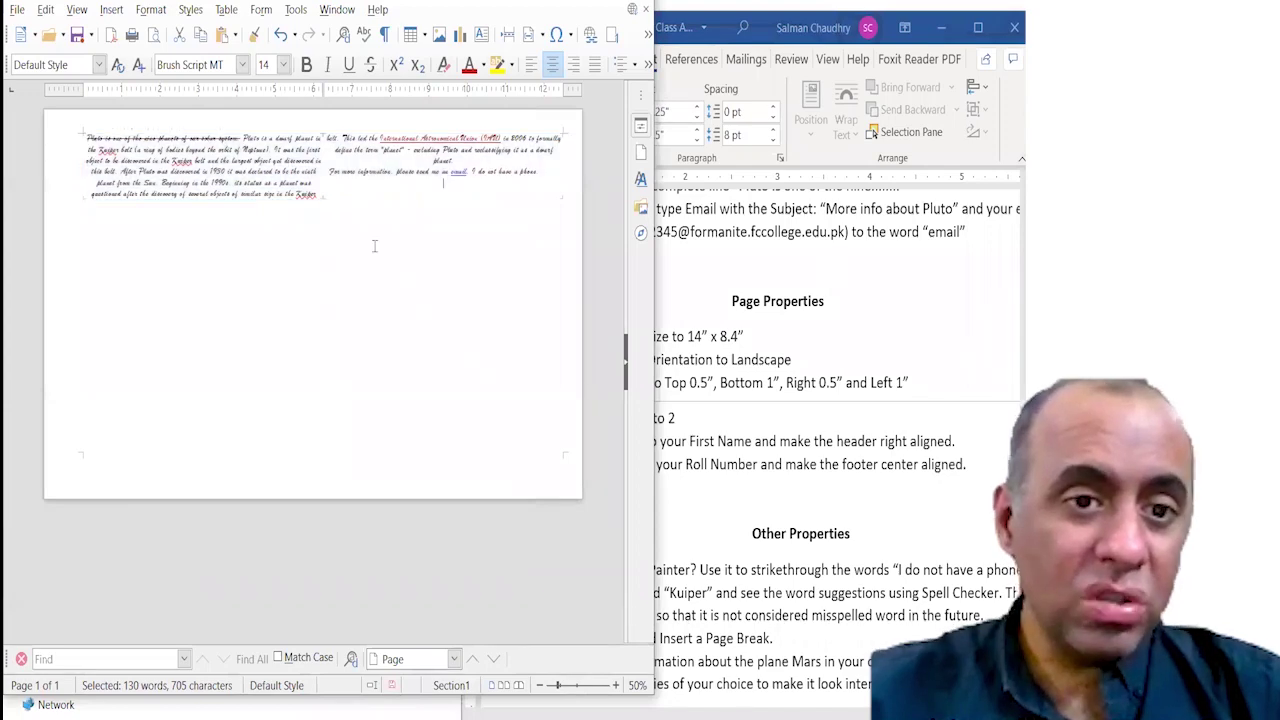
# Zoom in to inspect the columns, zoom back out, and undo the two-column layout.
pyautogui.click(616, 685)
pyautogui.click(616, 685)
pyautogui.click(616, 685)
pyautogui.click(616, 685)
pyautogui.click(616, 685)
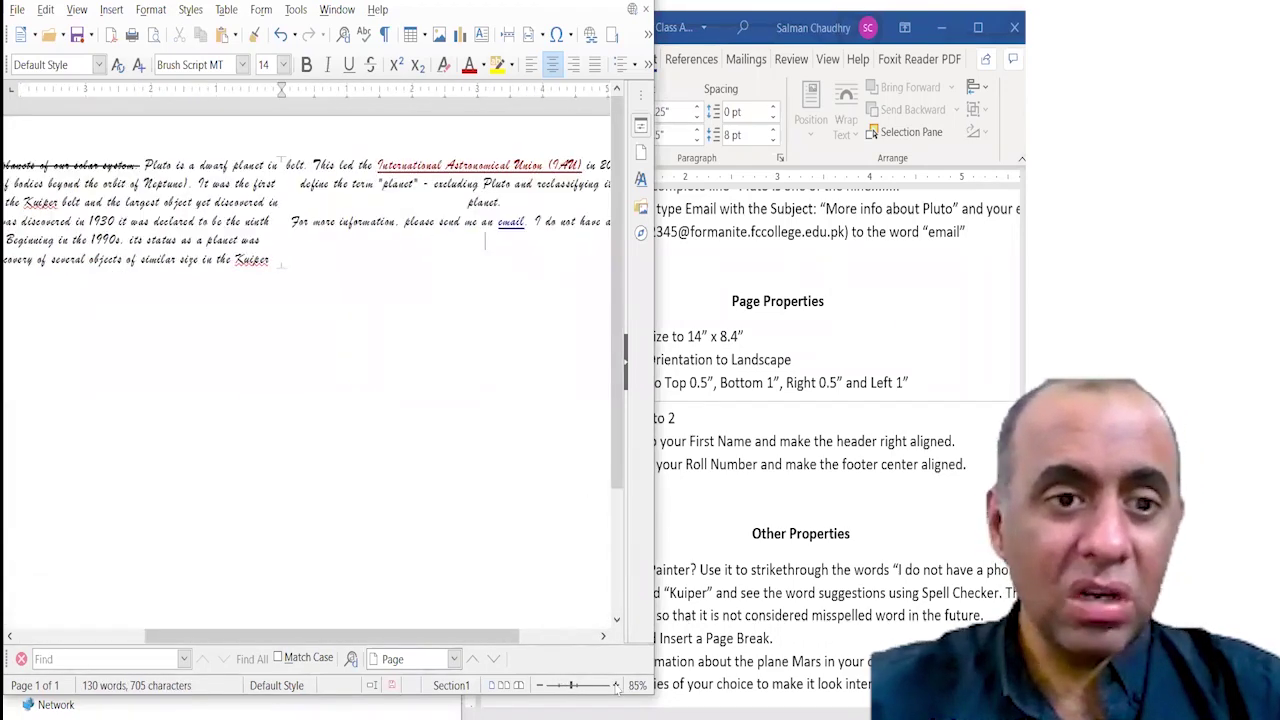
pyautogui.click(539, 685)
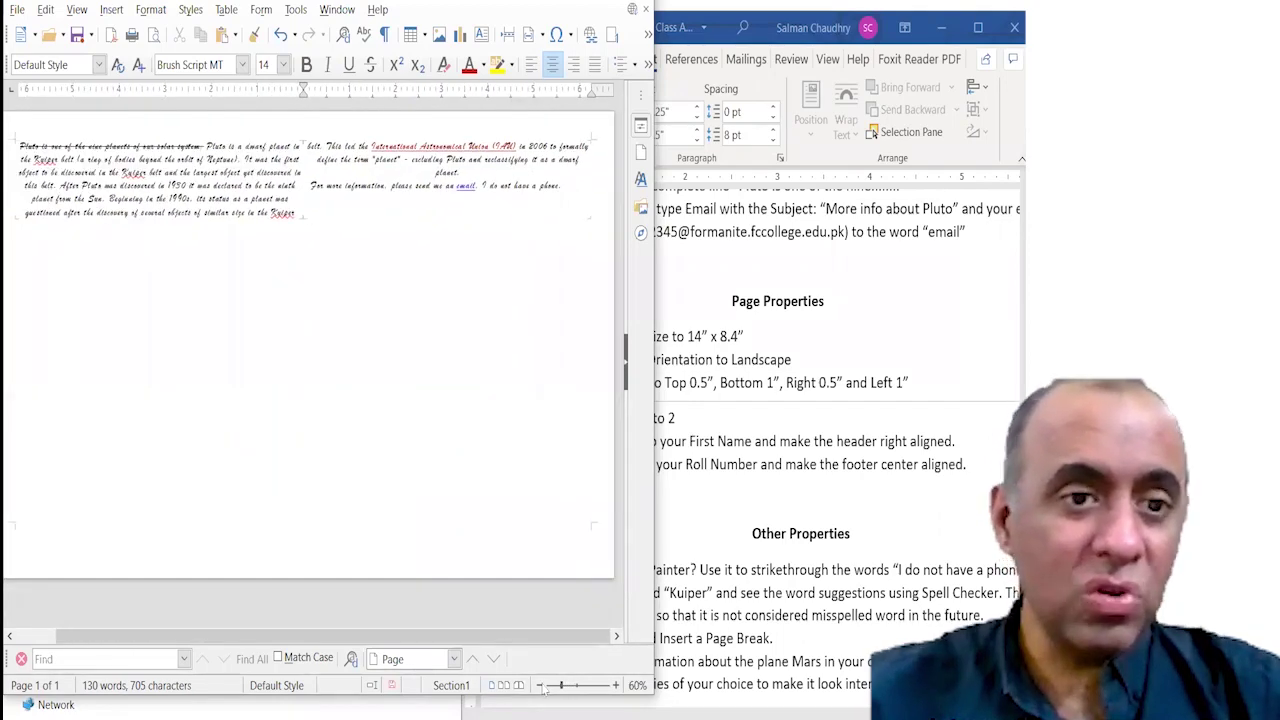
pyautogui.click(542, 686)
pyautogui.click(542, 686)
pyautogui.hotkey('ctrl', 'z')
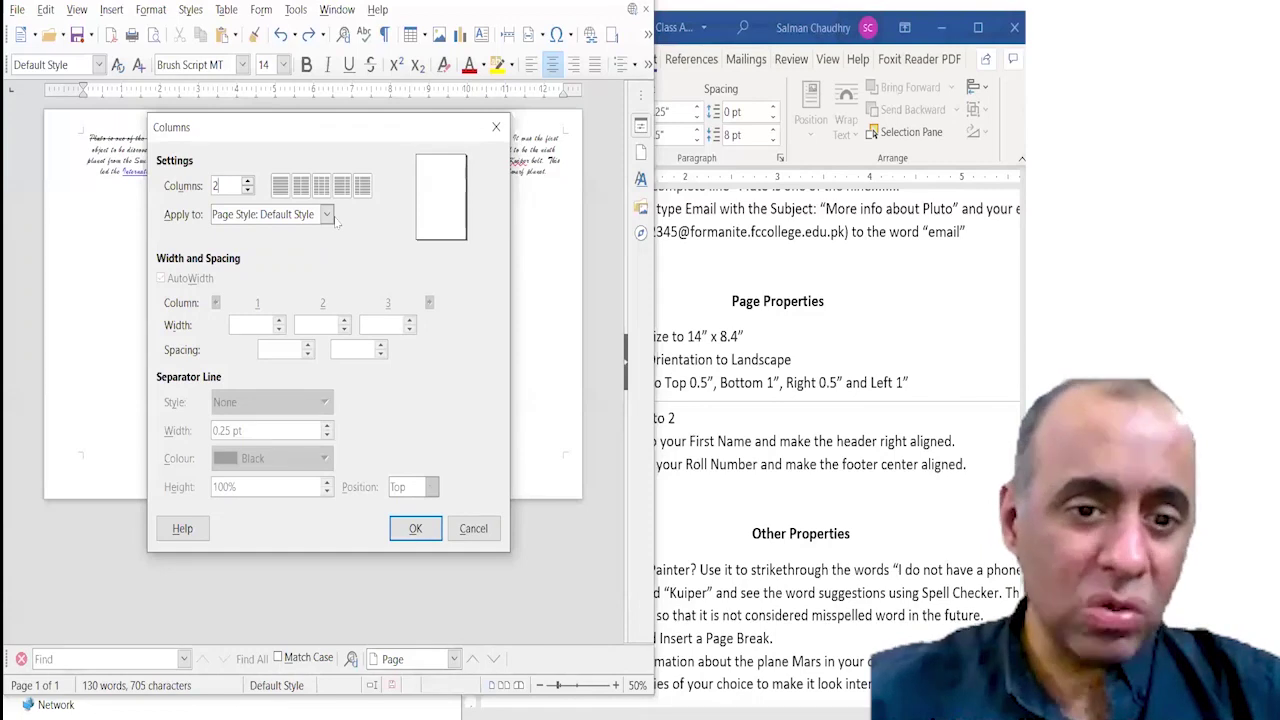
# Try two page-wide columns with test lines, then undo them and reselect all text.
pyautogui.click(415, 528)
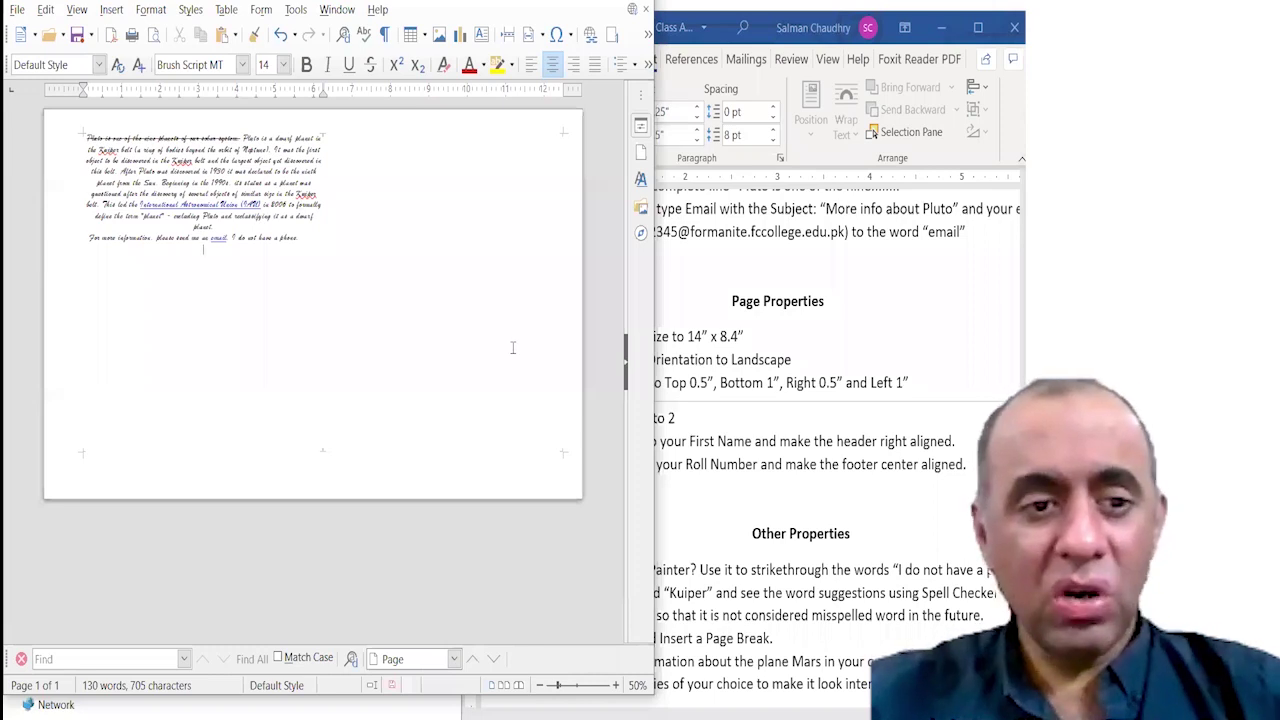
pyautogui.press('Return')
pyautogui.write('er')
pyautogui.press('Return')
pyautogui.write('e')
pyautogui.press('Return')
pyautogui.write('w')
pyautogui.press('Return')
pyautogui.write('w')
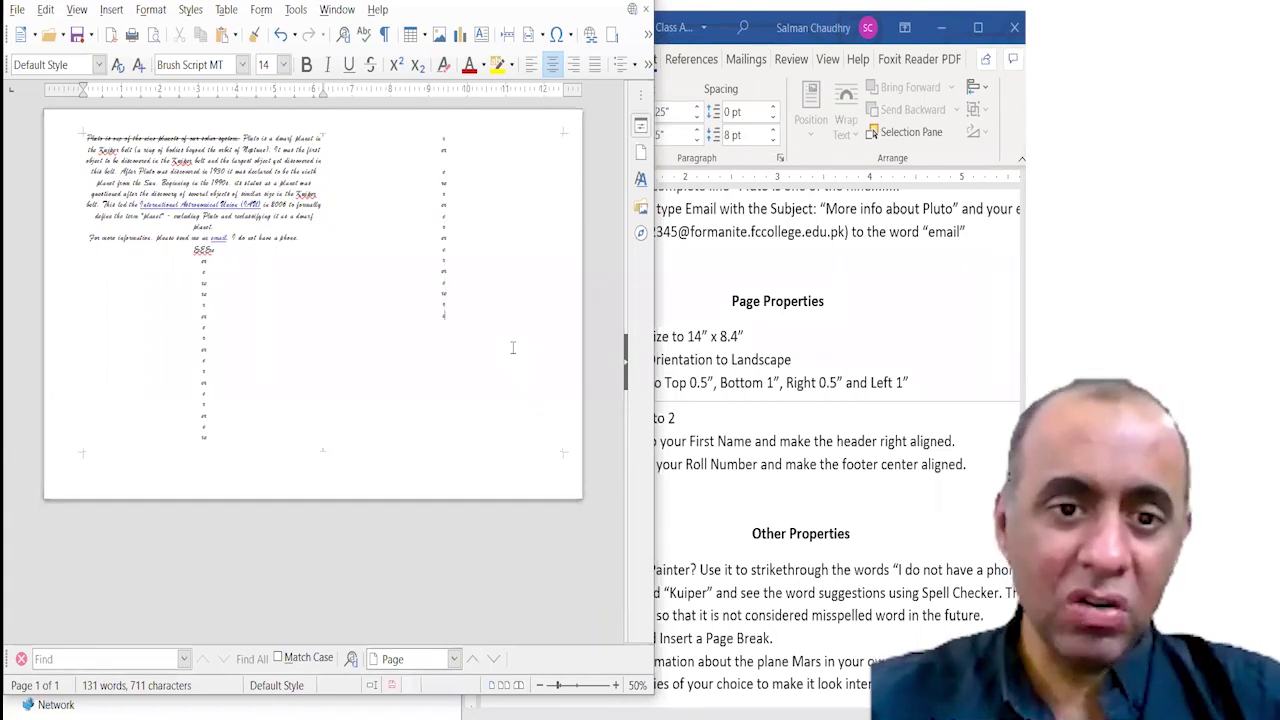
pyautogui.write('r')
pyautogui.press('Return')
pyautogui.write('e')
pyautogui.press('Return')
pyautogui.write('w')
pyautogui.press('Return')
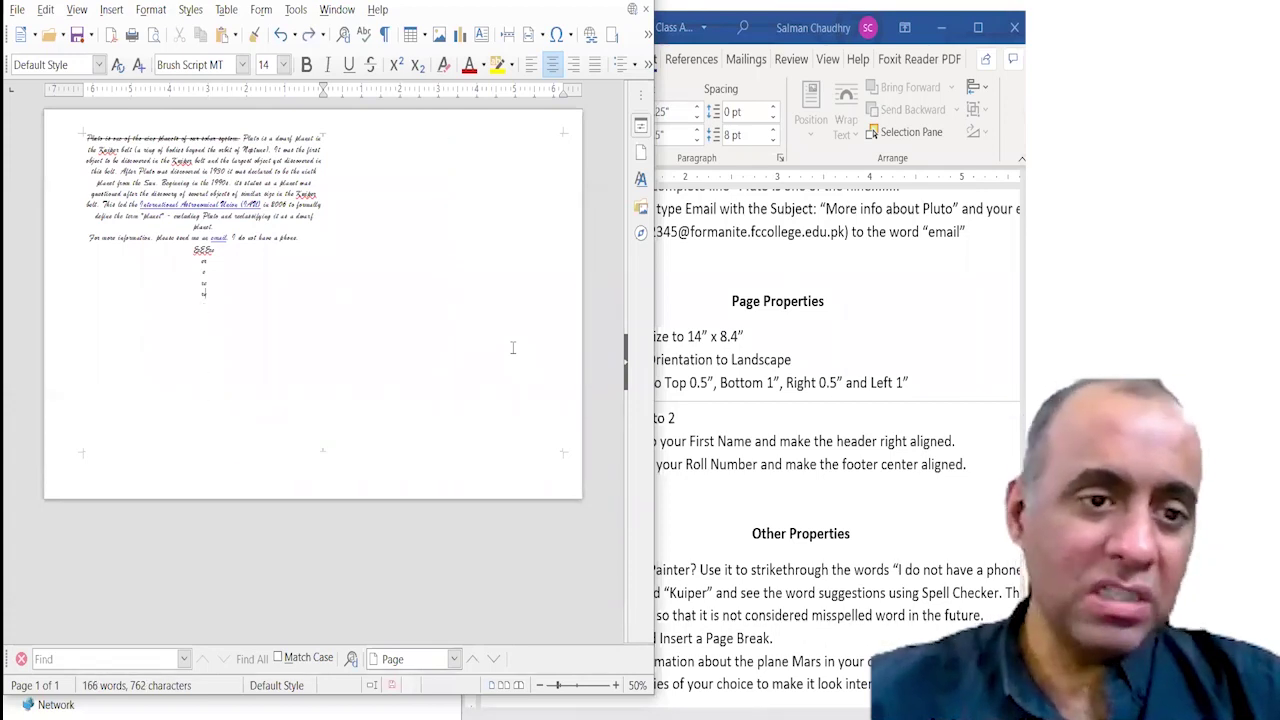
pyautogui.hotkey('ctrl', 'z')
pyautogui.hotkey('ctrl', 'z')
pyautogui.hotkey('ctrl', 'z')
pyautogui.hotkey('ctrl', 'z')
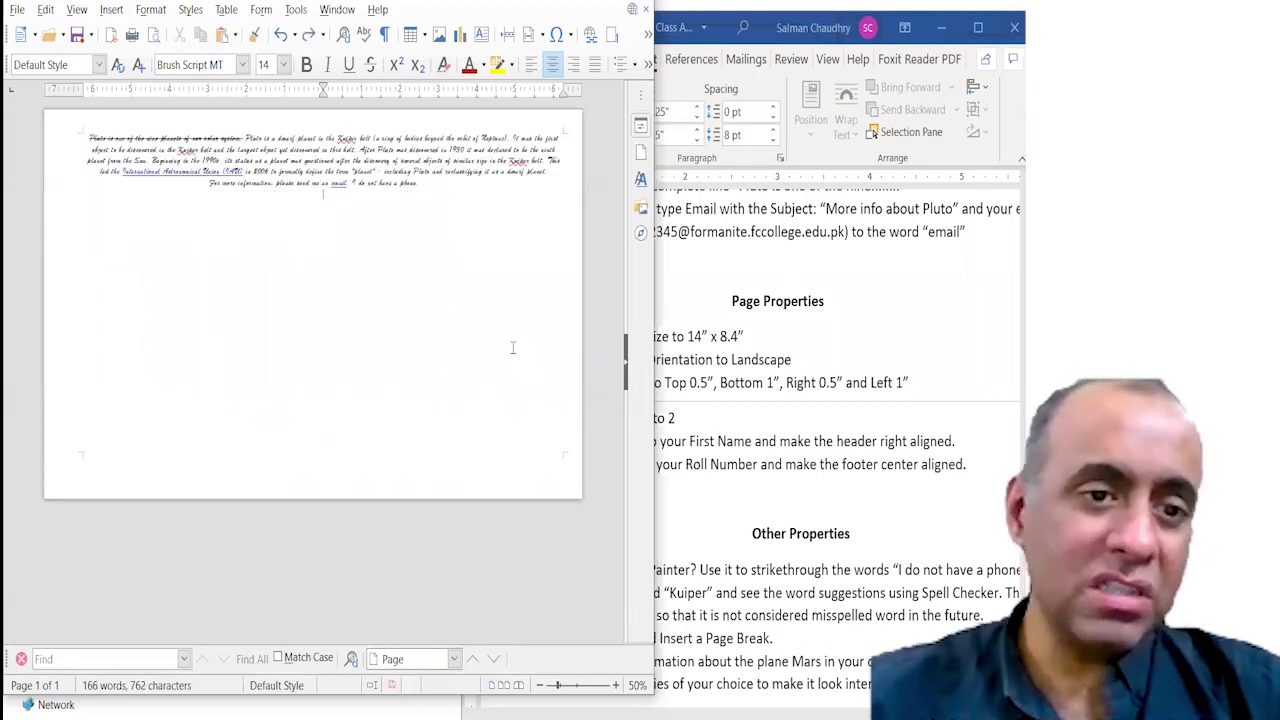
pyautogui.hotkey('ctrl', 'a')
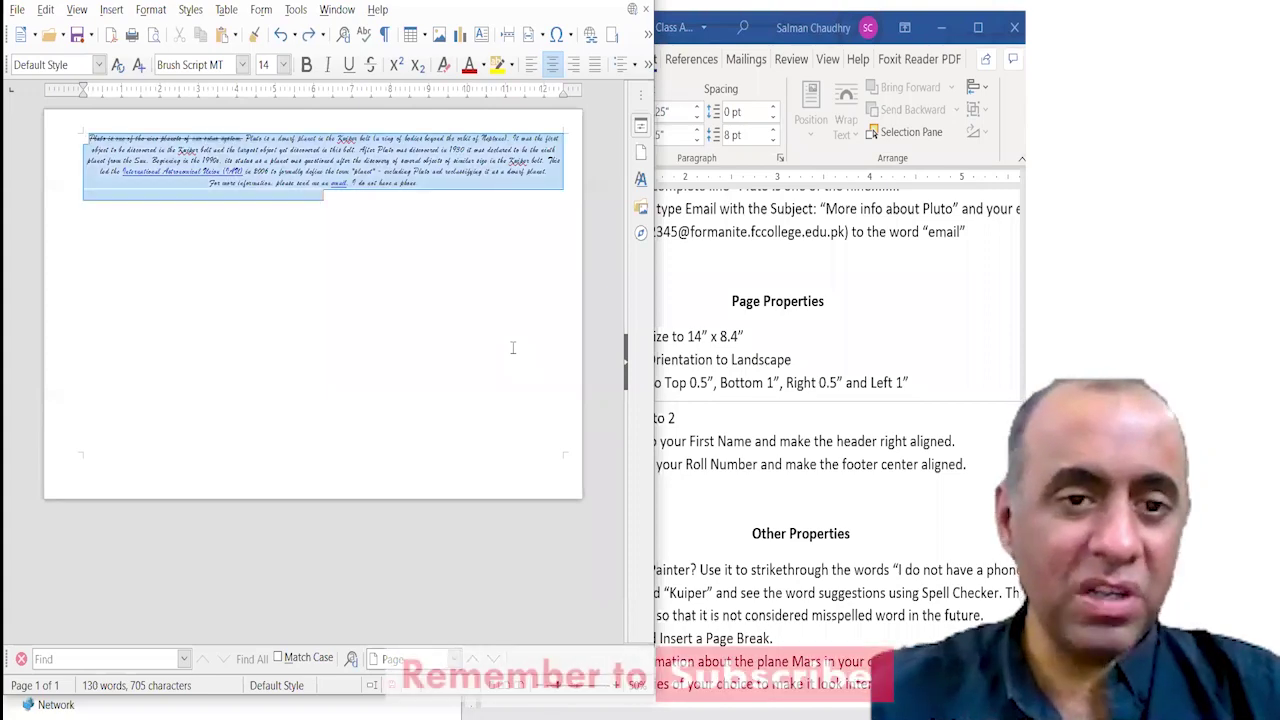
# Reapply 2 columns to the selected Pluto text, then switch back to the Word instructions.
pyautogui.click(151, 9)
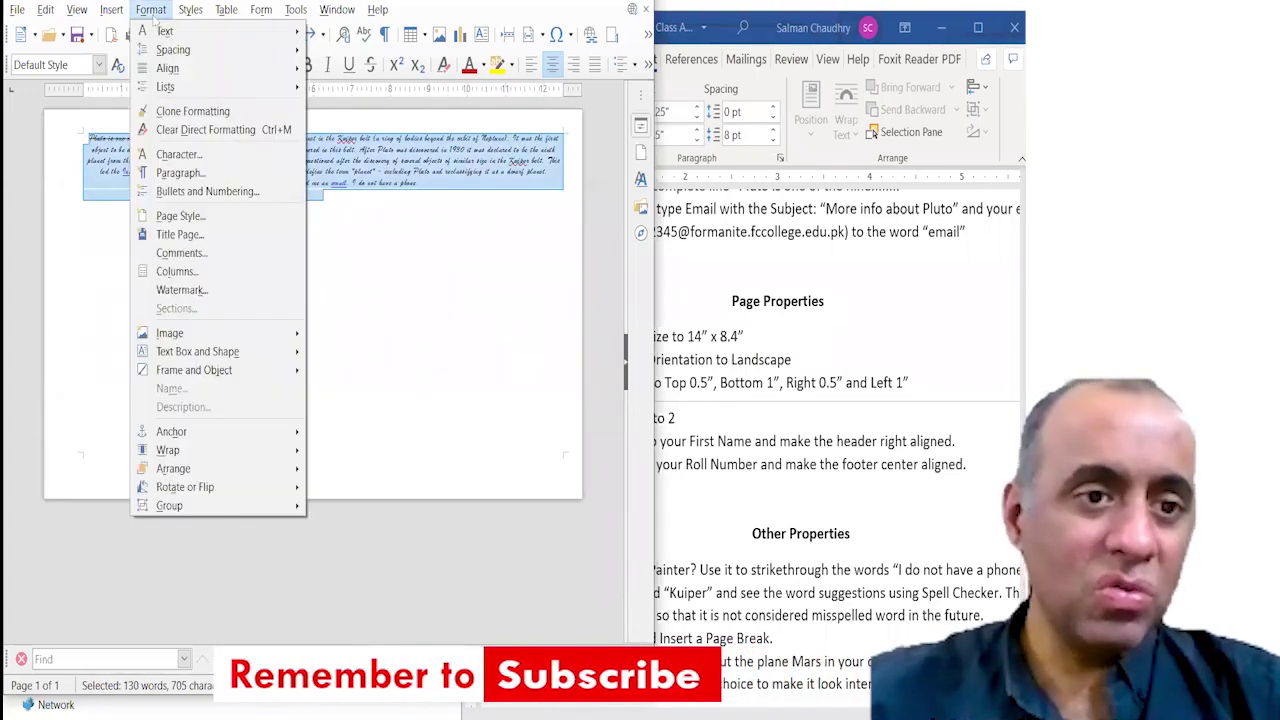
pyautogui.click(215, 268)
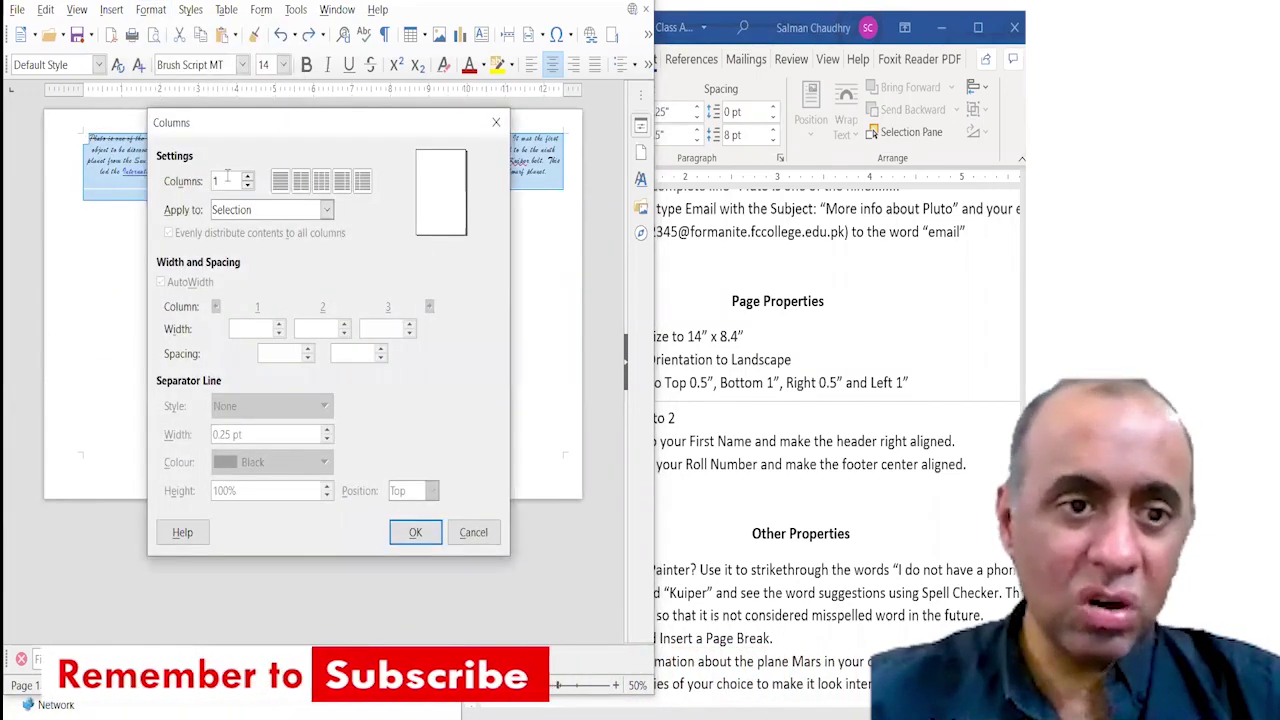
pyautogui.click(248, 176)
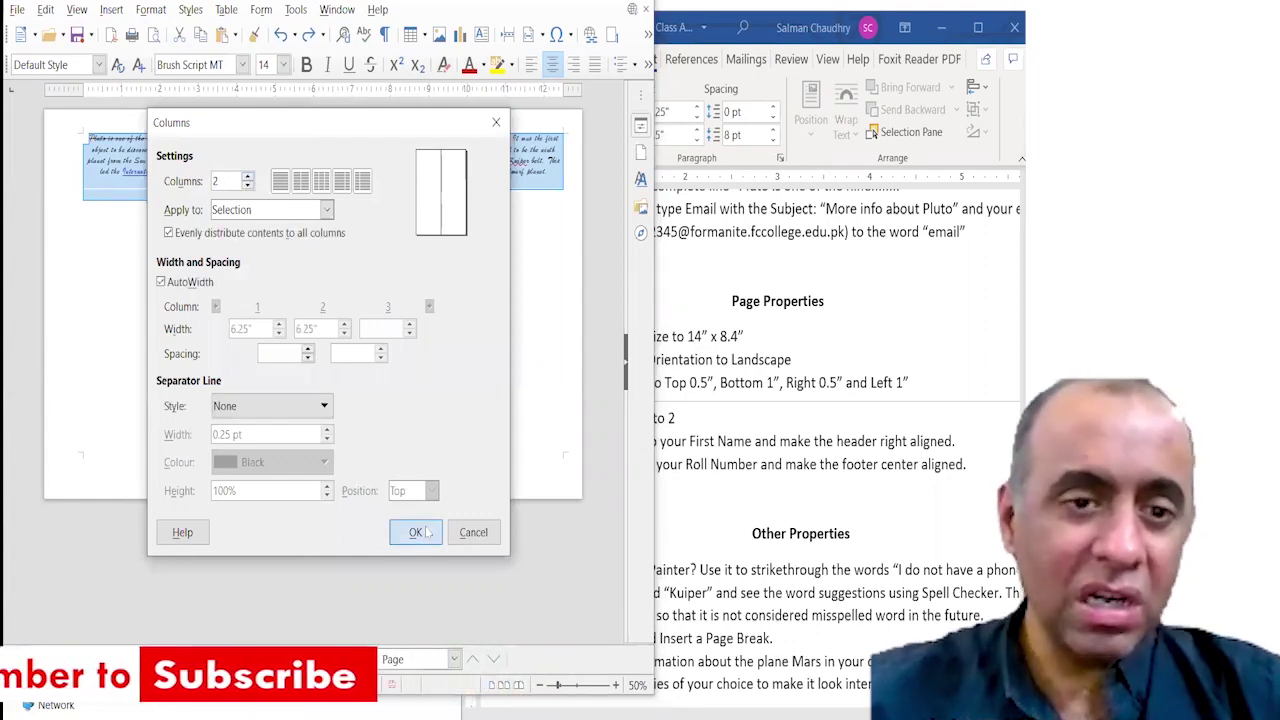
pyautogui.click(415, 532)
pyautogui.click(326, 176)
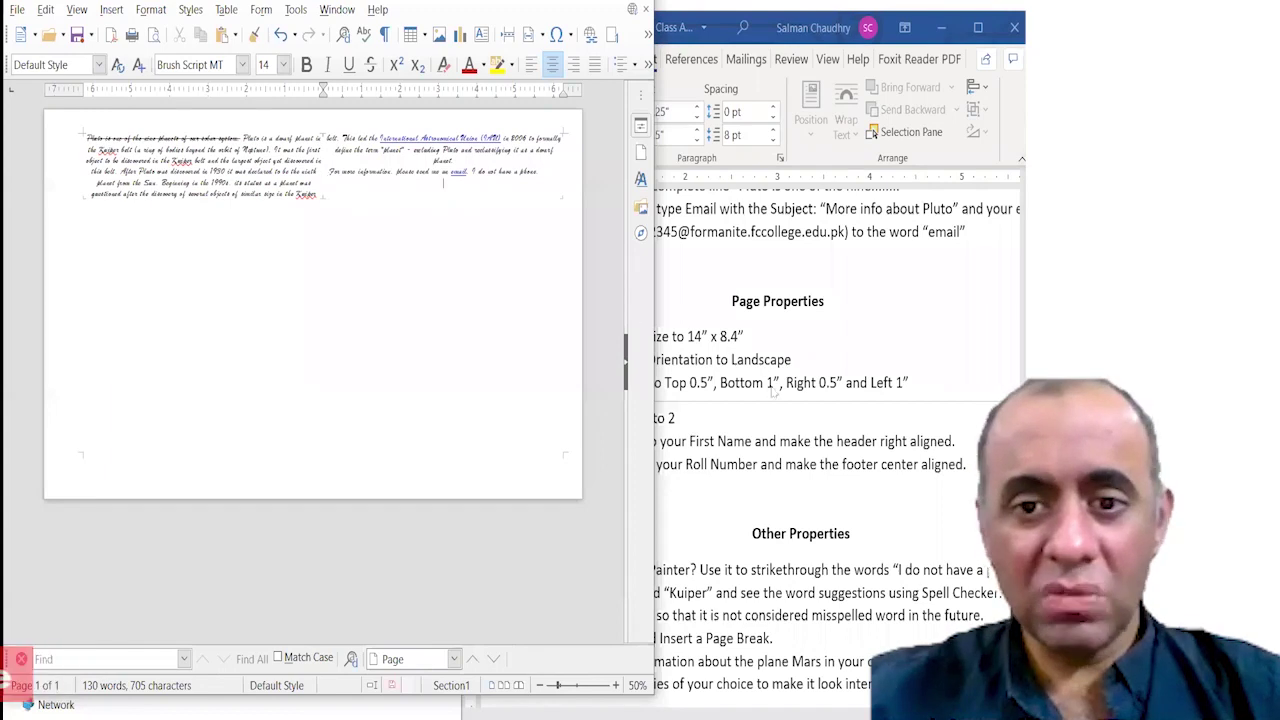
pyautogui.hotkey('alt', 'Tab')
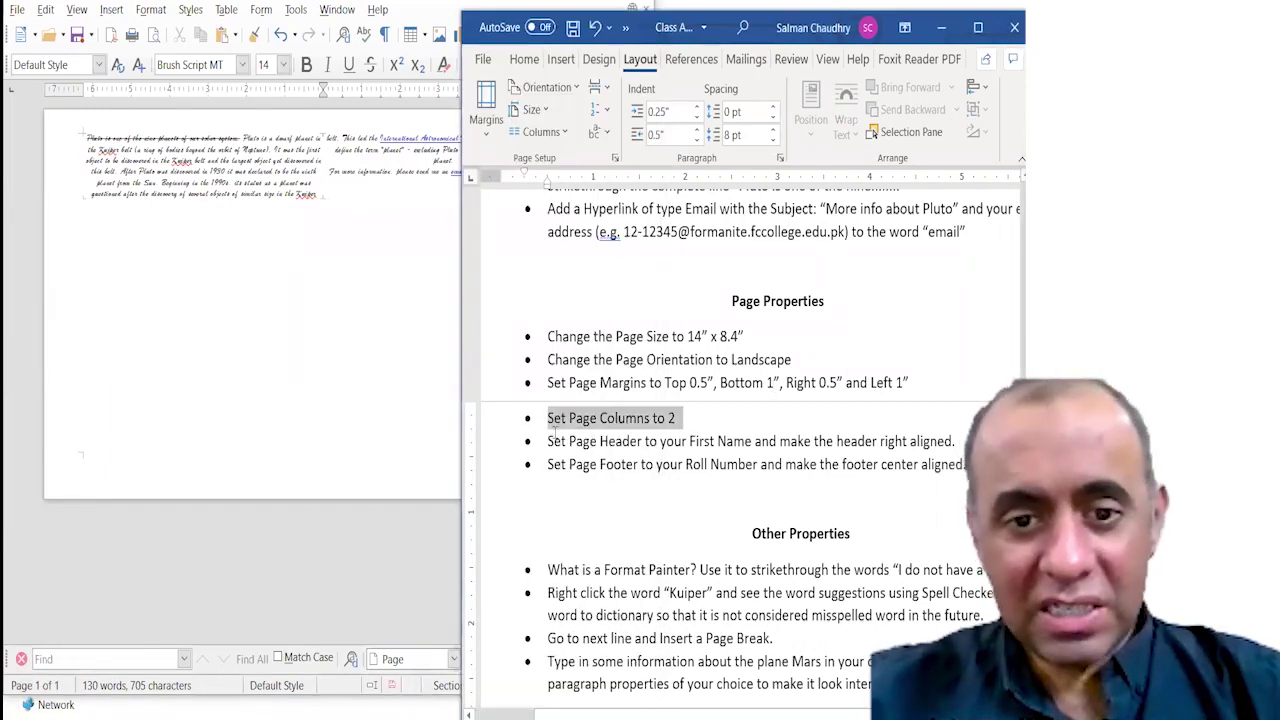
# Mark the page header task in Word and return to the Pluto document.
pyautogui.moveTo(547, 441); pyautogui.dragTo(955, 441)
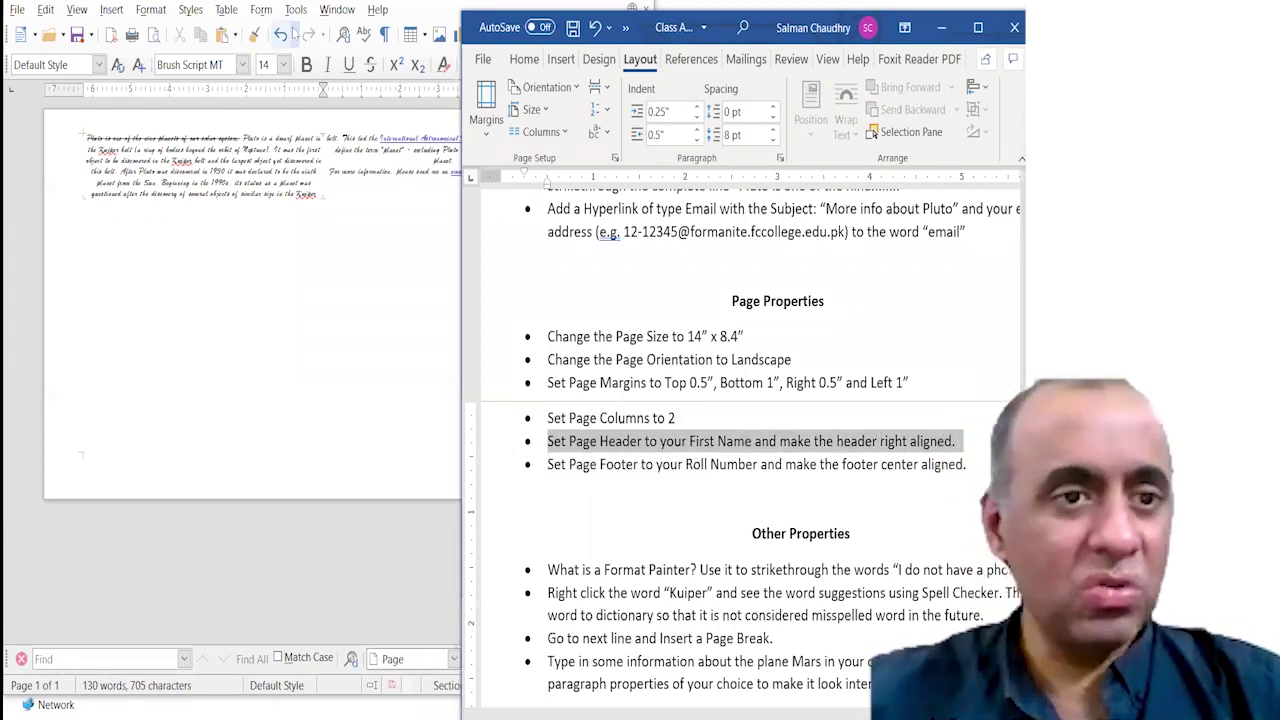
pyautogui.click(308, 119)
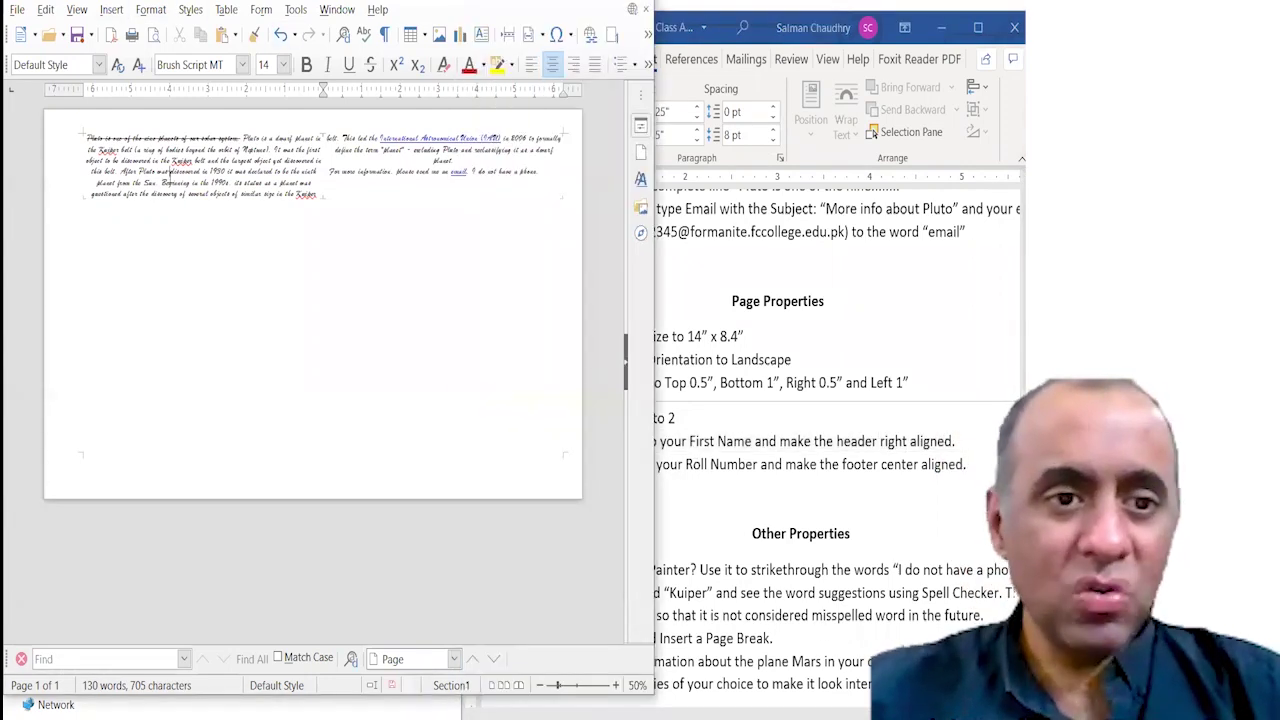
pyautogui.doubleClick(310, 117)
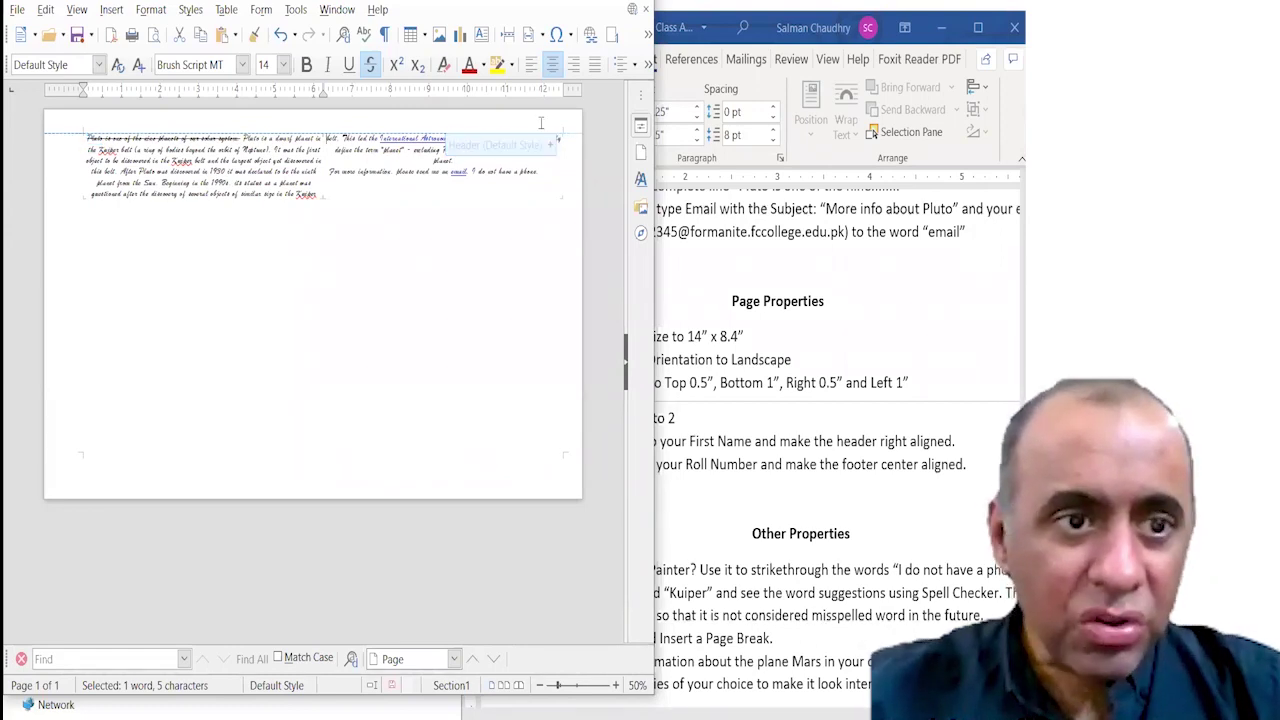
pyautogui.click(540, 122)
# Undo the stray 'asdfasdf' typing and redo the two-column layout.
pyautogui.write('asdfasdf')
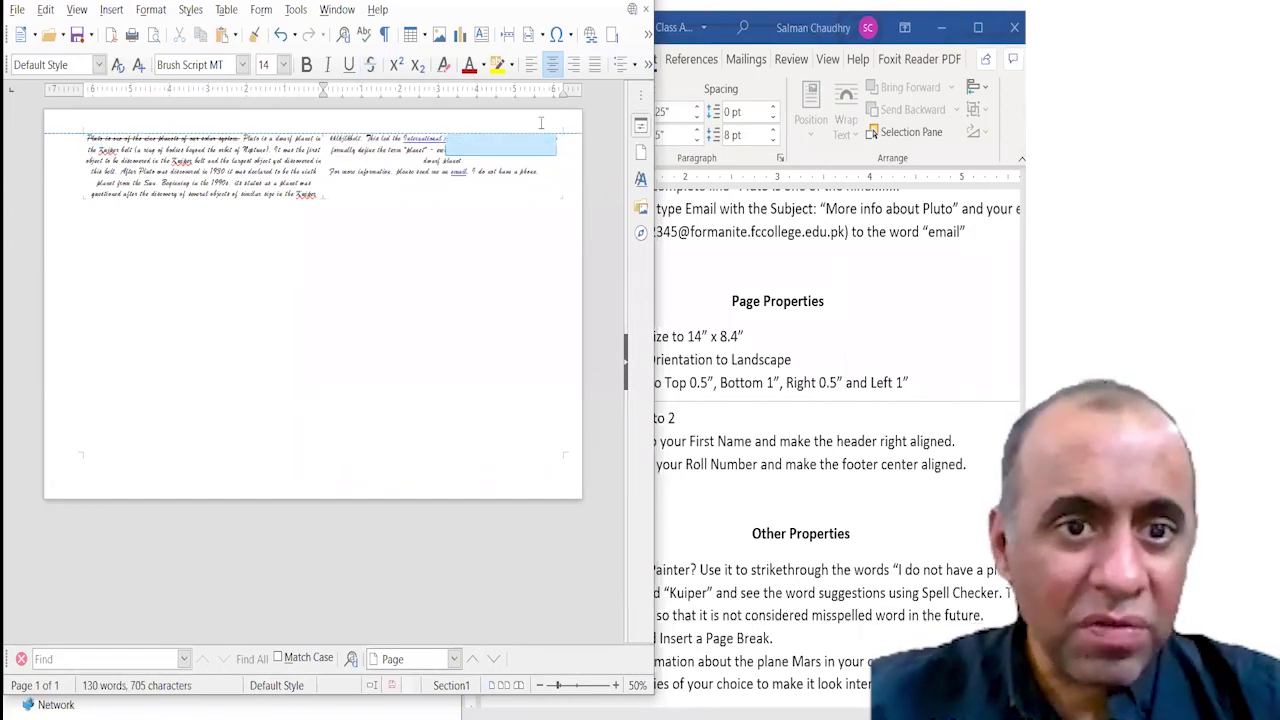
pyautogui.hotkey('ctrl', 'z')
pyautogui.hotkey('ctrl', 'z')
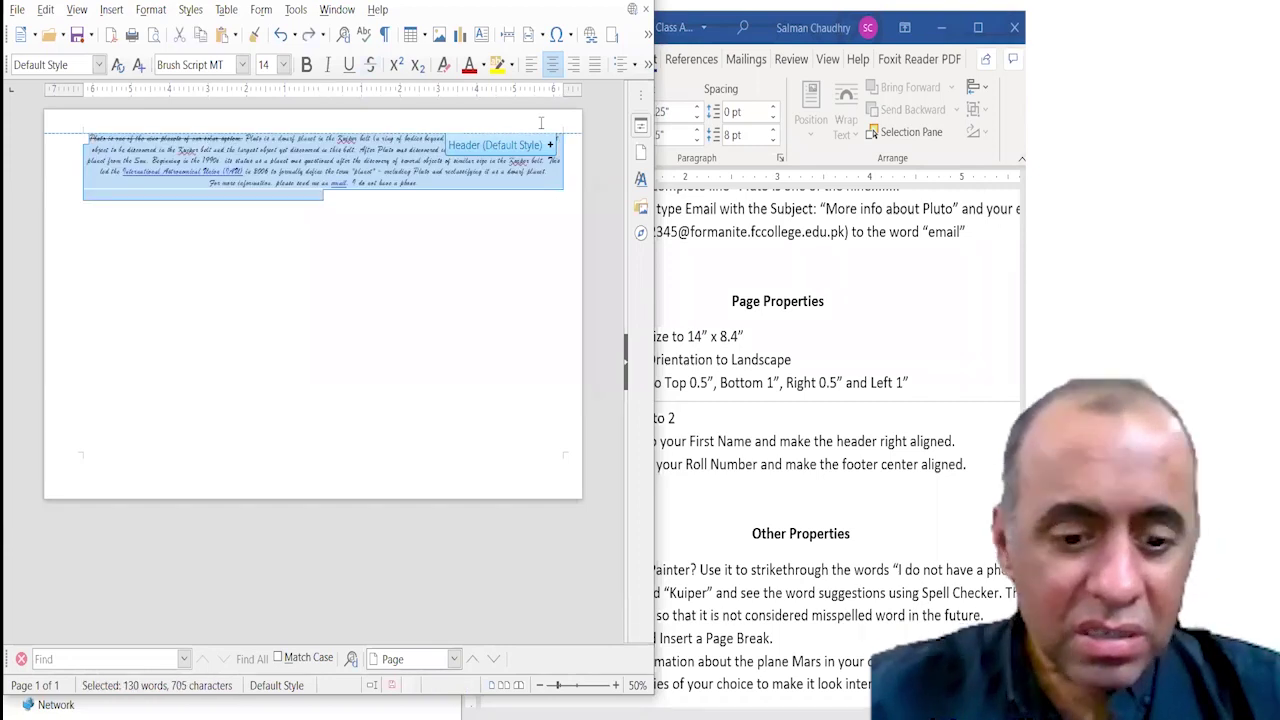
pyautogui.hotkey('ctrl', 'y')
pyautogui.click(366, 251)
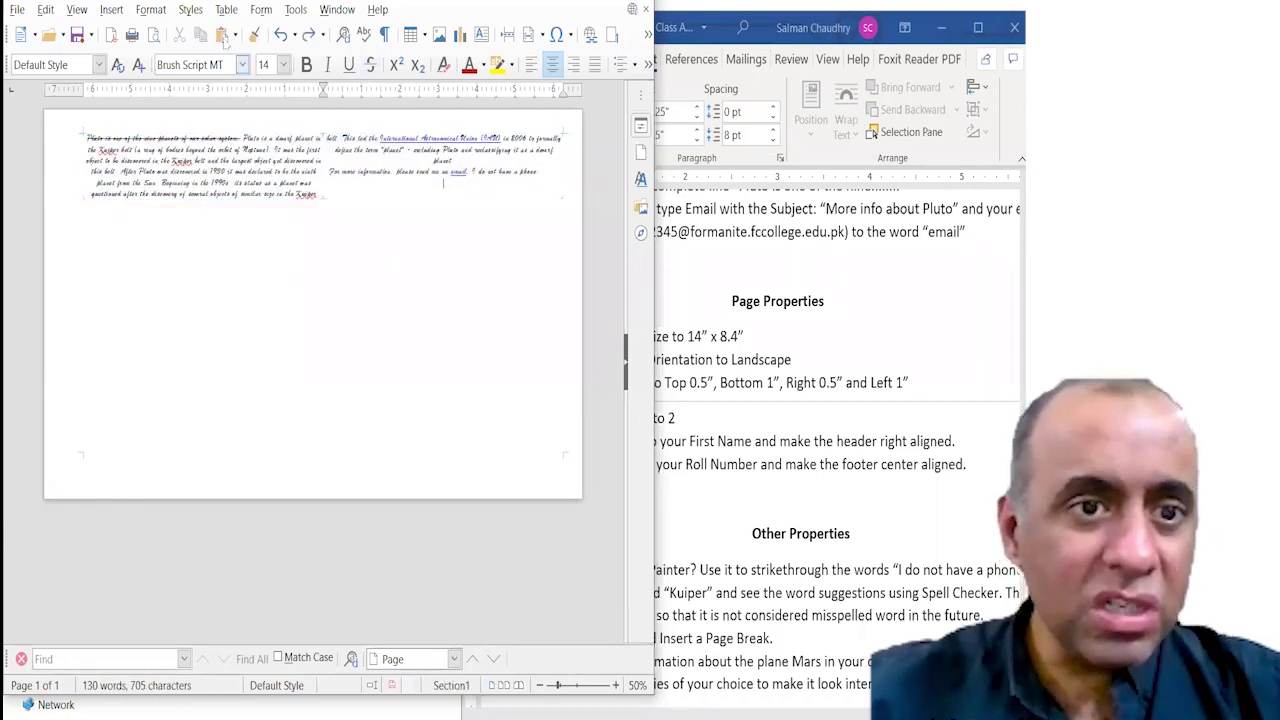
pyautogui.click(111, 10)
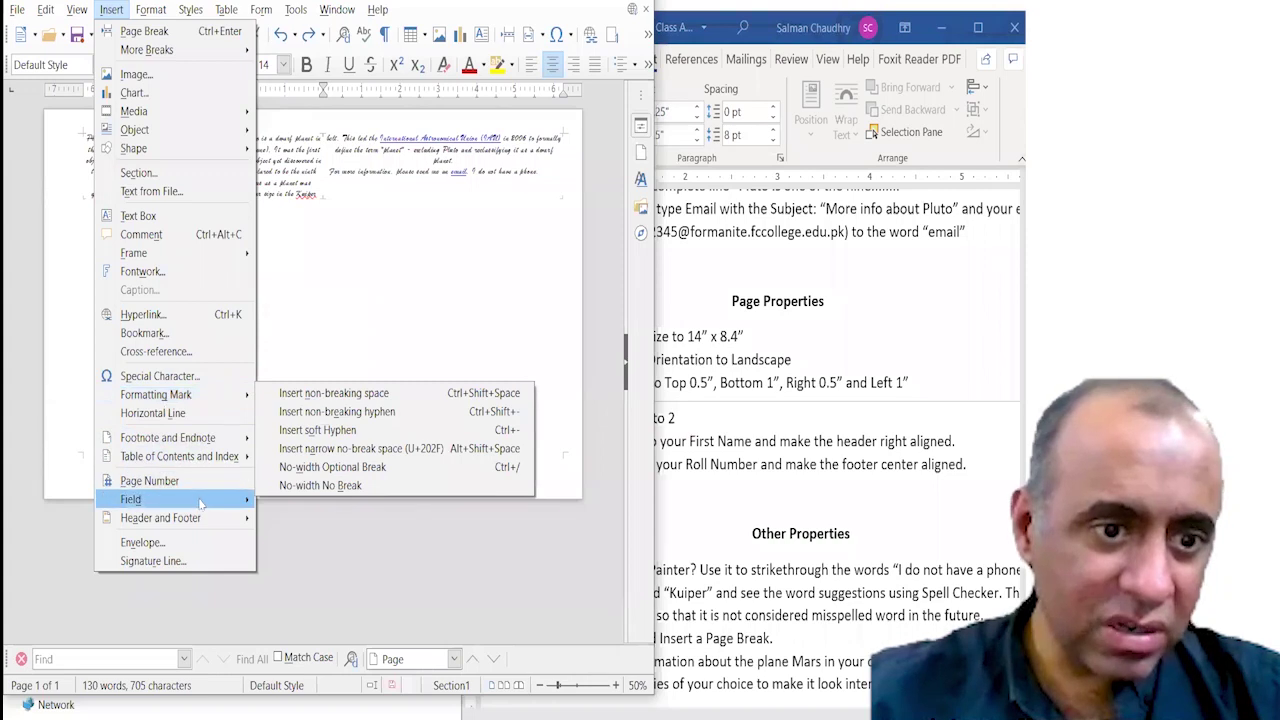
# Add a Default Style page header and type the student's full name into it.
pyautogui.moveTo(200, 517)
pyautogui.moveTo(290, 516)
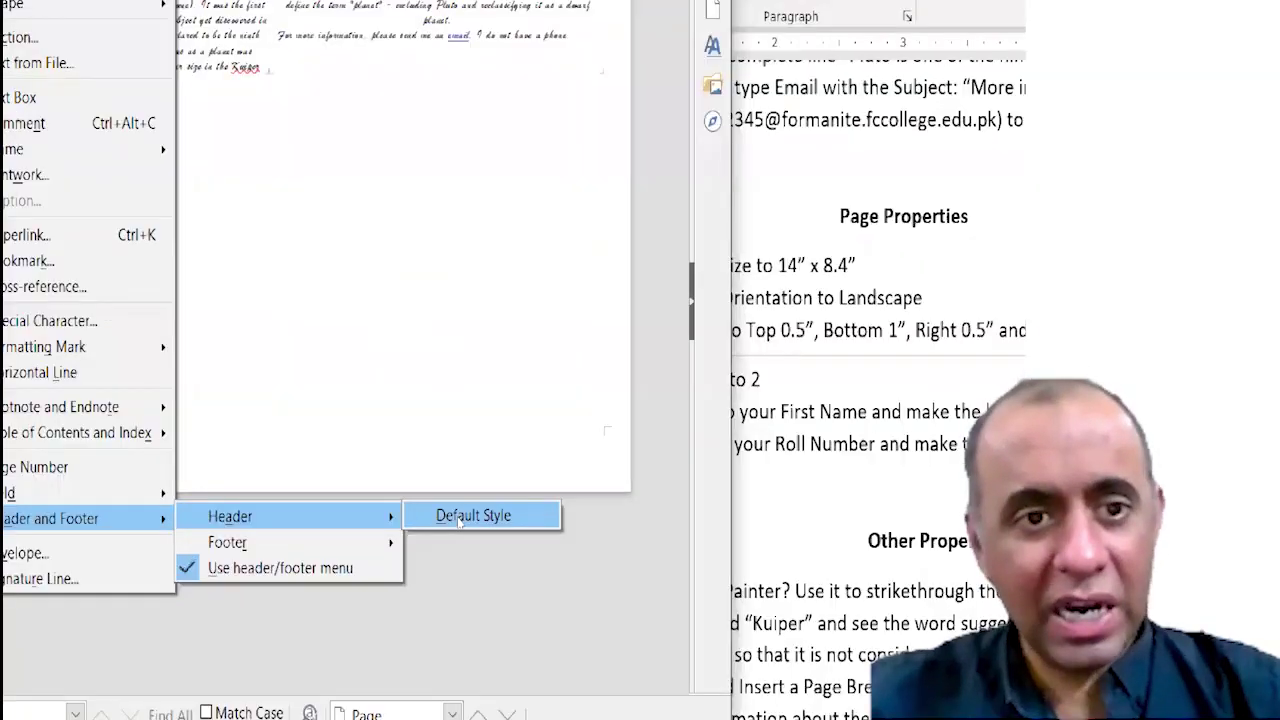
pyautogui.click(459, 517)
pyautogui.click(23, 29)
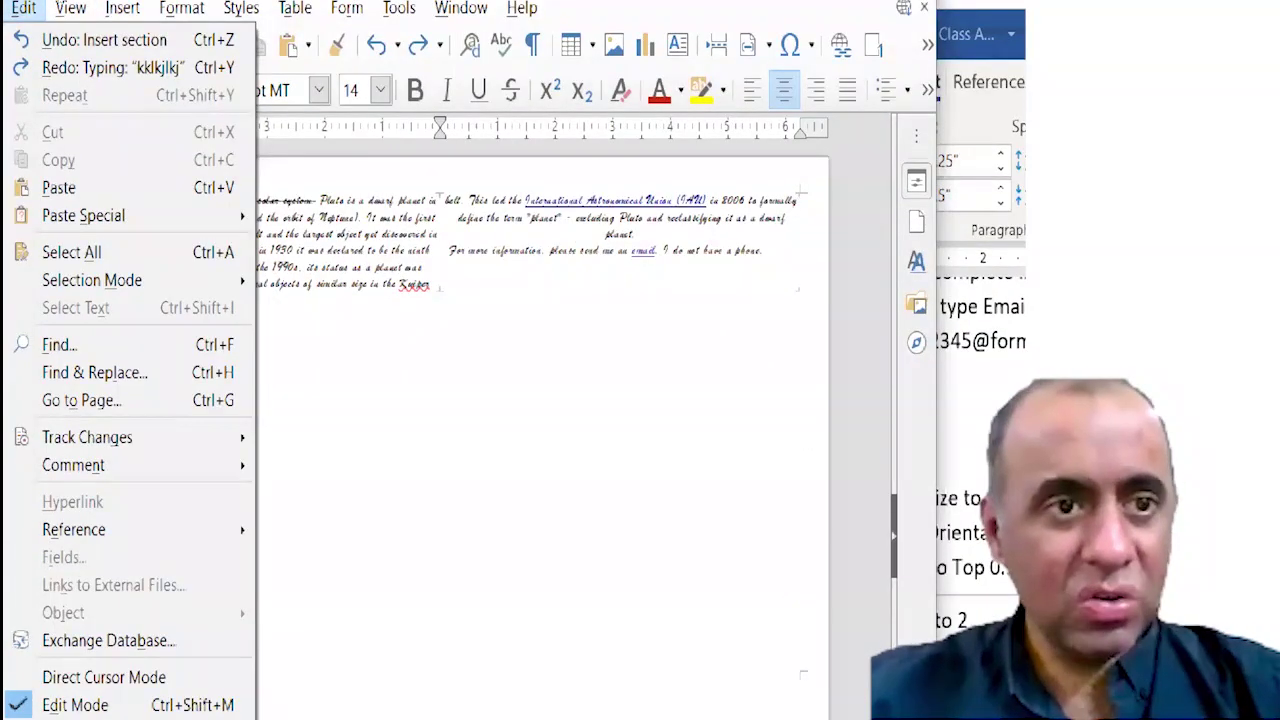
pyautogui.moveTo(124, 9)
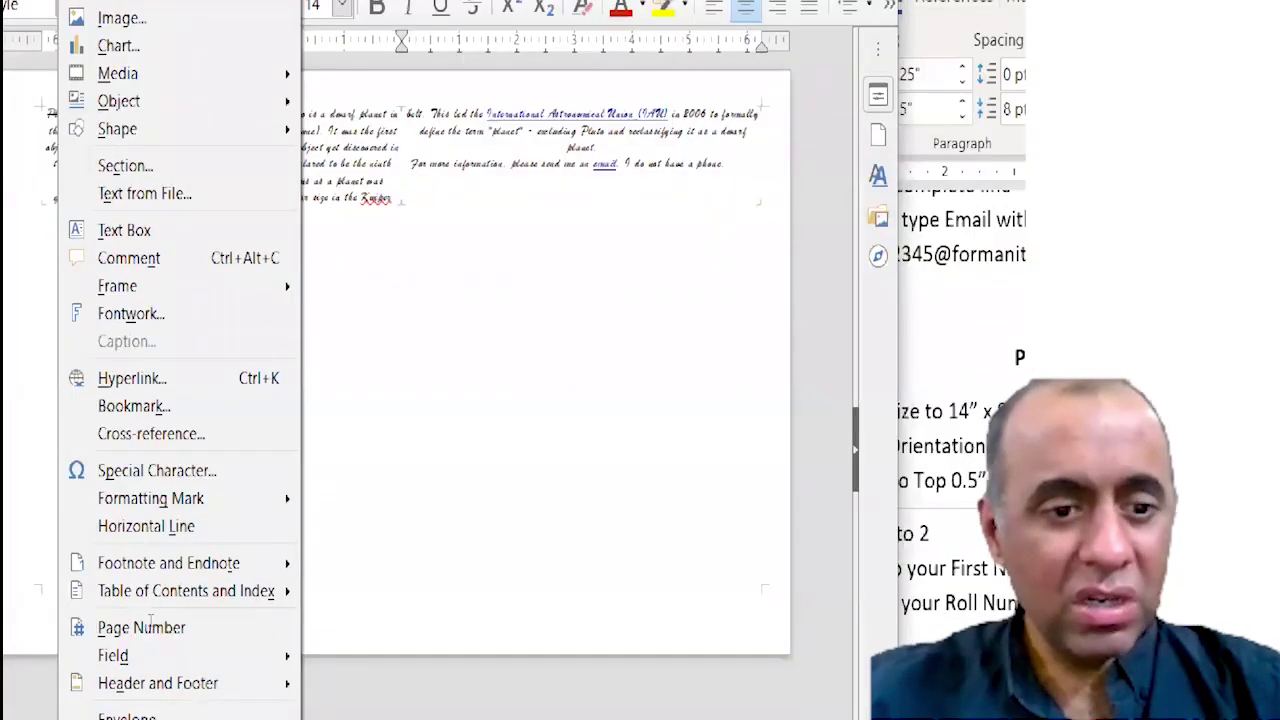
pyautogui.click(217, 683)
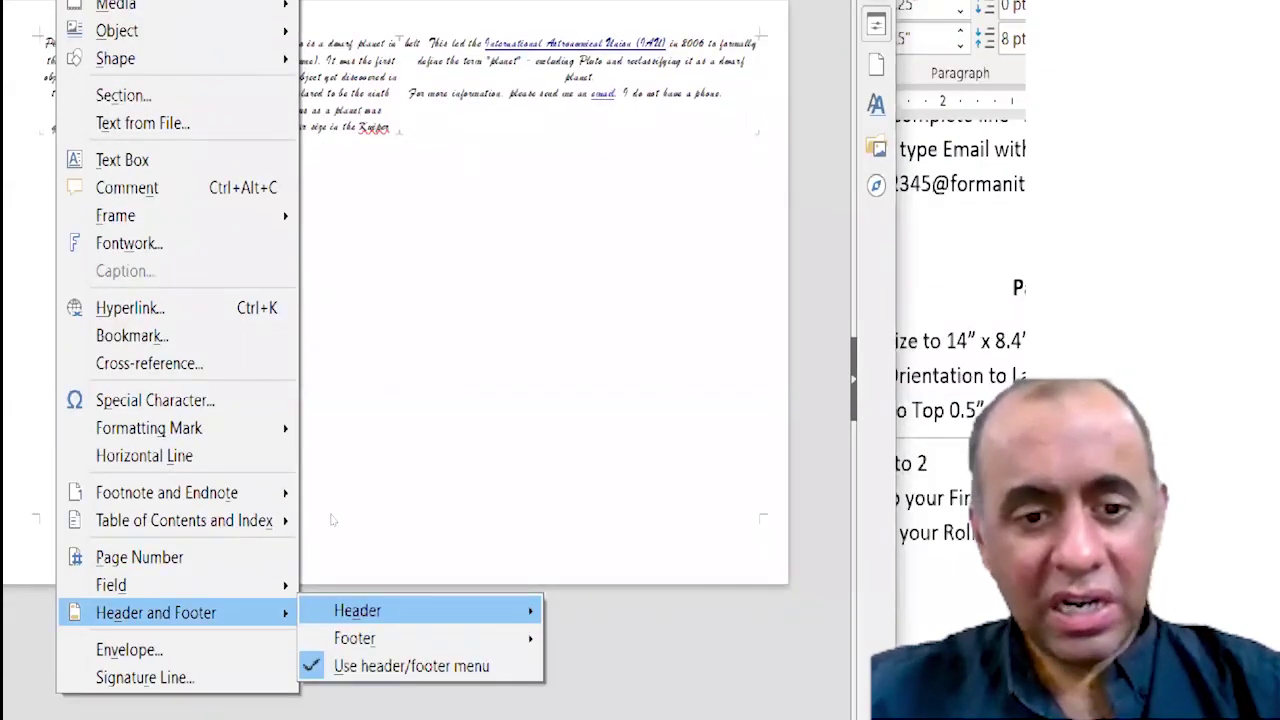
pyautogui.press('Right')
pyautogui.press('Return')
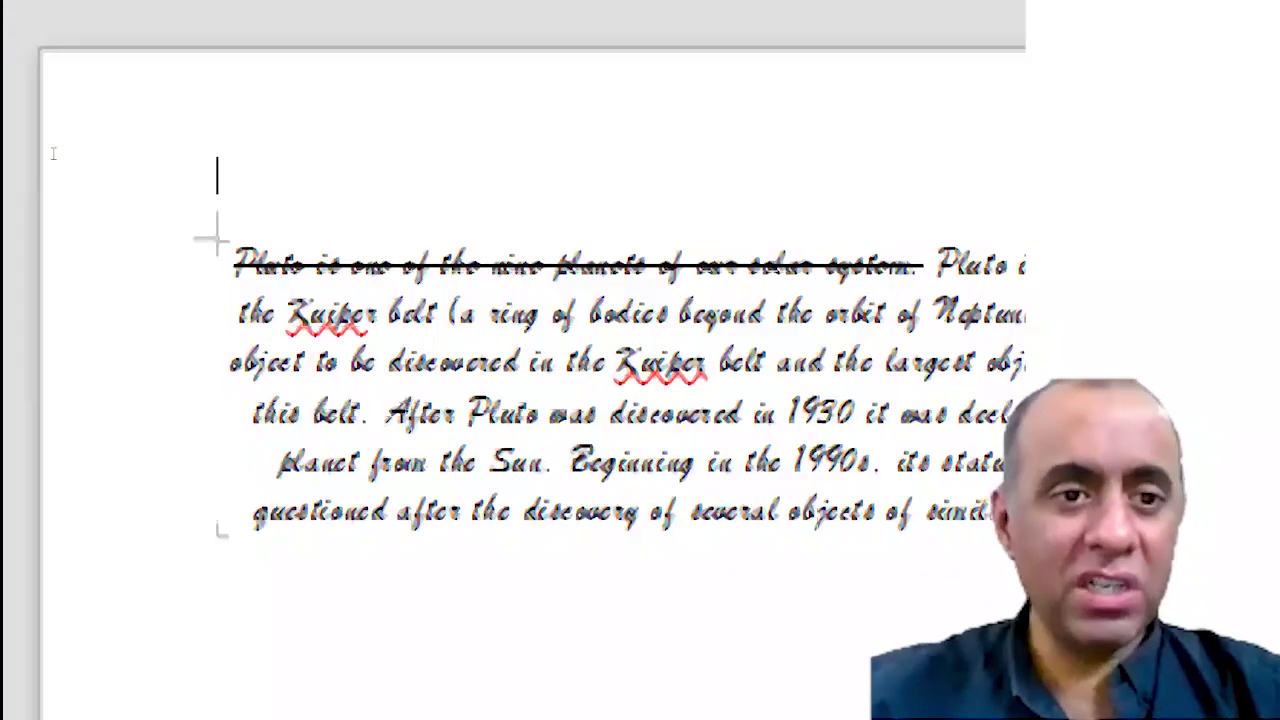
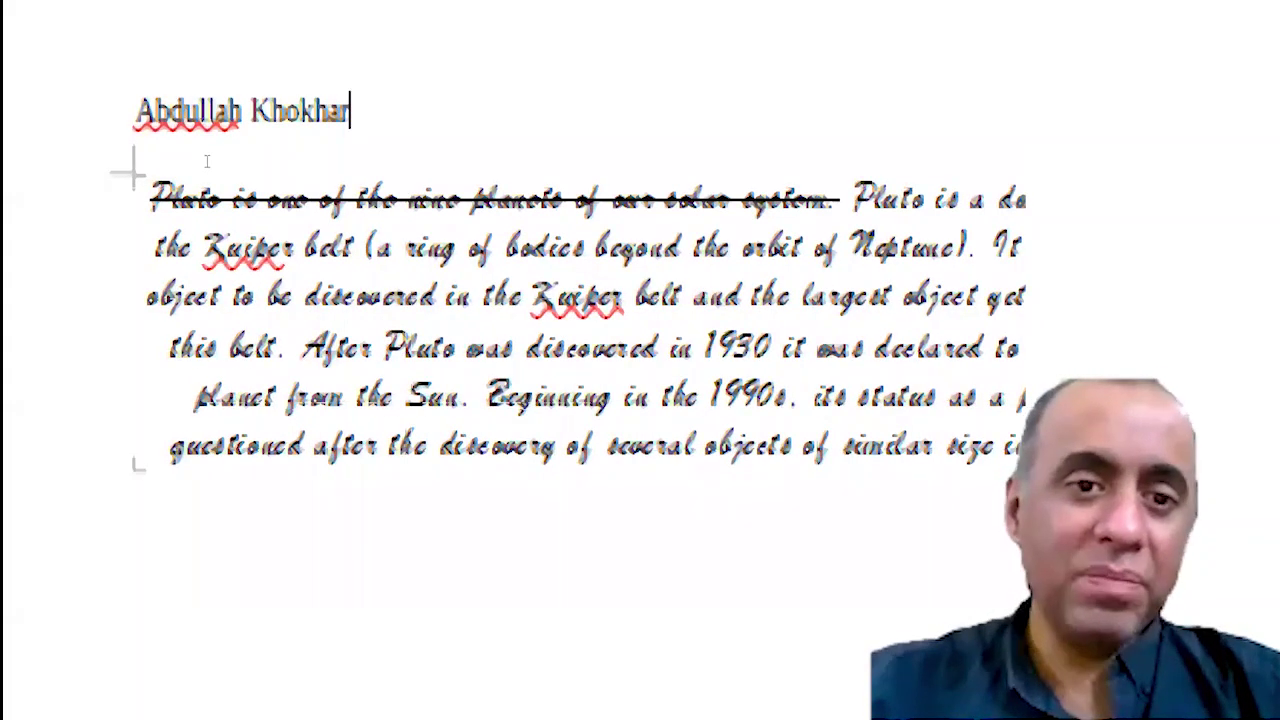
# Move the student's name to the right edge of the header.
pyautogui.click(119, 131)
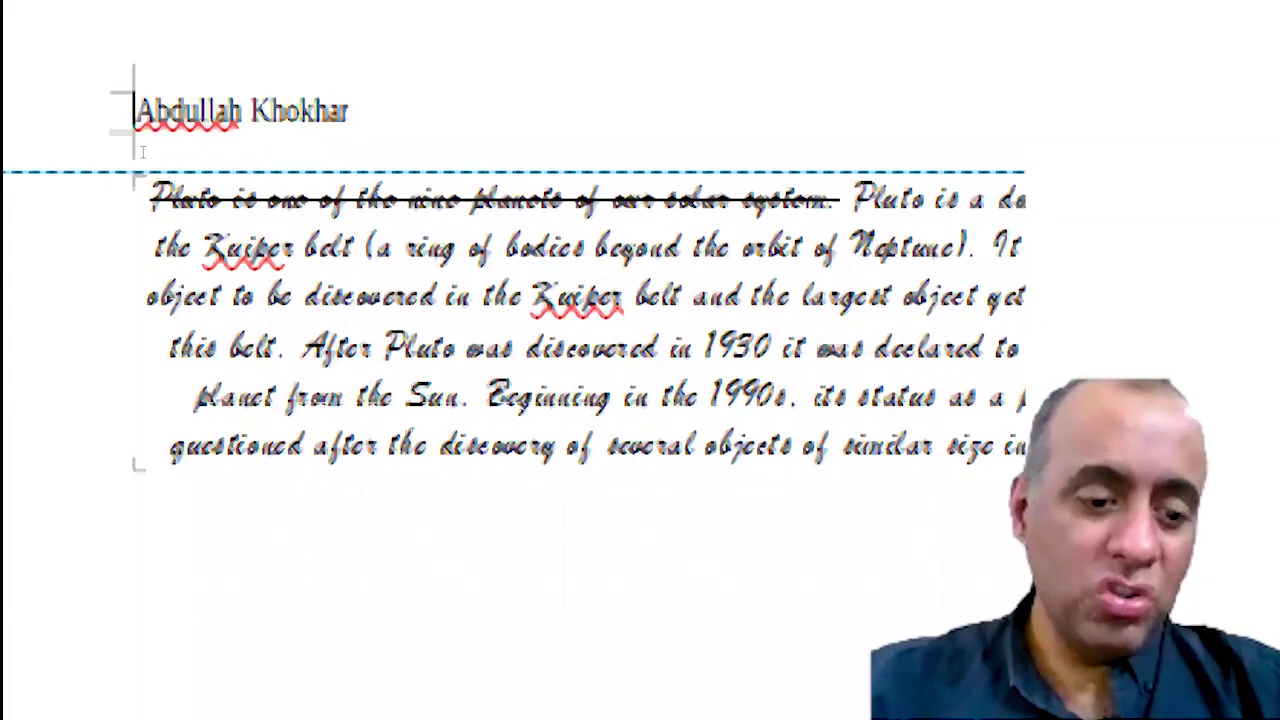
pyautogui.press('Tab')
pyautogui.press('Tab')
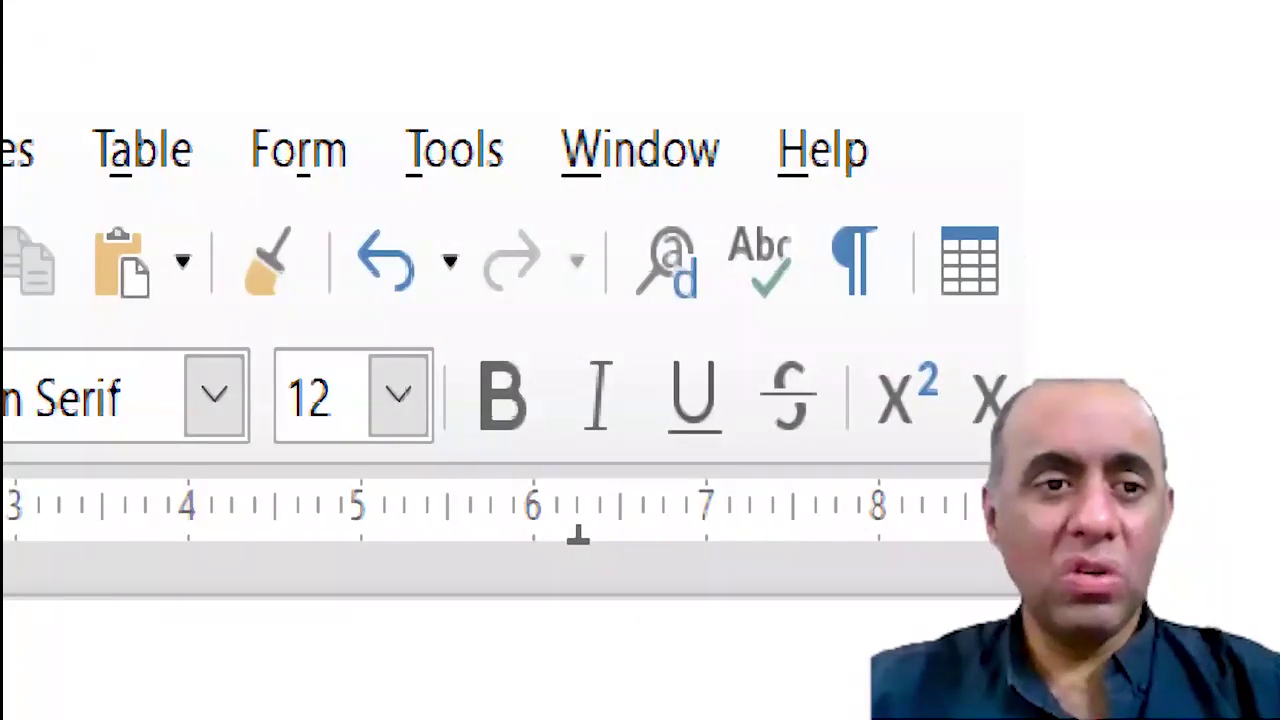
pyautogui.click(491, 148)
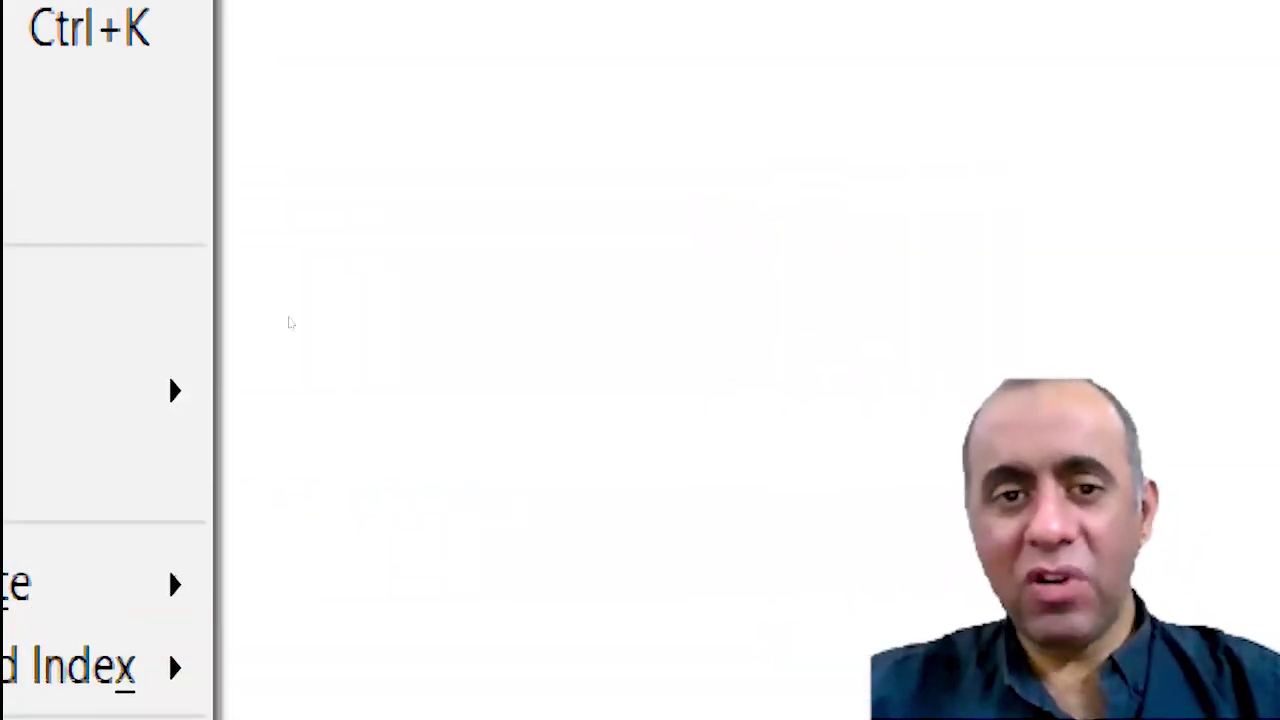
pyautogui.click(289, 322)
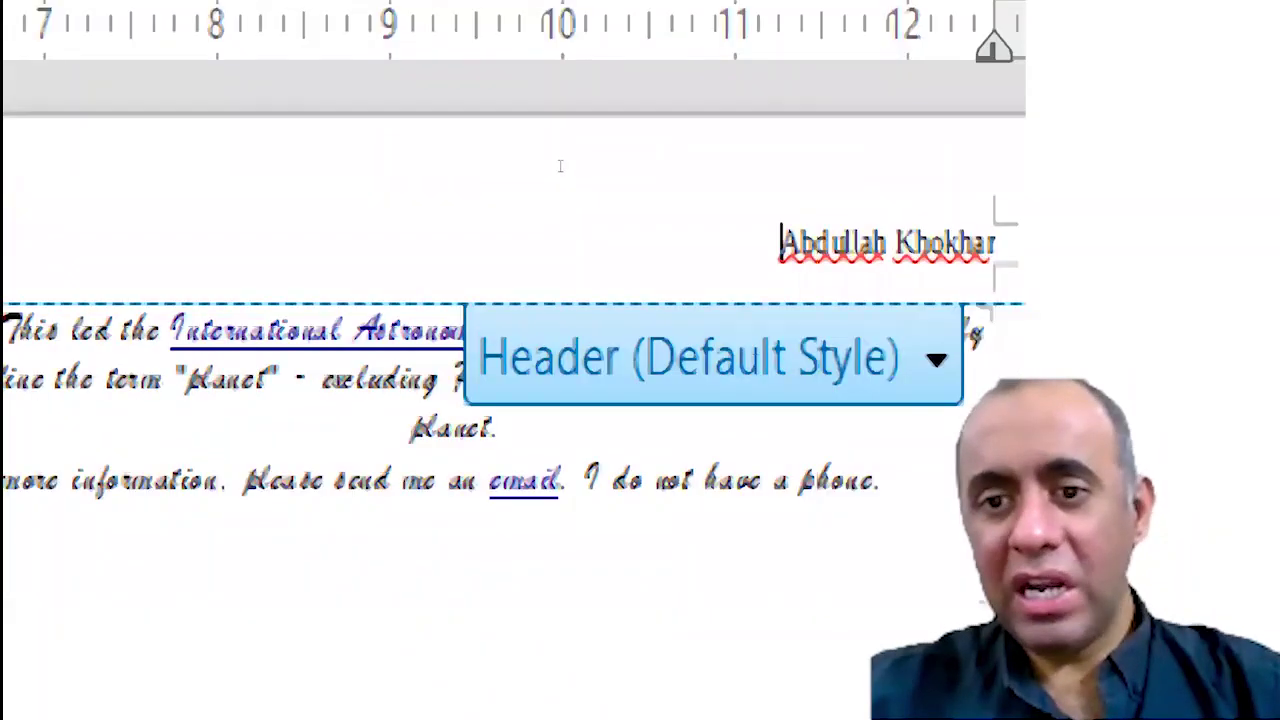
# Select the whole header name to check it.
pyautogui.press('Right')
pyautogui.hotkey('shift', 'Right')
pyautogui.hotkey('shift', 'Right')
pyautogui.hotkey('shift', 'Right')
pyautogui.hotkey('shift', 'Right')
pyautogui.hotkey('shift', 'Right')
pyautogui.hotkey('shift', 'Right')
pyautogui.hotkey('shift', 'Right')
pyautogui.hotkey('shift', 'Right')
pyautogui.hotkey('shift', 'Right')
pyautogui.hotkey('shift', 'Right')
pyautogui.hotkey('shift', 'Right')
pyautogui.hotkey('shift', 'Right')
pyautogui.hotkey('shift', 'Right')
pyautogui.hotkey('shift', 'Right')
pyautogui.hotkey('shift', 'Right')
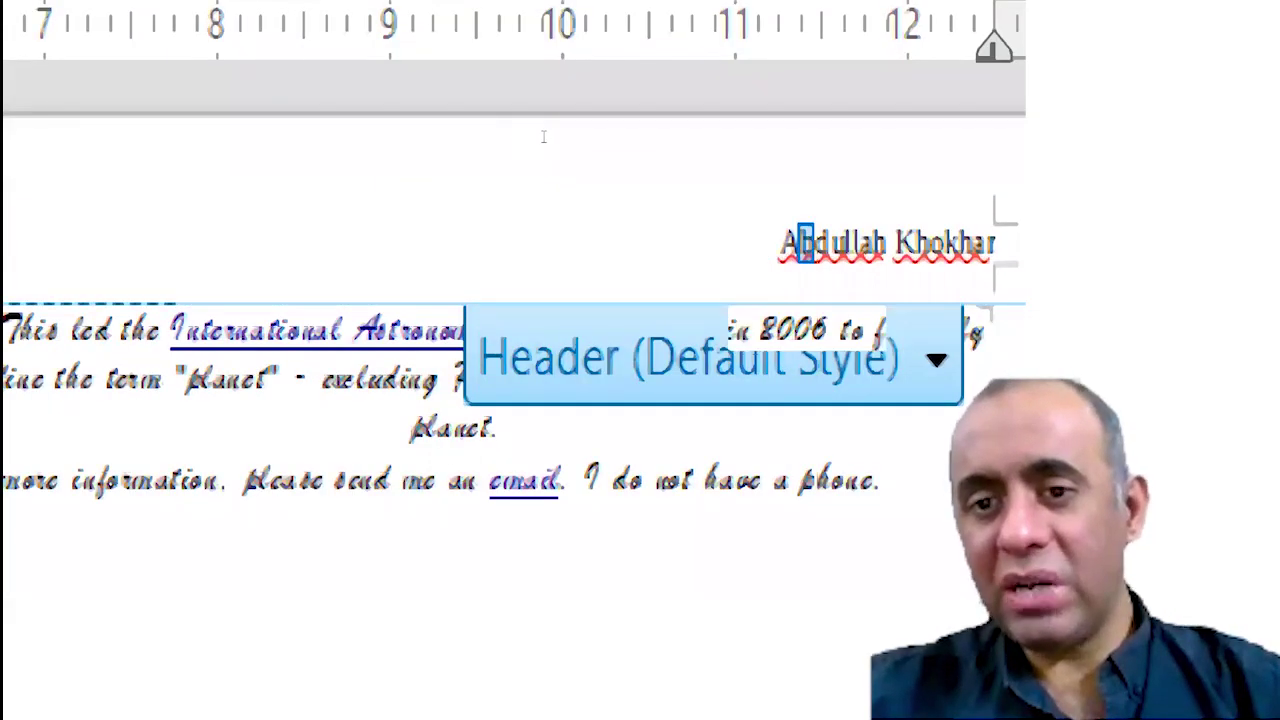
pyautogui.press('Home')
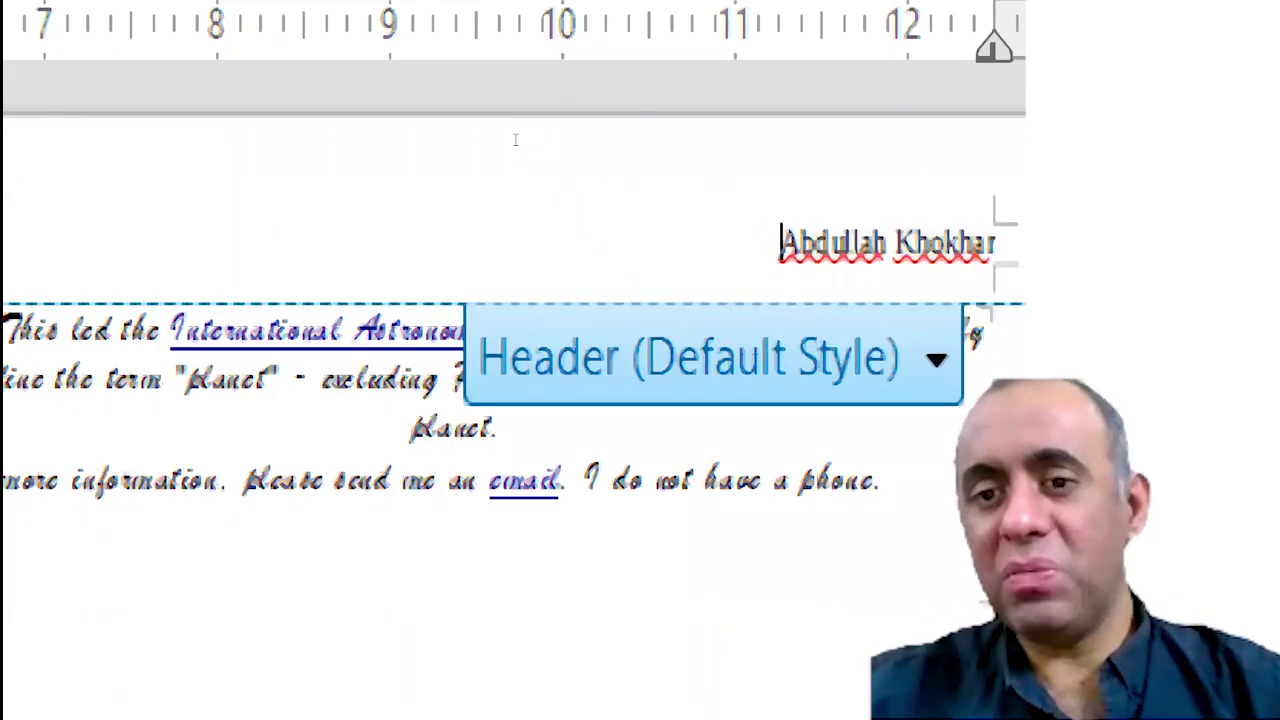
pyautogui.hotkey('shift', 'End')
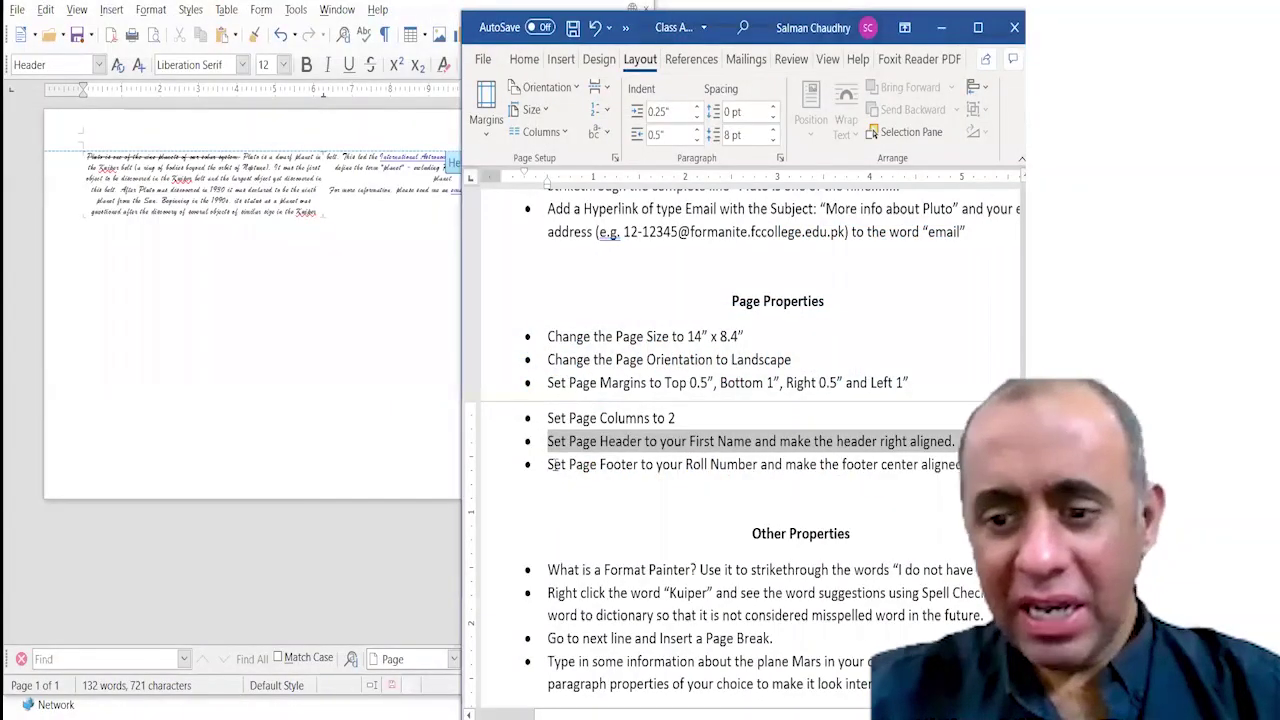
# Highlight the footer task in Word, then show Writer's Insert > Header and Footer > Footer choices.
pyautogui.moveTo(549, 464); pyautogui.dragTo(890, 460)
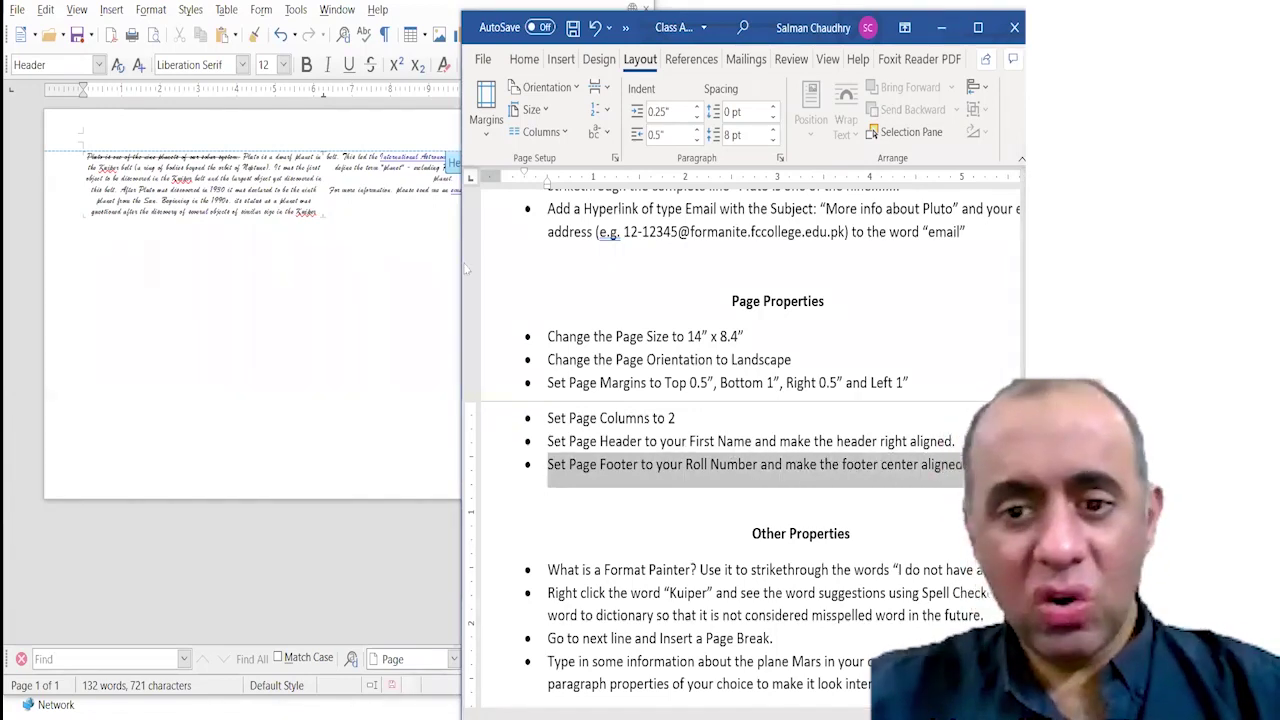
pyautogui.click(314, 334)
pyautogui.click(108, 12)
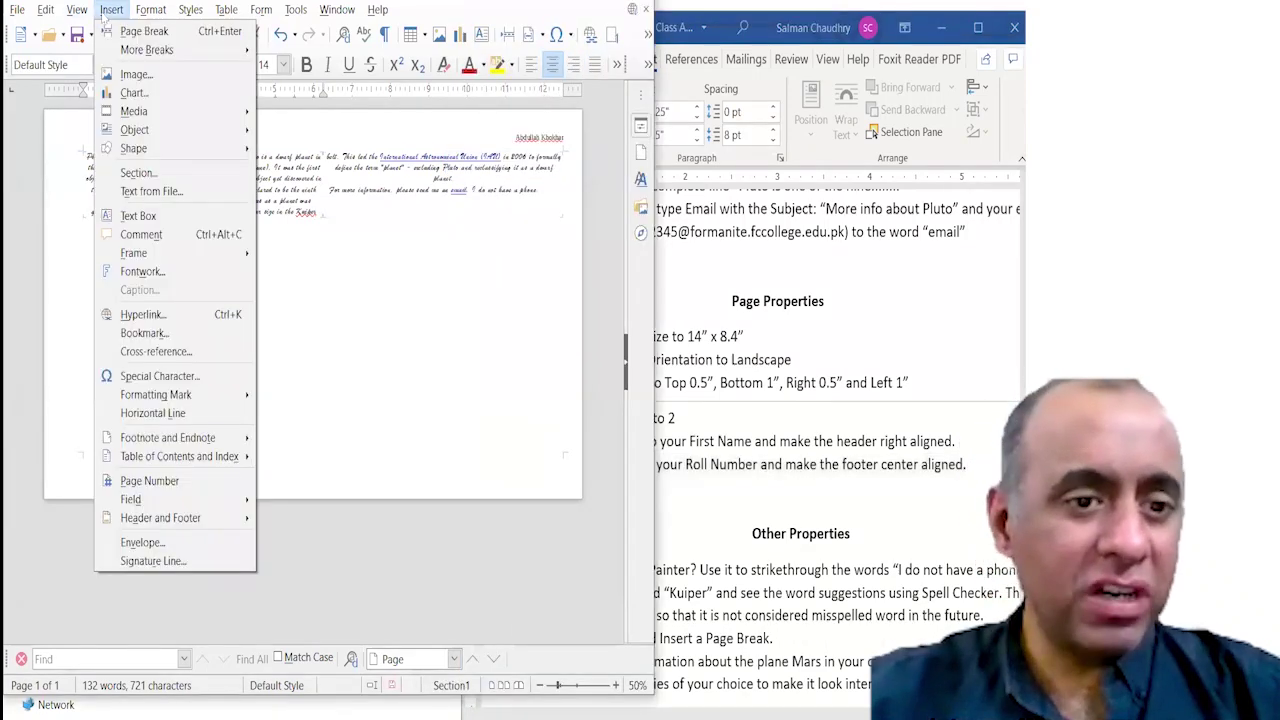
pyautogui.moveTo(200, 518)
pyautogui.moveTo(340, 538)
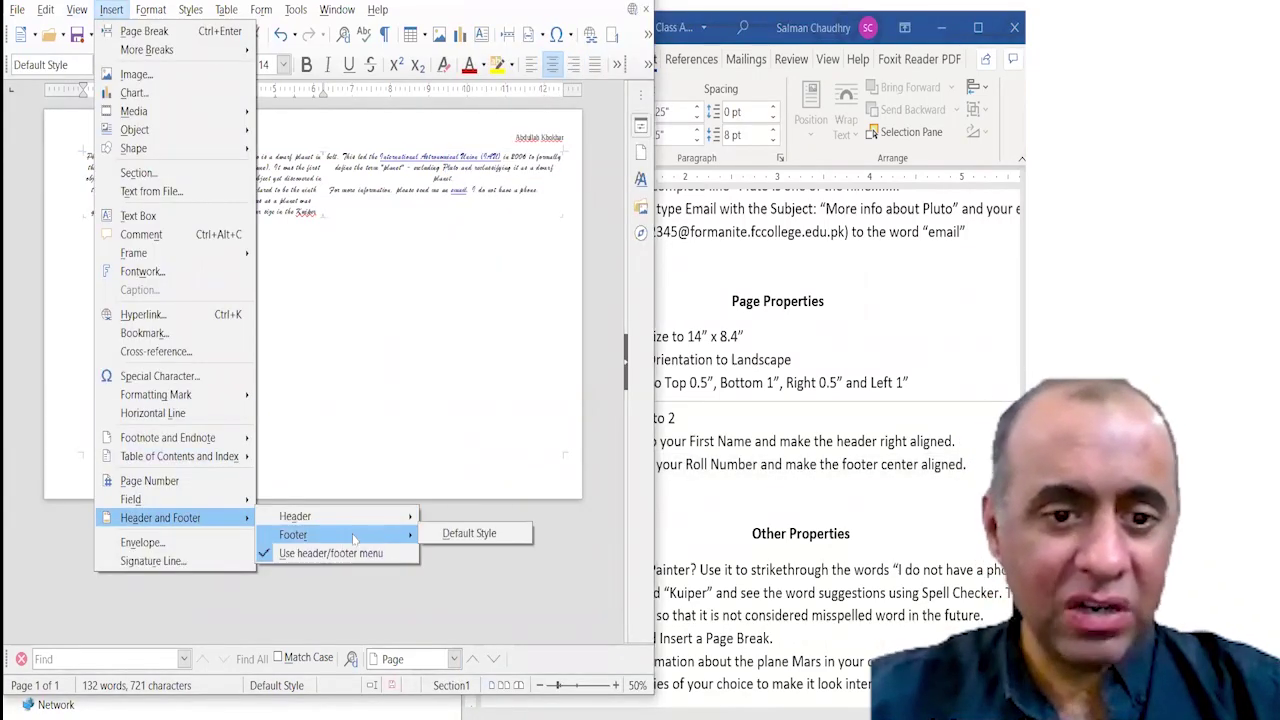
# Insert a Default Style footer, type the student's roll number, and centre it with Ctrl+E.
pyautogui.click(471, 534)
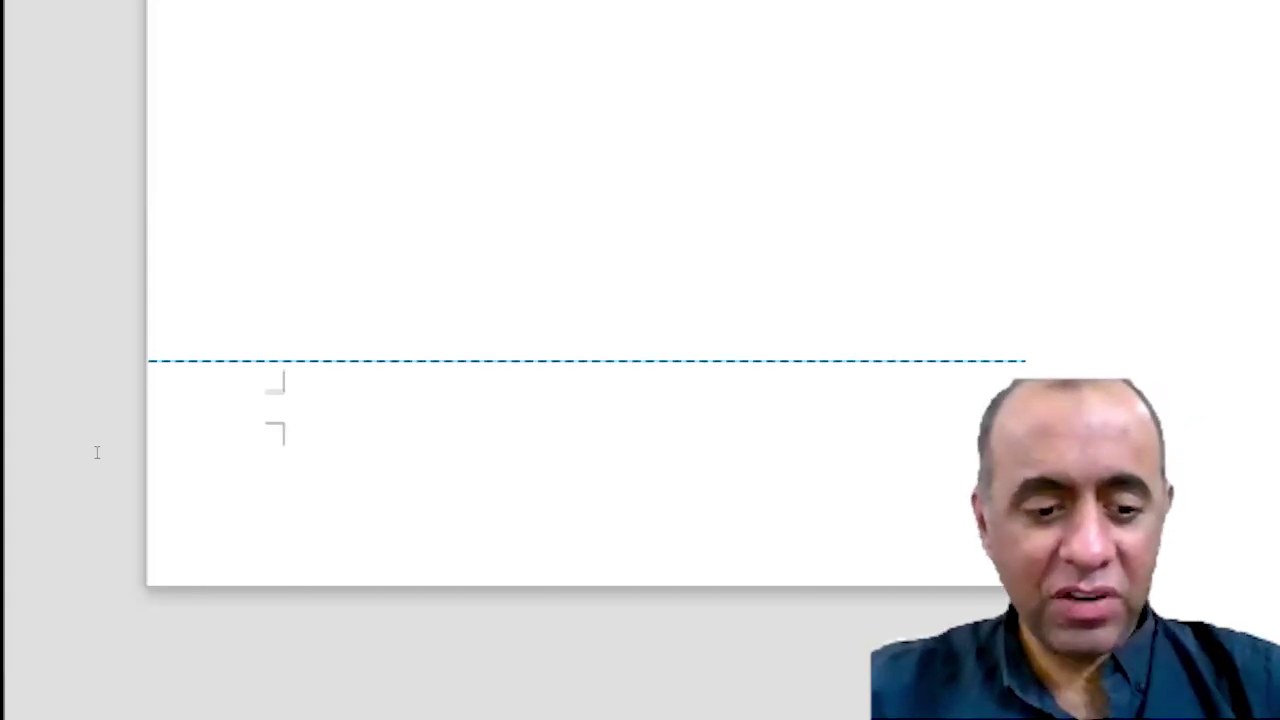
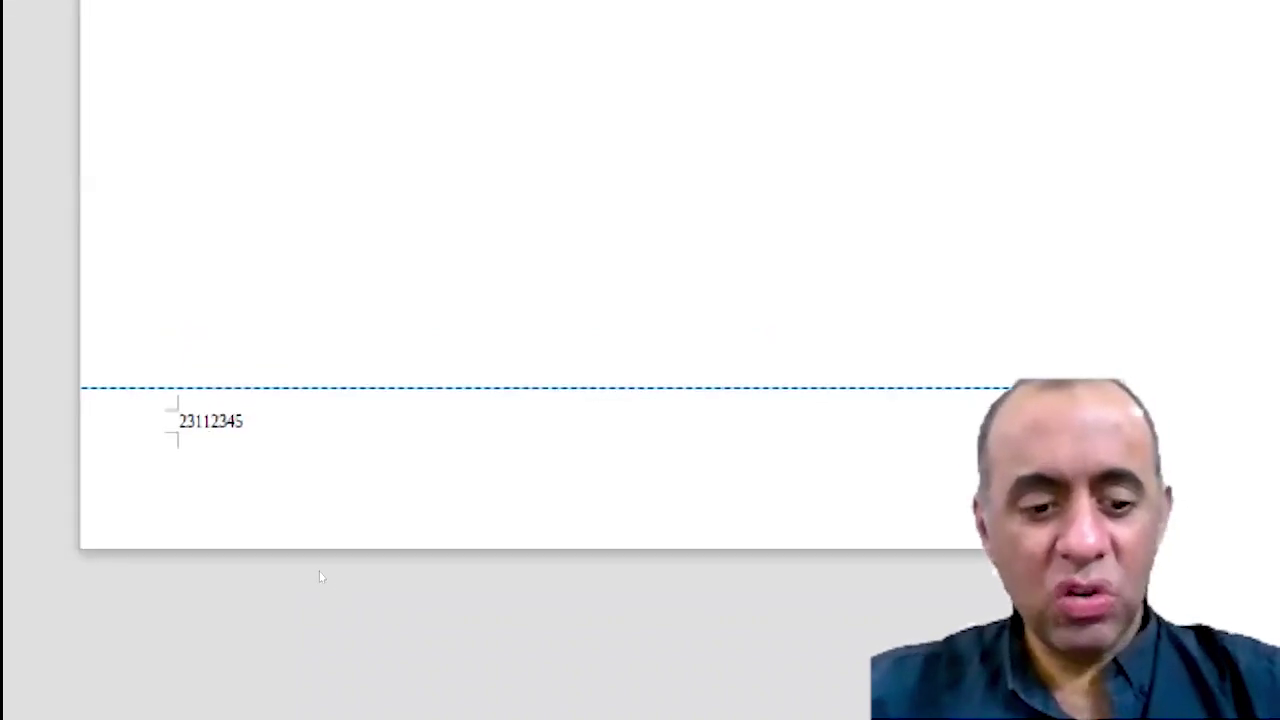
pyautogui.hotkey('ctrl', 'e')
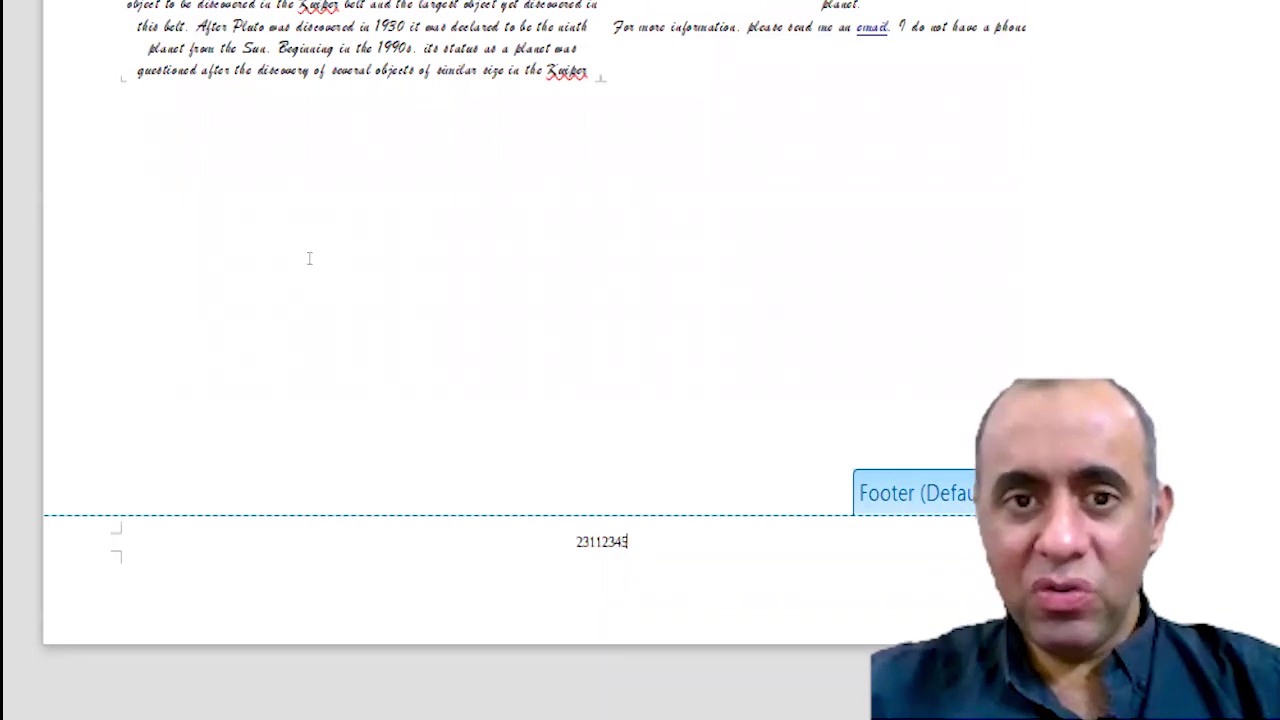
# Return to the body text and scroll to review the header name and centred roll number.
pyautogui.doubleClick(303, 209)
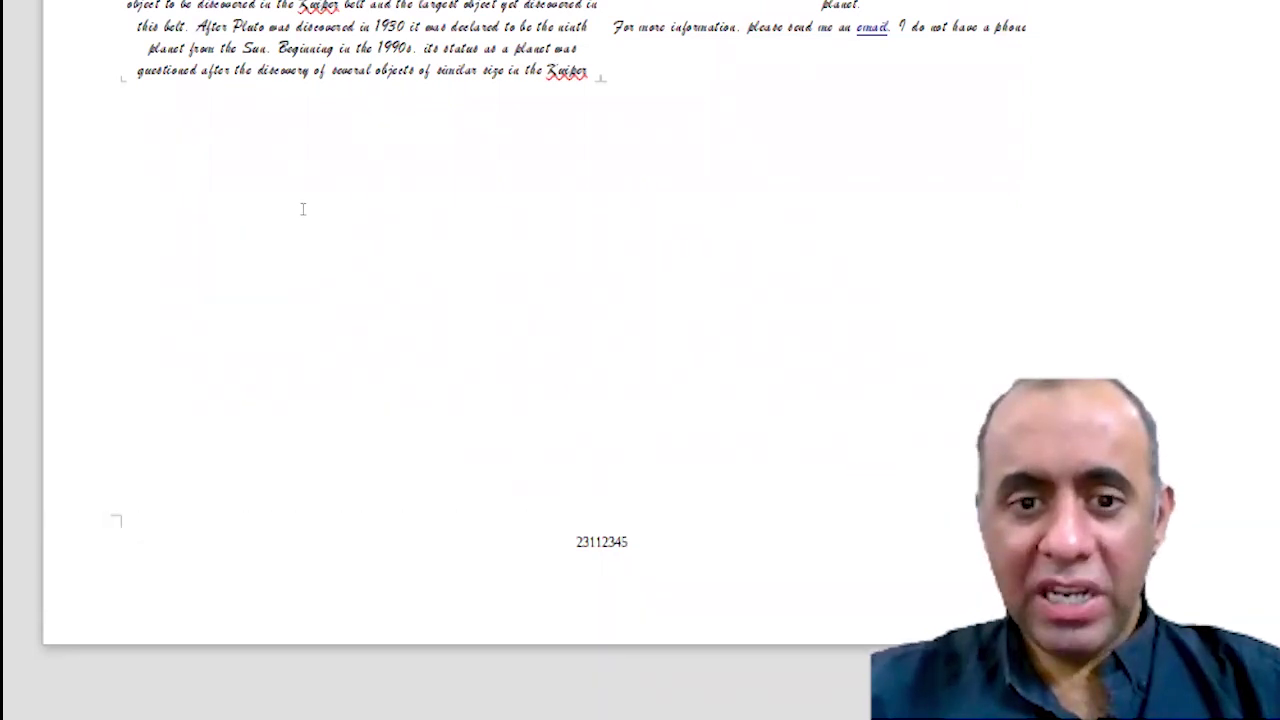
pyautogui.scroll(3, 366, 241)
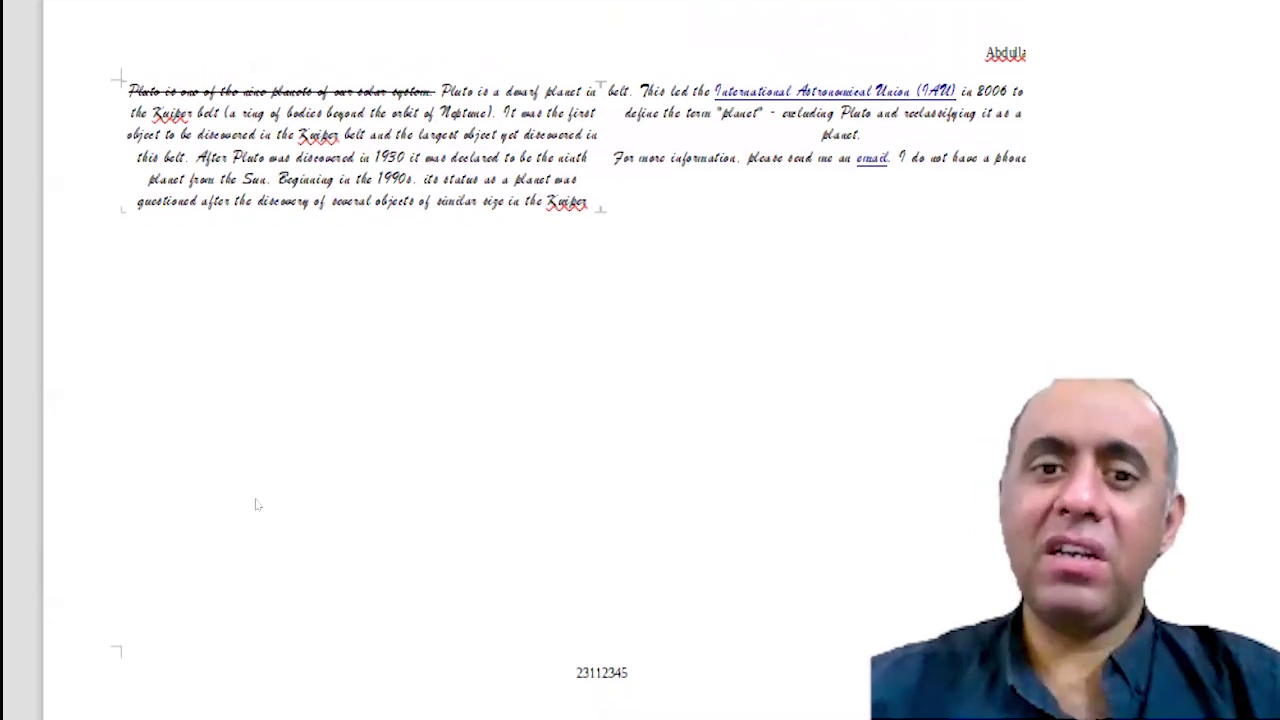
pyautogui.scroll(-1, 258, 495)
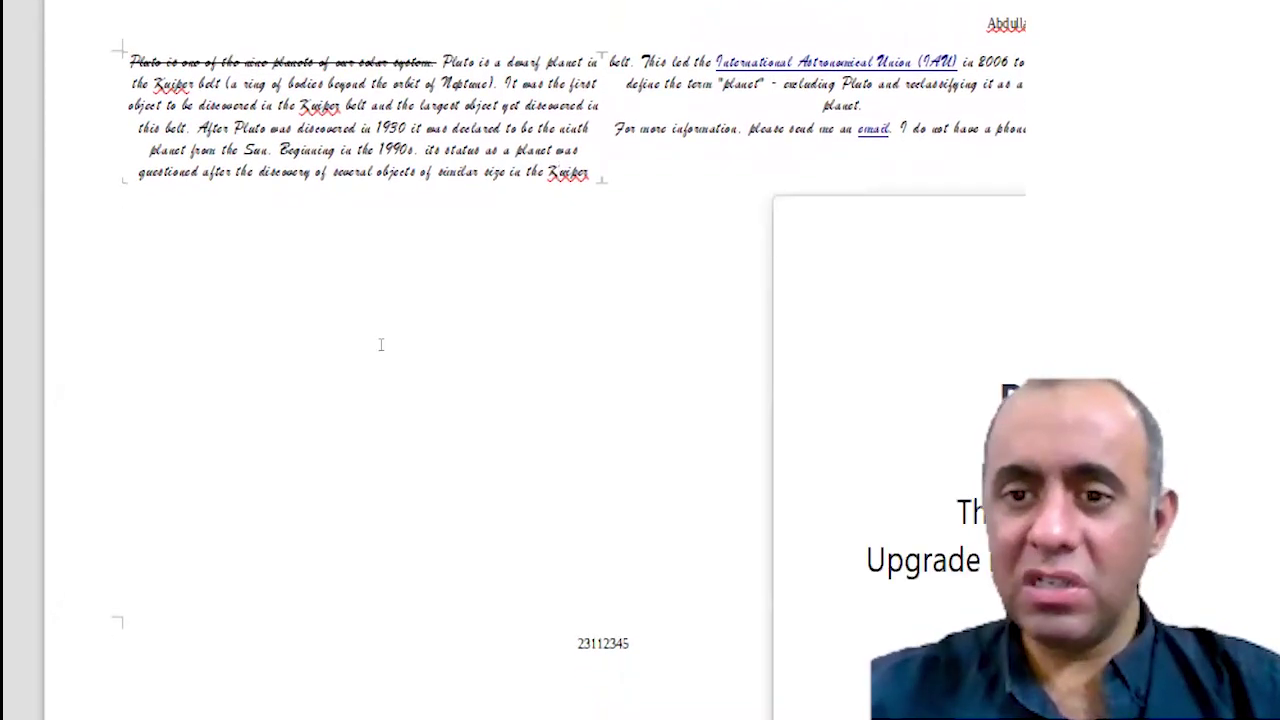